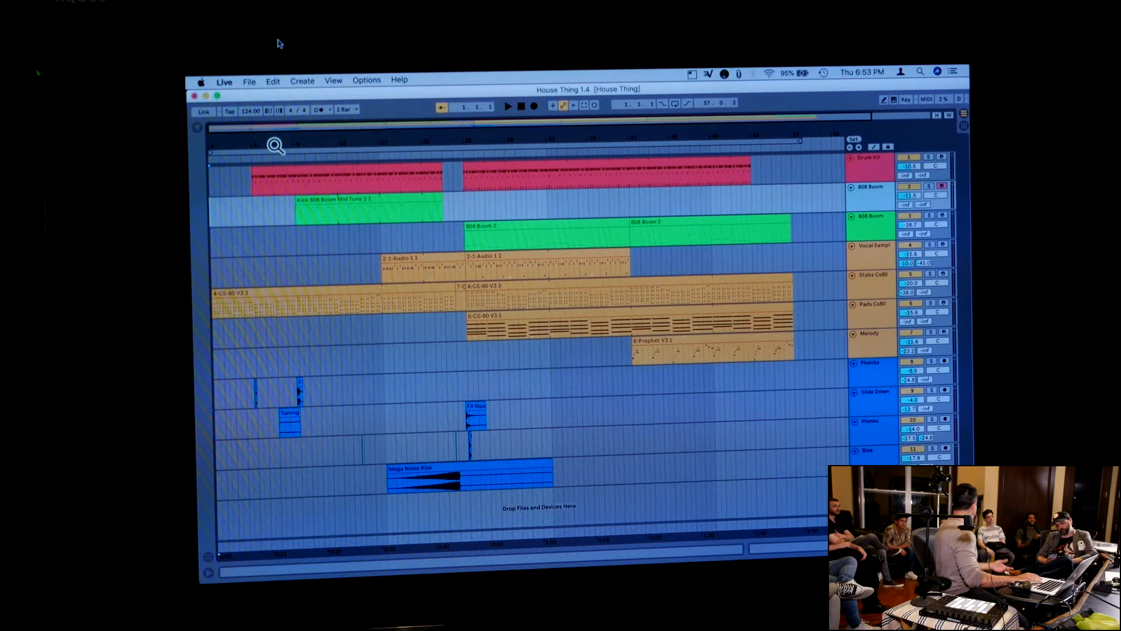
Play the House Thing arrangement from the beginning and stop playback partway through the section after bar 25
key(space)
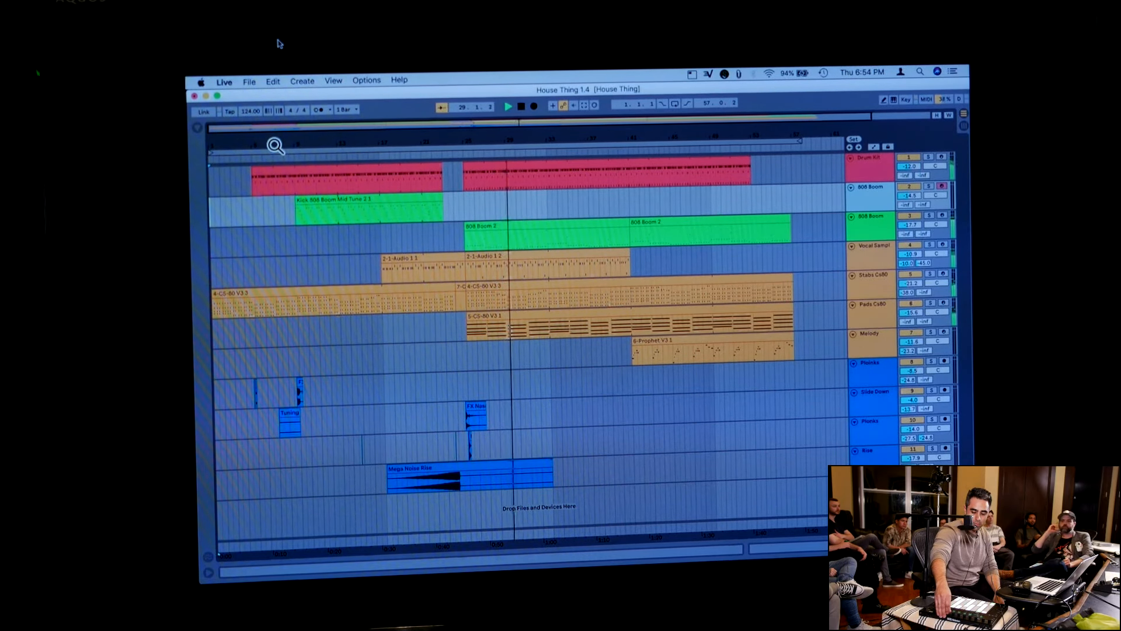
key(space)
Listen from the start of the Kick 808 Boom clip and the second 808 Boom 2 clip, toggling solo on the lower 808 Boom track
scroll(327, 199, right, 1)
click(327, 199)
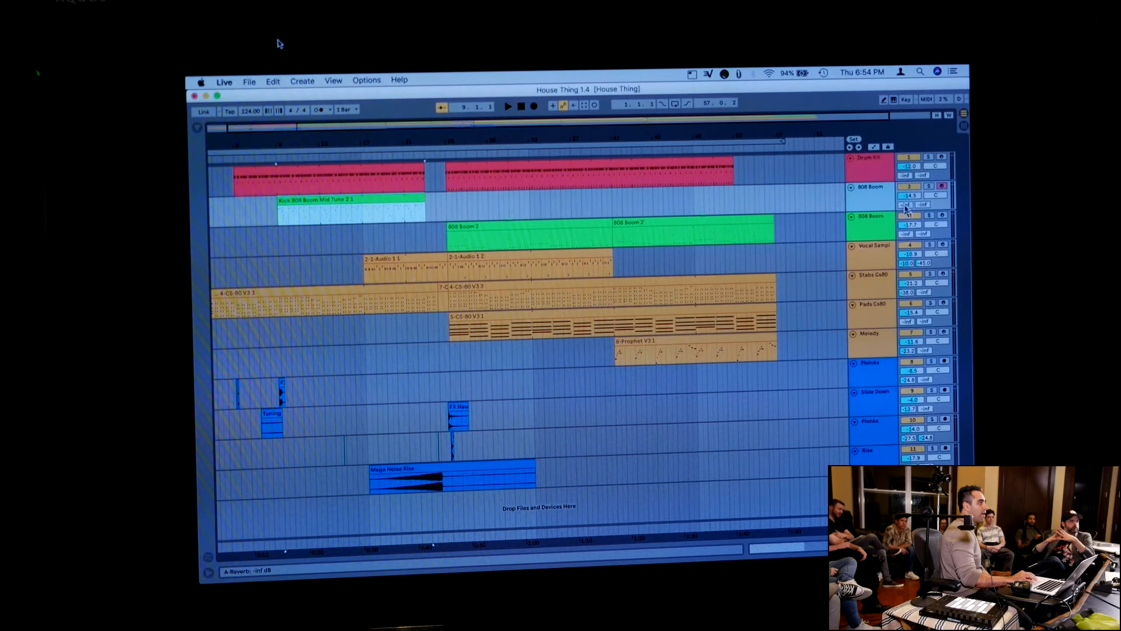
key(space)
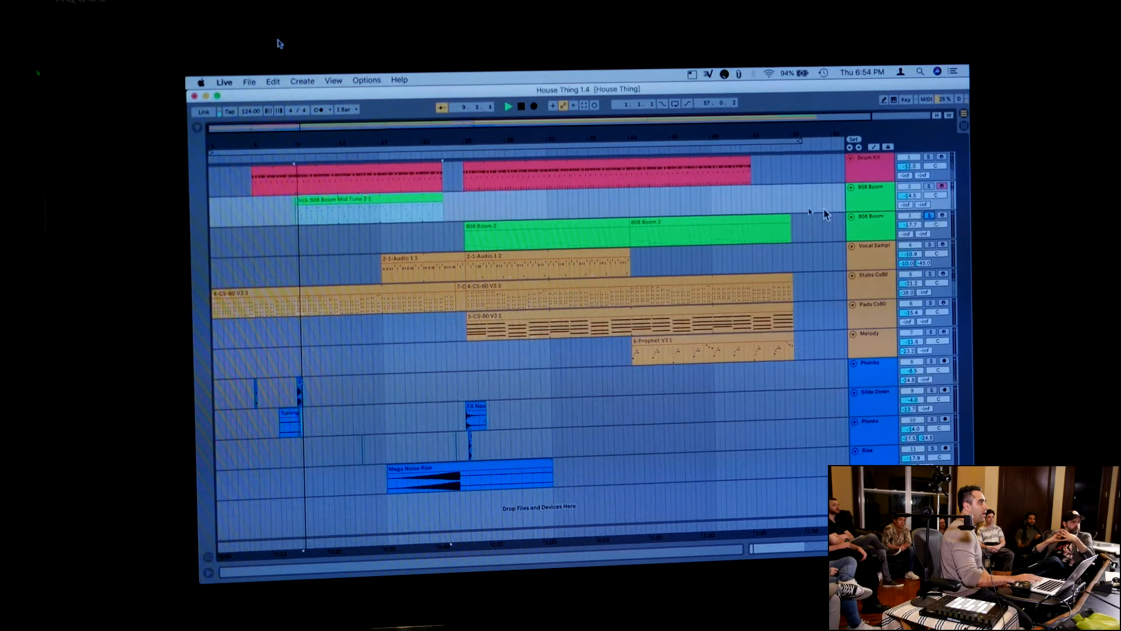
click(724, 221)
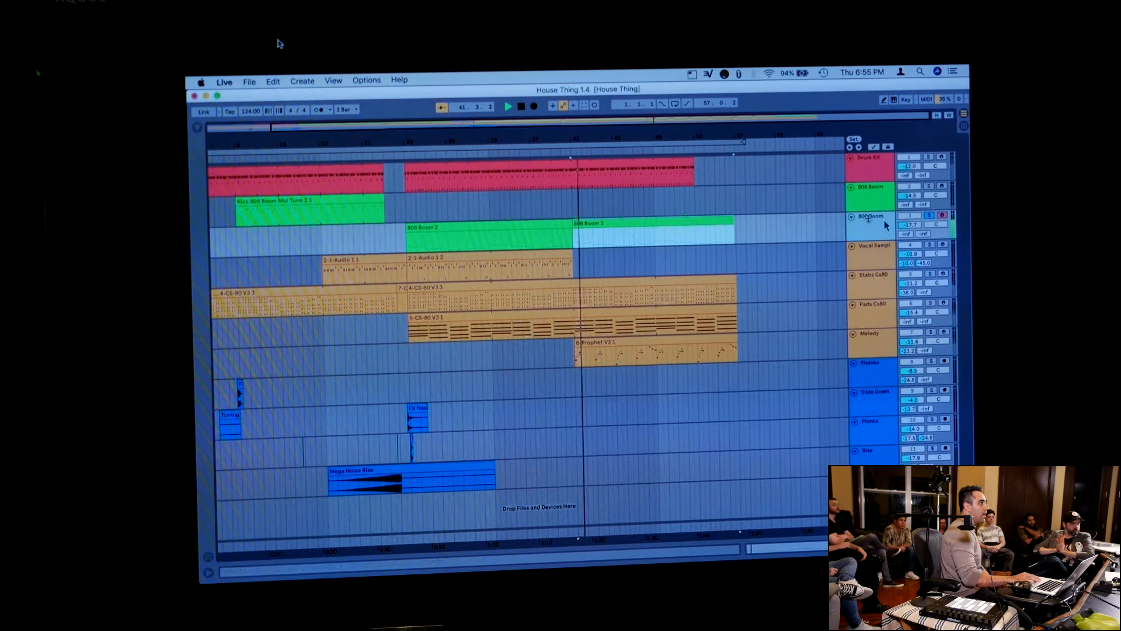
click(930, 218)
click(929, 218)
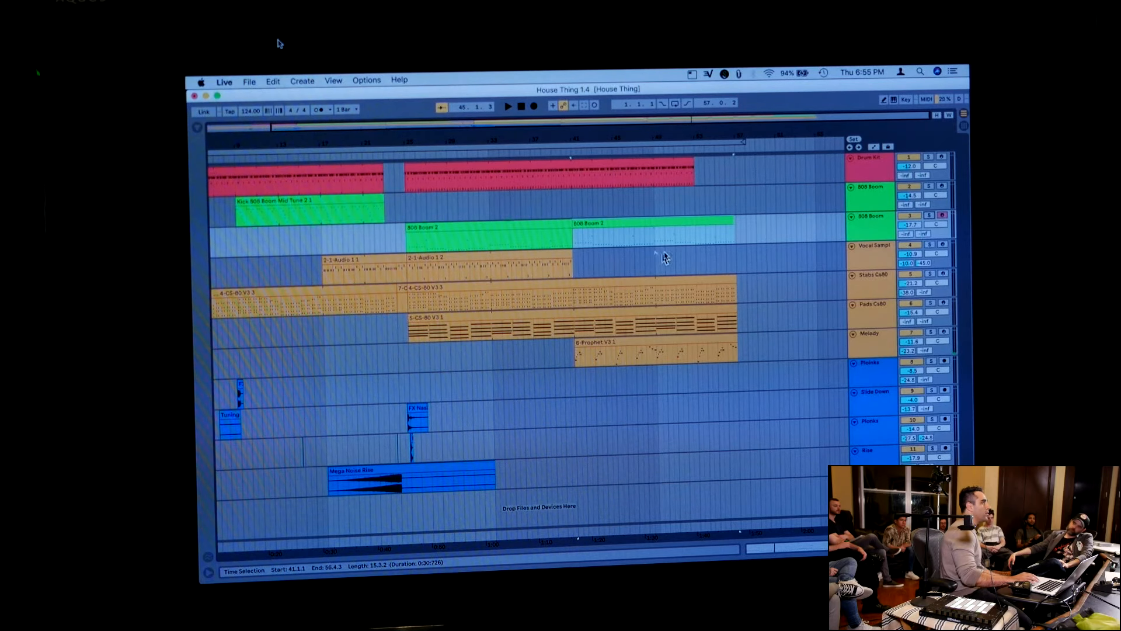
Set the song tempo to 125 BPM and play the arrangement from the start to hear the change
click(521, 107)
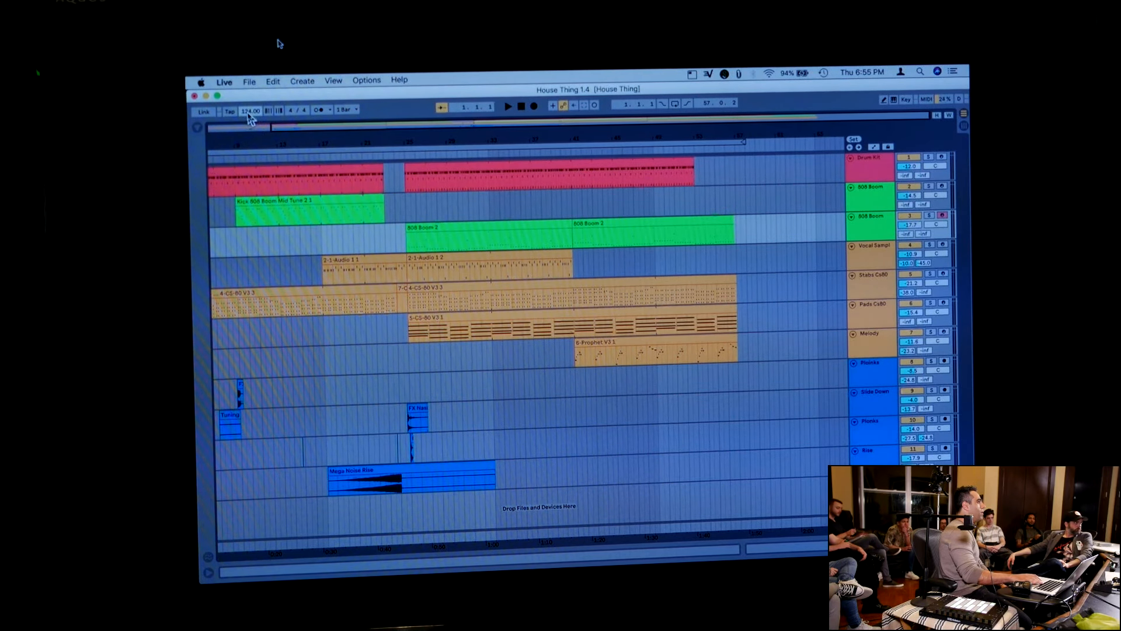
key(space)
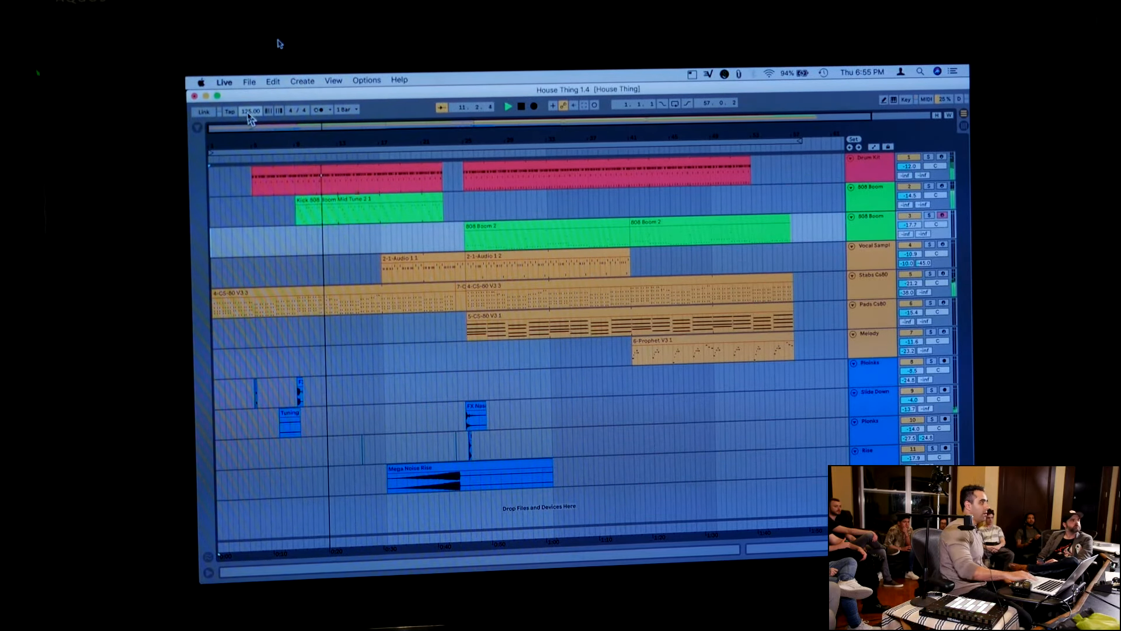
key(space)
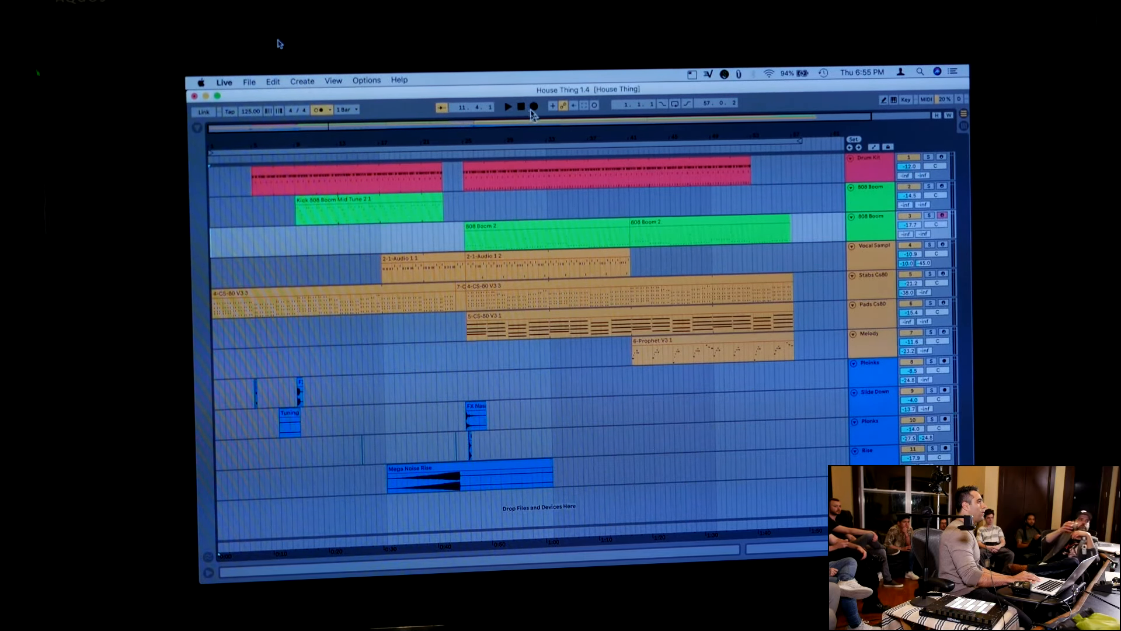
Turn on the arrangement loop and fit it to the first 808 Boom 2 clip, starting at bar 25
click(547, 227)
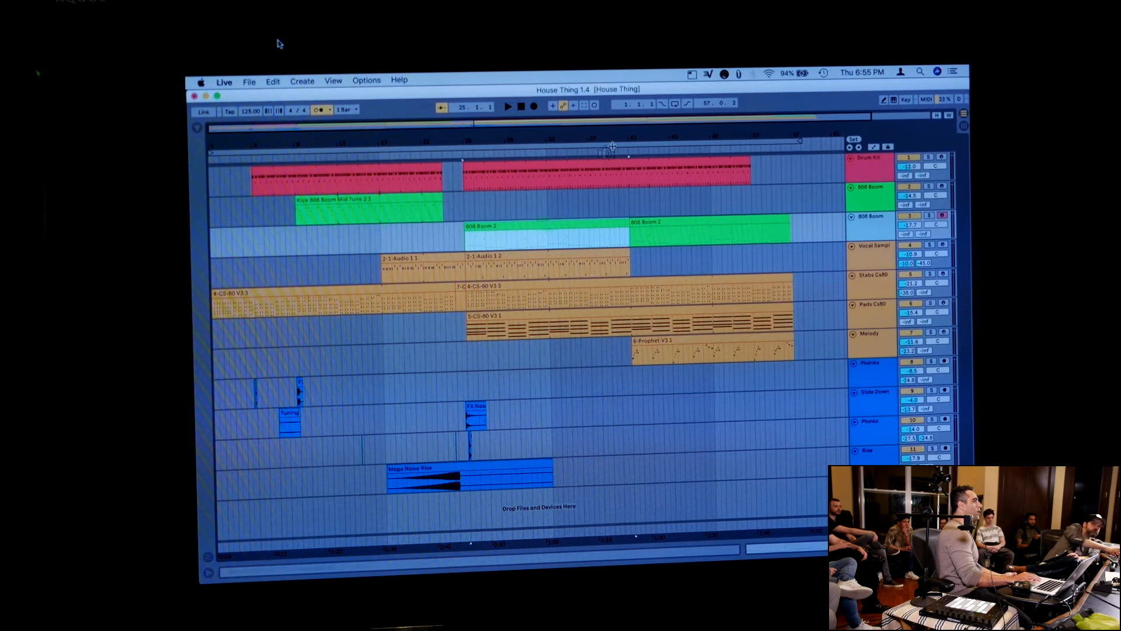
click(675, 105)
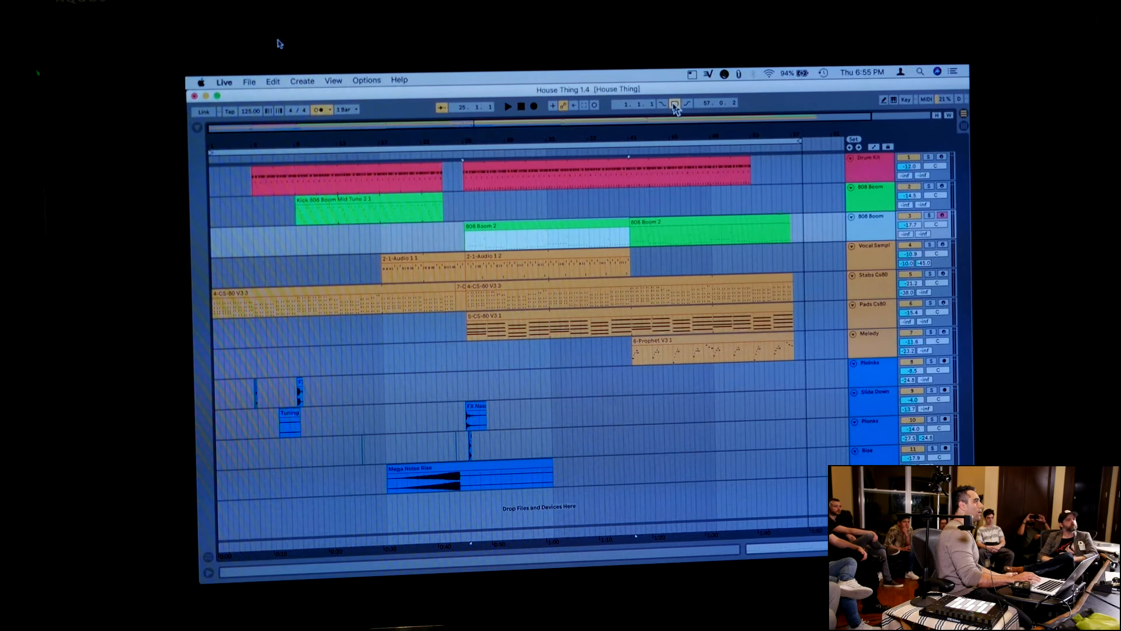
key(super+l)
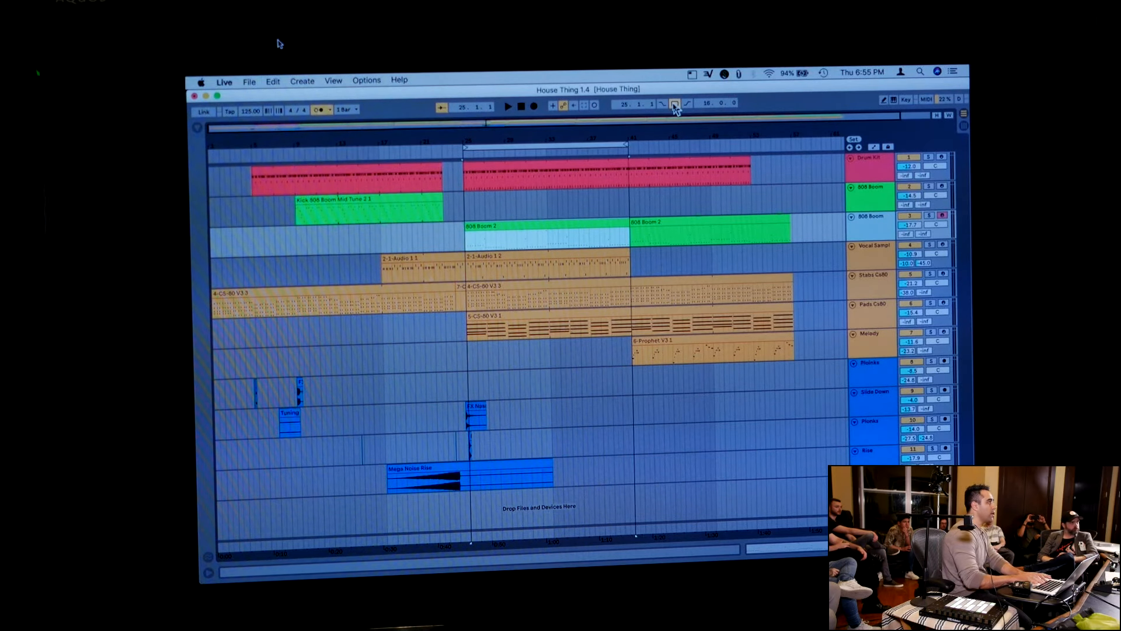
drag(657, 128, 660, 133)
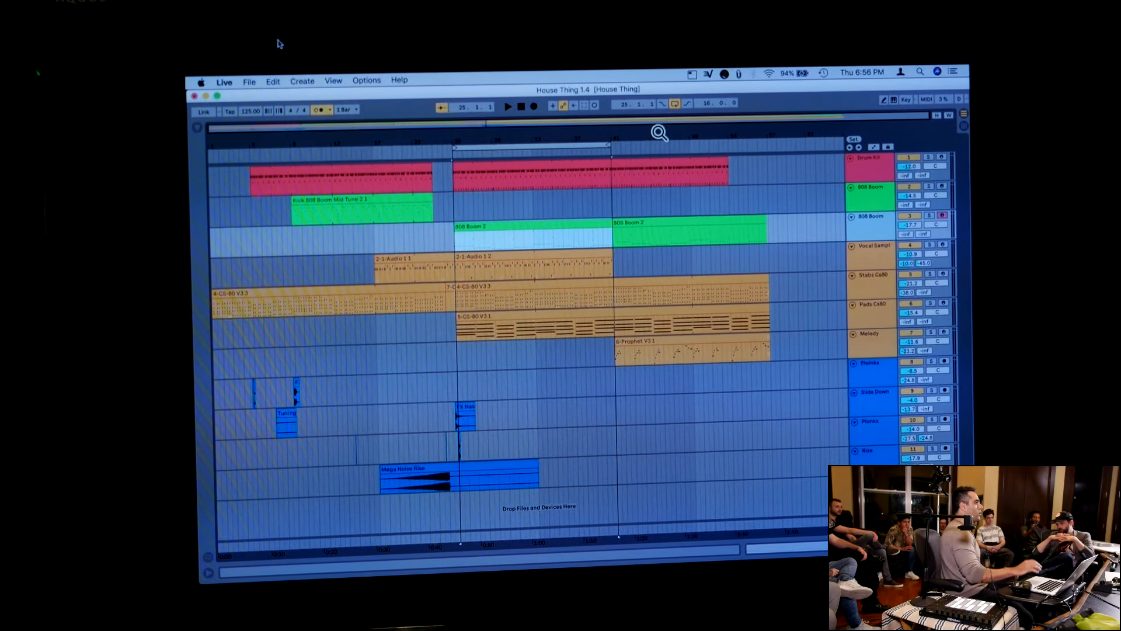
Try splitting the Kick 808 Boom clip at 20.4.1 and duplicating its end piece three times
click(411, 219)
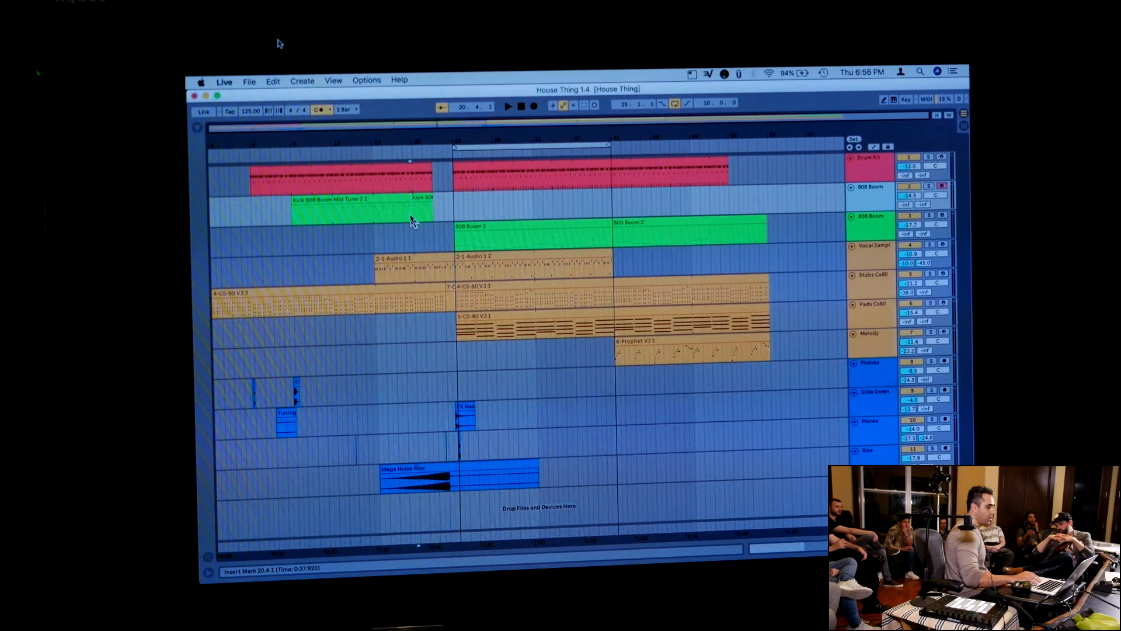
click(417, 210)
key(super+d)
key(super+d)
key(super+d)
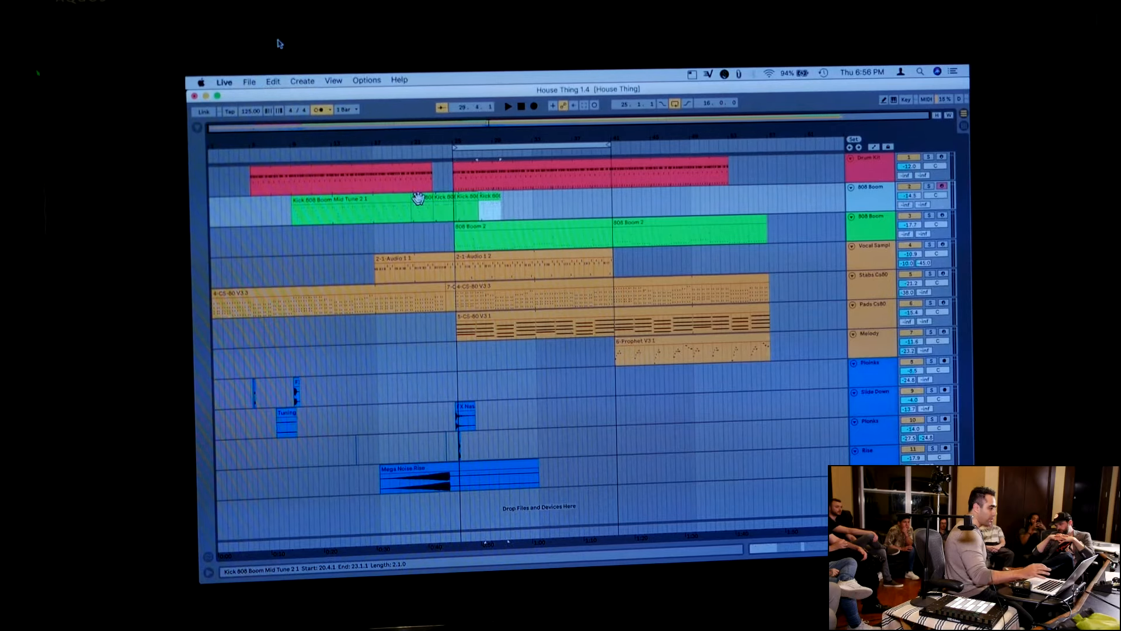
key(super+z)
key(super+z)
key(super+z)
key(super+z)
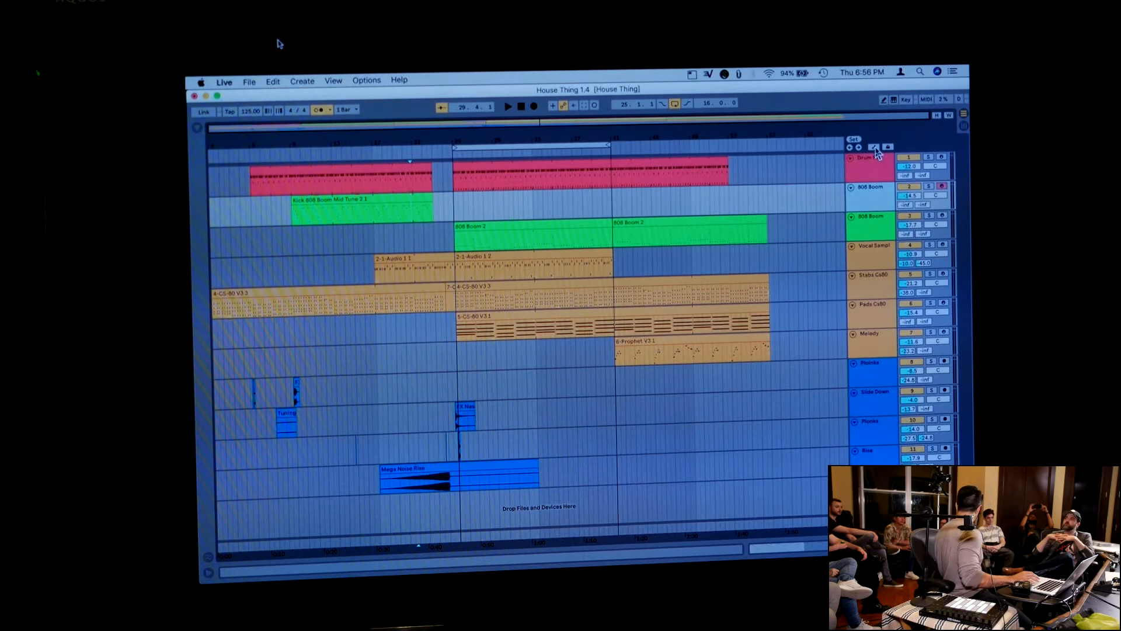
Show the automation envelopes on all arrangement tracks
scroll(880, 147, up, 3)
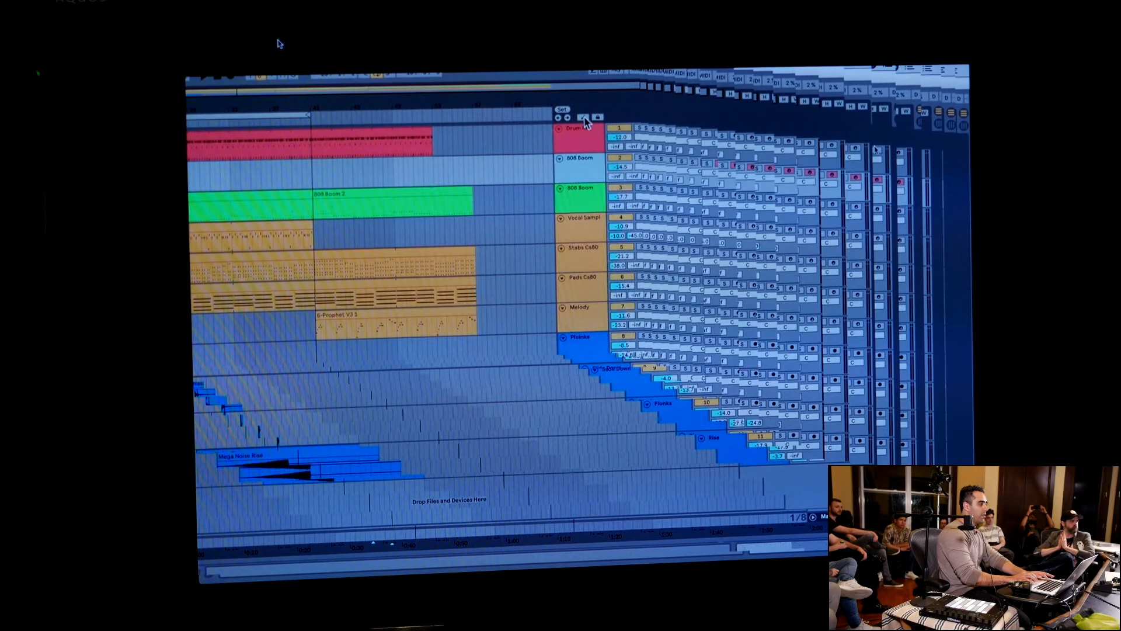
click(584, 118)
scroll(584, 117, down, 3)
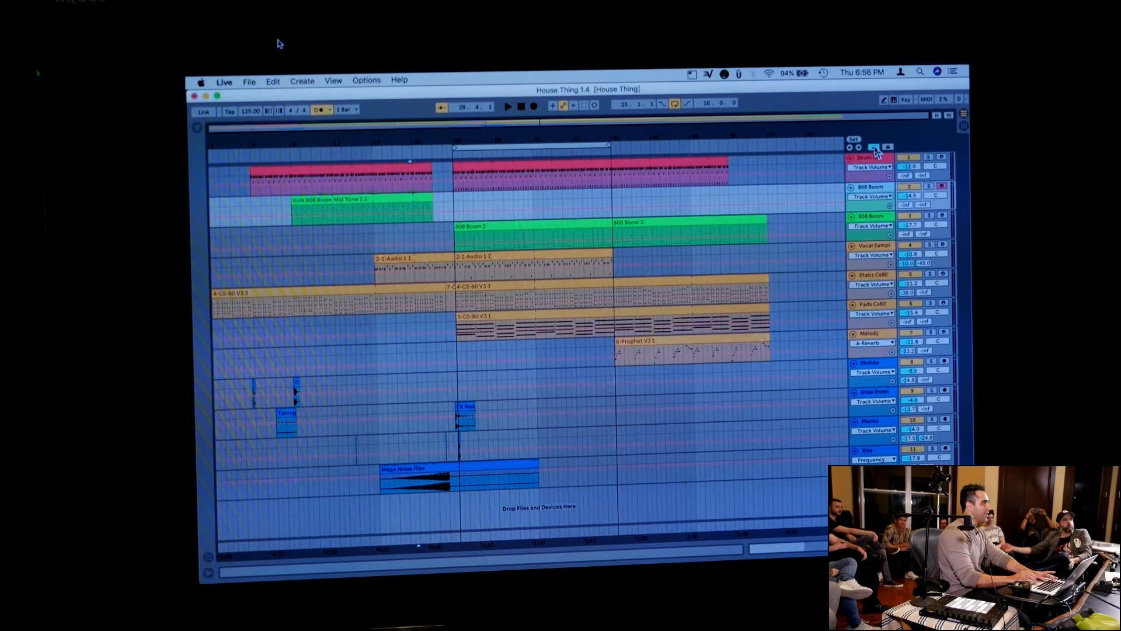
click(875, 148)
click(874, 148)
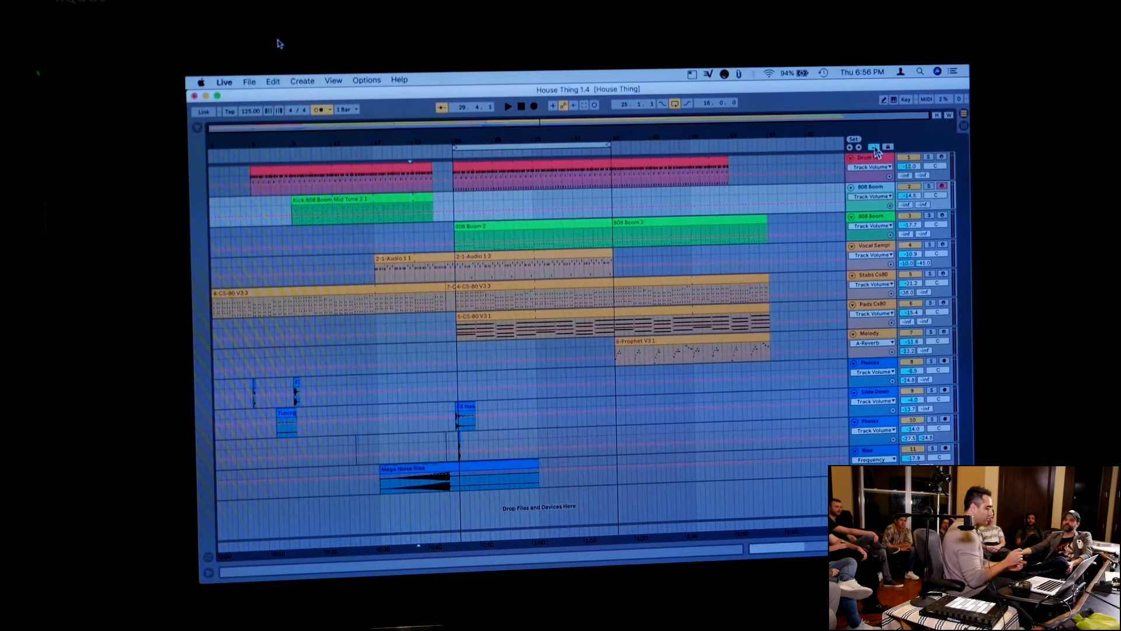
click(874, 148)
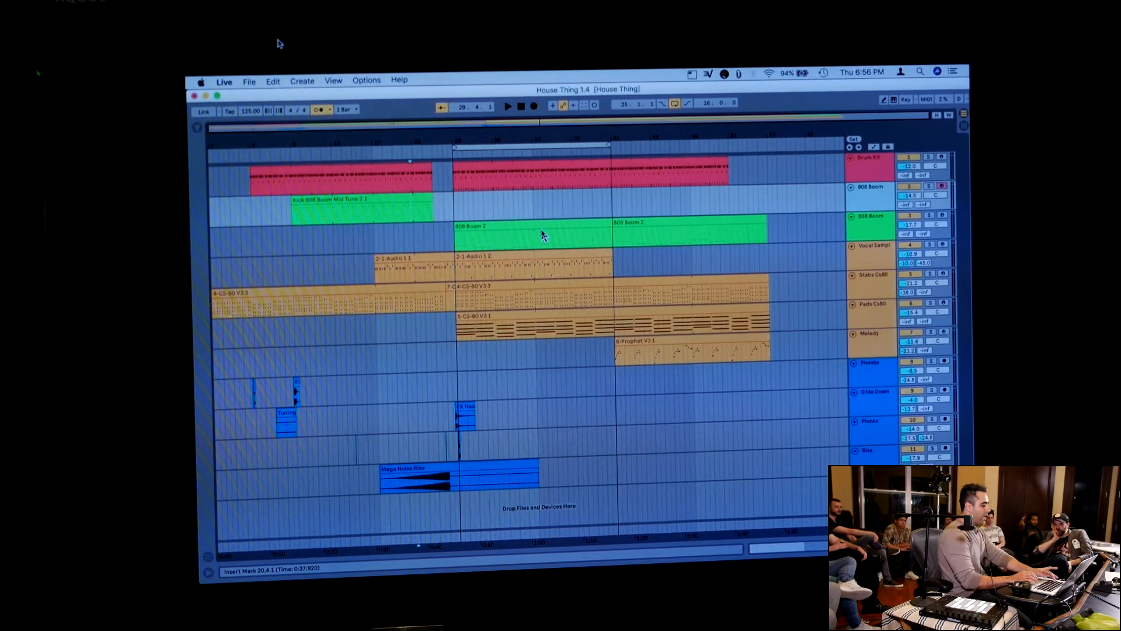
key(a)
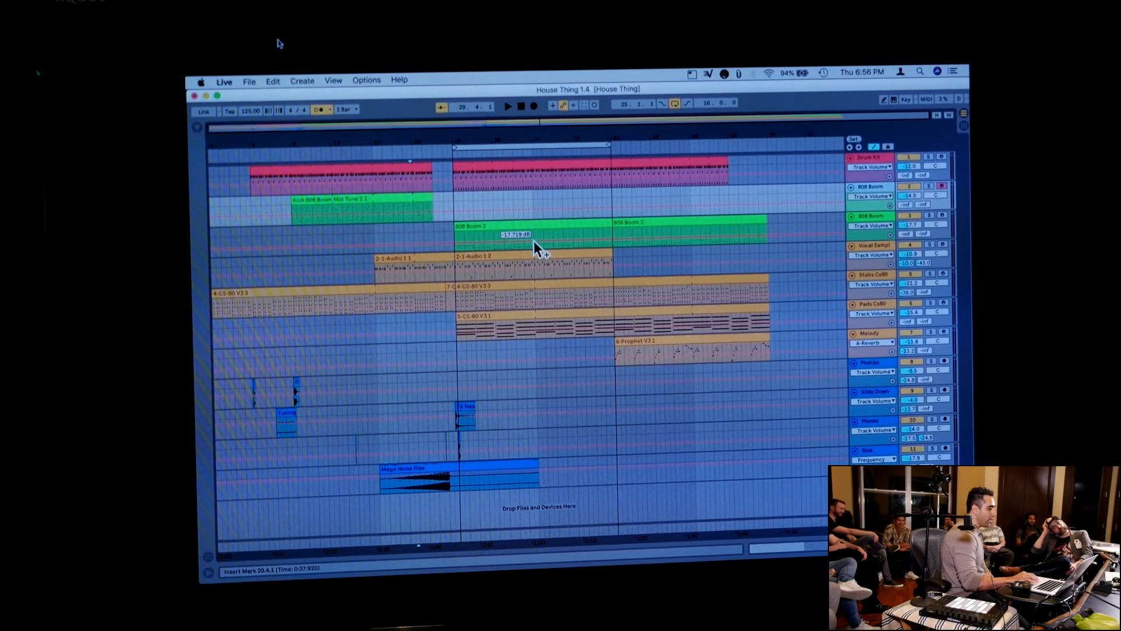
Shape the lower 808 Boom track's volume automation with breakpoints over the first 808 Boom 2 clip and open the breakpoint value near bar 37 for editing
click(534, 241)
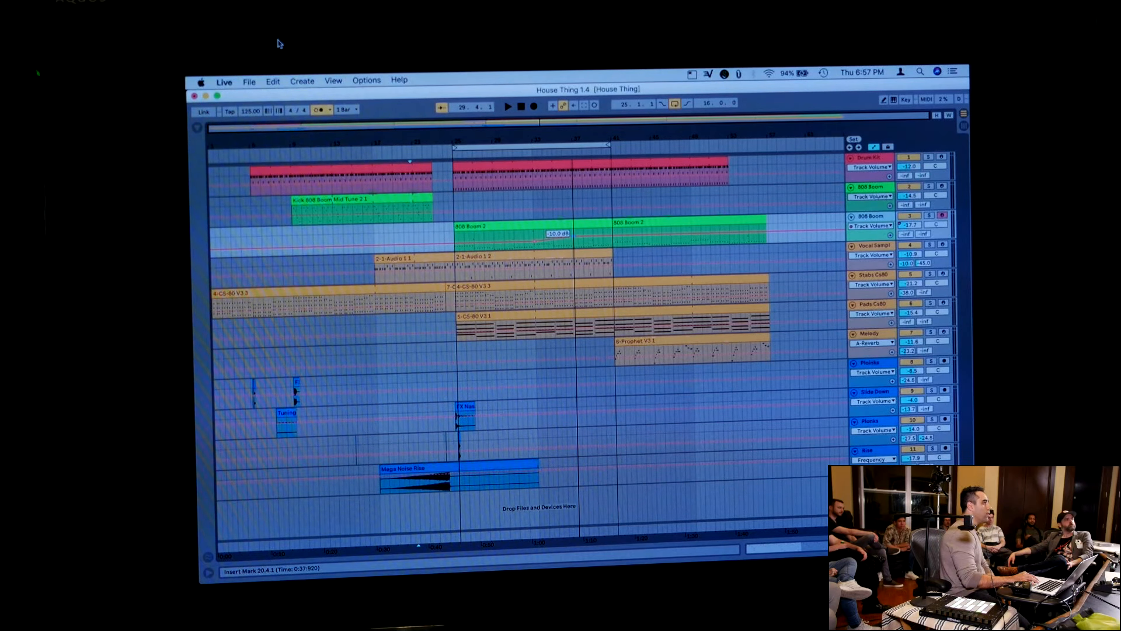
right_click(575, 241)
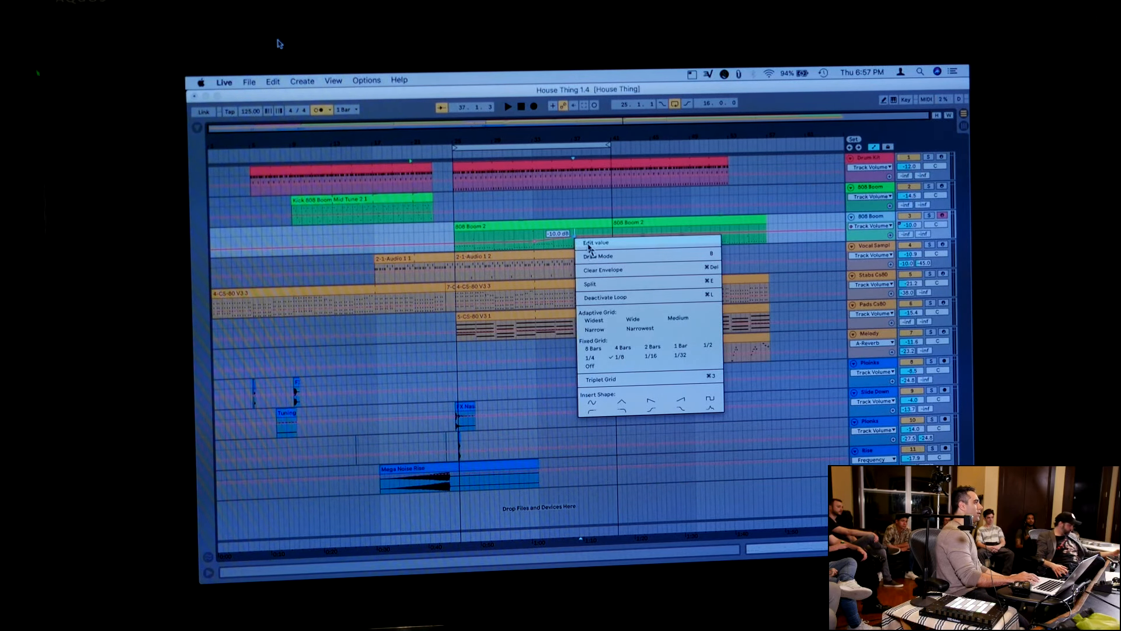
click(590, 242)
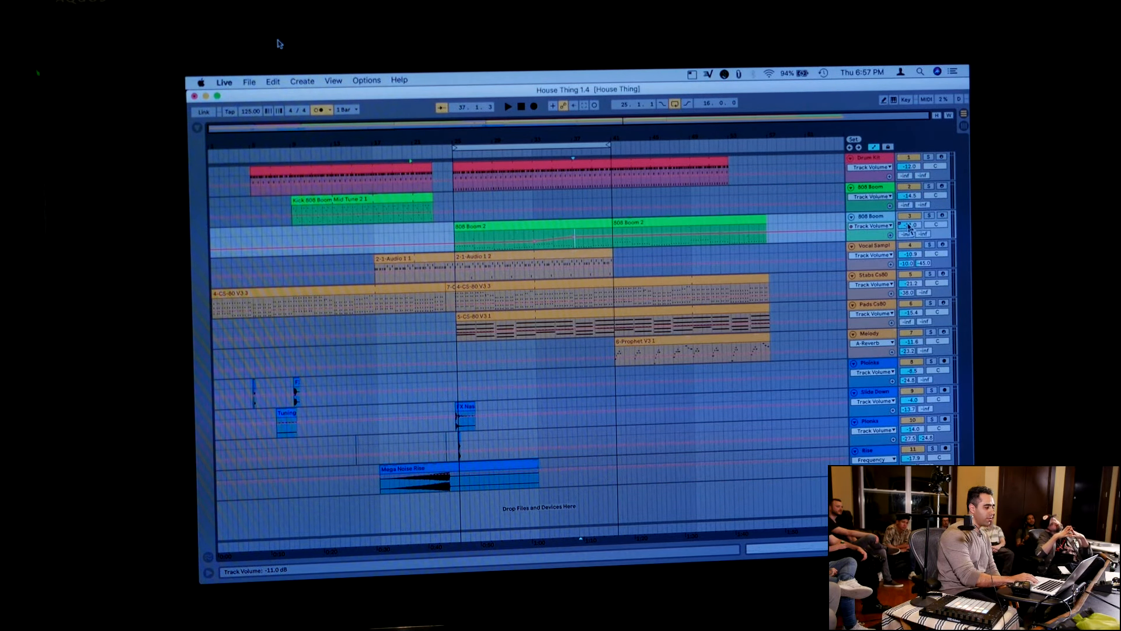
Record live up-and-down volume automation on the lower 808 Boom track from about bar 21 to bar 25
click(534, 107)
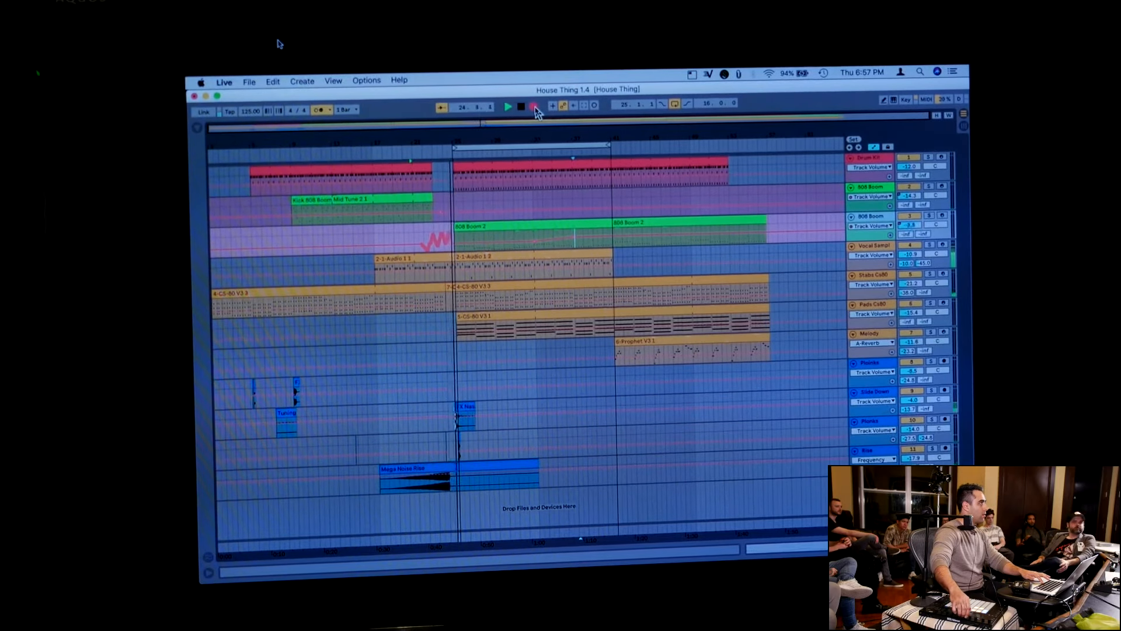
key(space)
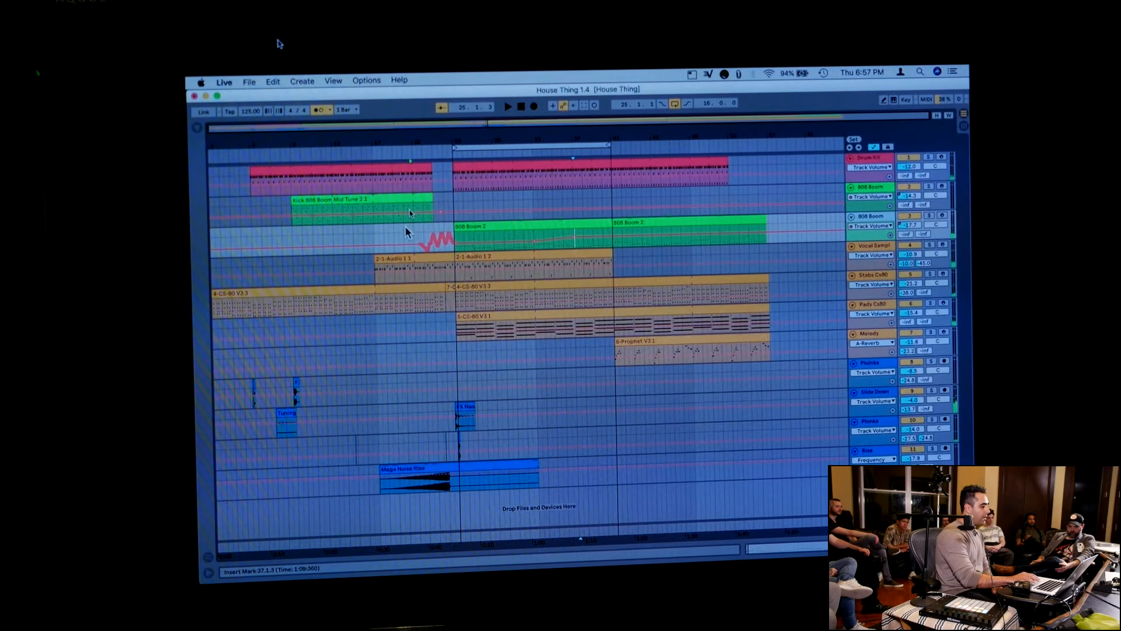
Simplify the recorded volume envelope on the lower 808 Boom track between 21.3.3 and 25.1.1
drag(413, 238, 456, 243)
key(z)
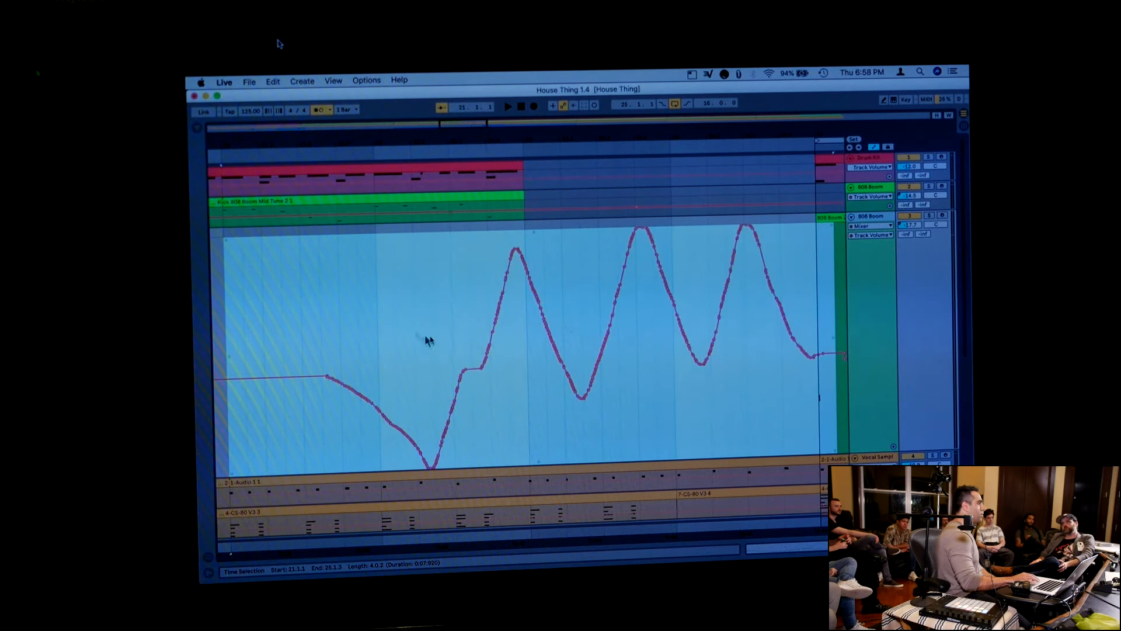
drag(320, 333, 816, 355)
right_click(787, 290)
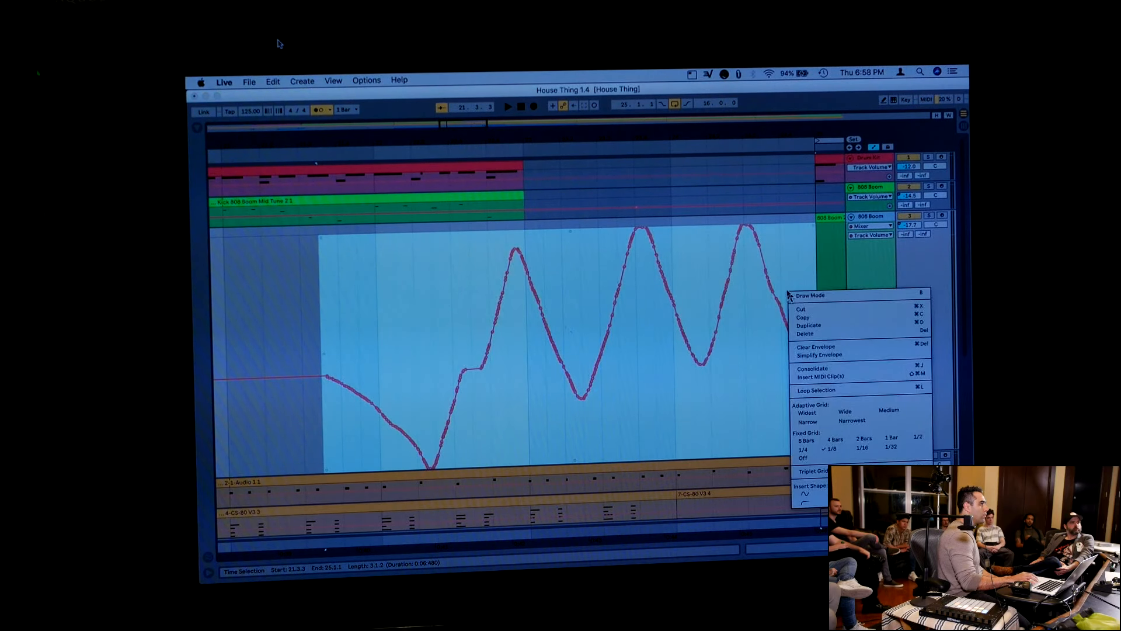
click(815, 354)
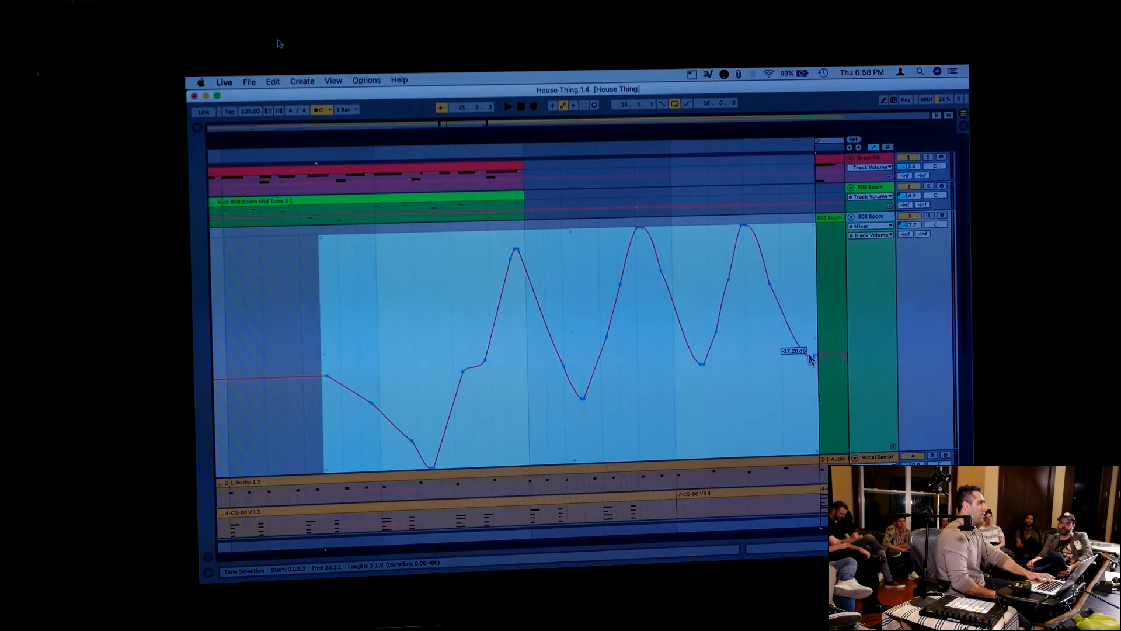
key(x)
key(z)
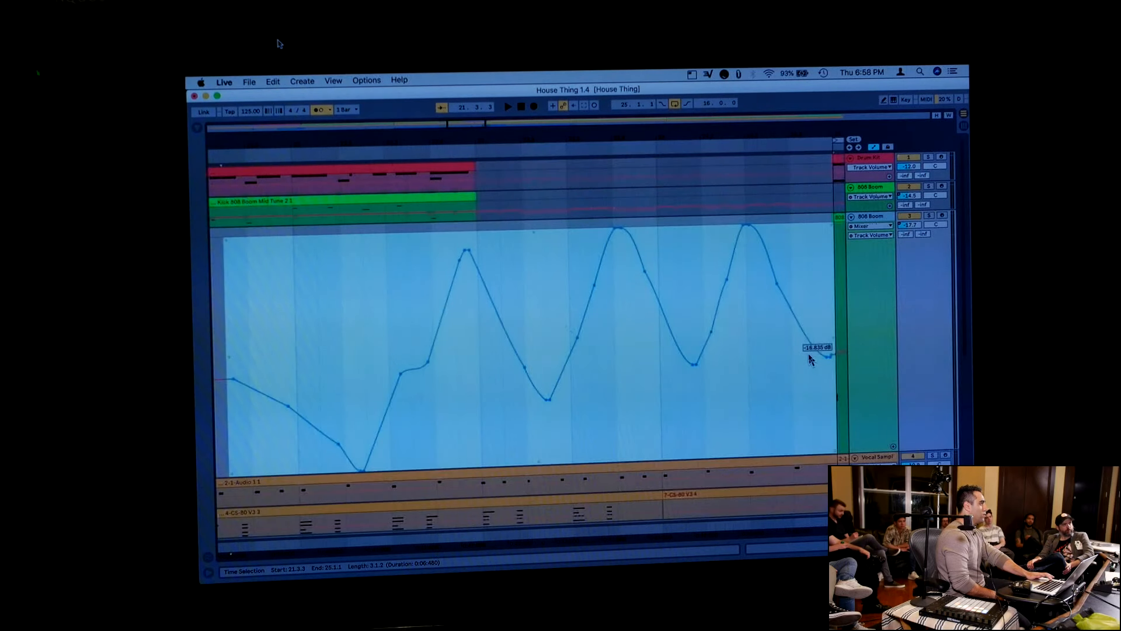
key(x)
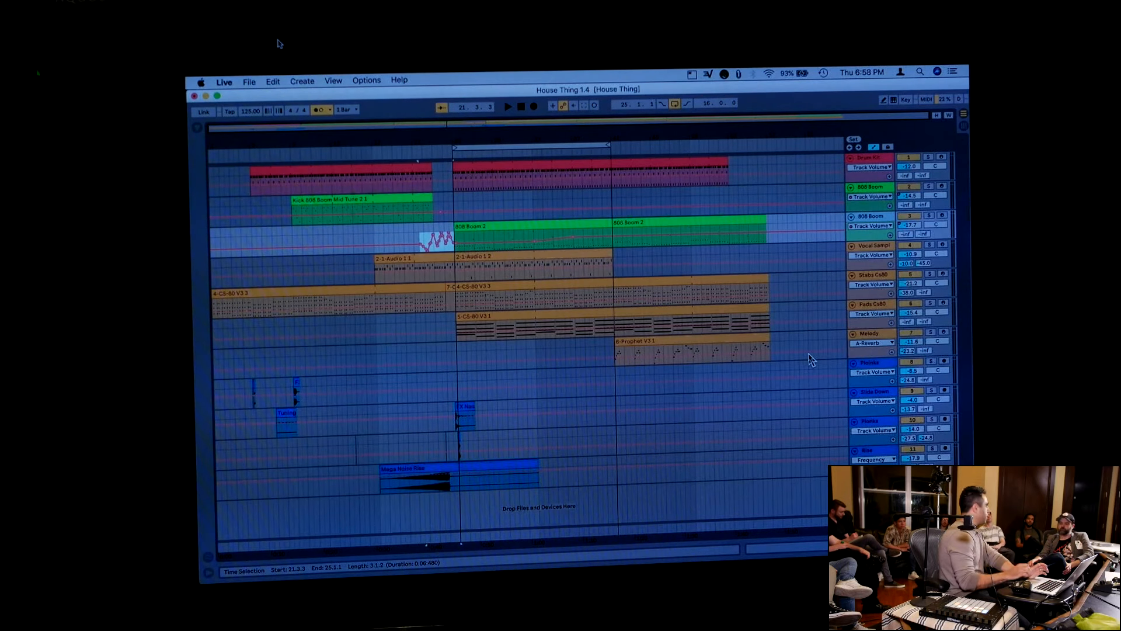
Open the second Drum Kit clip to view its notes and clip settings
click(726, 405)
click(669, 163)
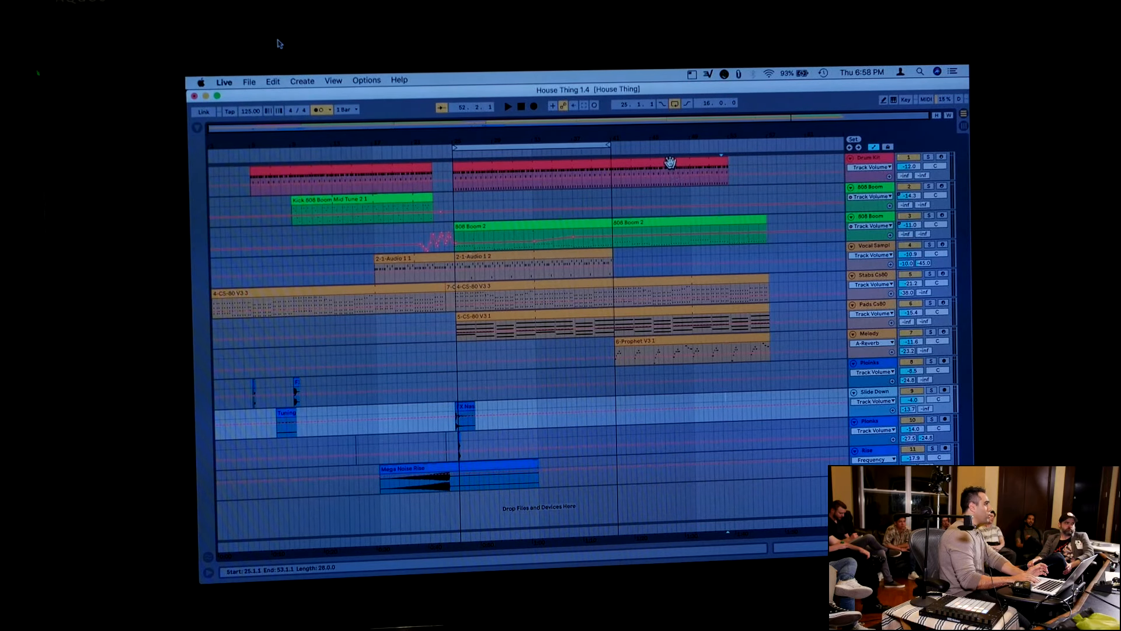
double_click(670, 163)
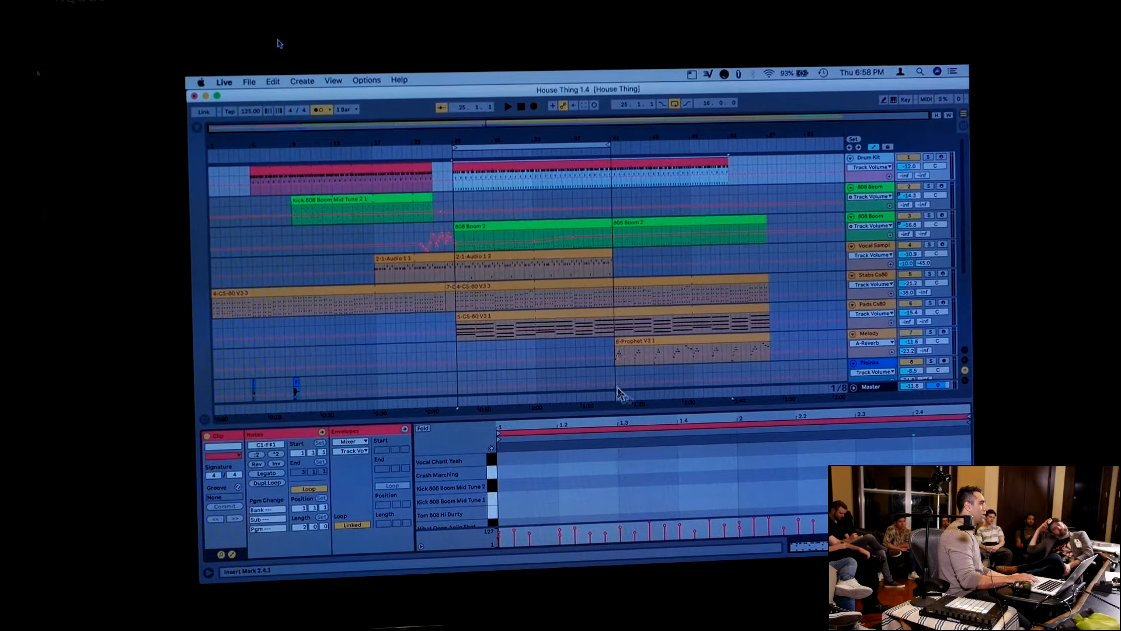
Select the Mega Noise Rise clip on the Rise track and show that track's device chain
scroll(598, 309, down, 3)
scroll(599, 310, down, 3)
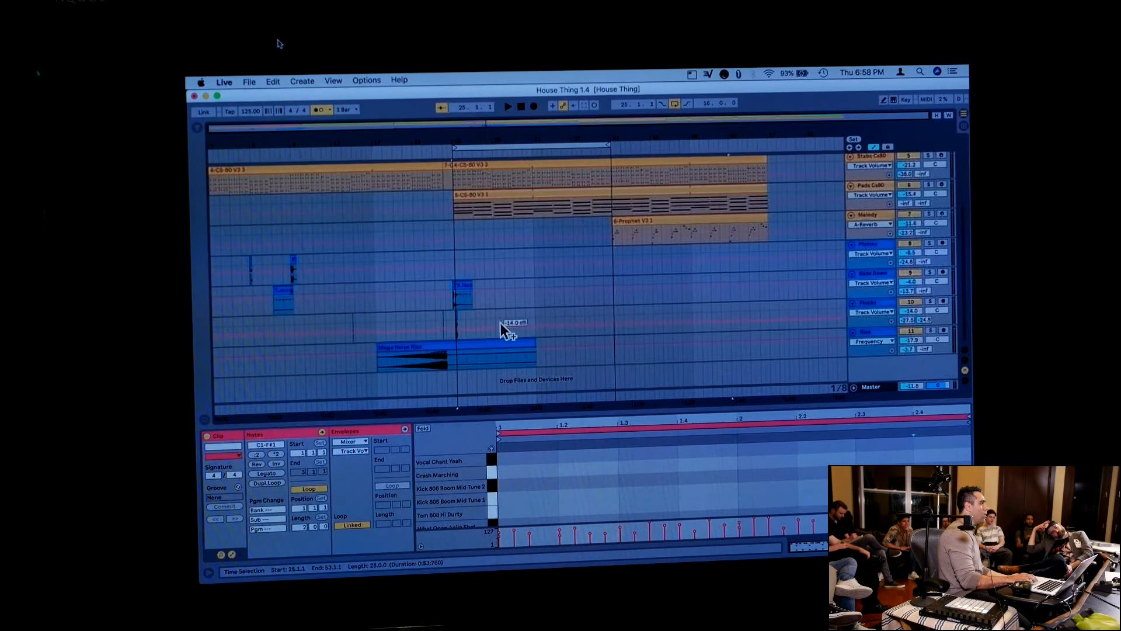
click(488, 344)
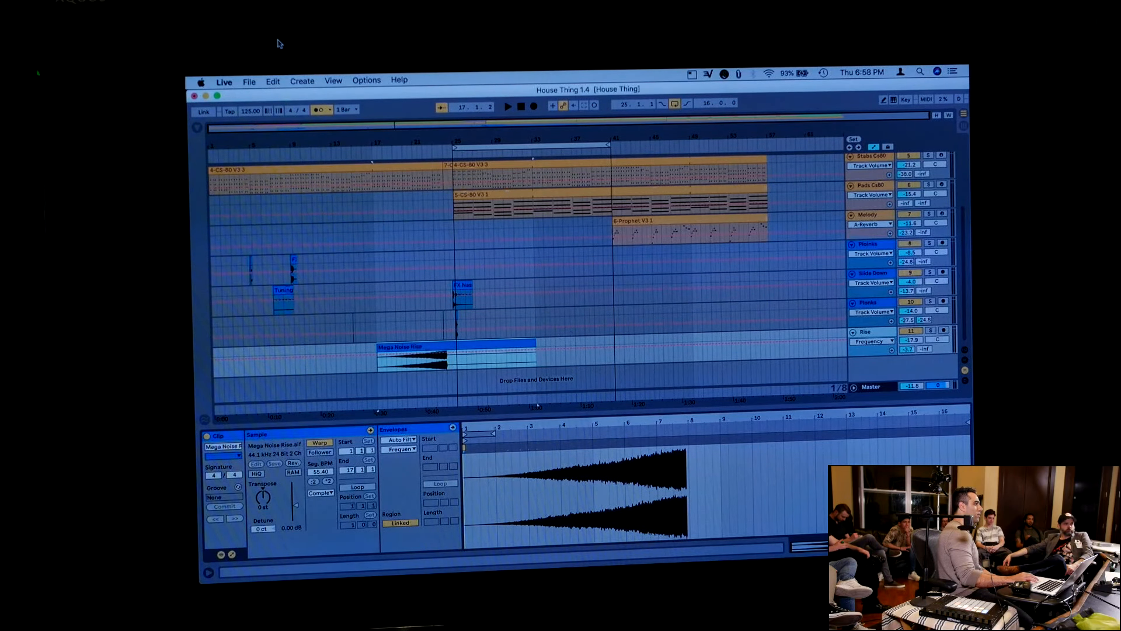
key(shift+Tab)
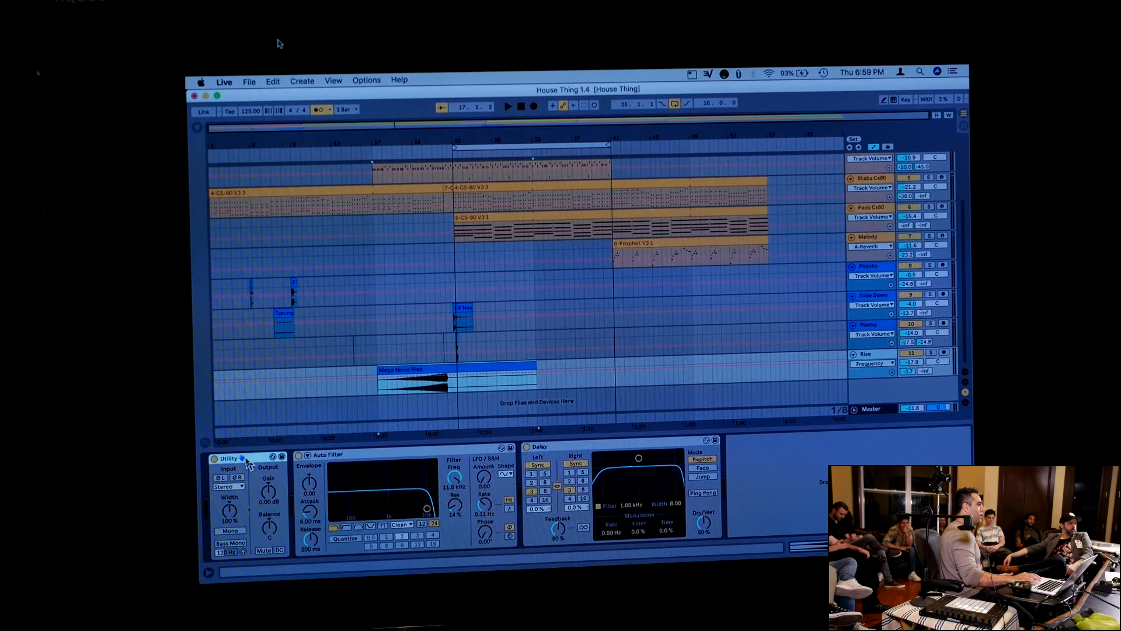
Look over the Auto Filter and Delay devices on the Rise track and hide the device chain
click(345, 457)
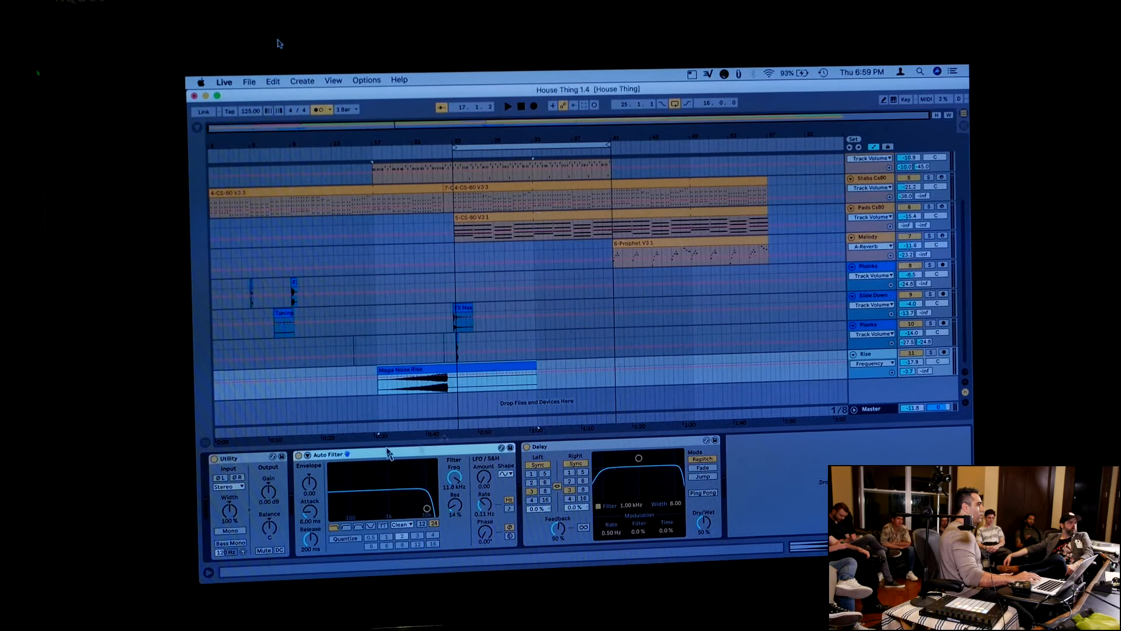
click(565, 450)
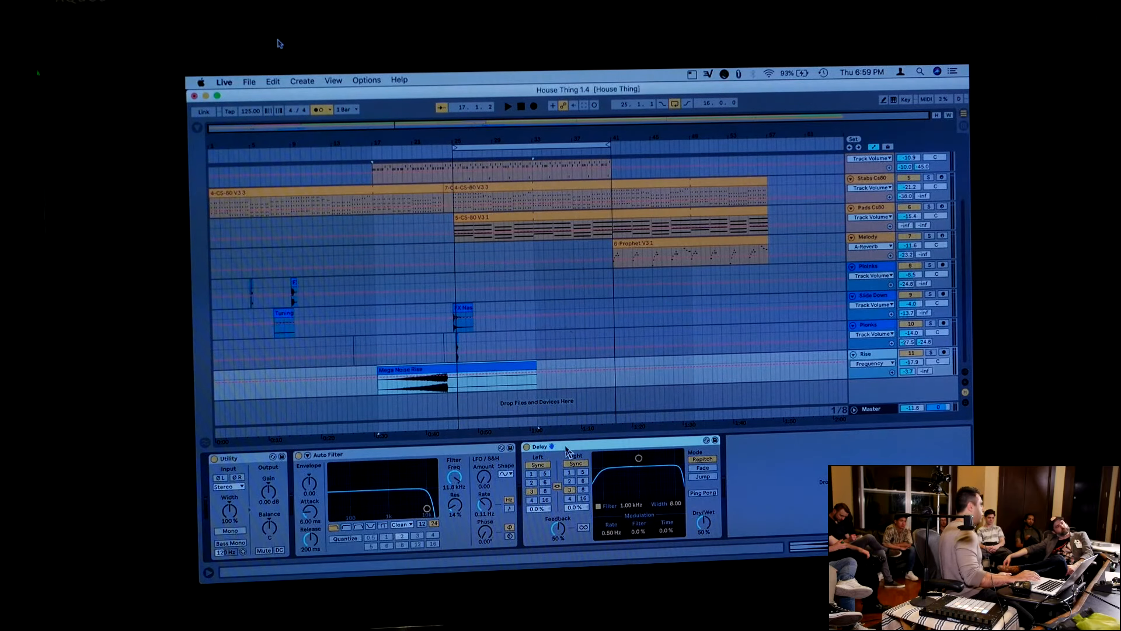
click(616, 434)
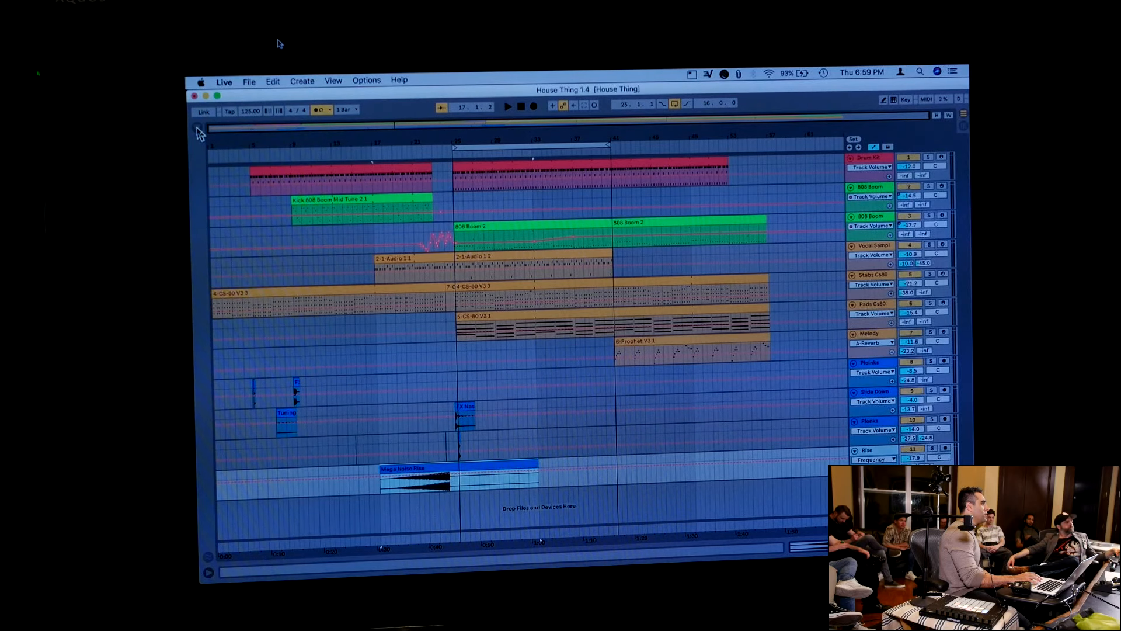
Show the browser at a narrower width and check which collections and categories can be displayed
click(198, 129)
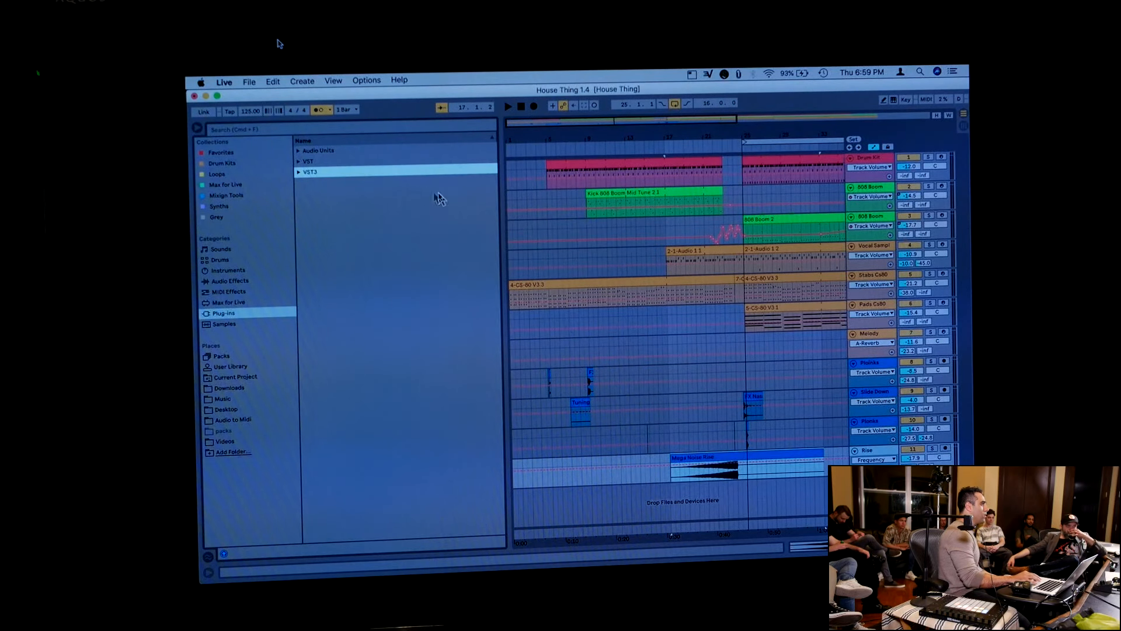
drag(502, 221, 473, 221)
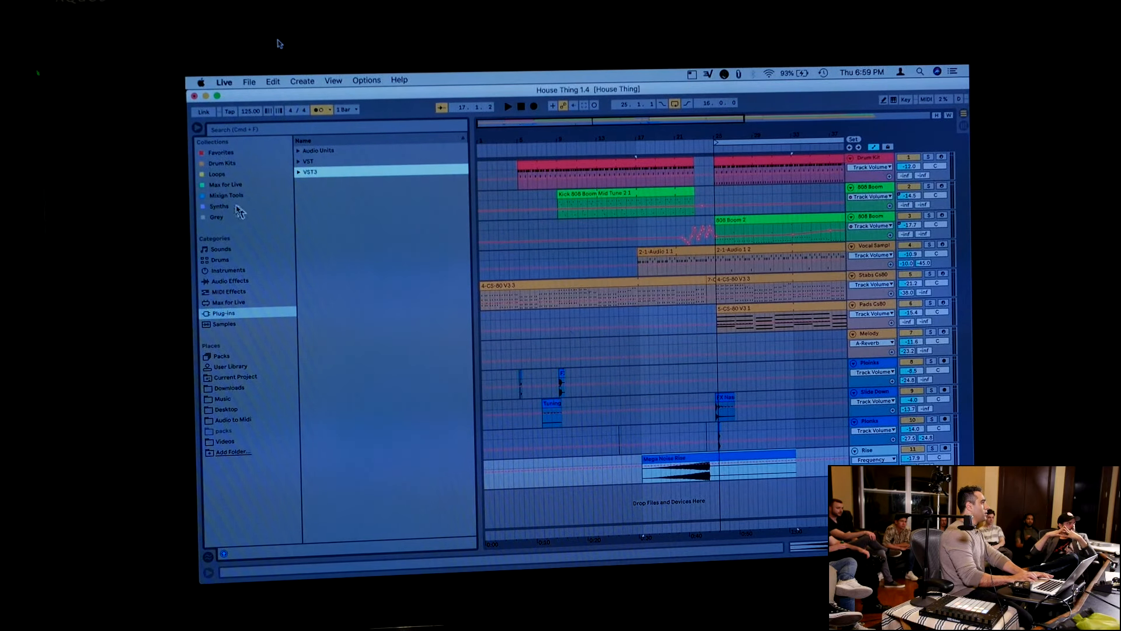
click(282, 142)
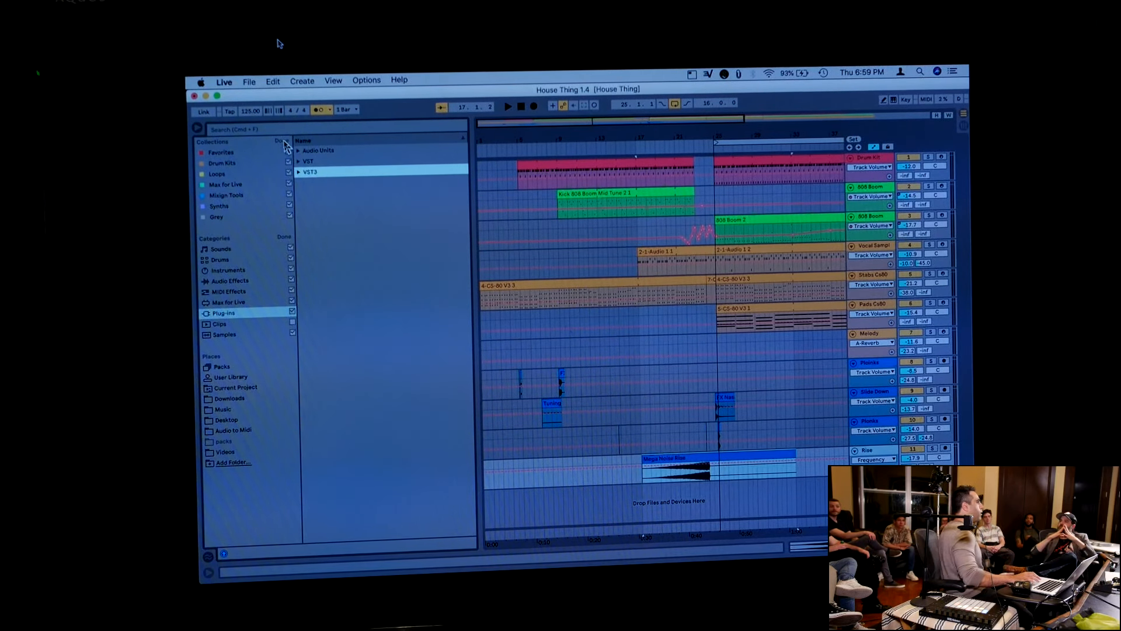
click(282, 142)
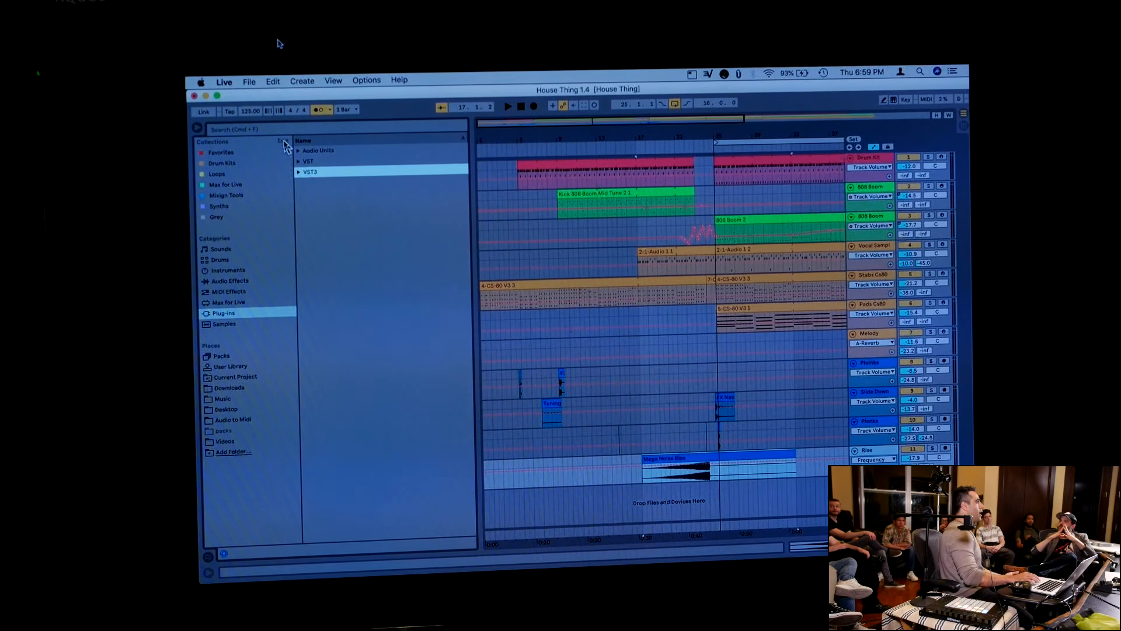
Browse the contents of the Favorites, Drum Kits, Loops, Mixign Tools, Synths and Grey collections
right_click(223, 154)
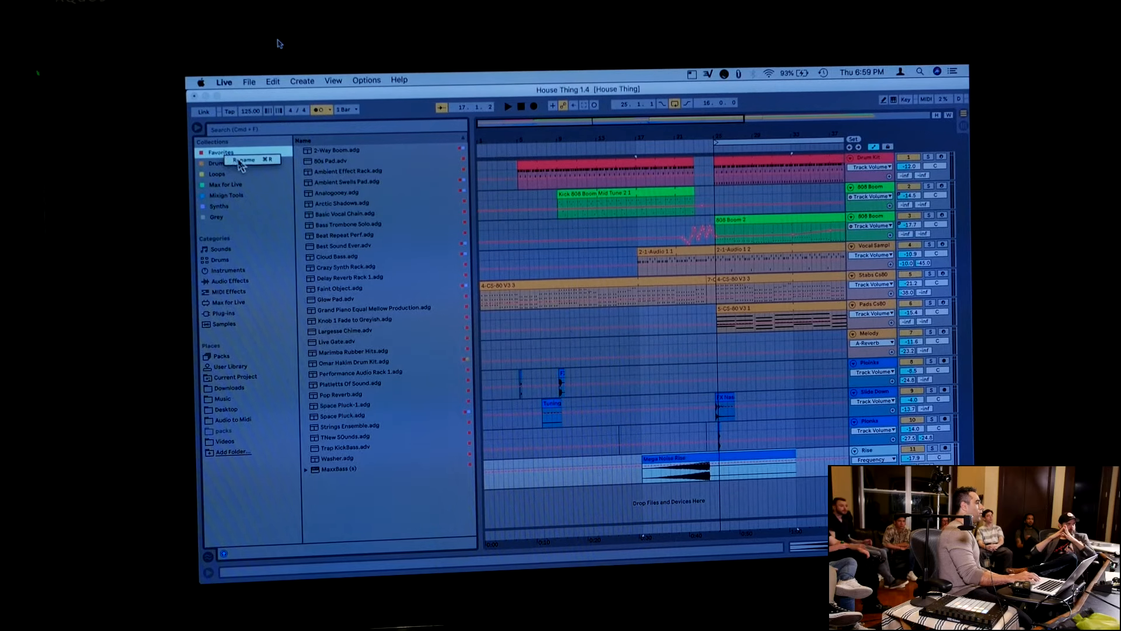
click(217, 156)
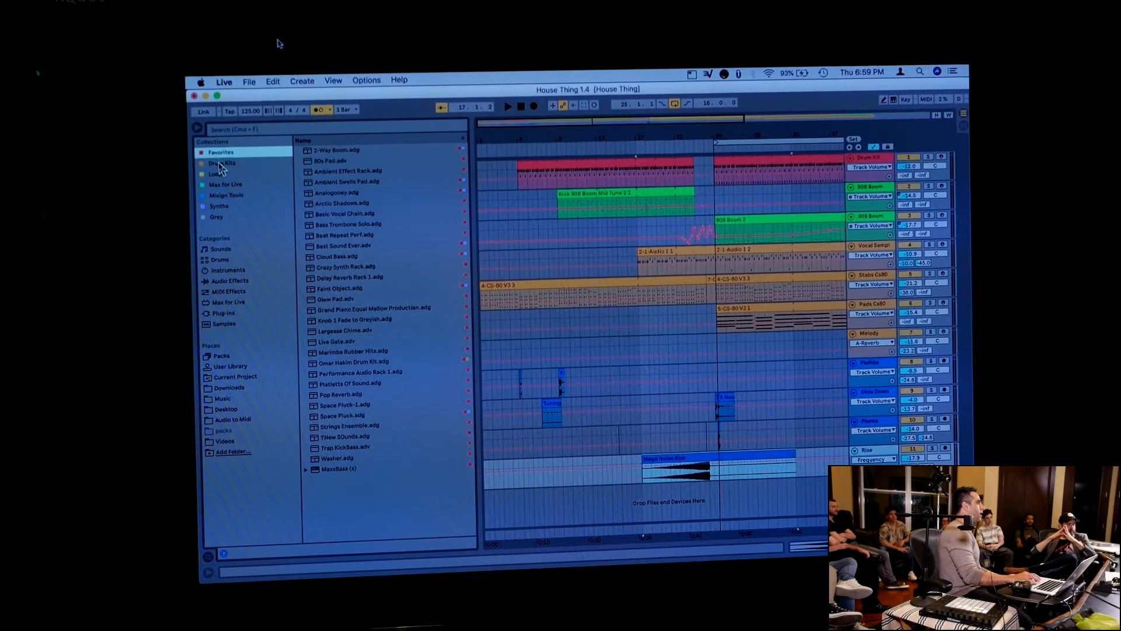
click(220, 163)
click(226, 174)
click(234, 197)
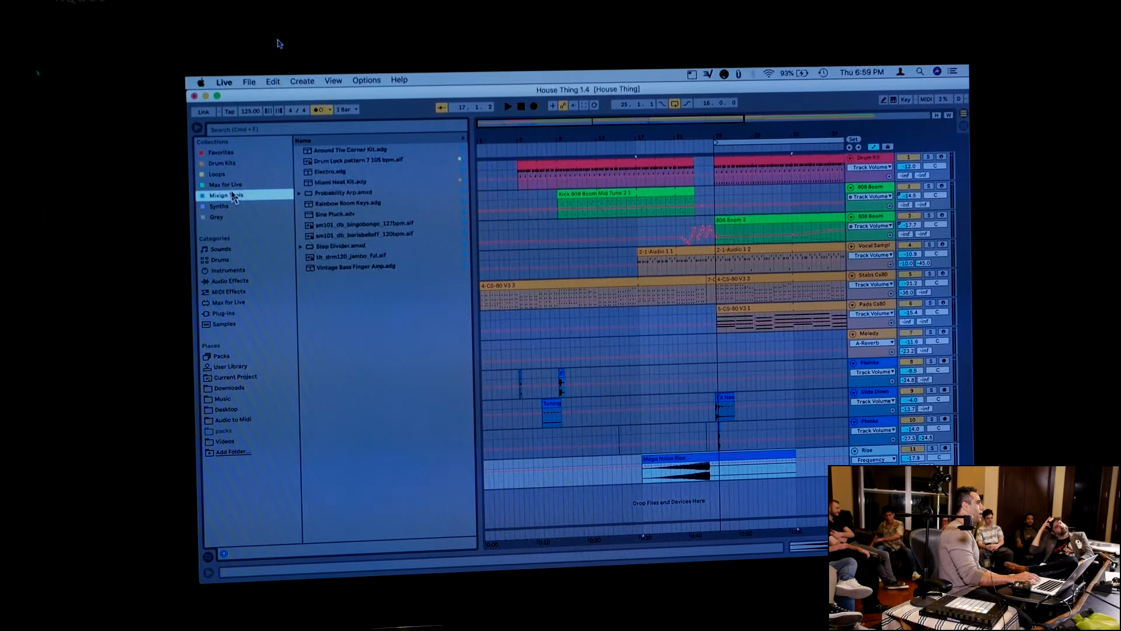
click(226, 206)
click(222, 217)
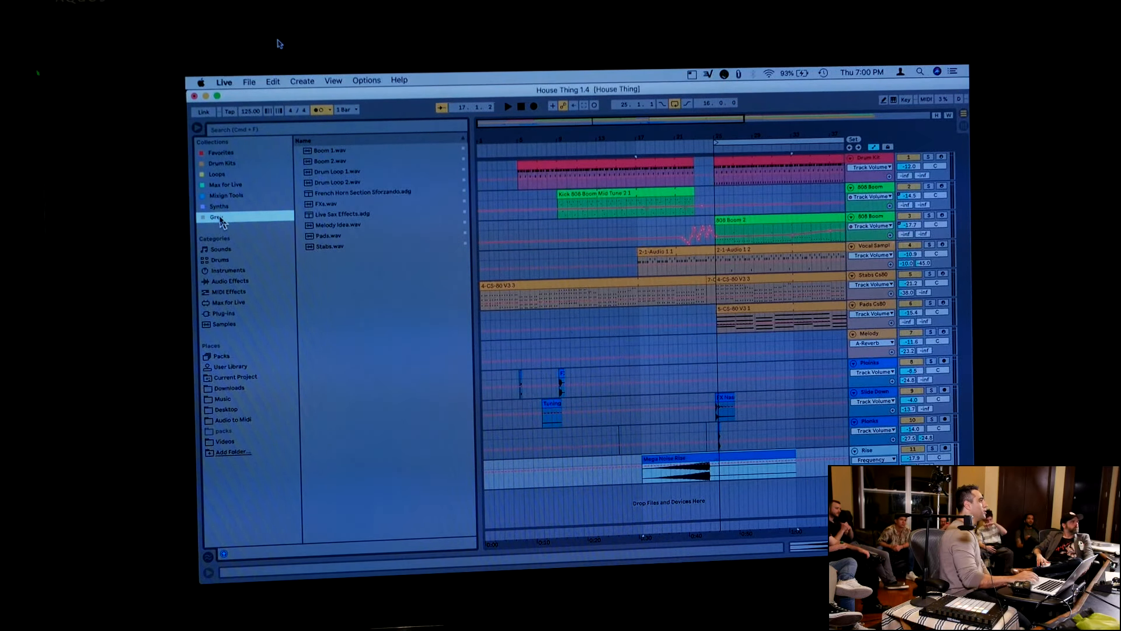
Add Brass Ens ALL.adg from the Orchestral sounds to the Grey collection and select it there
click(223, 250)
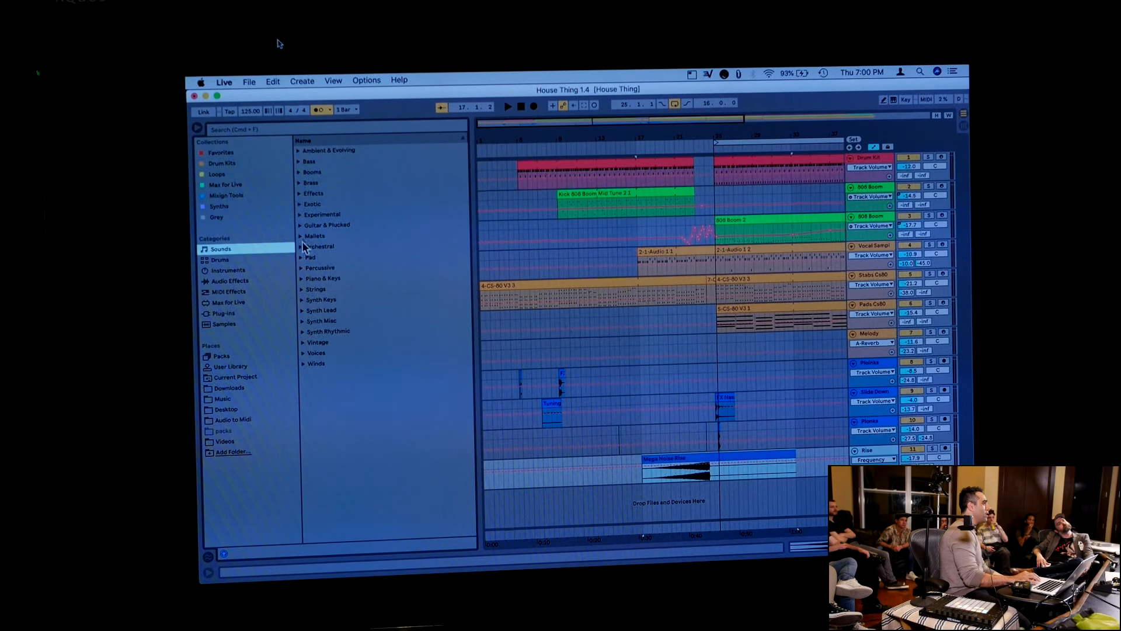
click(301, 248)
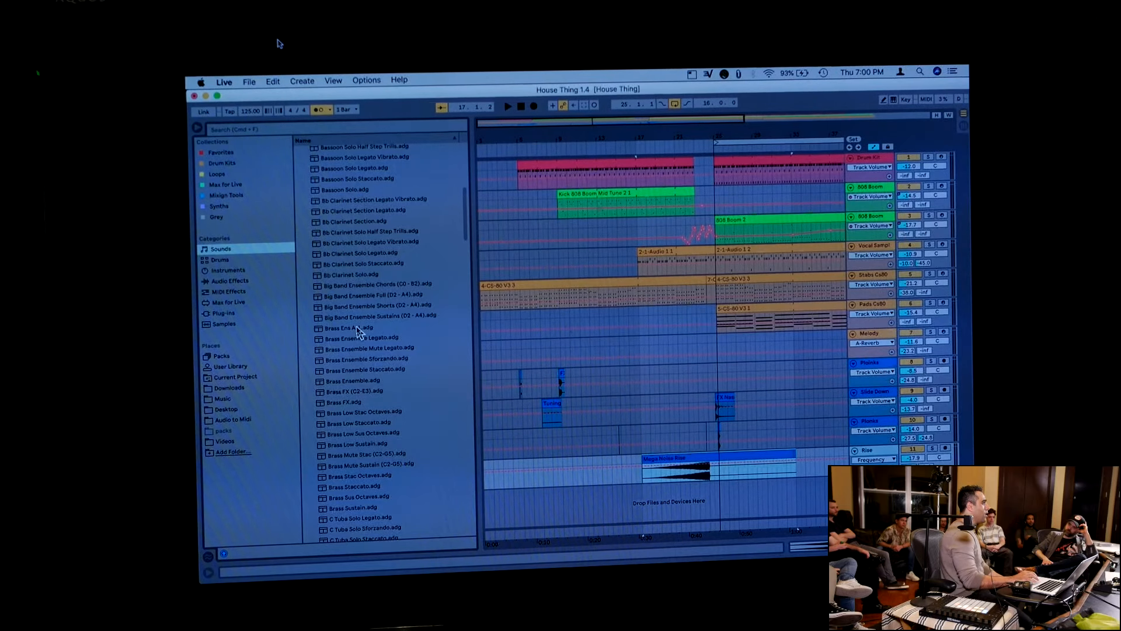
right_click(357, 330)
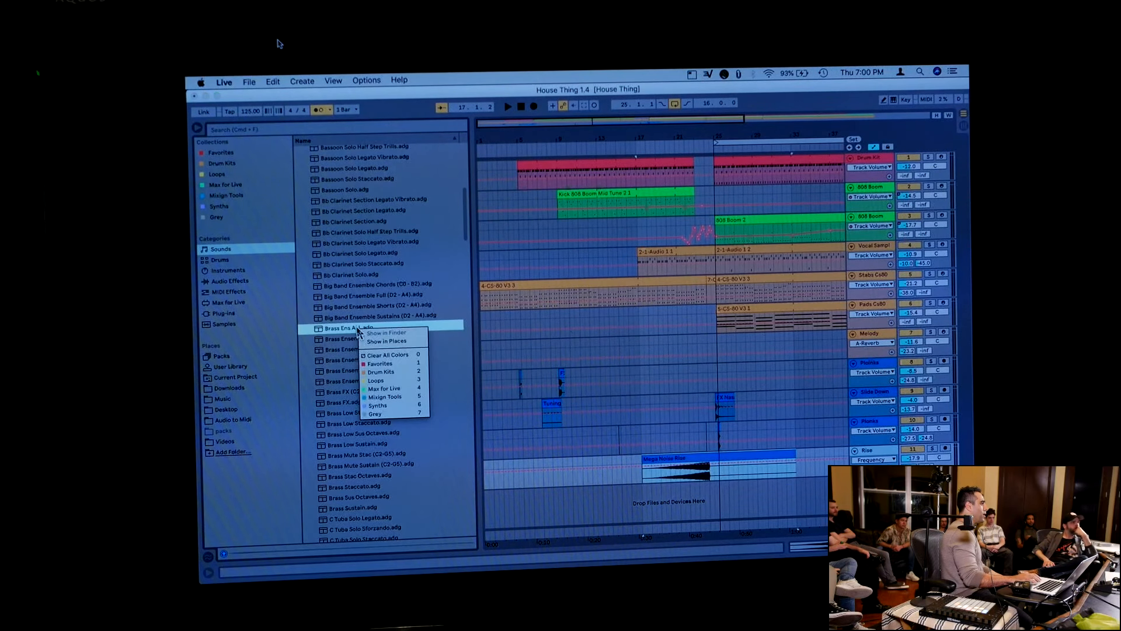
click(386, 415)
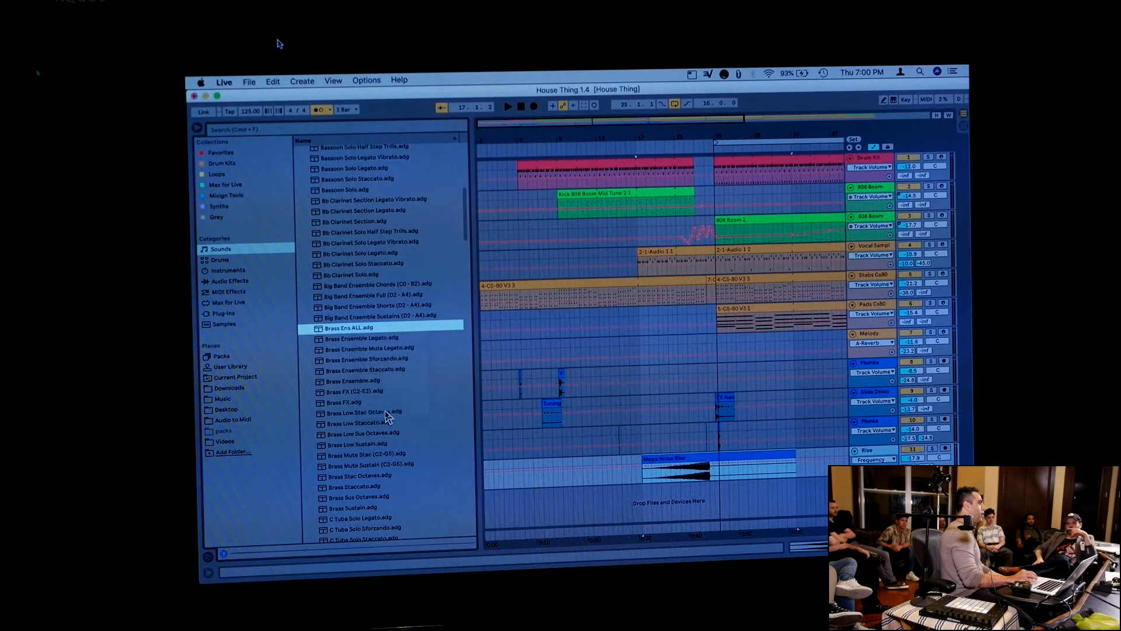
click(215, 218)
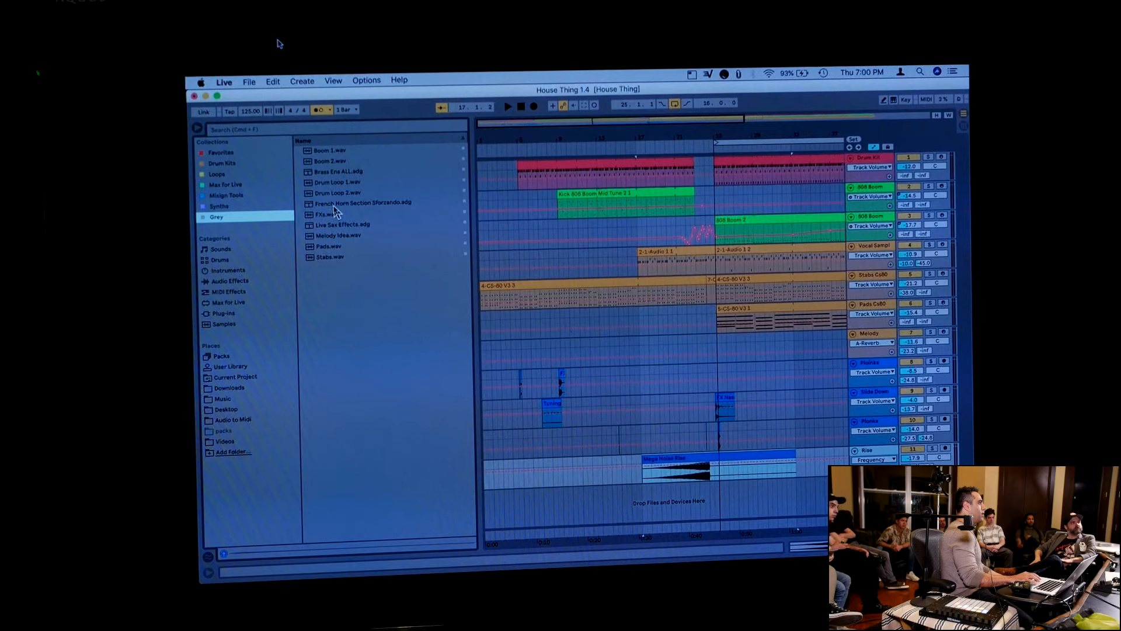
click(334, 171)
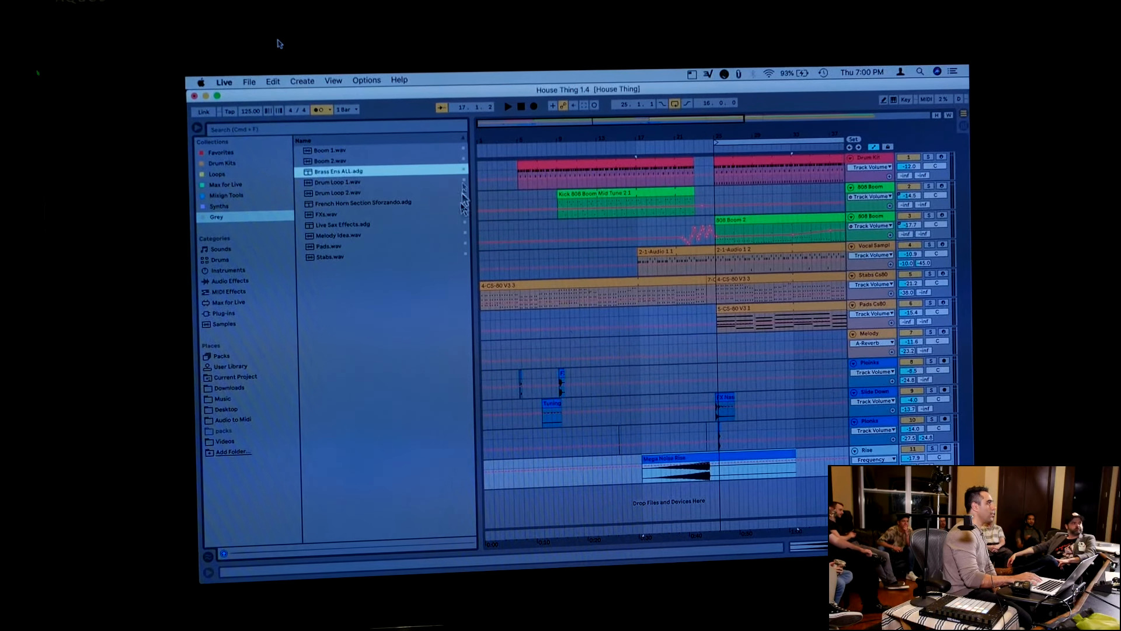
Return the playback position to the start of the arrangement and view the Drum Kits collection
click(520, 106)
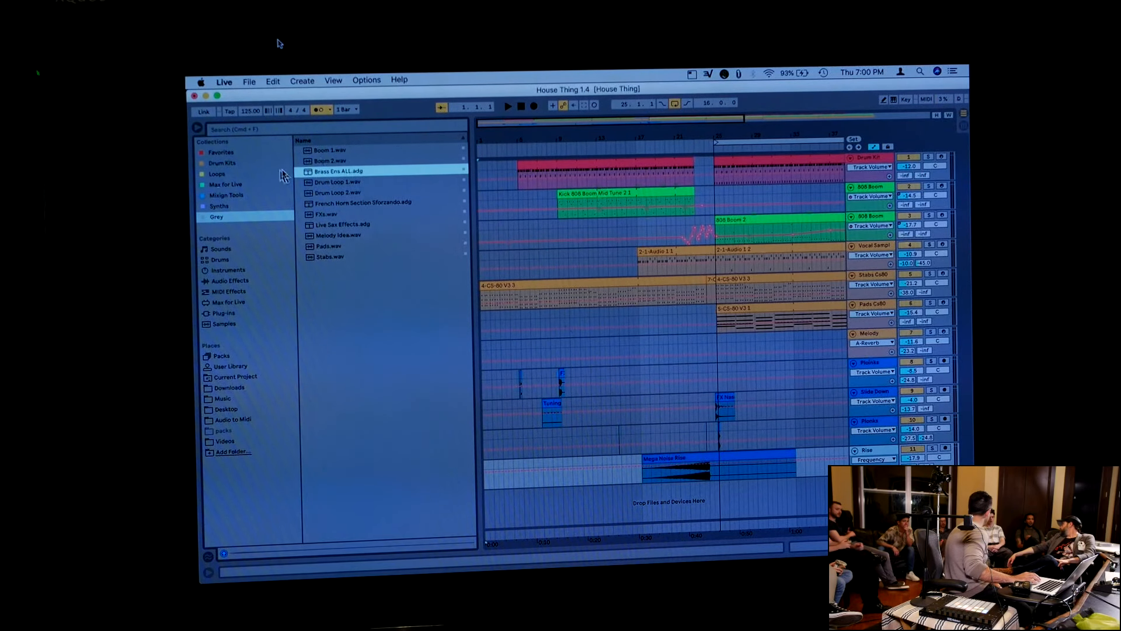
mouse_move(192, 203)
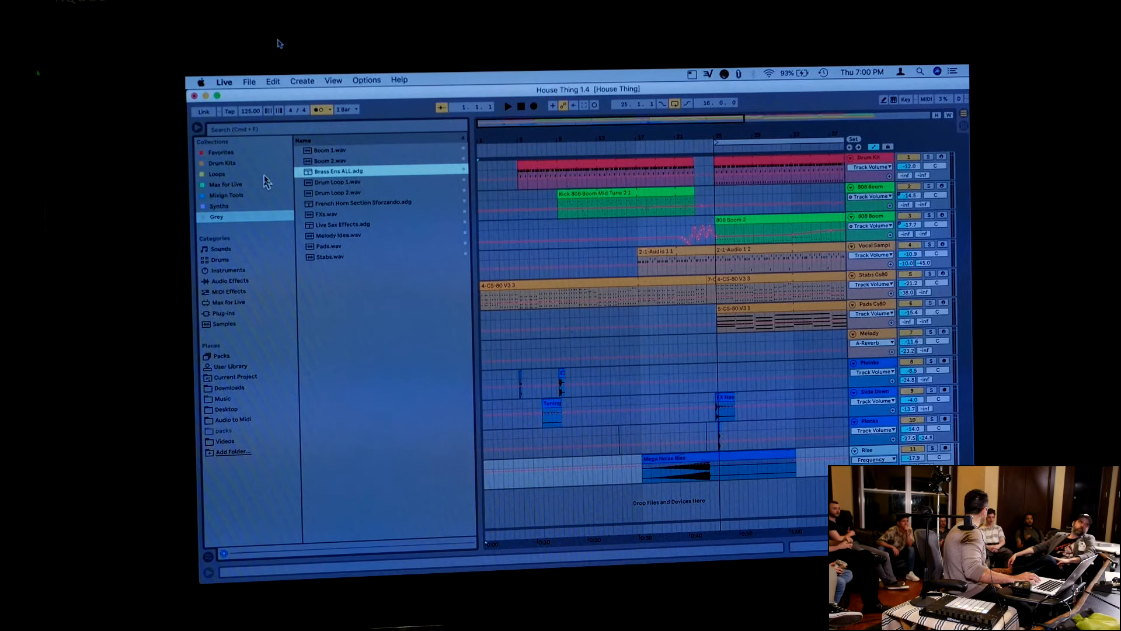
click(225, 165)
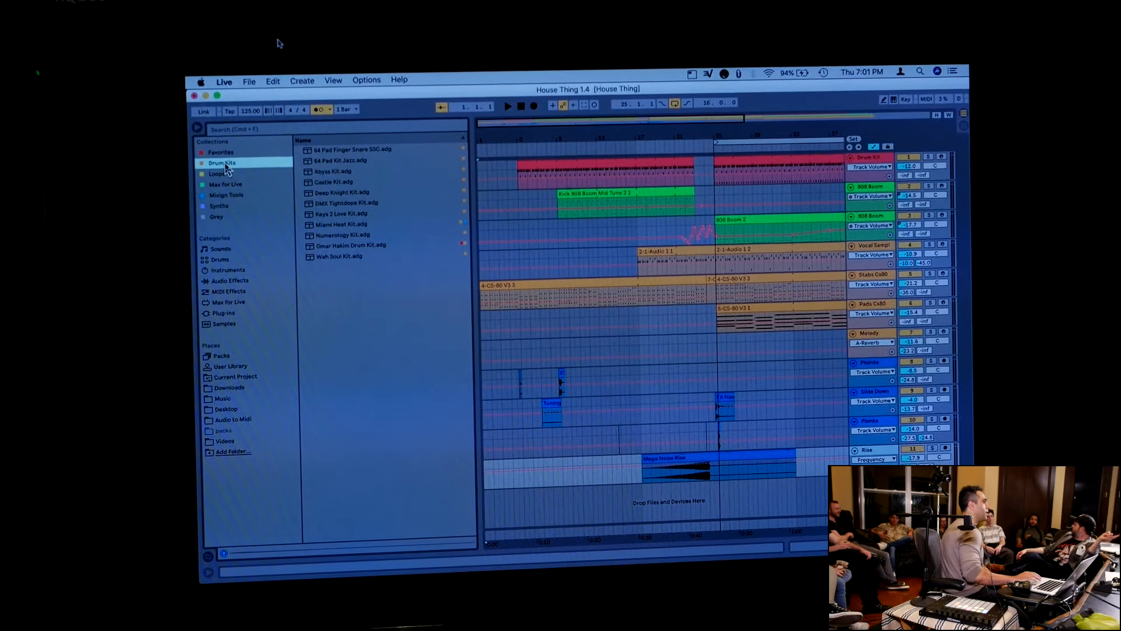
View the Downloads and Current Project places and examine the options for House Thing 1.4.als
right_click(236, 388)
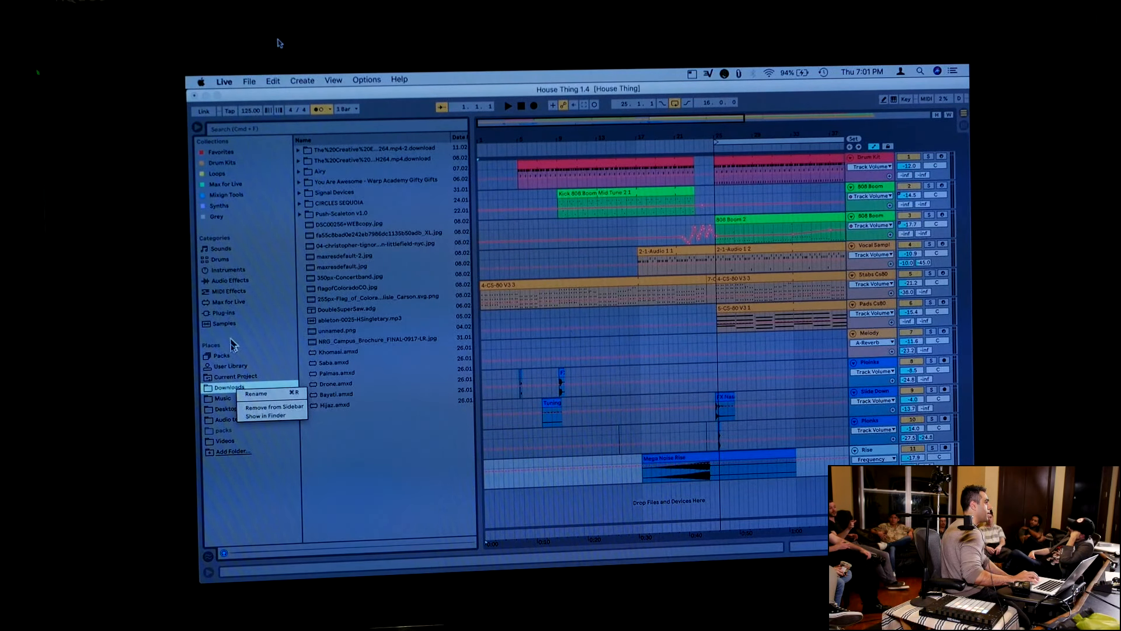
click(235, 377)
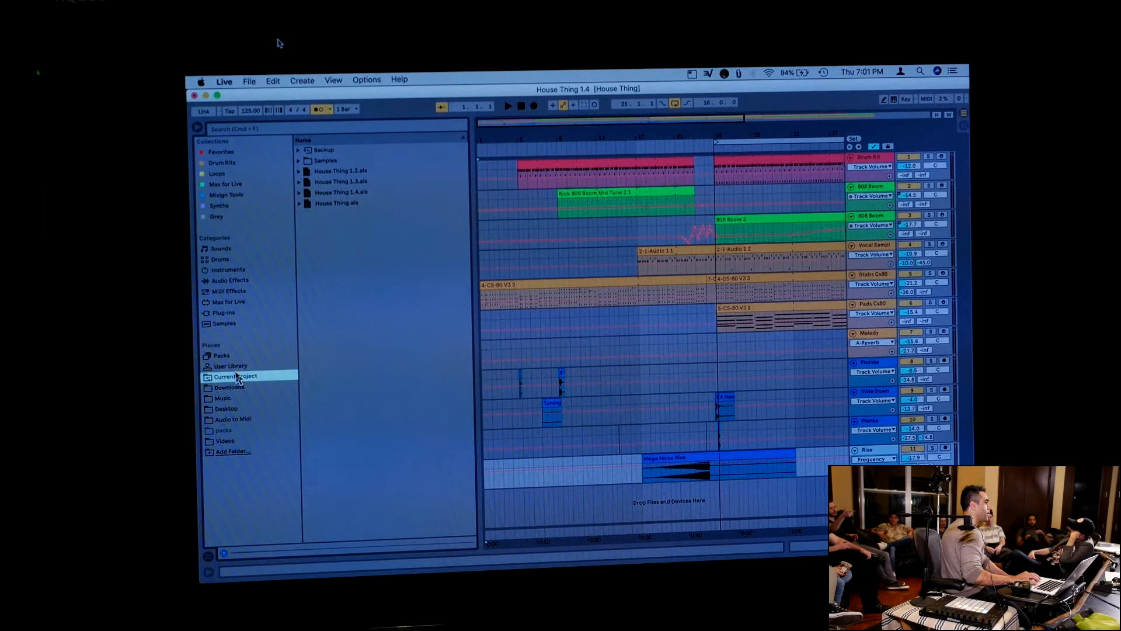
right_click(327, 192)
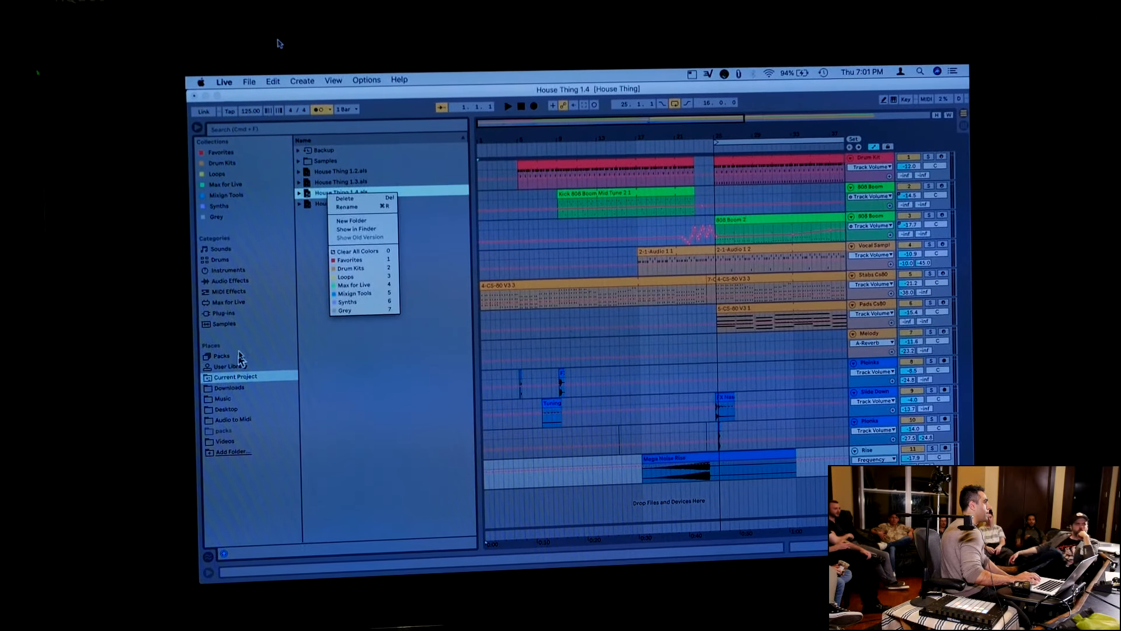
click(316, 350)
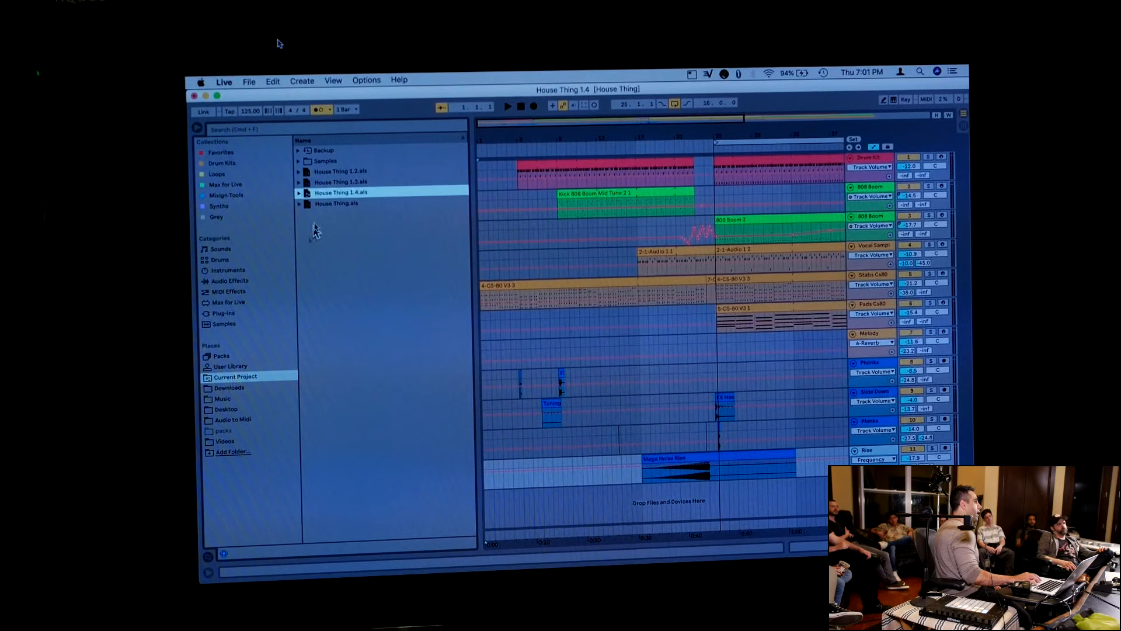
Add House Thing.als from the current project to the Grey collection
click(328, 170)
click(330, 182)
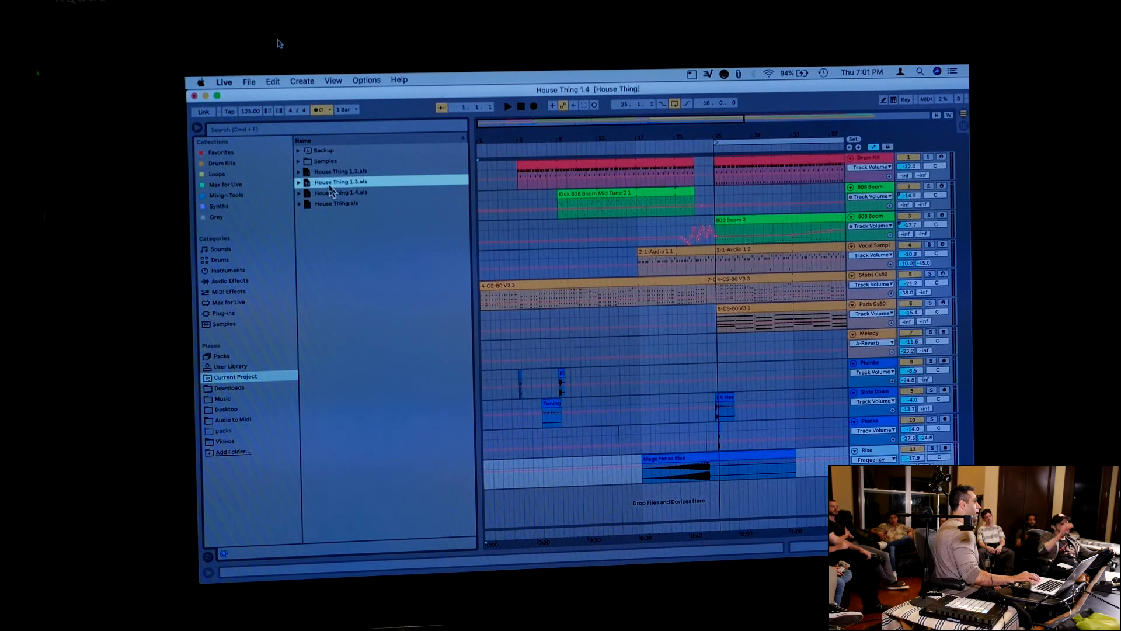
click(331, 203)
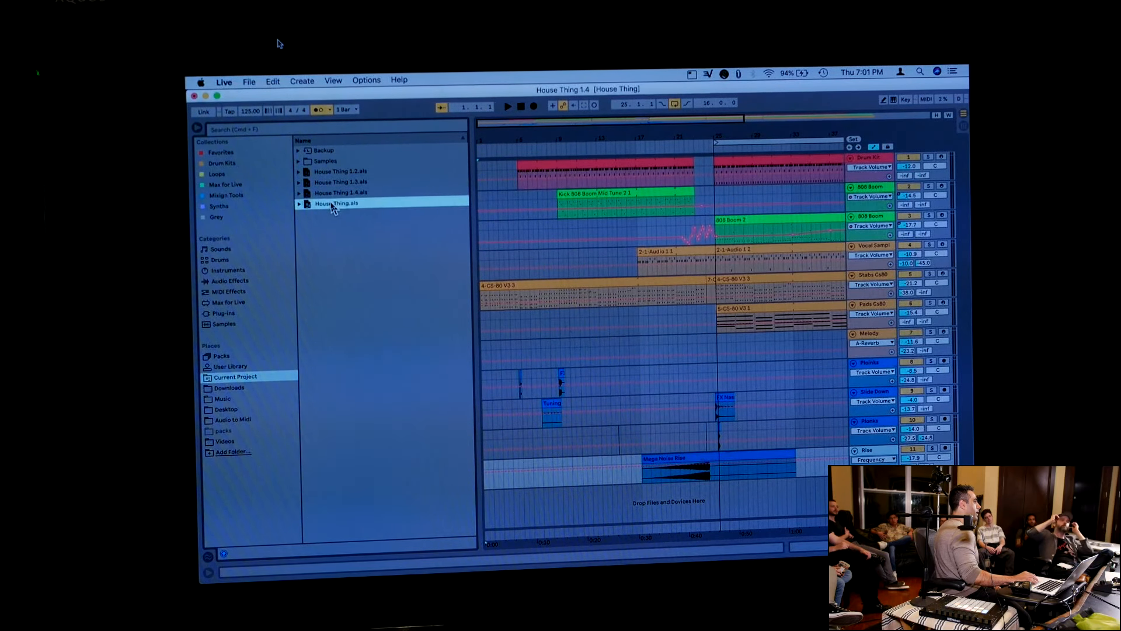
right_click(333, 206)
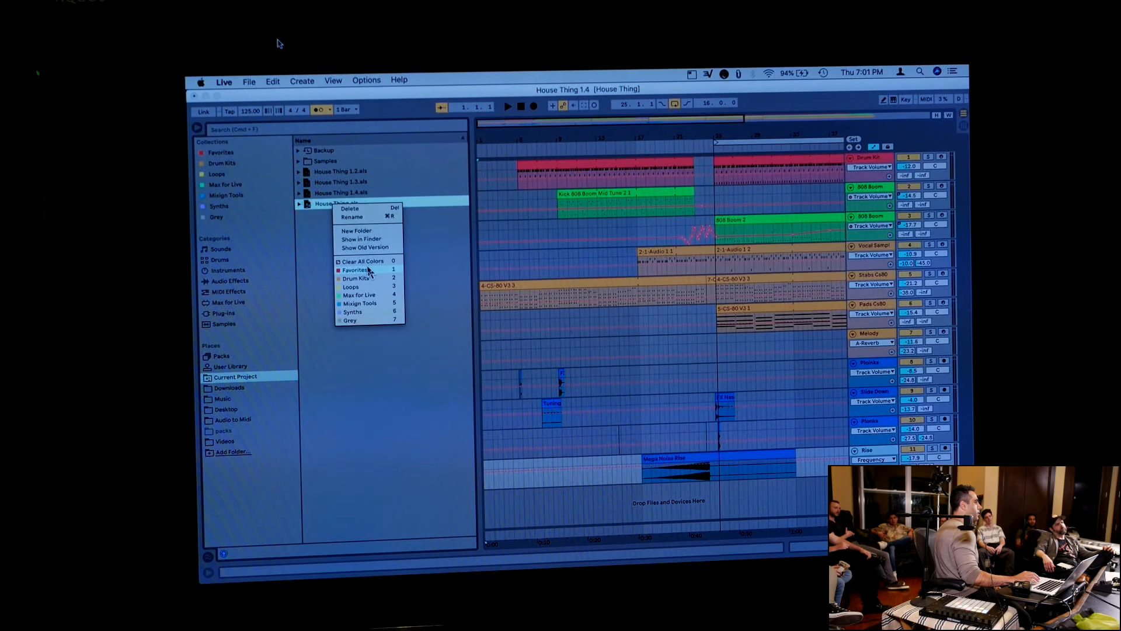
click(369, 323)
Expand House Thing.als in the Grey collection to view its tracks and collapse it again
click(232, 220)
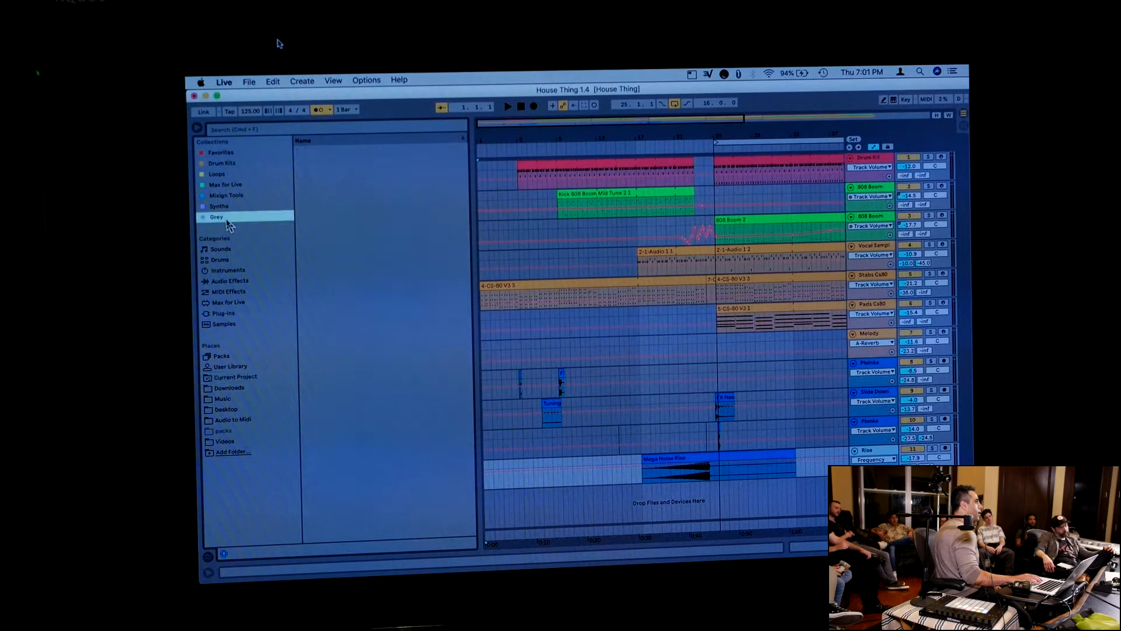
click(300, 226)
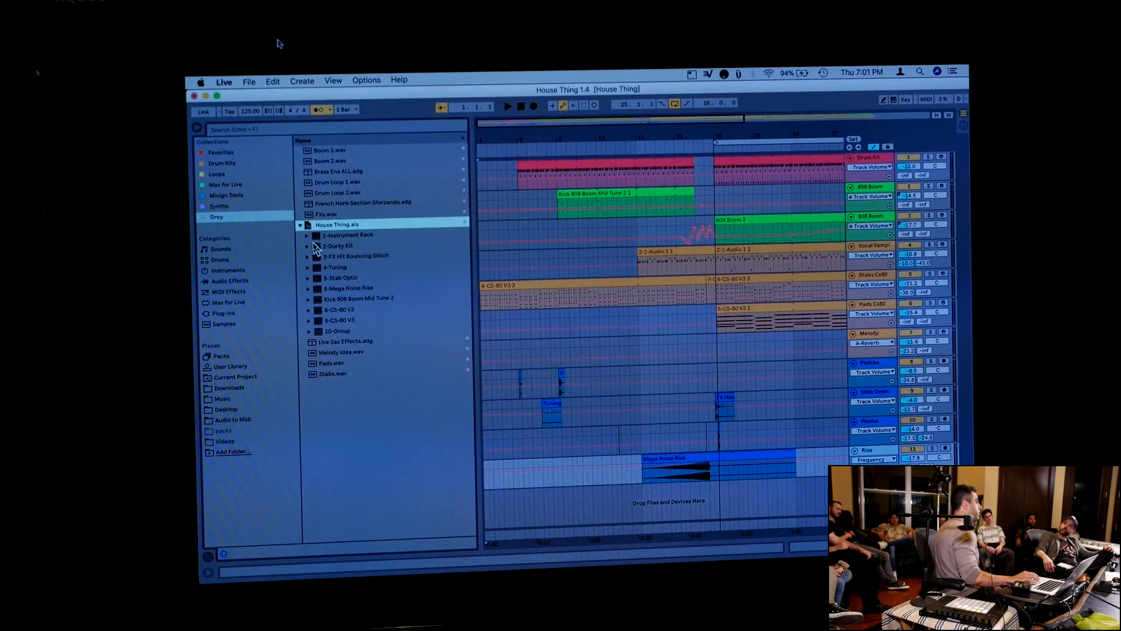
click(300, 227)
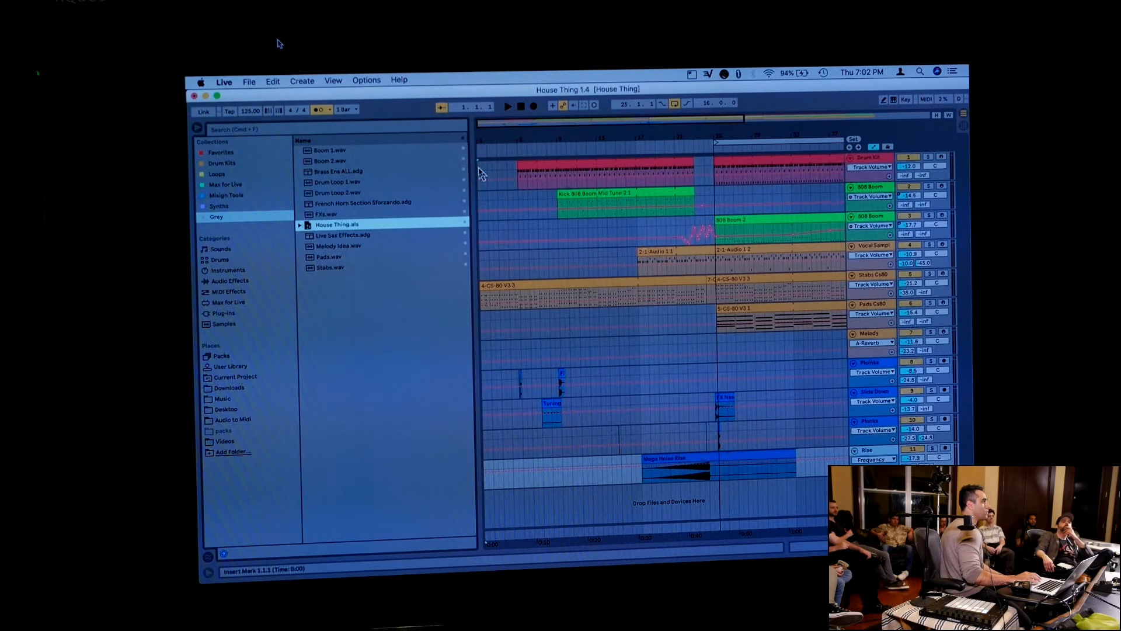
Hide the browser and add a locator named Verse at bar 5, where the first Drum Kit clip starts
key(super+alt+b)
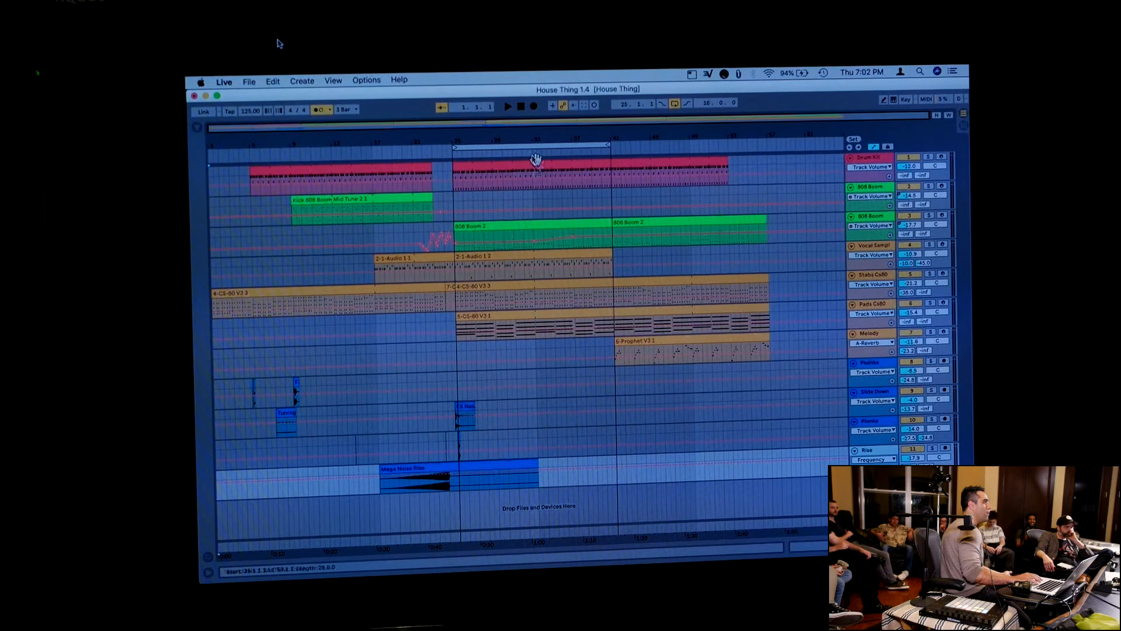
right_click(252, 155)
click(283, 177)
text(Verse)
key(Return)
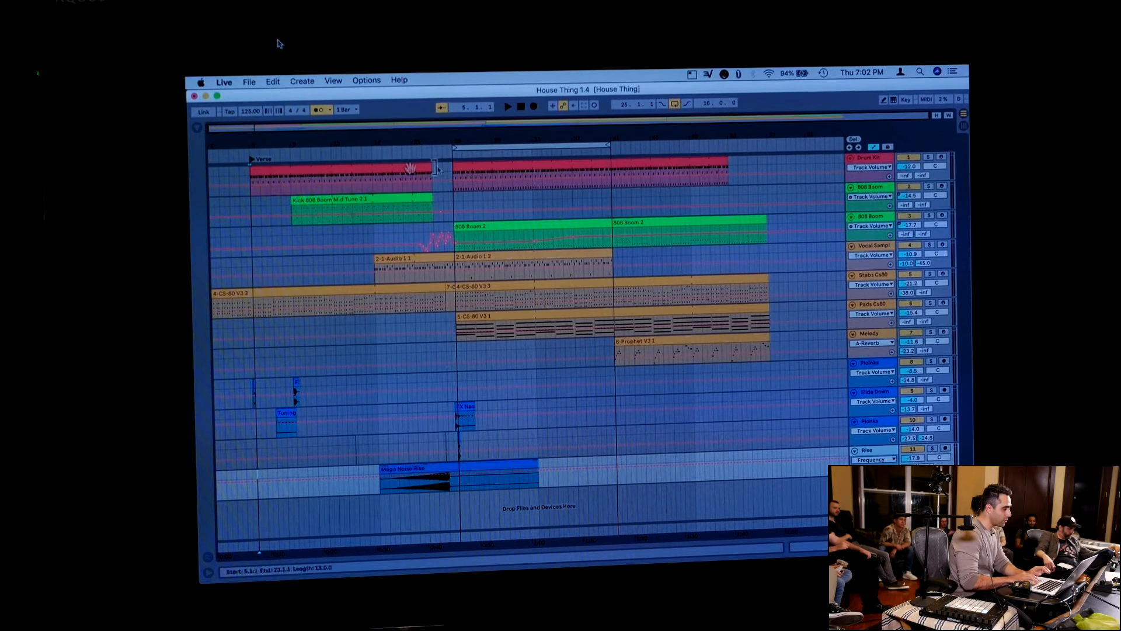
Add a locator named Chorus at about bar 25, where the second Drum Kit clip starts
right_click(454, 154)
click(468, 182)
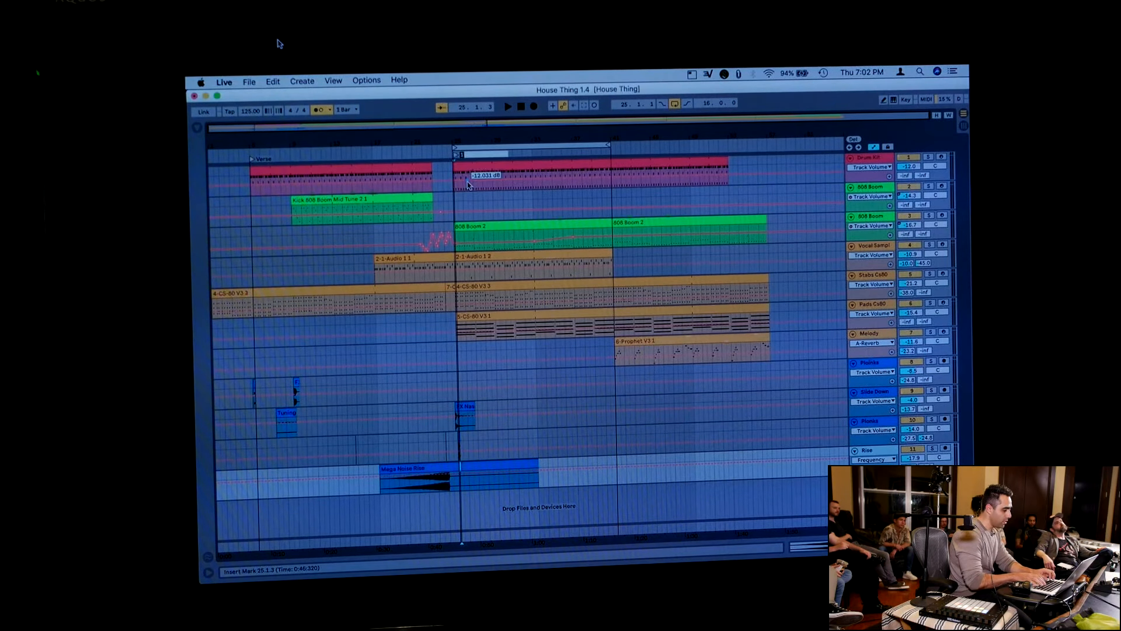
text(Chorus)
key(Return)
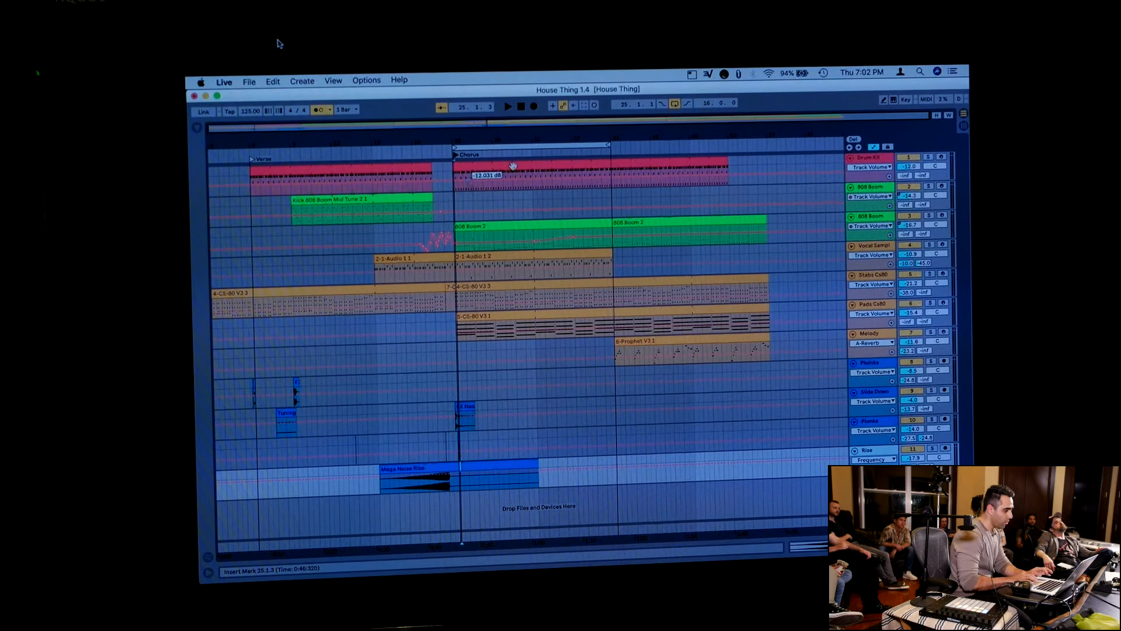
Add a locator named End where the second Drum Kit clip ends
right_click(729, 149)
click(753, 173)
text(End)
key(Return)
Play the arrangement from the beginning
click(520, 107)
click(508, 106)
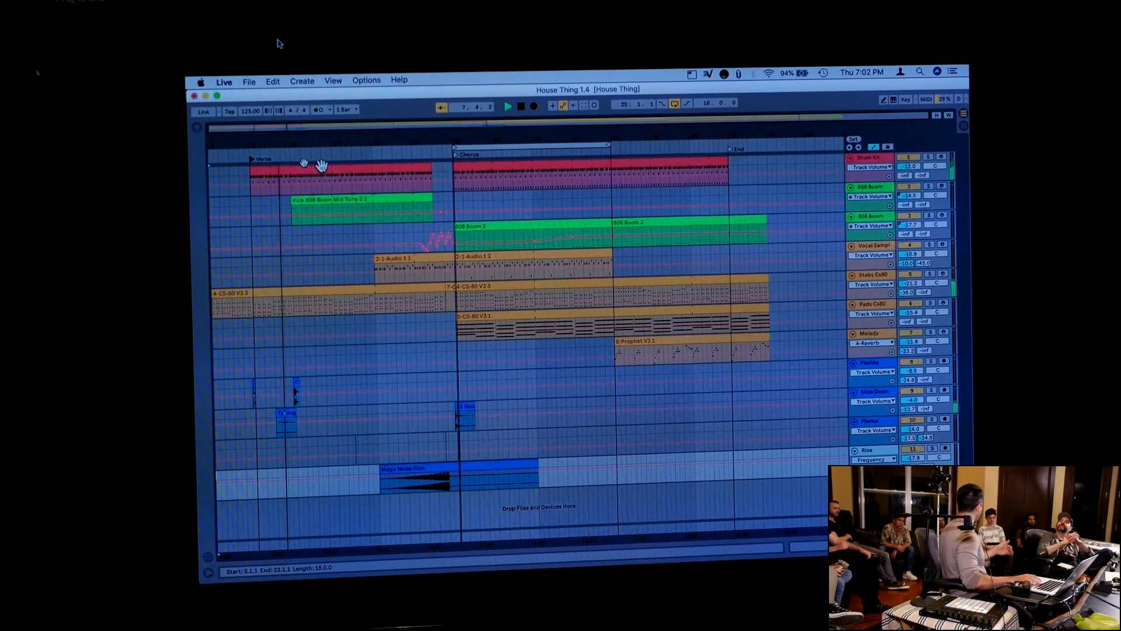
Move playback to the Chorus locator while the arrangement is playing, and stop playback
click(459, 157)
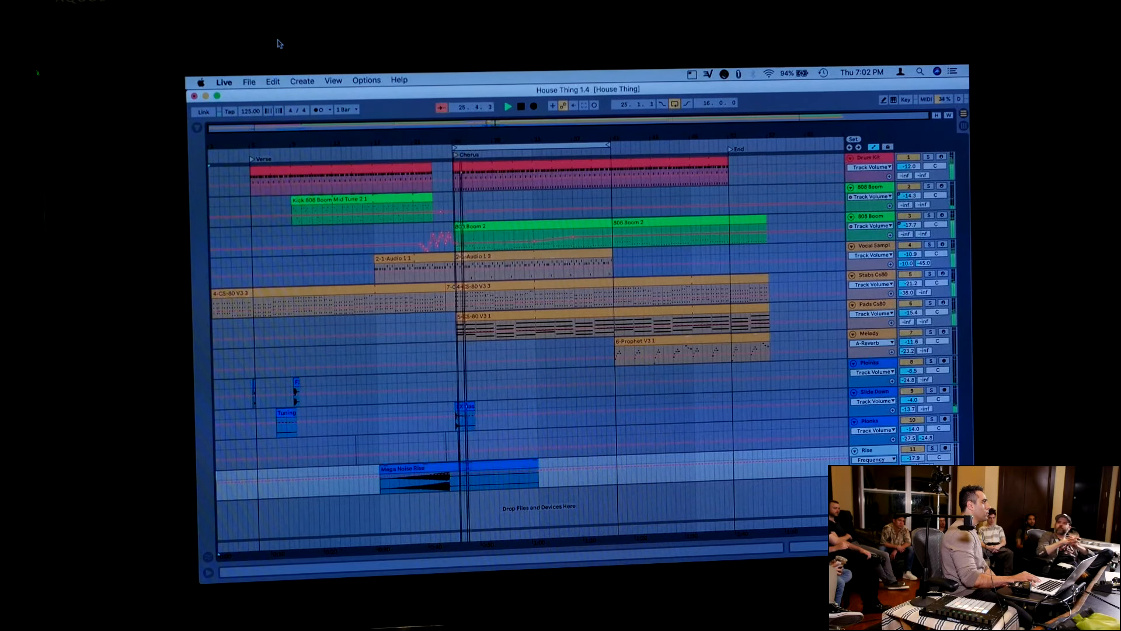
drag(460, 141, 460, 193)
drag(441, 156, 437, 156)
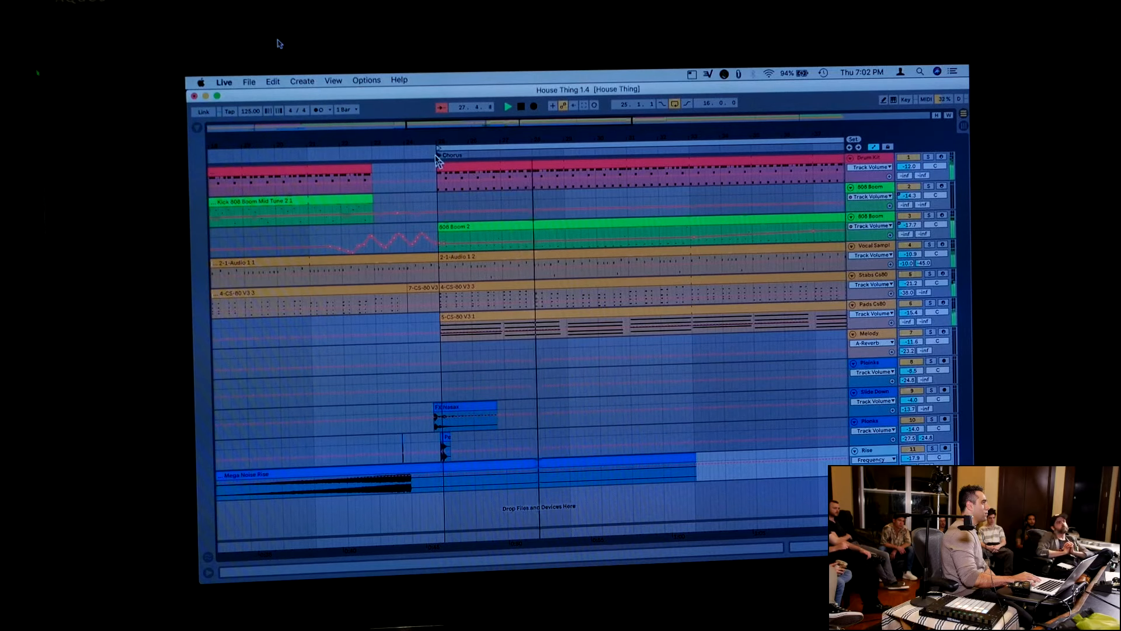
drag(459, 143, 459, 143)
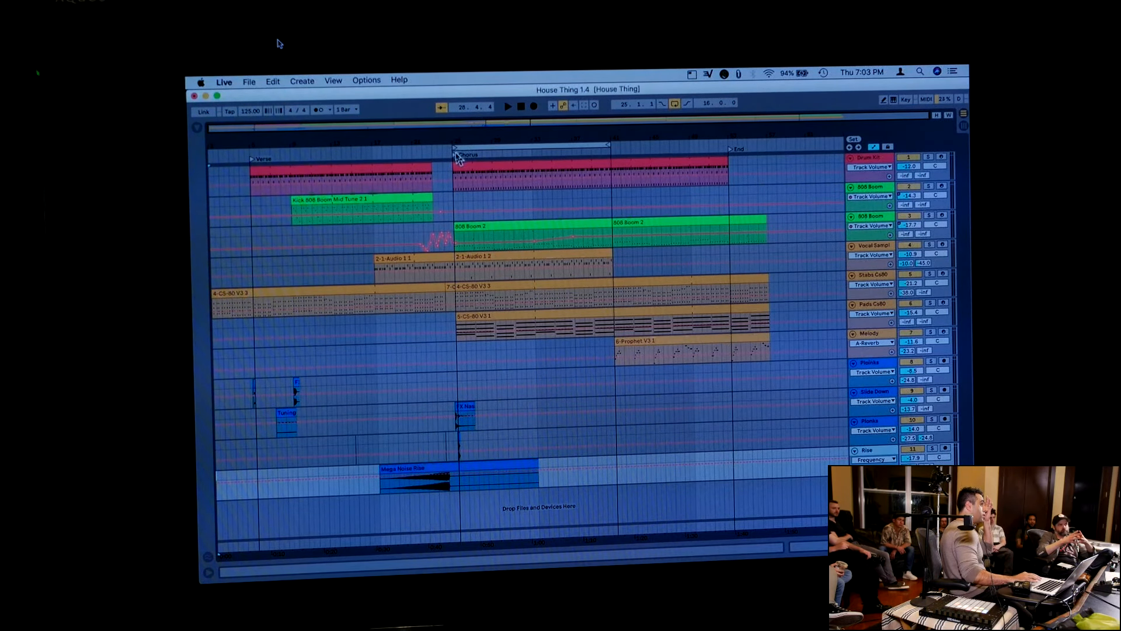
Start playback from the Chorus locator, launch the Verse locator while it plays, and stop playback
click(456, 156)
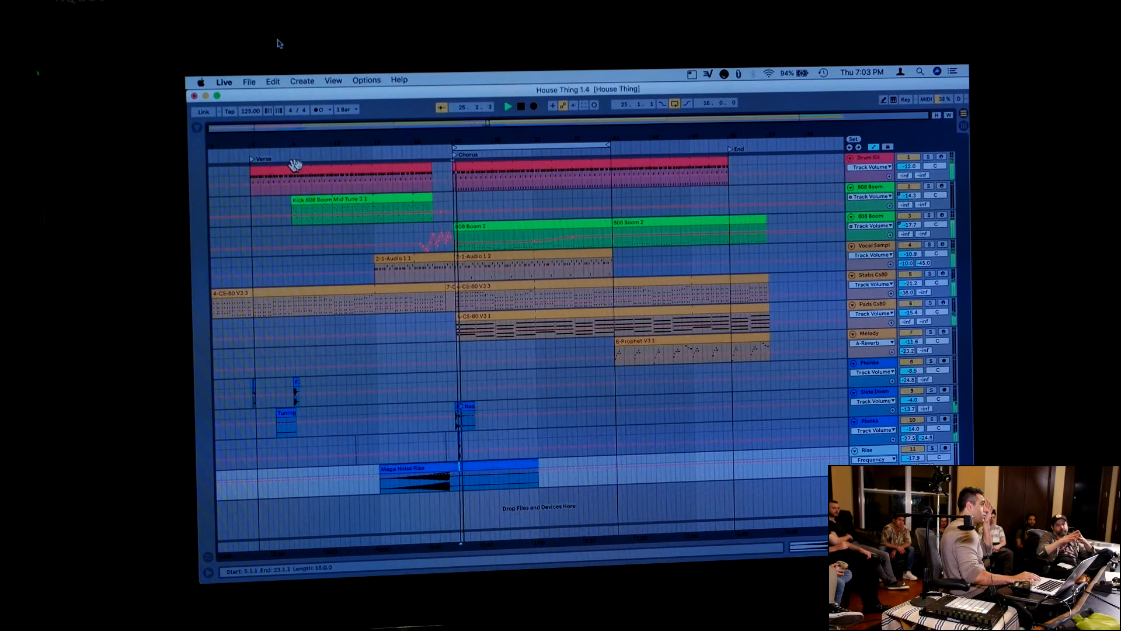
click(252, 161)
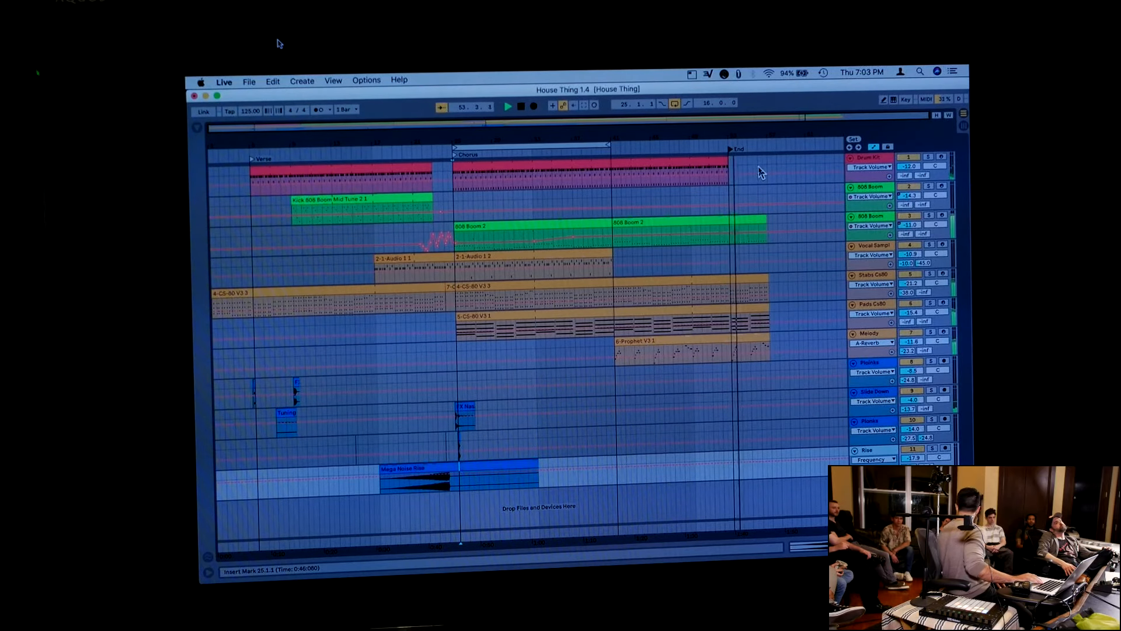
key(space)
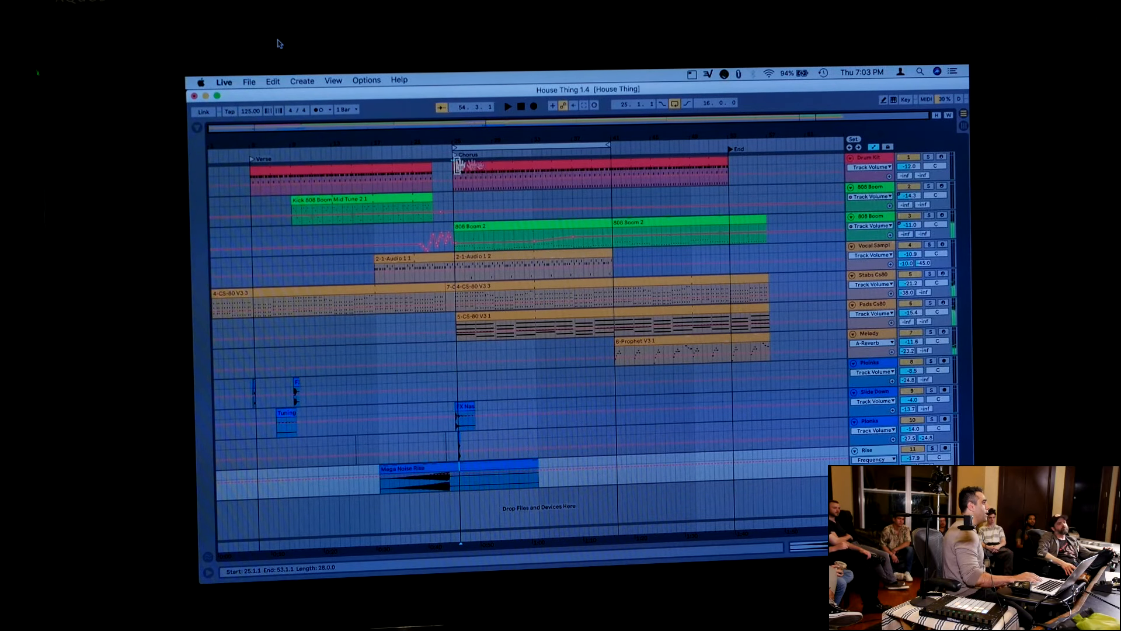
Set the global quantization to None and play from the Verse locator, jumping to the Chorus locator before stopping
click(355, 111)
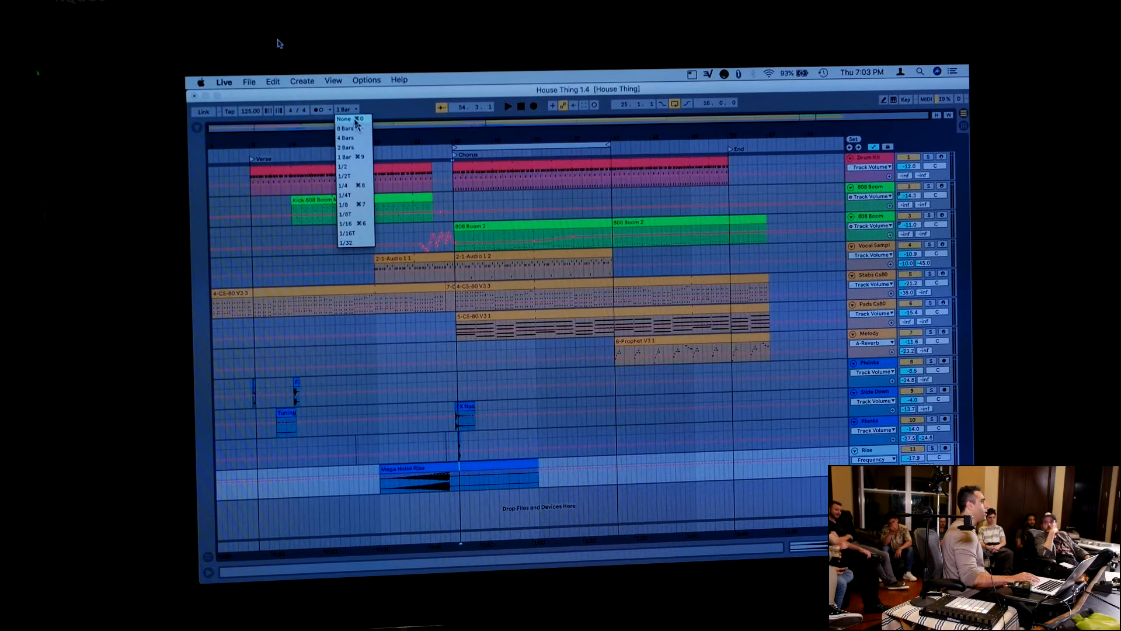
click(355, 120)
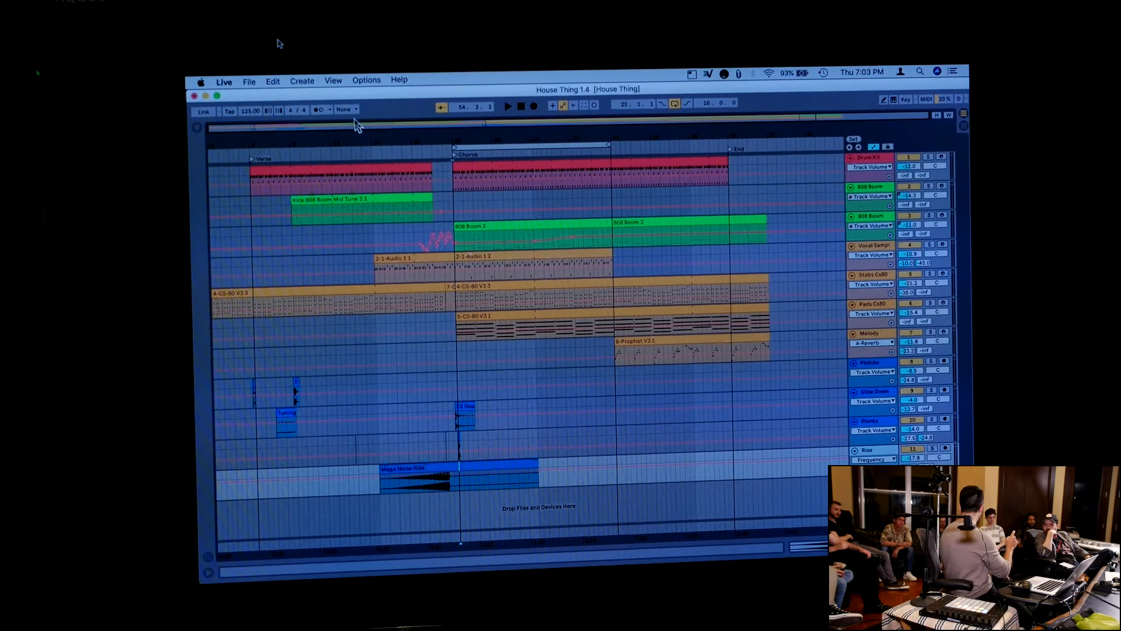
click(253, 162)
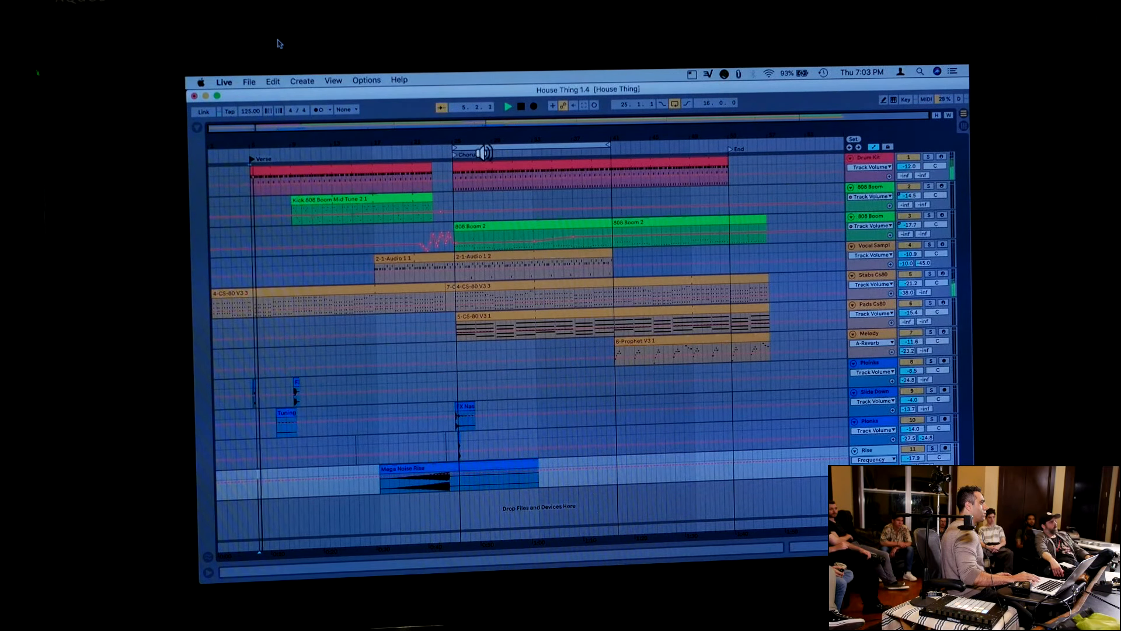
click(456, 155)
click(457, 156)
click(457, 156)
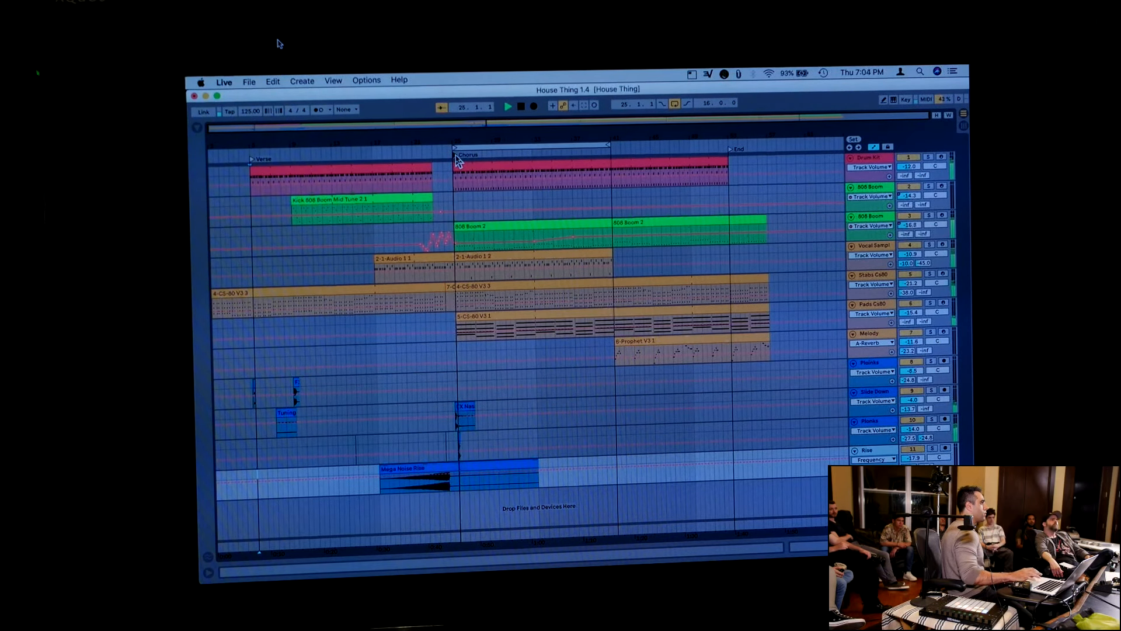
key(space)
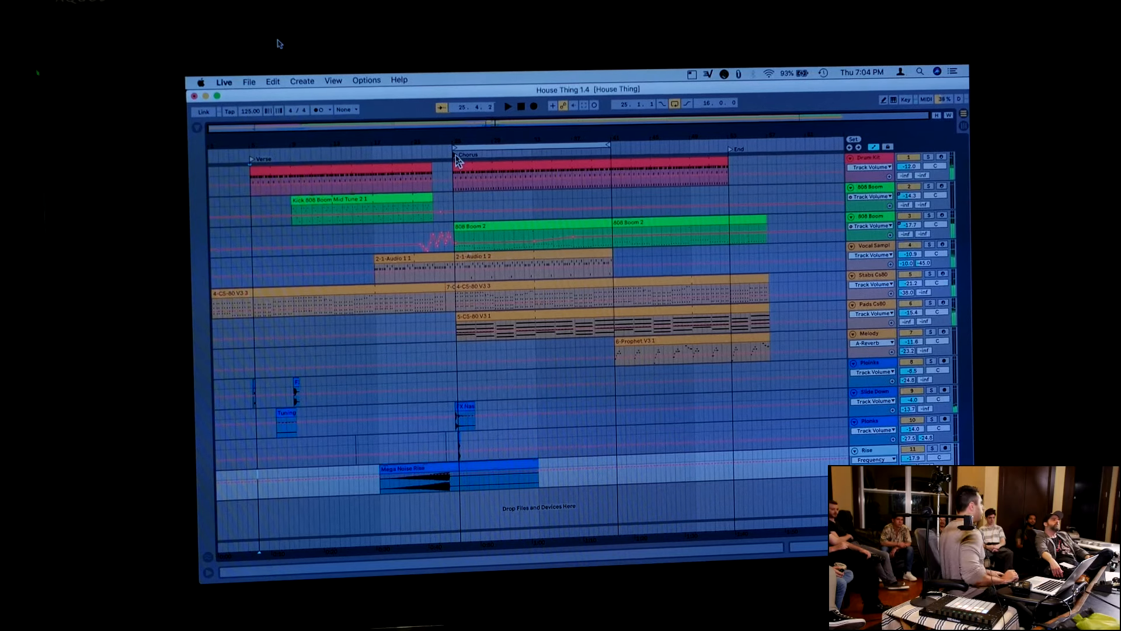
Set the global quantization to 1 Bar
click(346, 109)
click(350, 158)
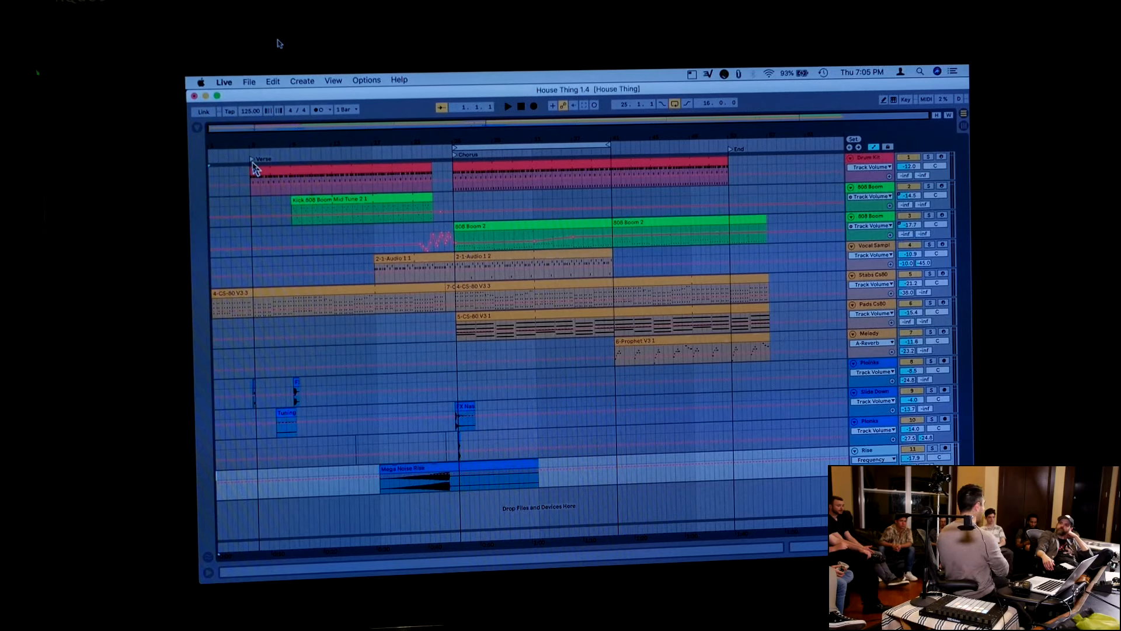
Key-map the locators, assigning 1 to Verse, 2 to Chorus and 3 to End, and leave key mapping
click(905, 101)
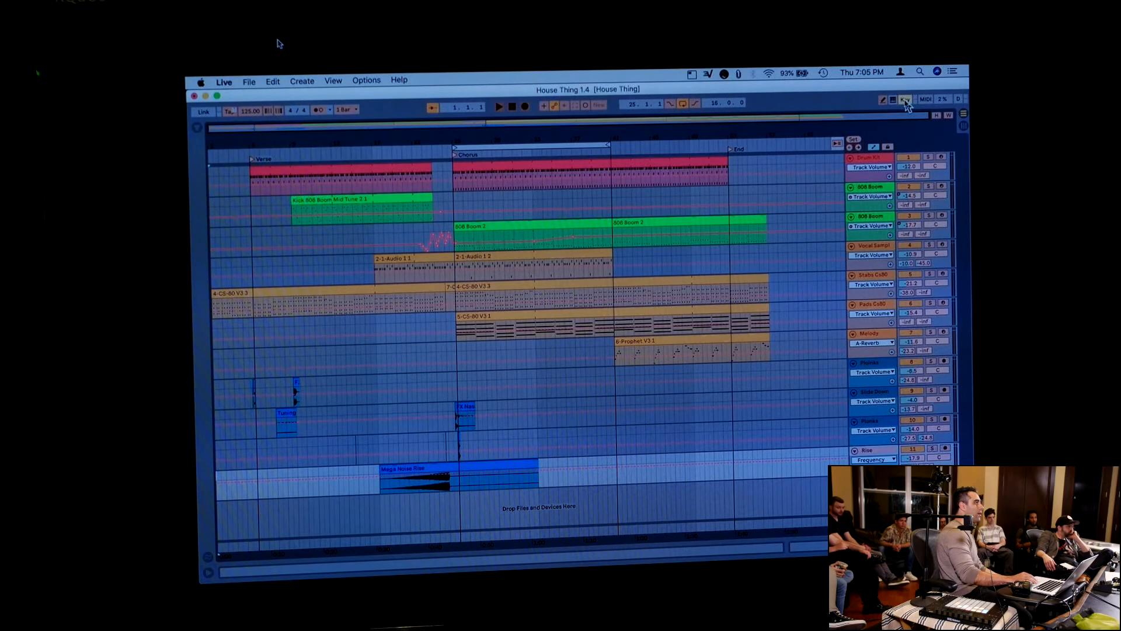
click(253, 162)
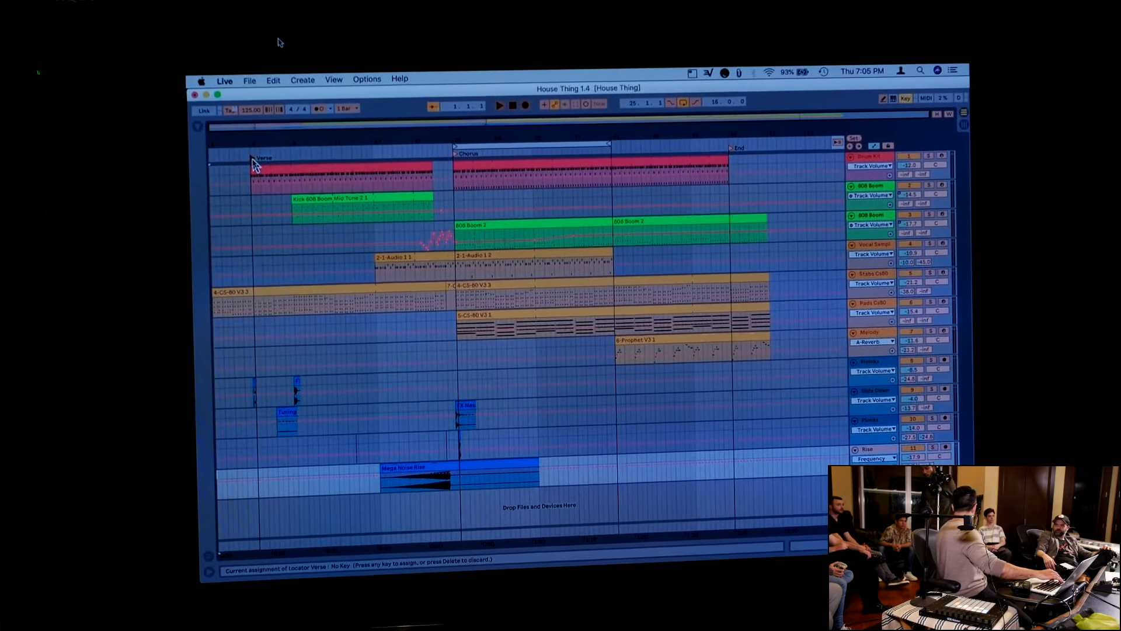
key(1)
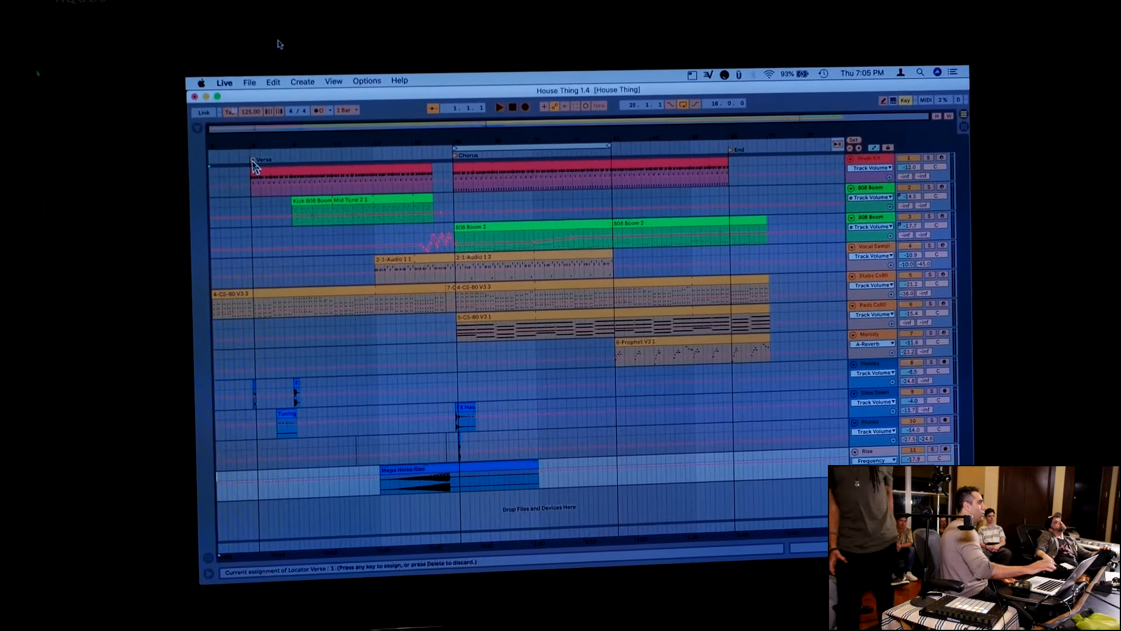
click(456, 158)
key(2)
click(733, 151)
key(3)
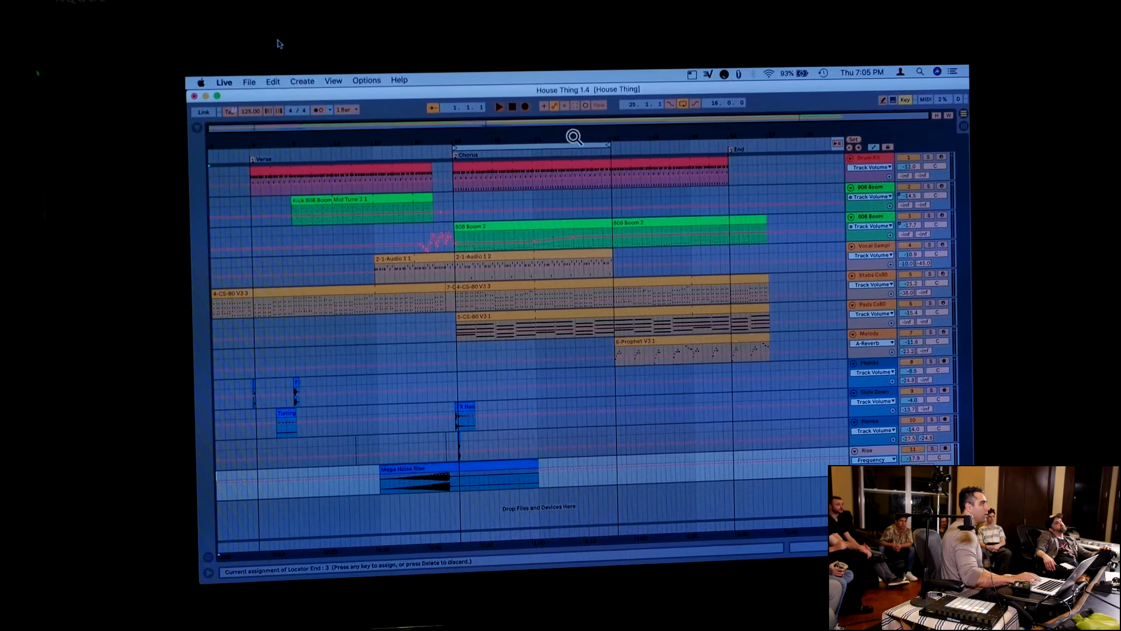
click(905, 99)
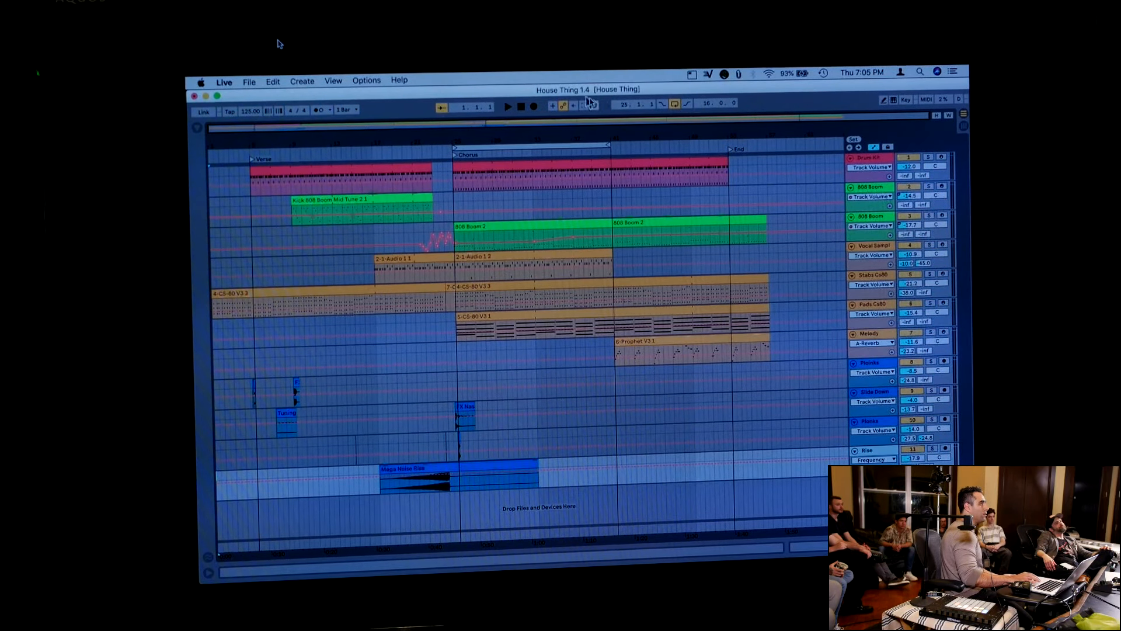
Play the arrangement from the beginning and trigger the Chorus and Verse locators with their mapped keys, then return to the start
key(space)
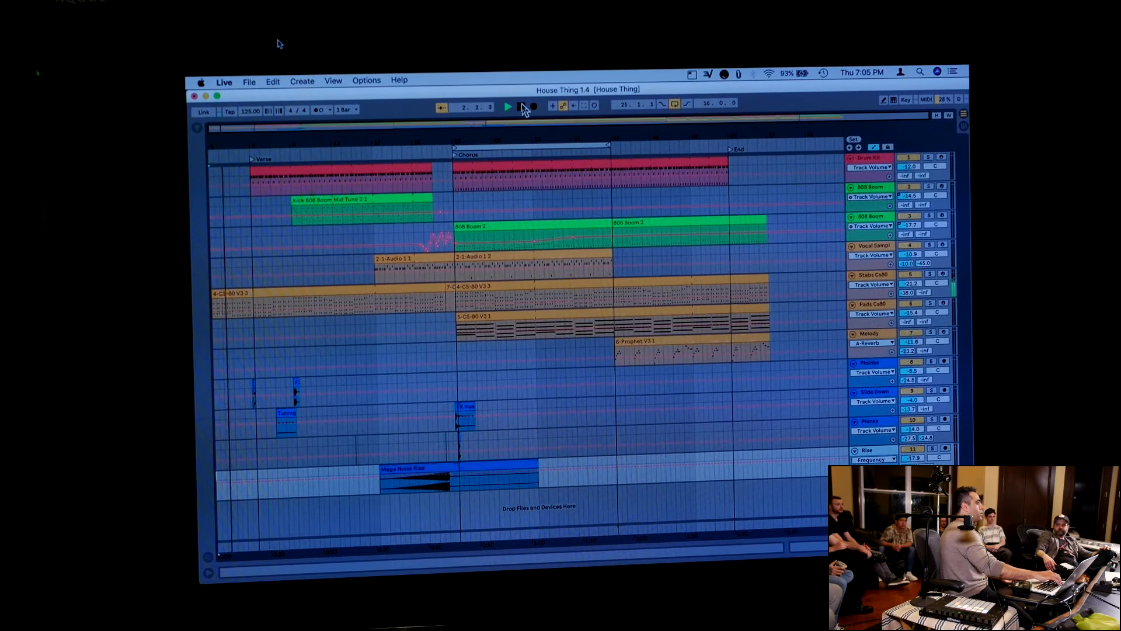
key(2)
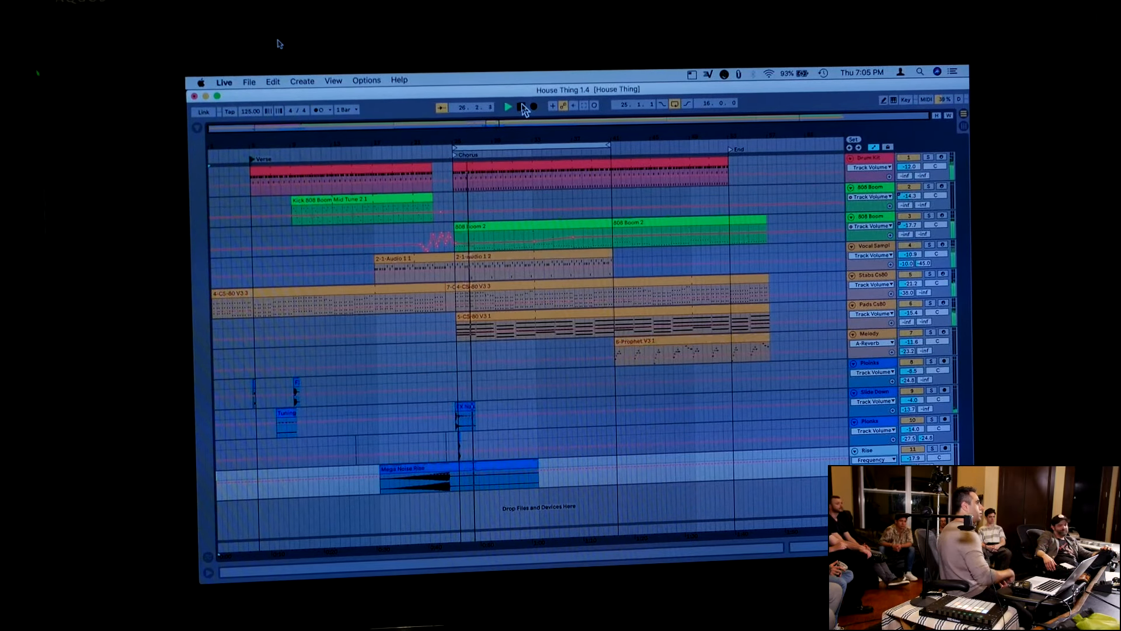
key(1)
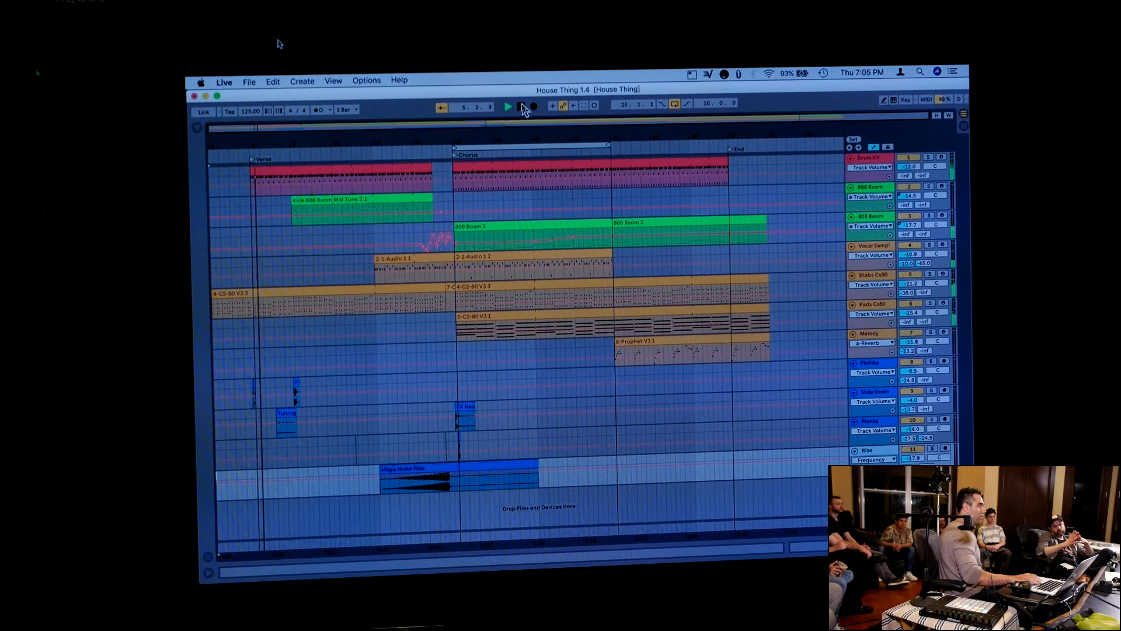
click(522, 107)
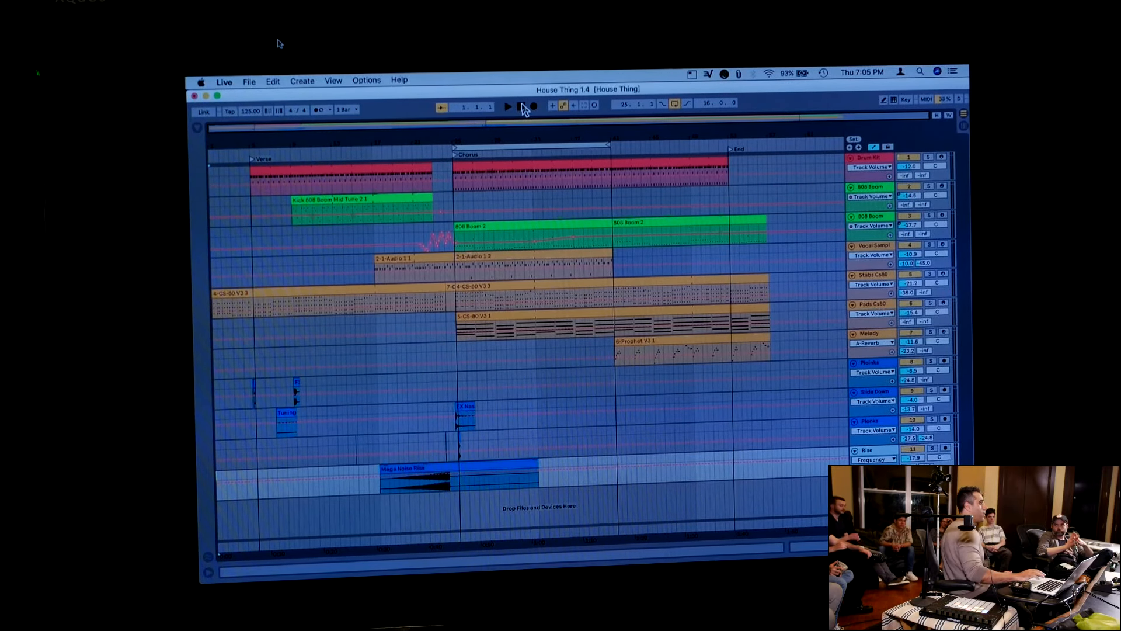
Place the insert marker past the End locator on the first 808 Boom track, then return the playback position to 1.1.1
click(805, 193)
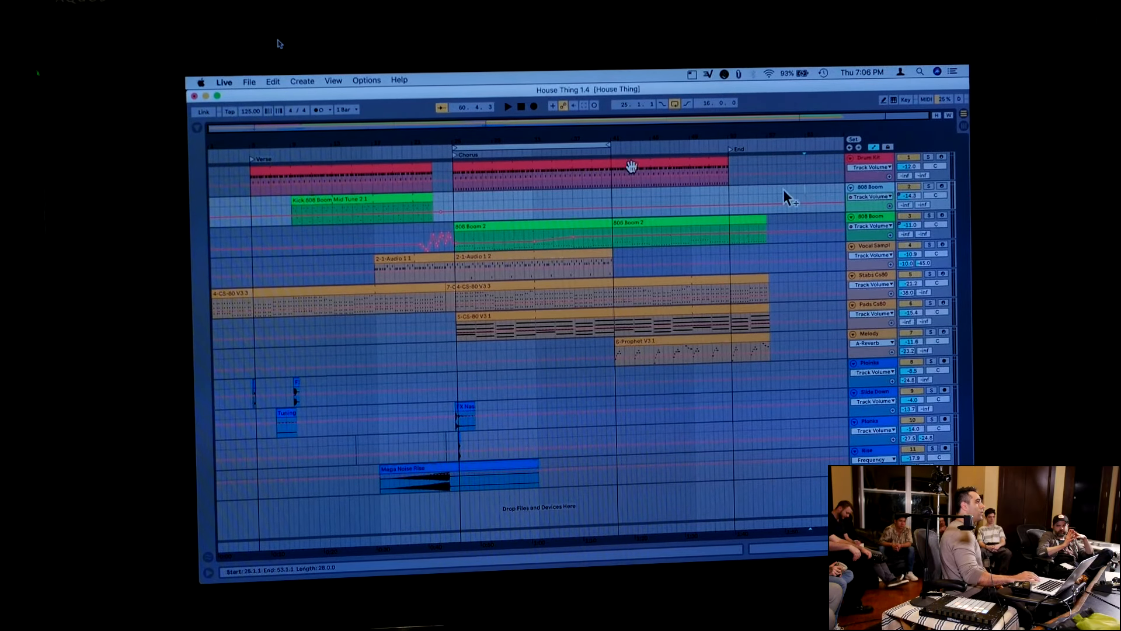
click(522, 107)
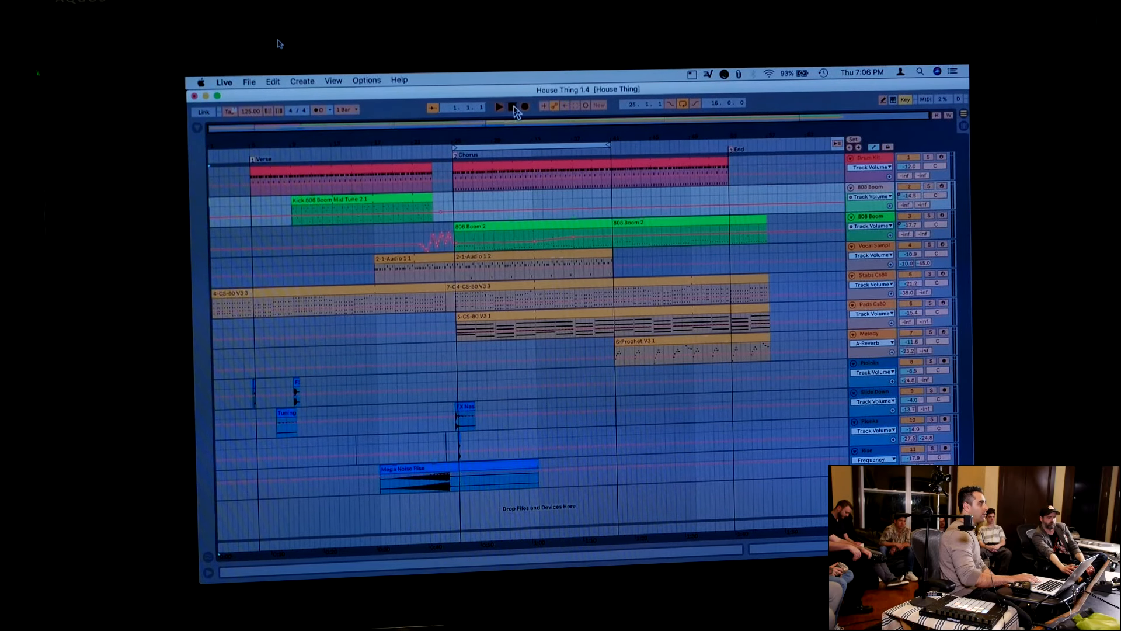
Key-map the transport's Stop control to 4 and leave key mapping
key(super+k)
click(516, 111)
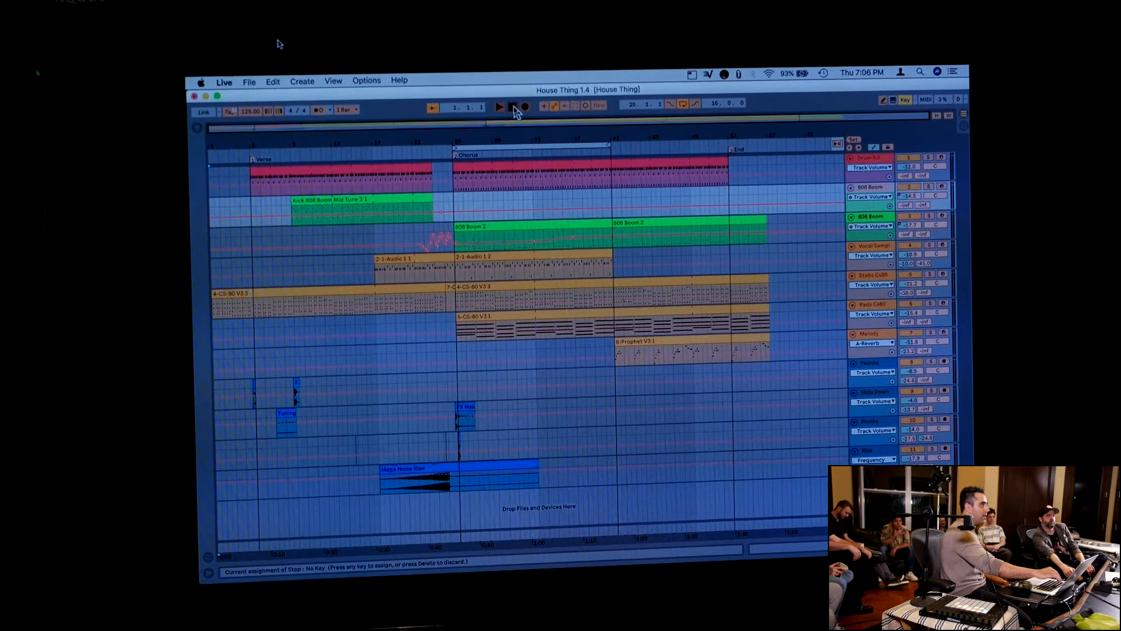
key(4)
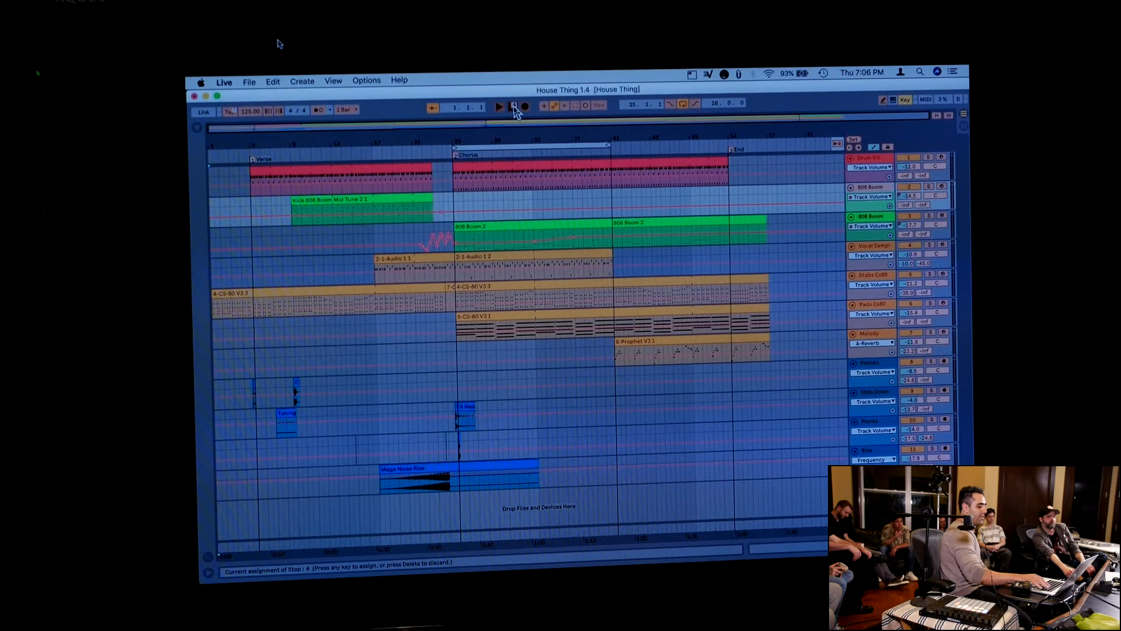
key(super+k)
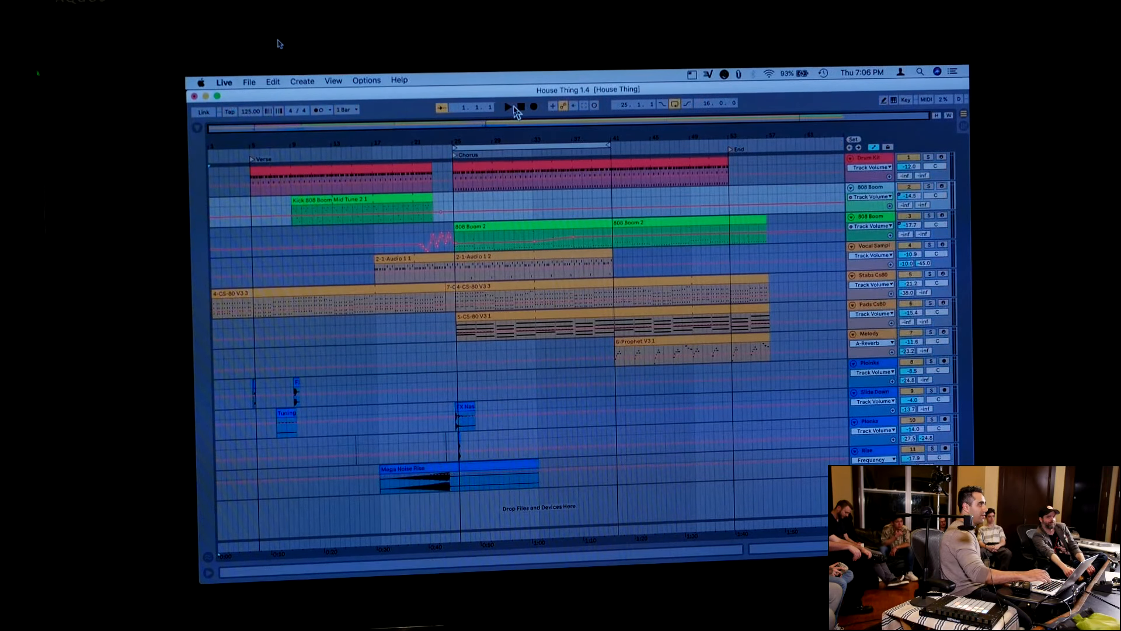
click(788, 286)
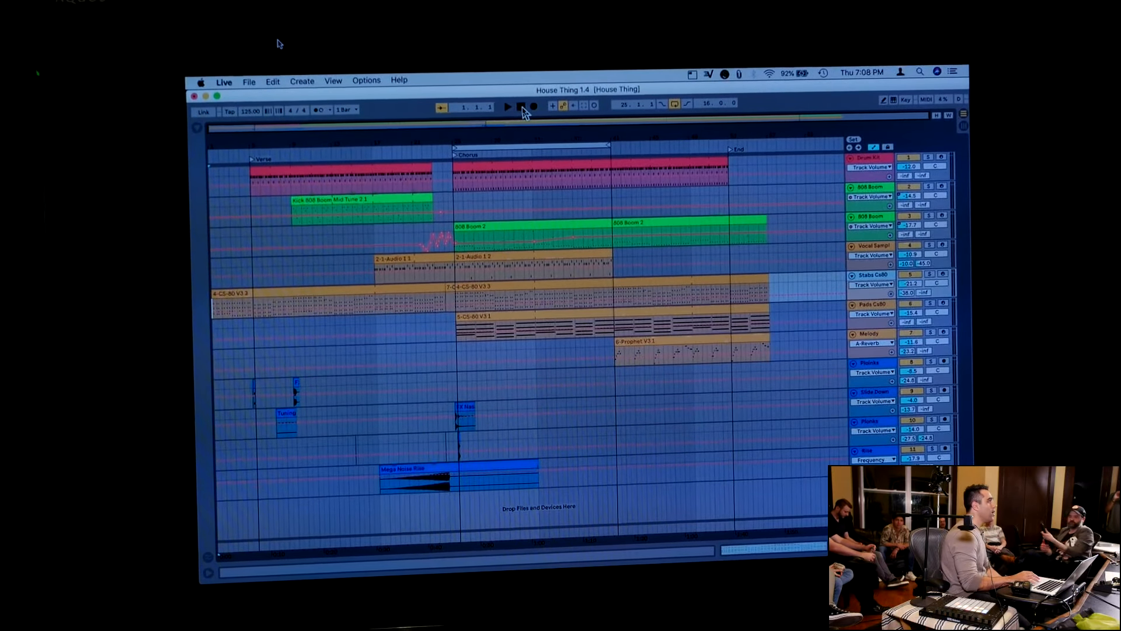
Show the browser and display the contents of the User Library
click(200, 129)
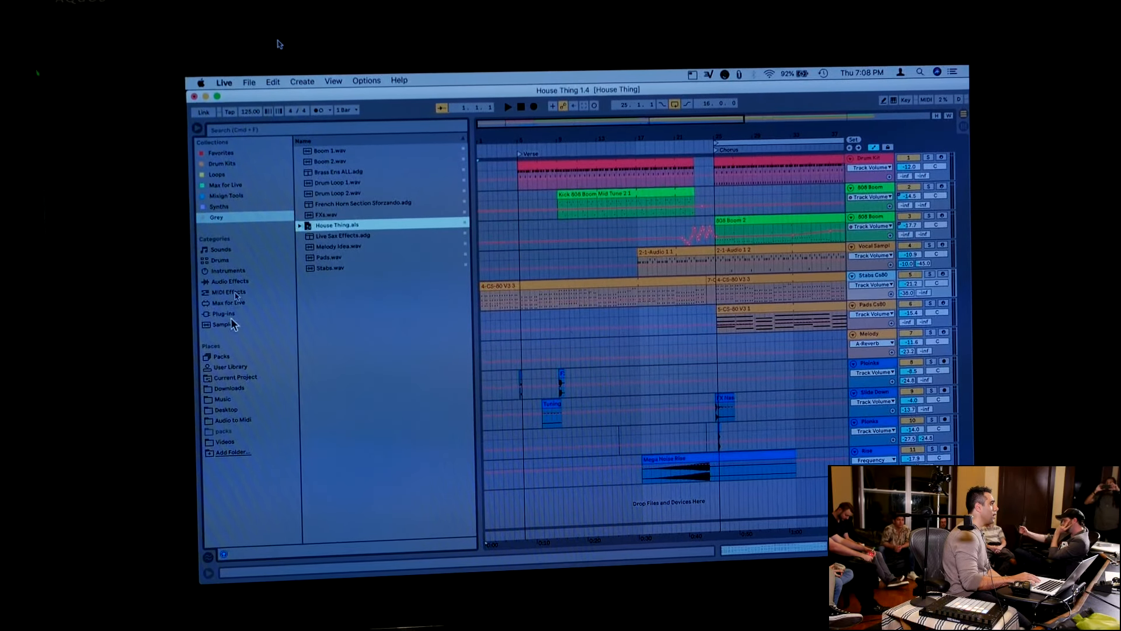
click(240, 368)
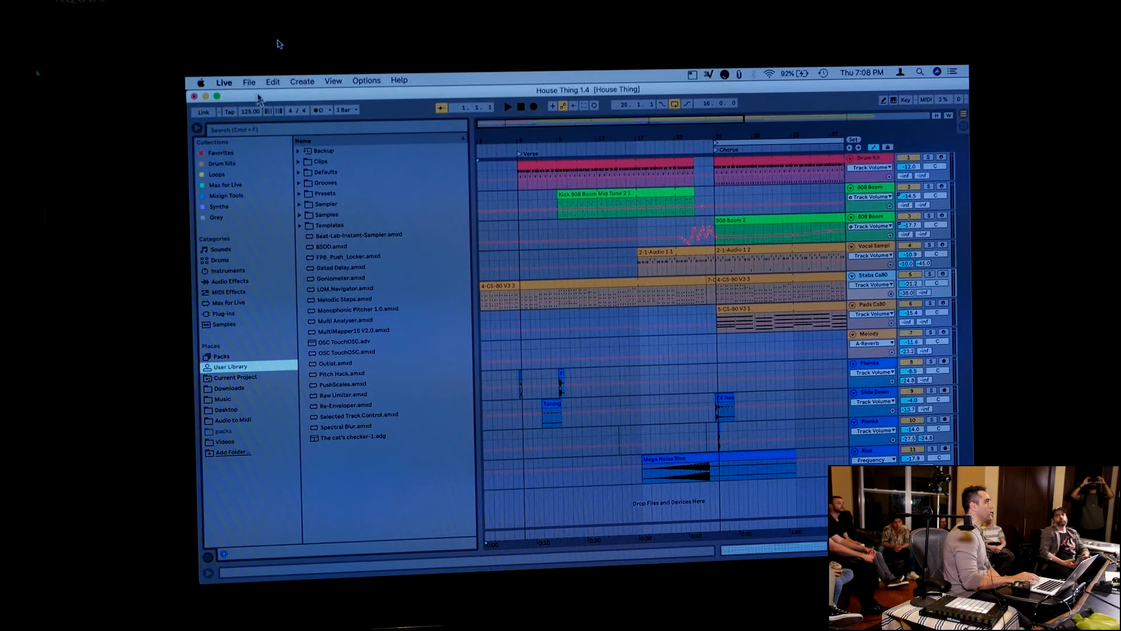
Start saving the Live Set under a new name and browse to the Ableton folder inside Music
click(253, 89)
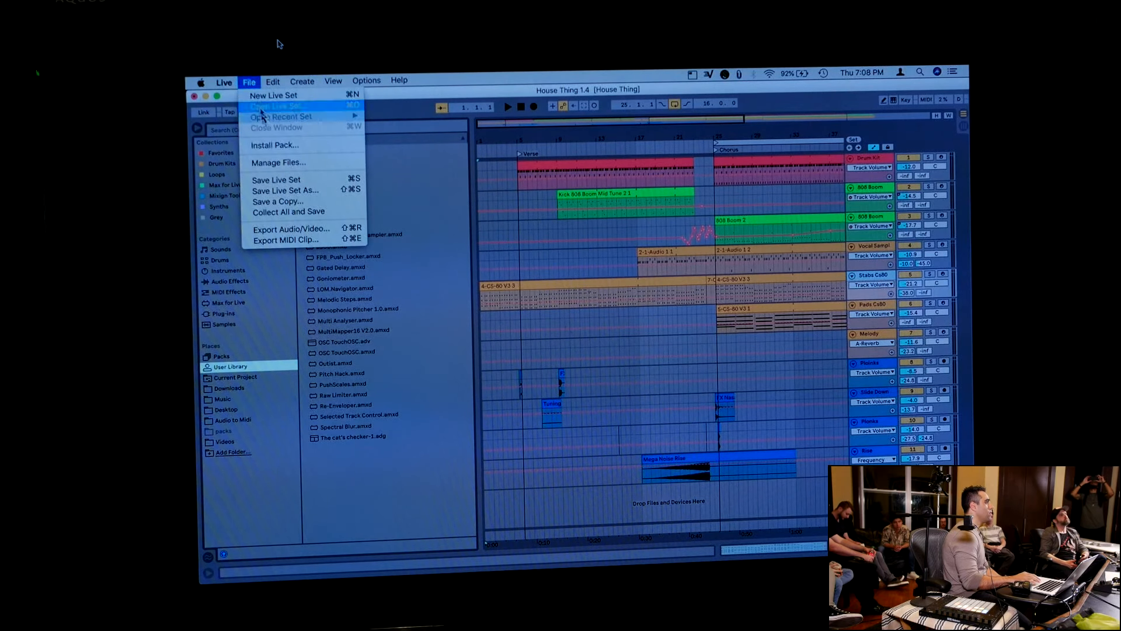
click(283, 184)
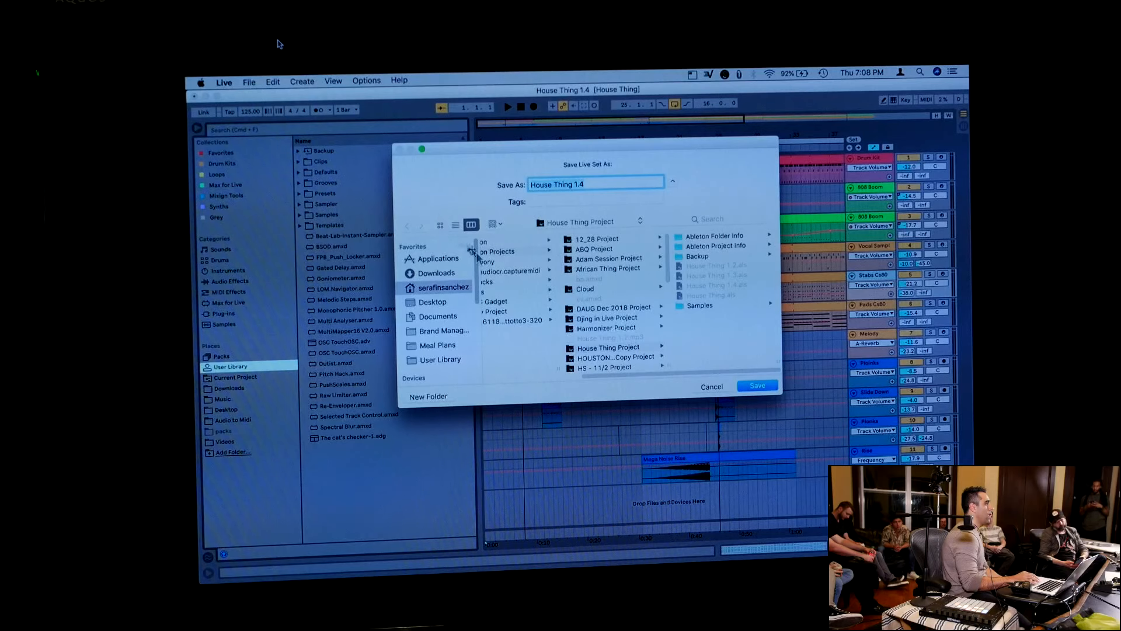
scroll(510, 311, left, 5)
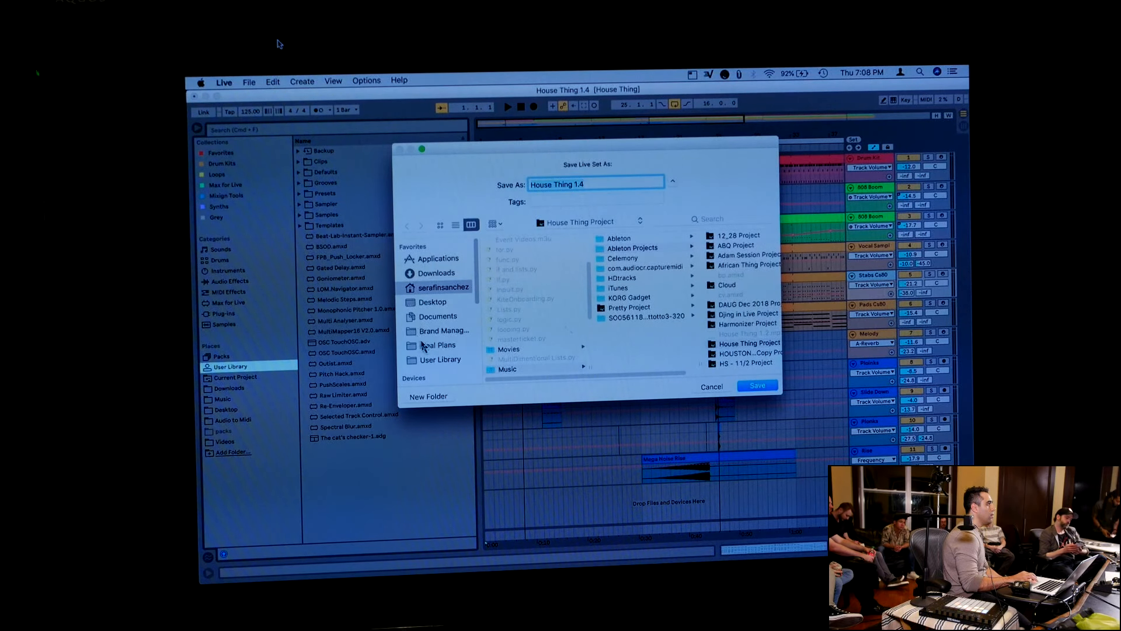
scroll(514, 316, down, 5)
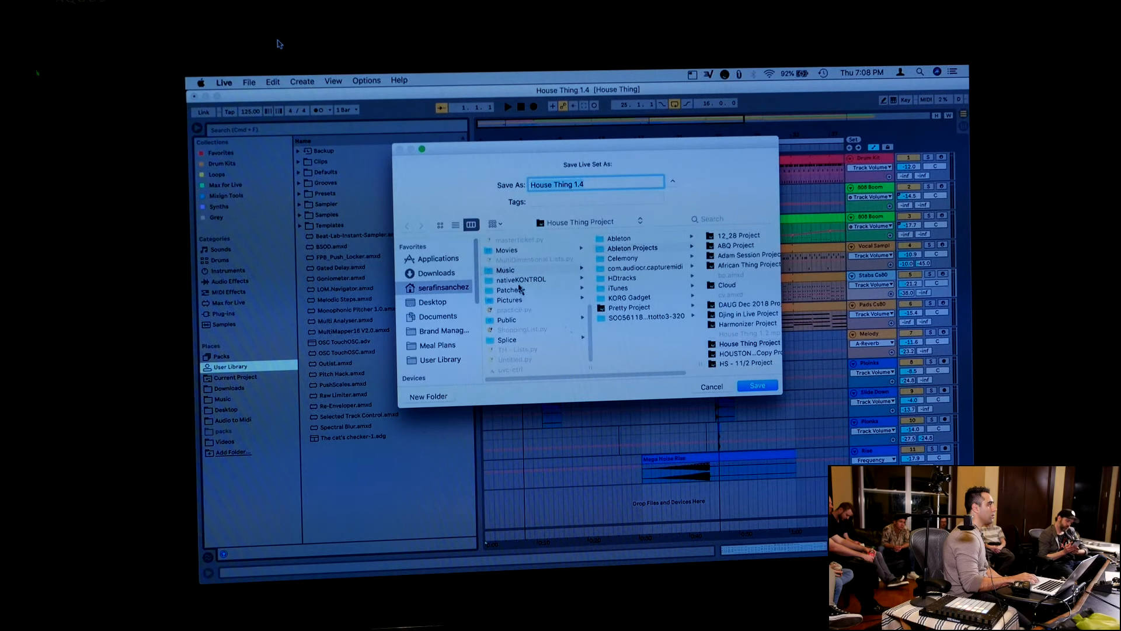
click(518, 270)
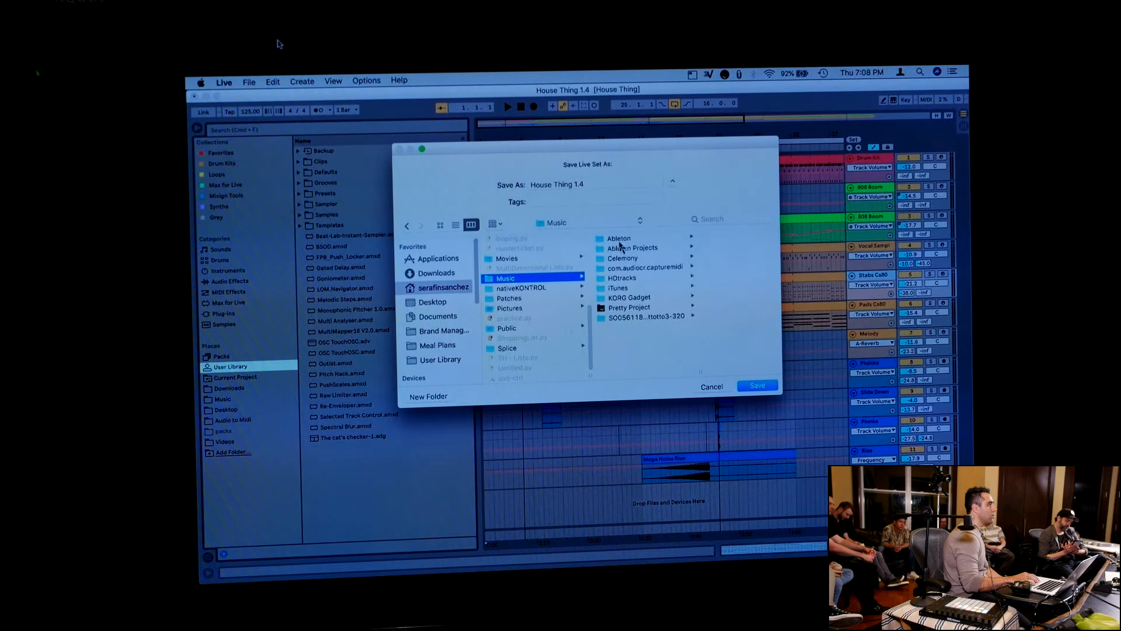
click(619, 239)
scroll(538, 303, left, 2)
Save the set as House Music in the Templates folder of the User Library under Documents
click(443, 316)
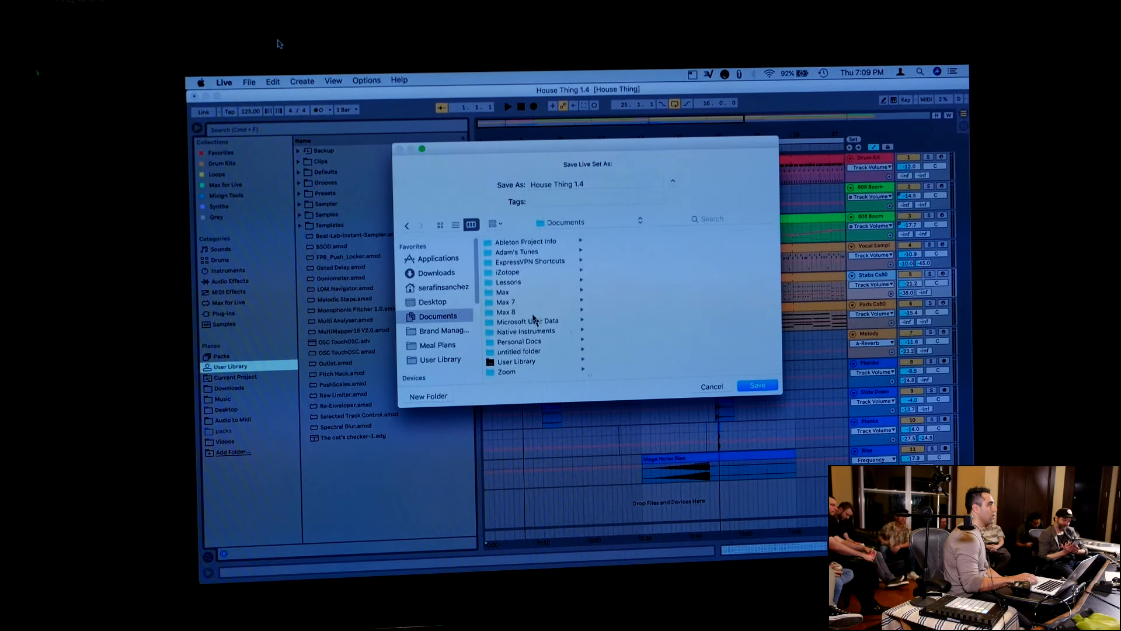
click(518, 362)
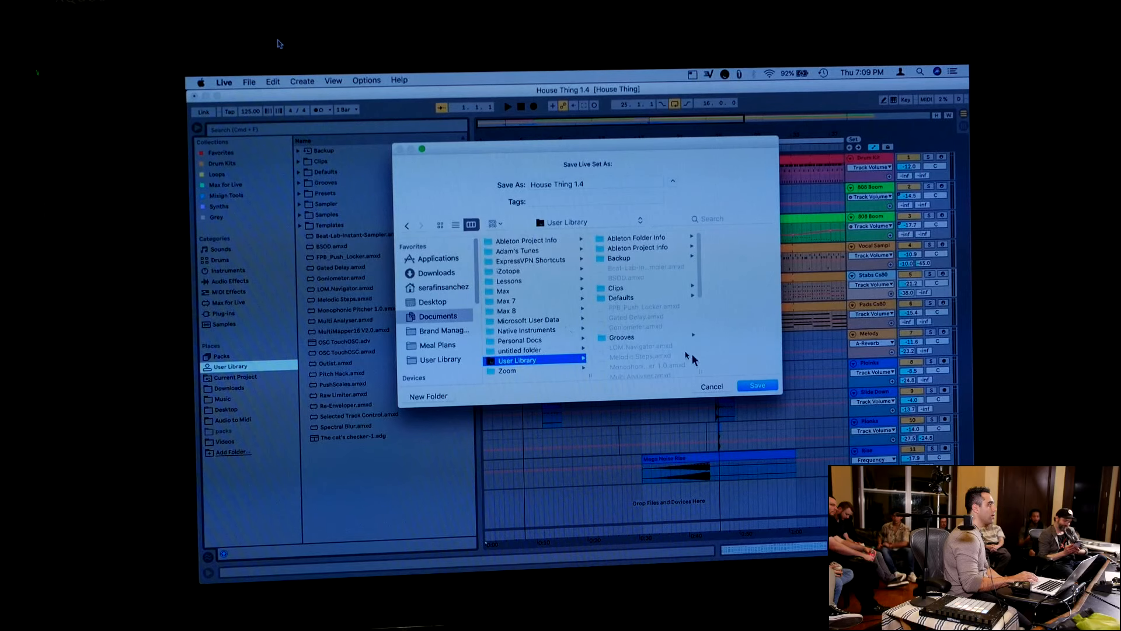
scroll(648, 326, down, 5)
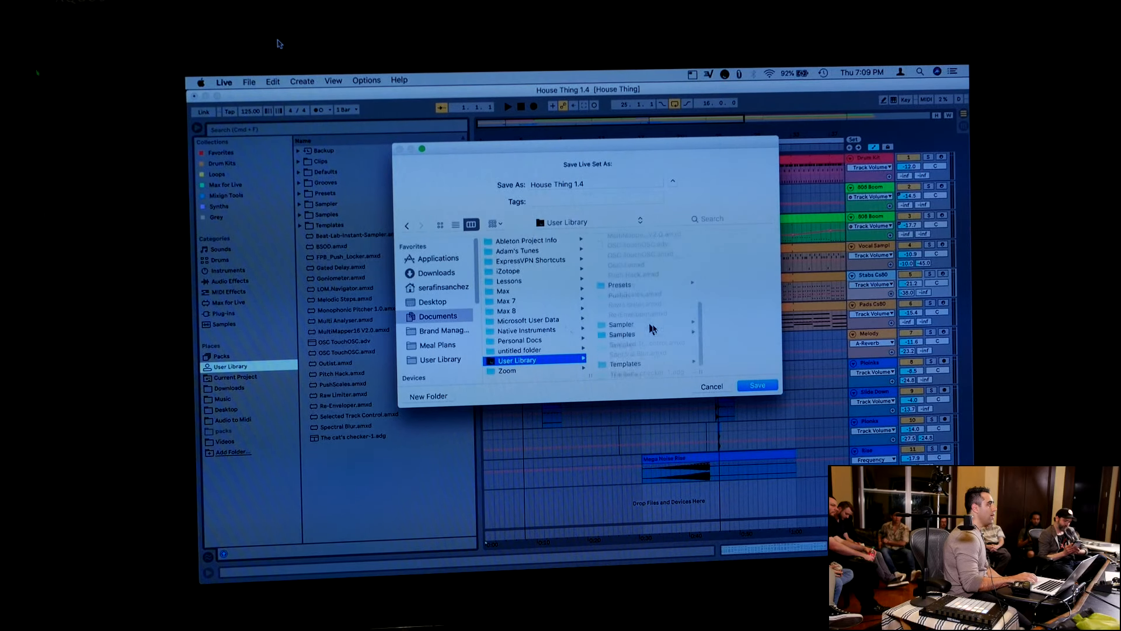
click(628, 366)
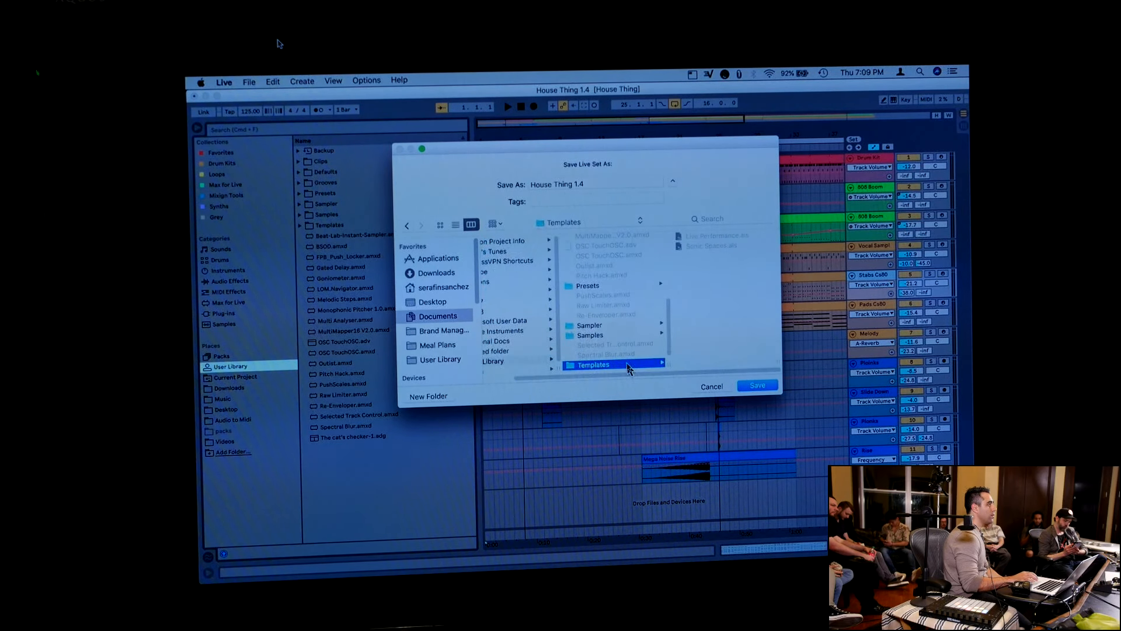
triple_click(603, 183)
text(House Music)
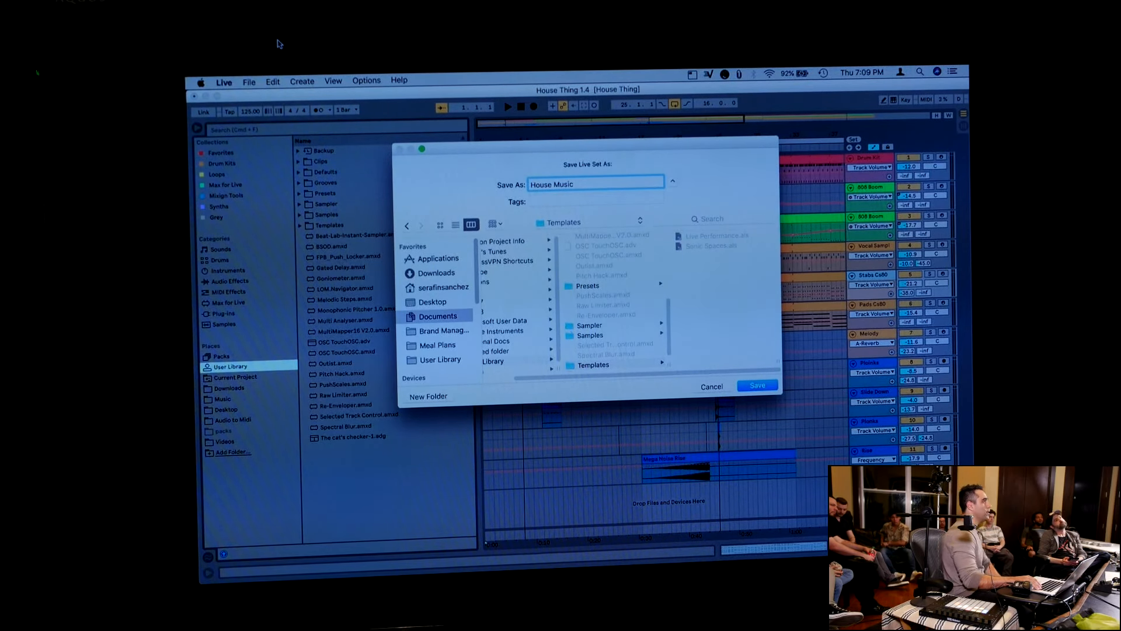
key(Return)
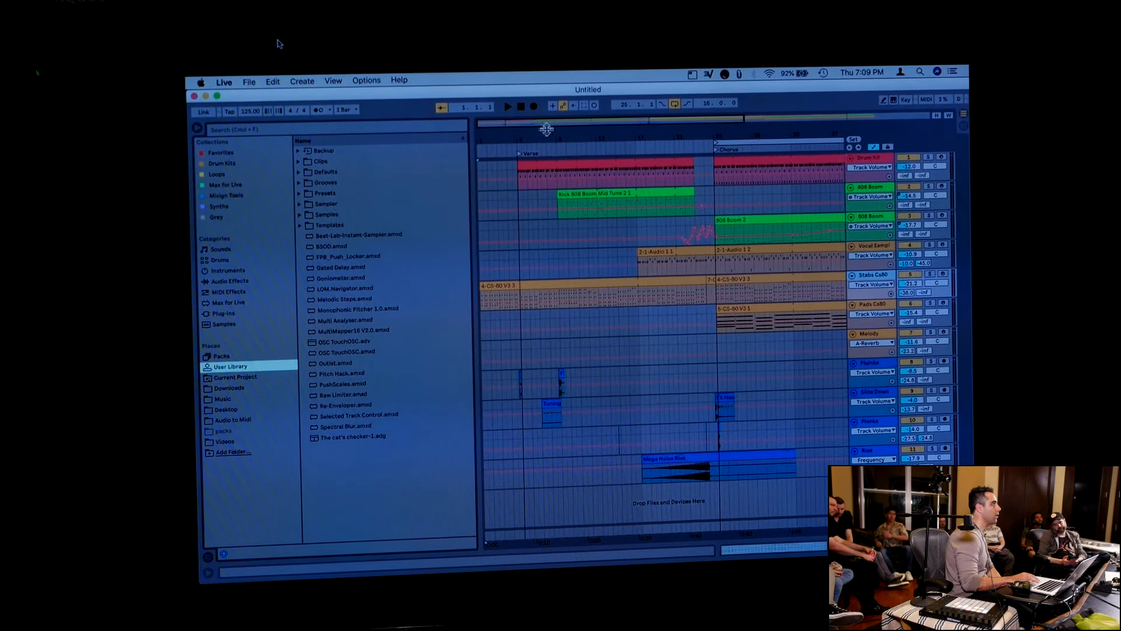
Open the House Music.als set from the Templates folder of the User Library under Documents
click(249, 83)
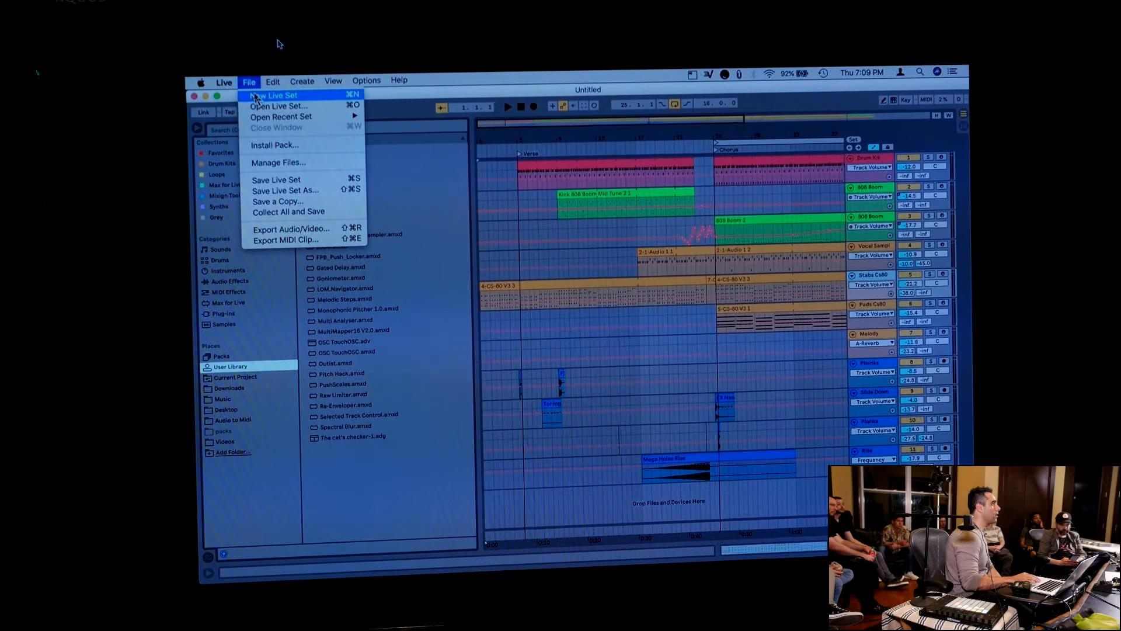
click(264, 107)
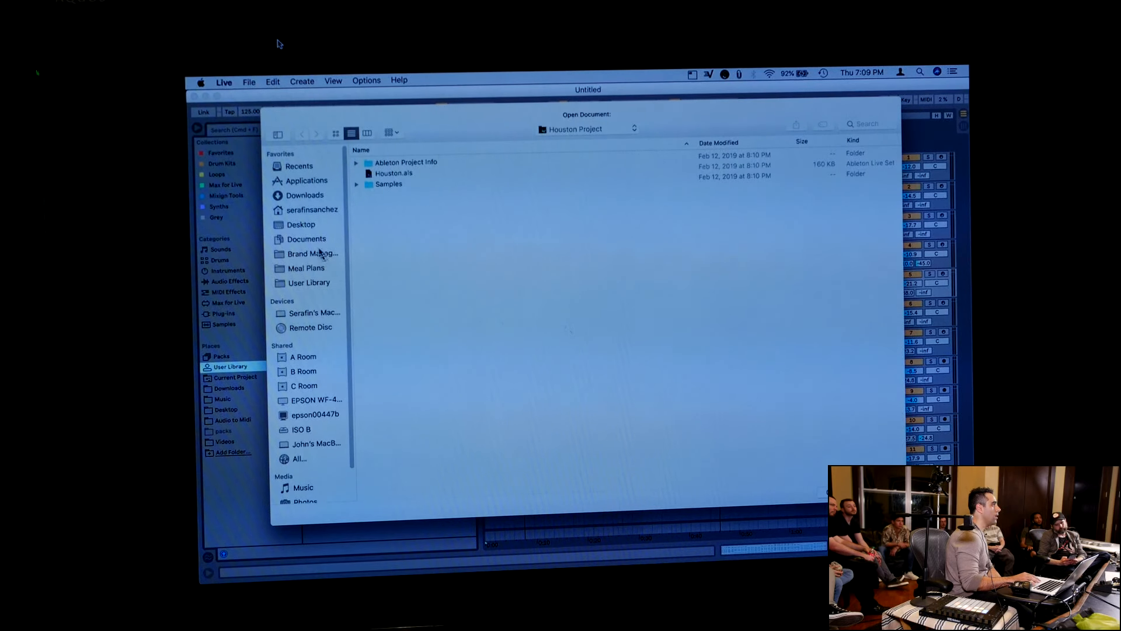
click(316, 240)
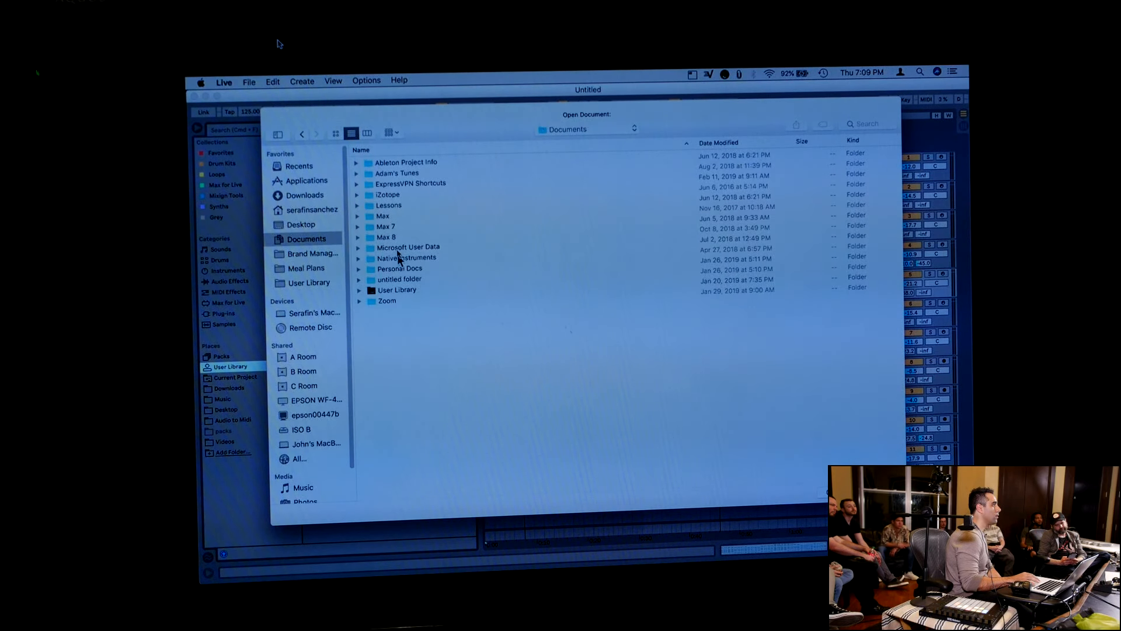
click(389, 294)
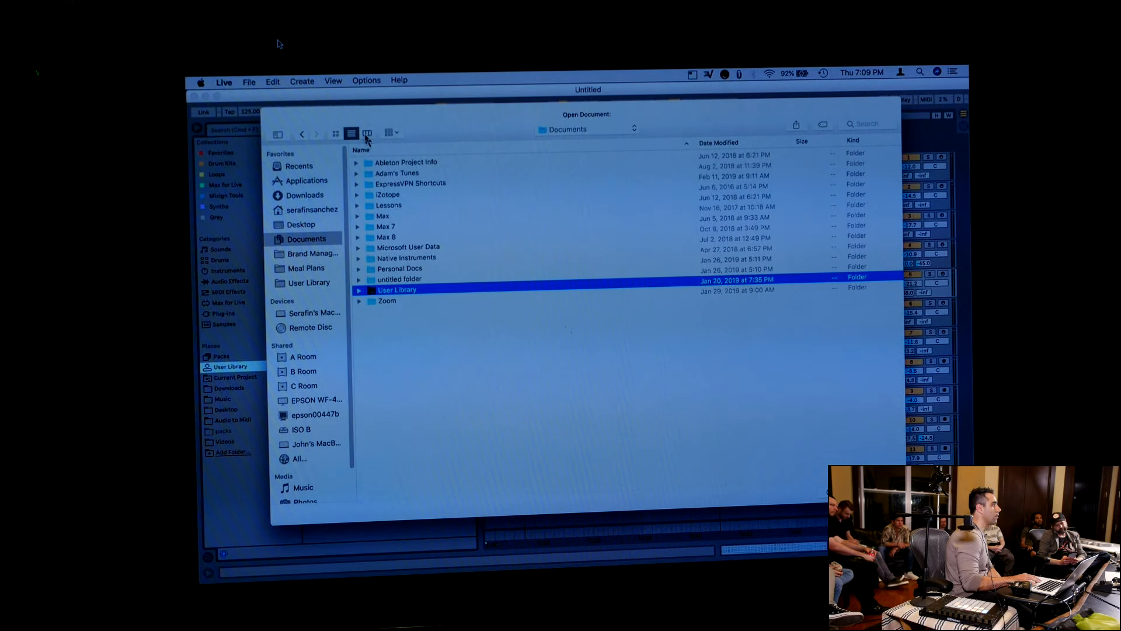
click(367, 136)
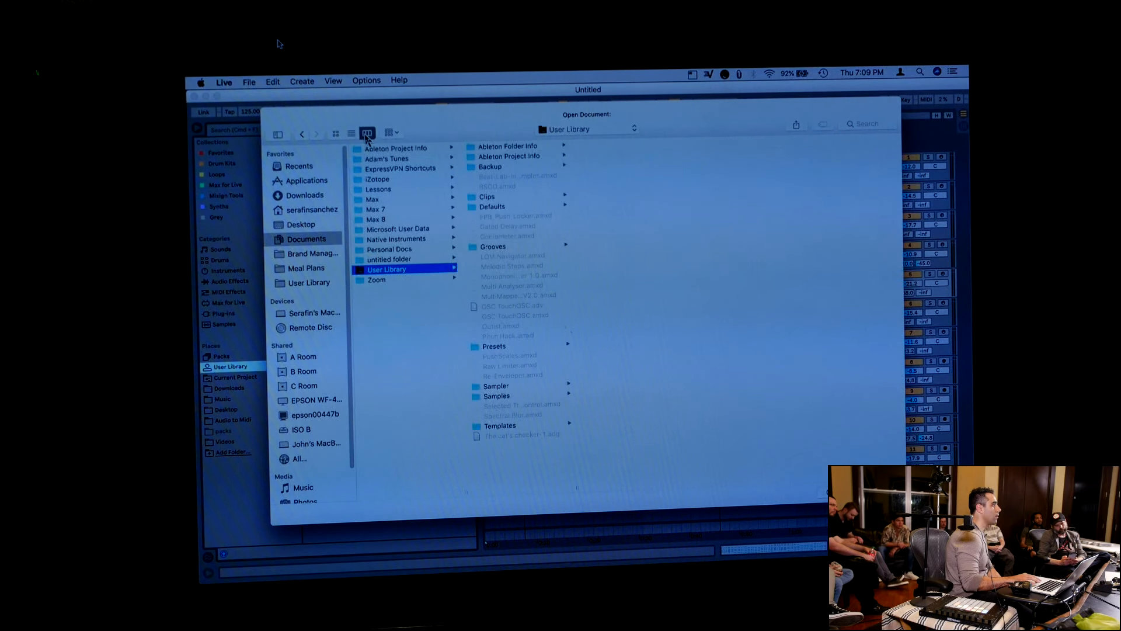
click(499, 427)
click(615, 146)
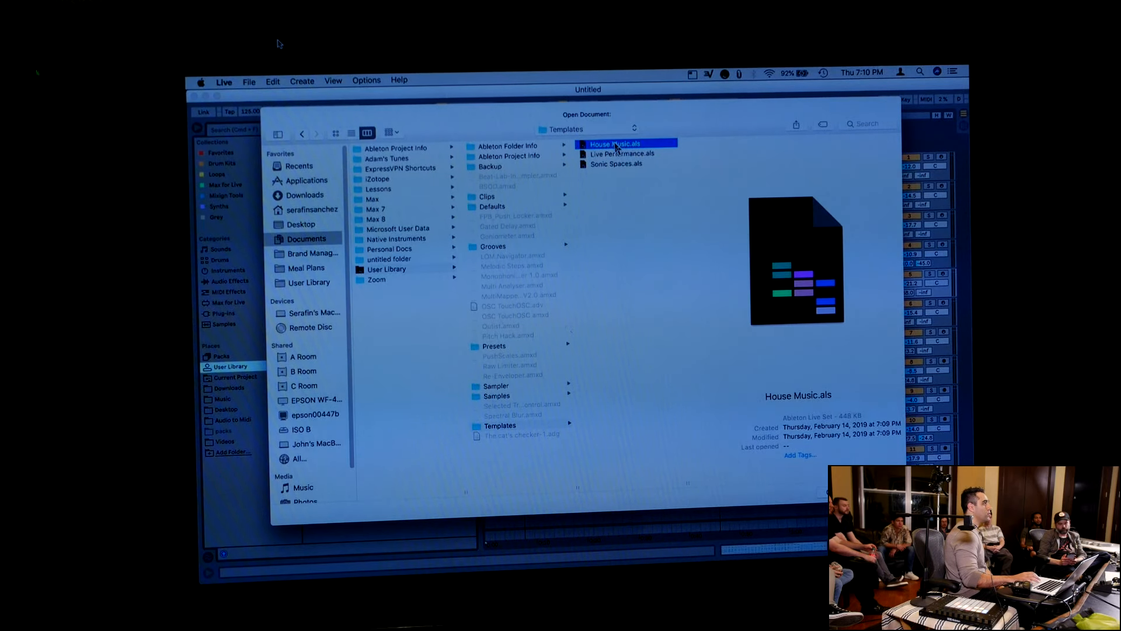
double_click(616, 147)
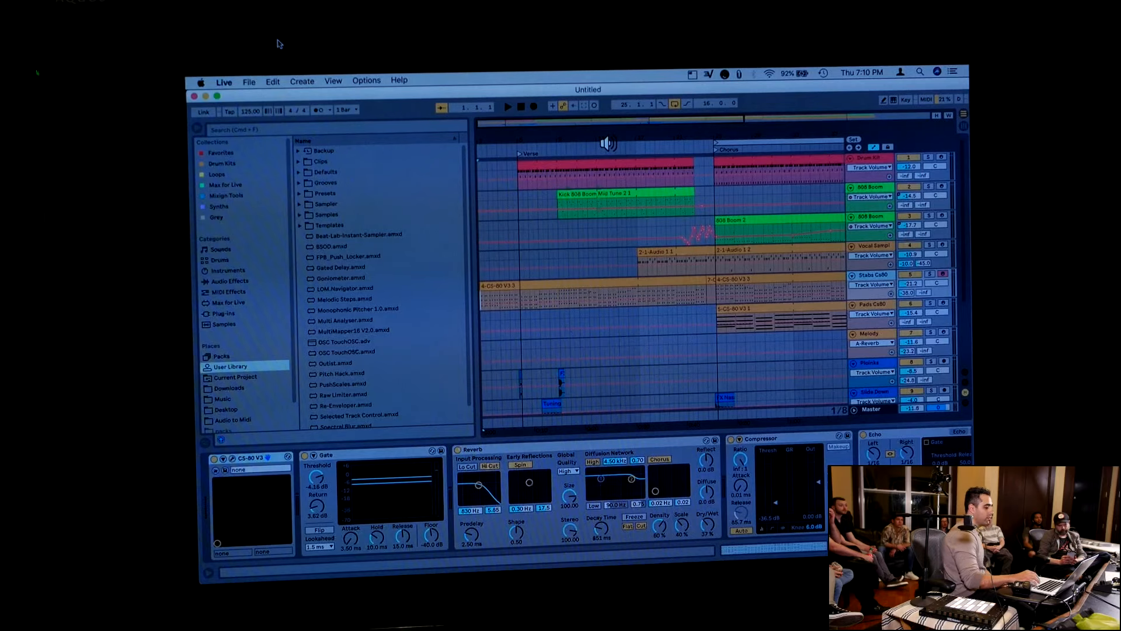
Move through the arrangement to the End locator and select the first 808 Boom track just past it
key(alt+Right)
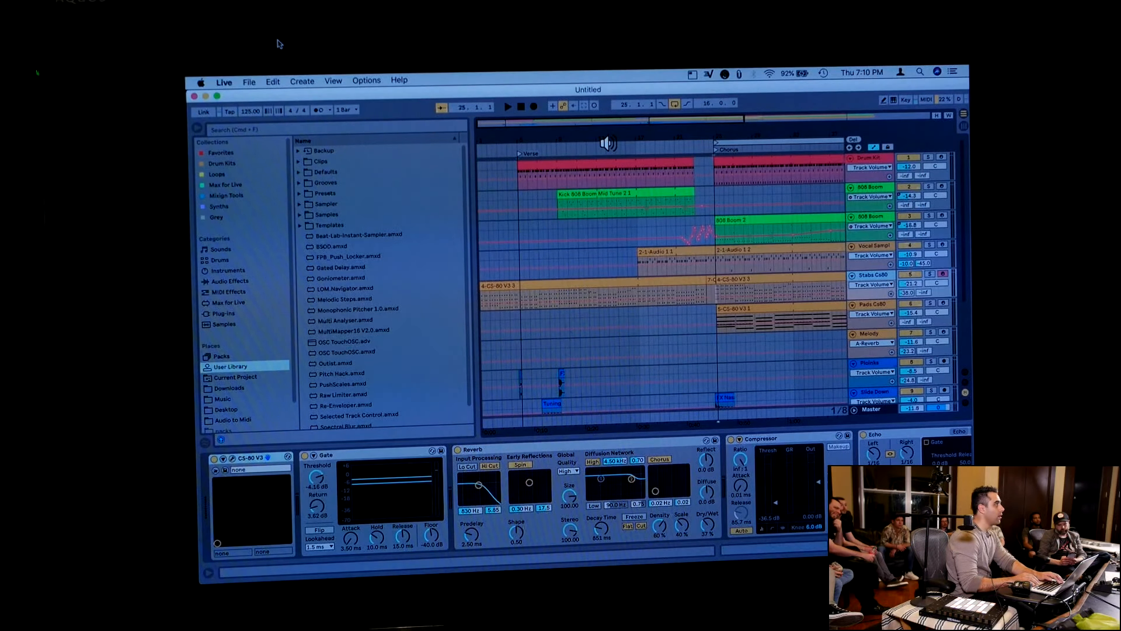
key(alt+Right)
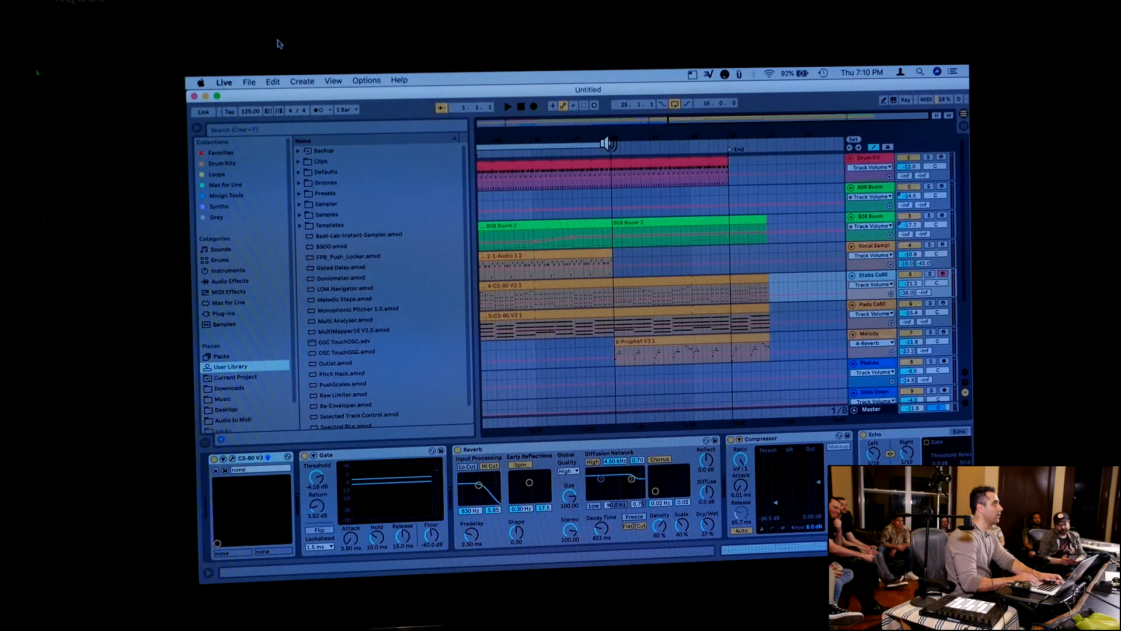
click(751, 200)
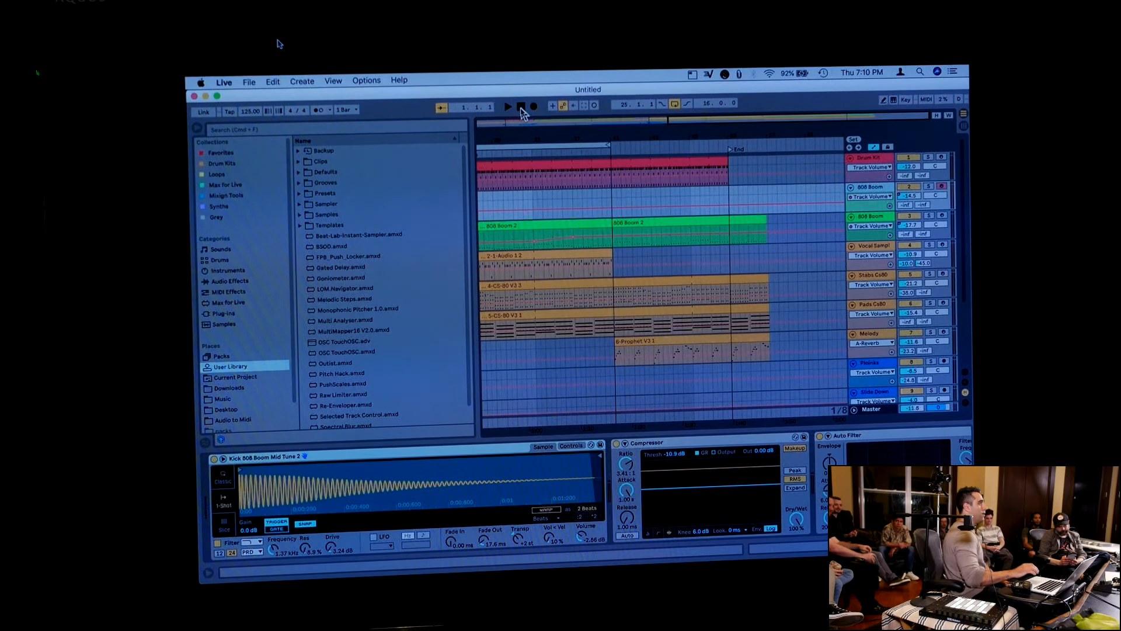
Hide the browser and the device view so the whole arrangement fits on screen
key(alt+super+b)
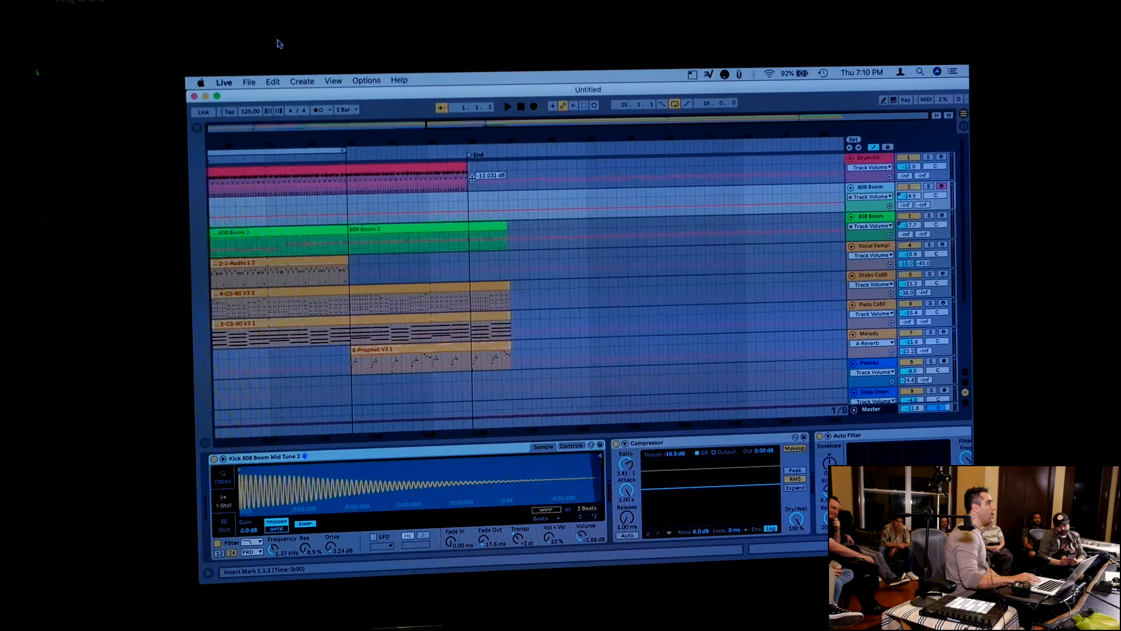
drag(453, 133, 638, 122)
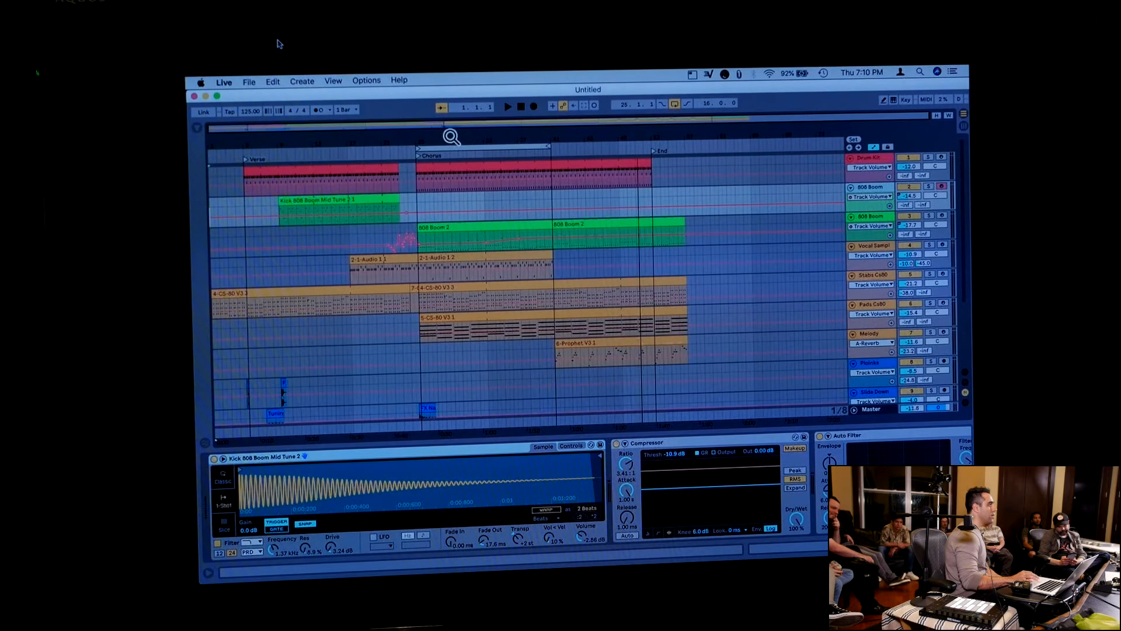
key(alt+super+l)
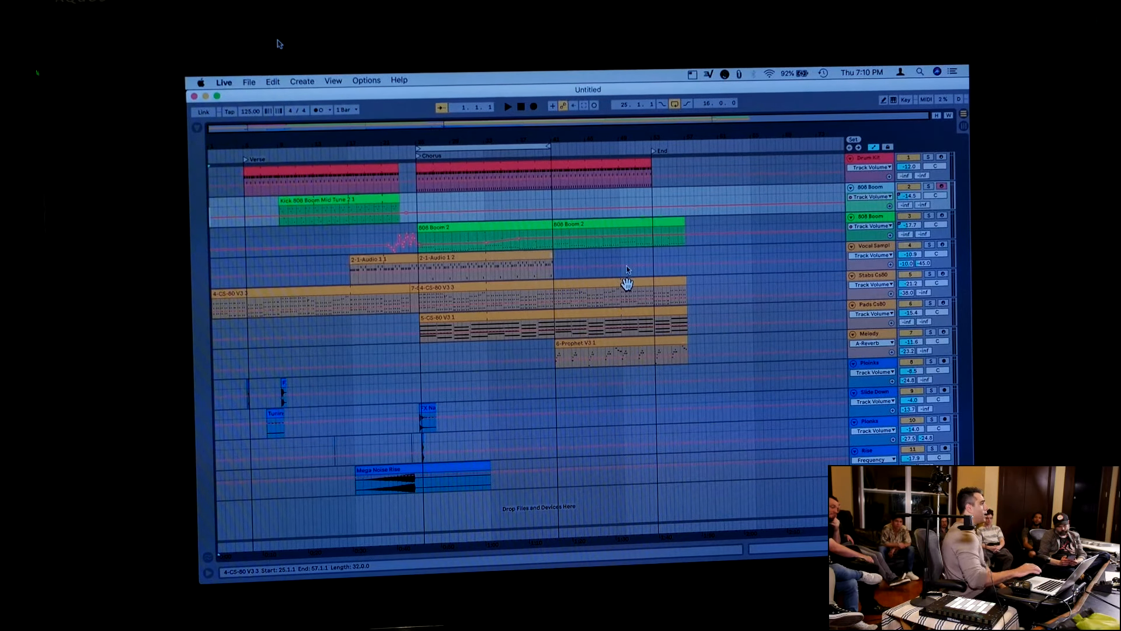
Show the browser's Videos folder and add Kitty.mov on a new track at the start of the arrangement
click(197, 128)
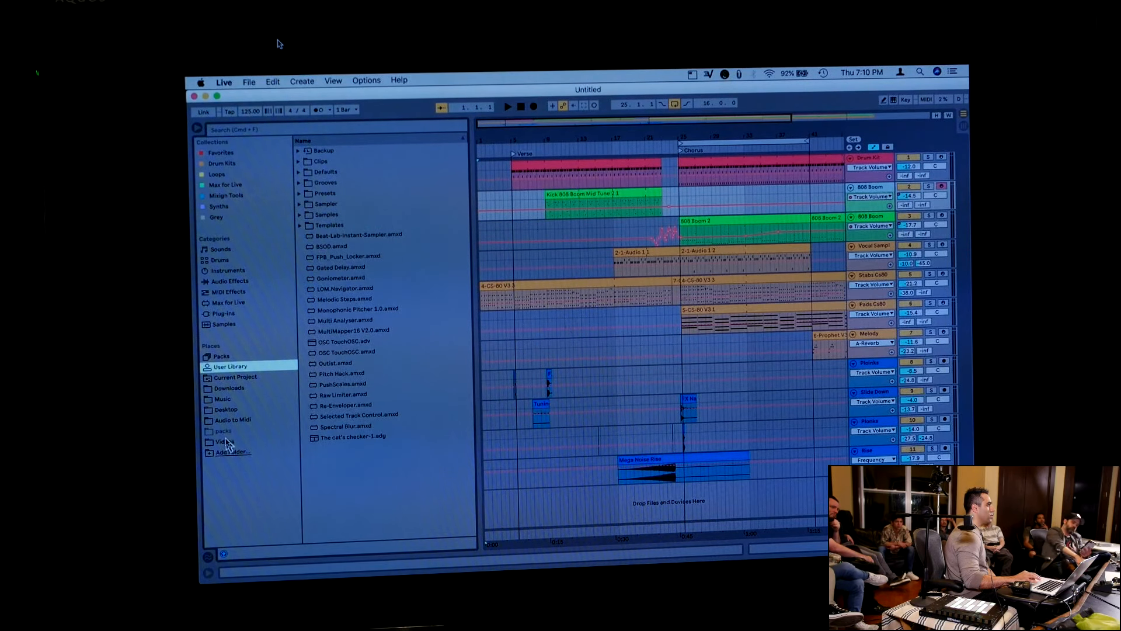
click(225, 441)
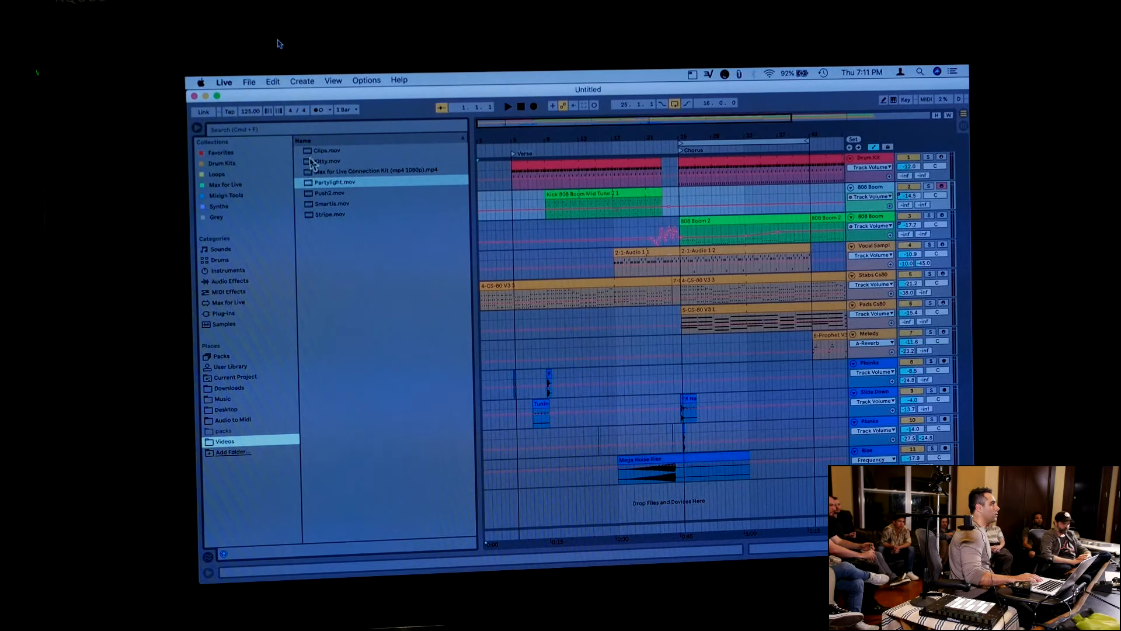
drag(309, 163, 485, 503)
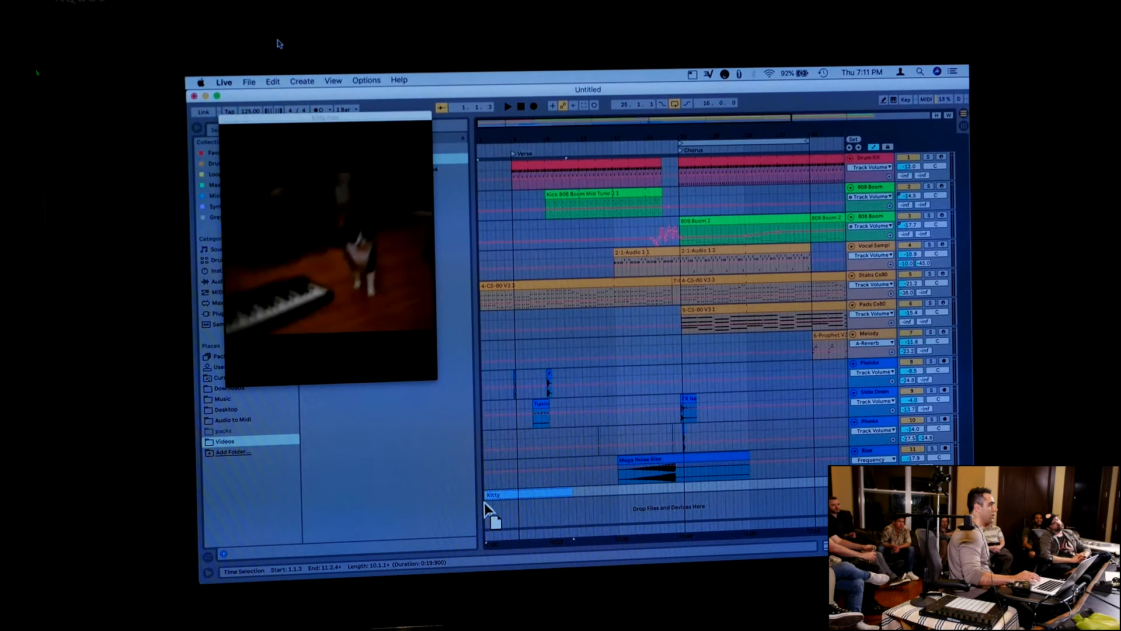
Enlarge the video window slightly, then unfold the new Kitty track and select its clip
drag(434, 378, 455, 384)
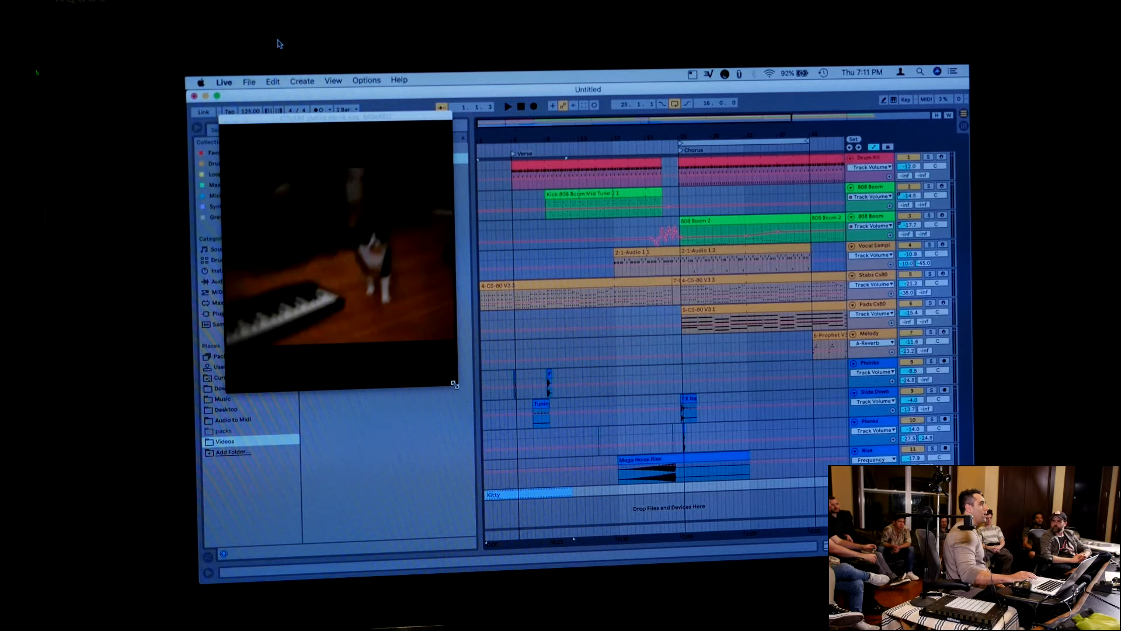
click(521, 107)
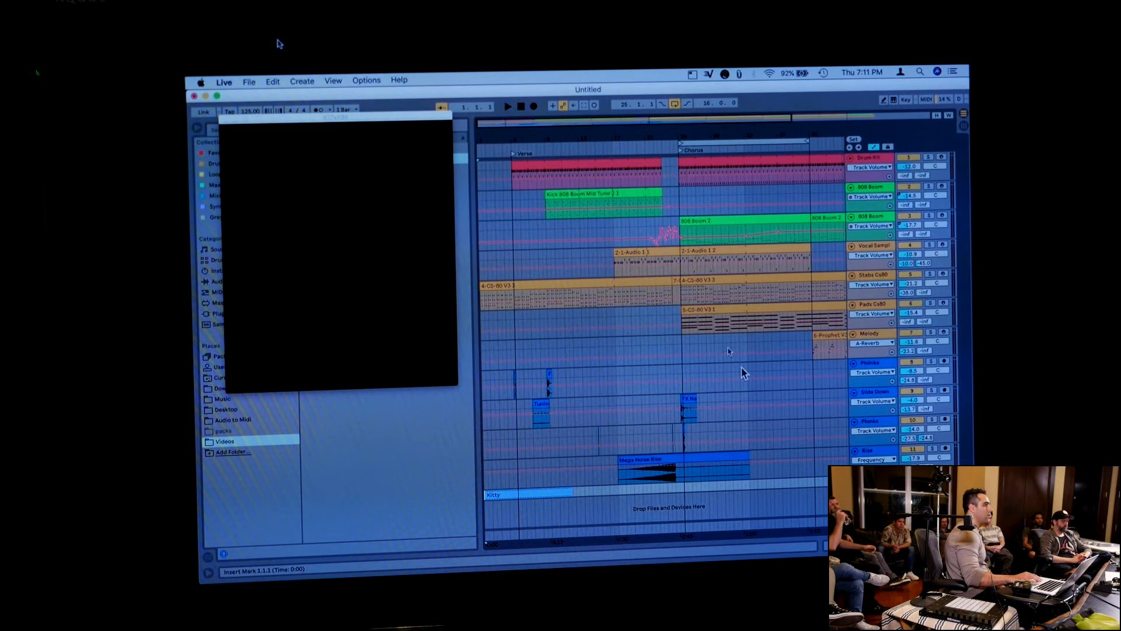
click(856, 479)
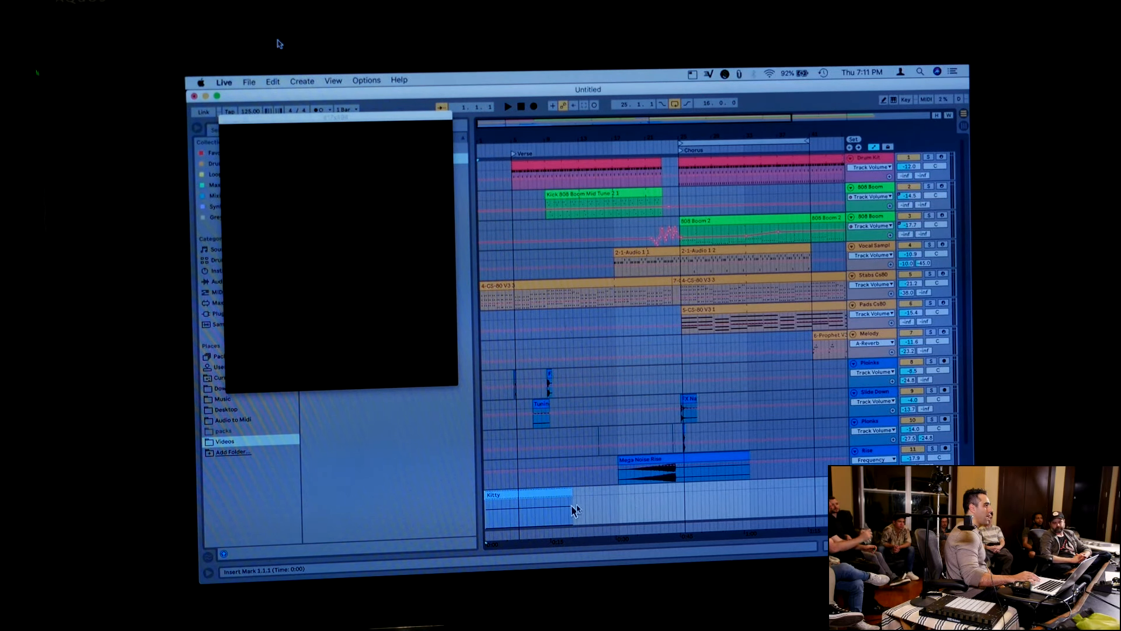
click(535, 494)
drag(535, 492, 534, 491)
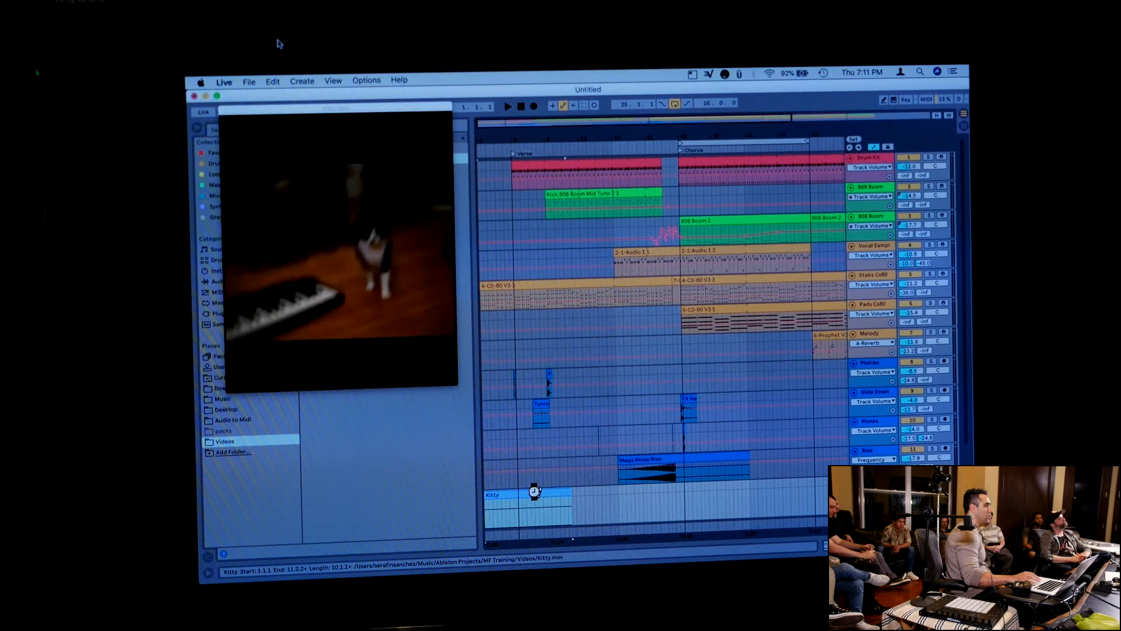
Split the Kitty video clip at 2.2.1
right_click(498, 516)
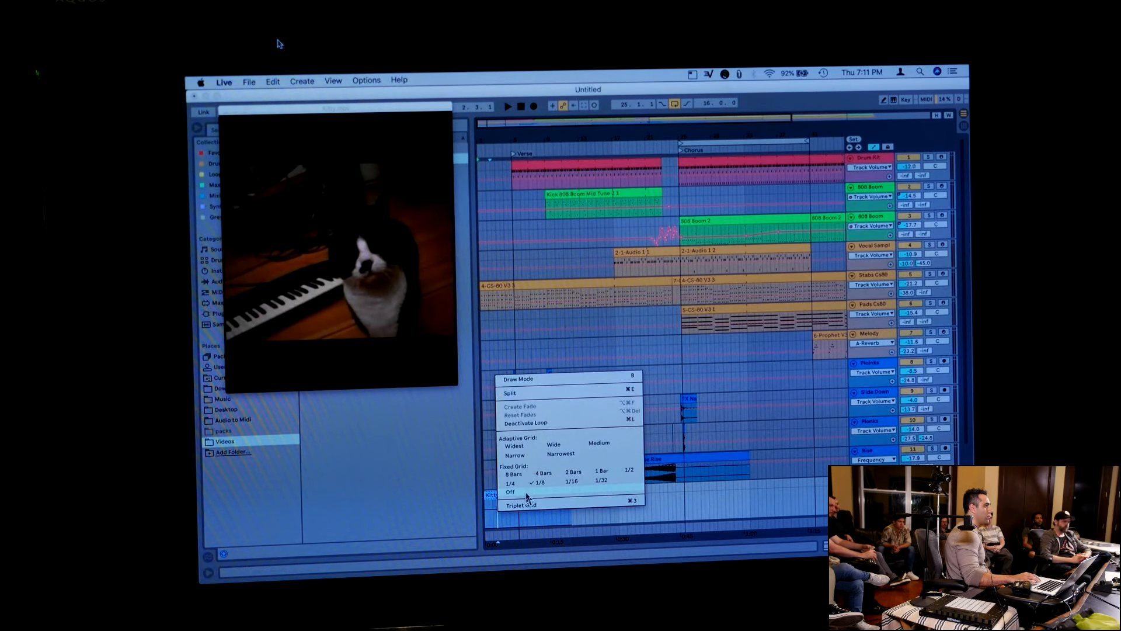
click(512, 492)
click(491, 521)
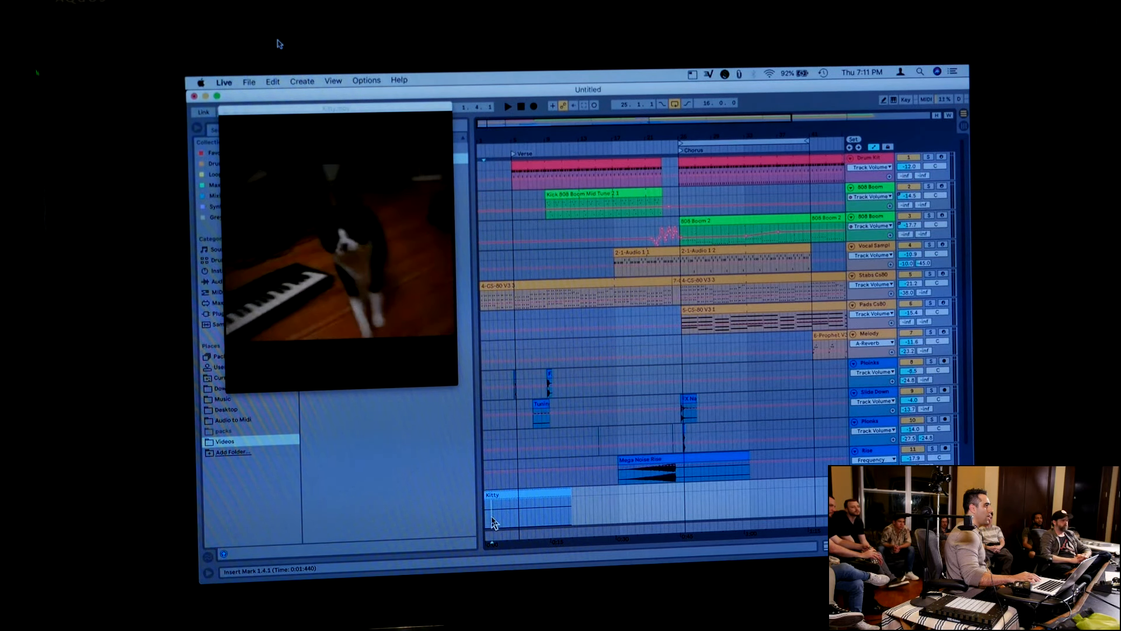
click(495, 518)
key(super+e)
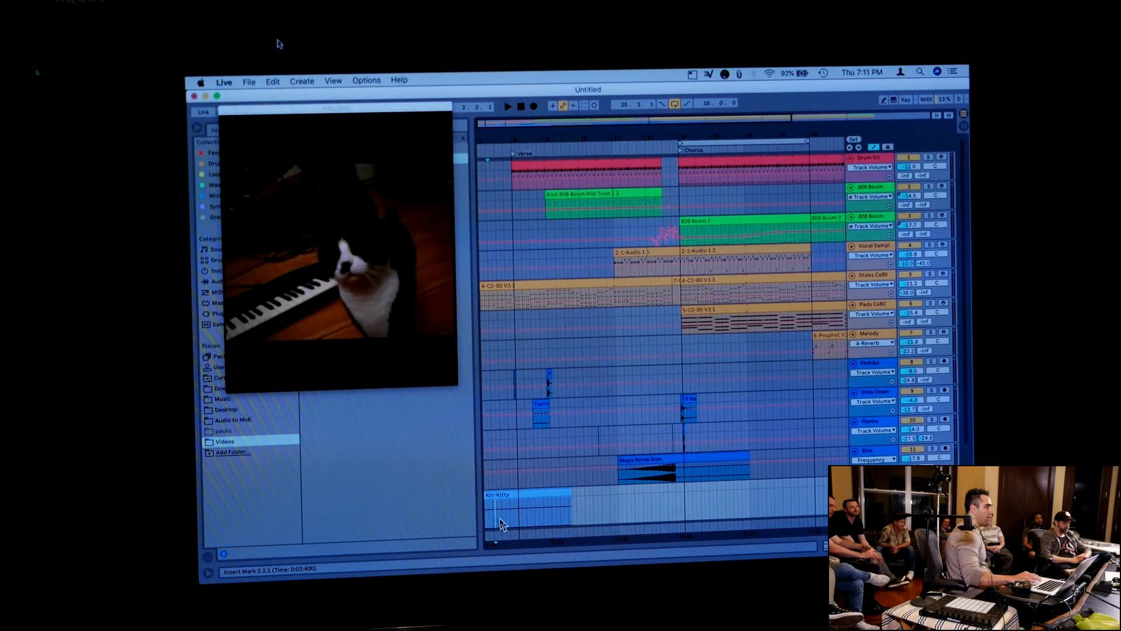
Duplicate the first segment of the split Kitty clip three times
click(487, 496)
key(super+d)
key(super+d)
key(super+d)
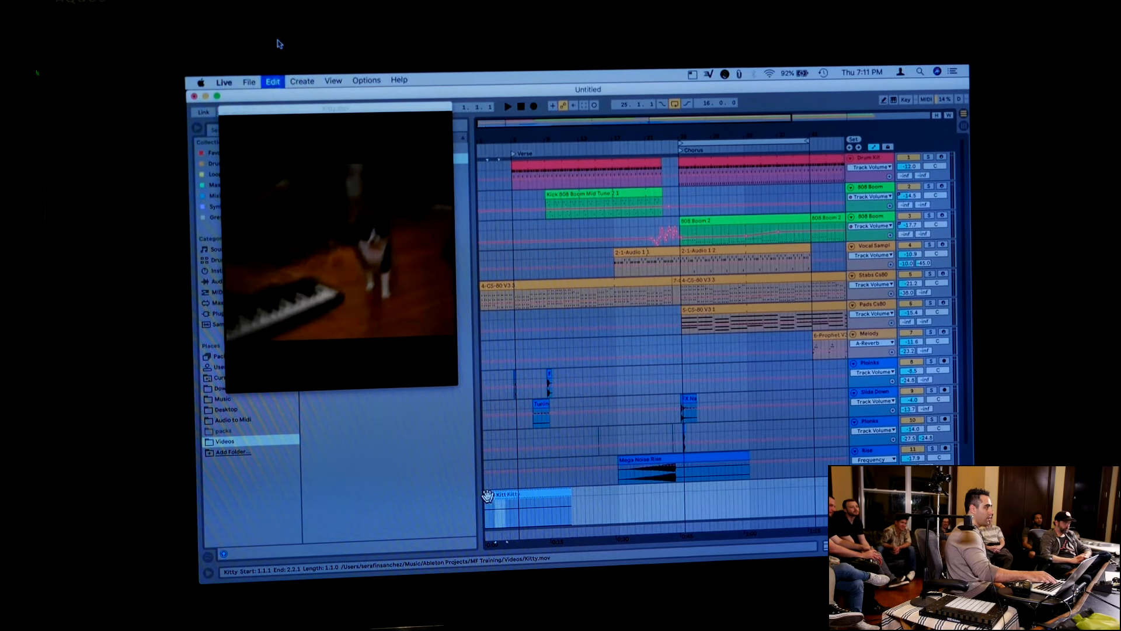
Duplicate the short Kitty video segment two more times and play back the result
key(super+d)
key(super+d)
key(space)
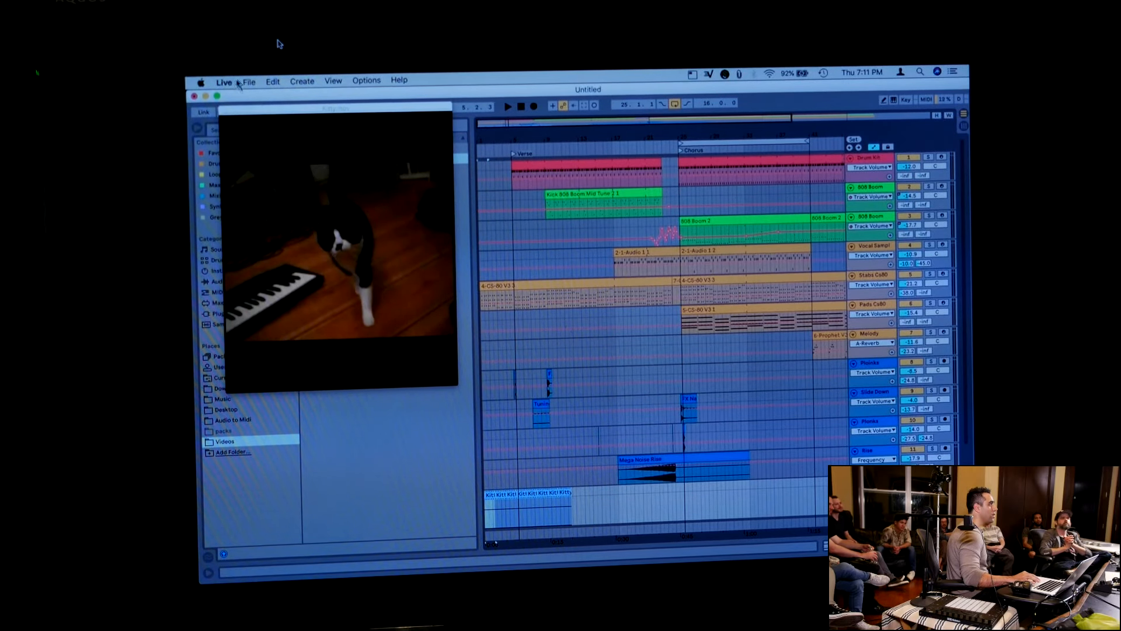
Move the video window off the browser, then add Push2.mov at 5.2.1 and Smartis.mov at the Chorus on the Kitty track
drag(290, 114, 678, 97)
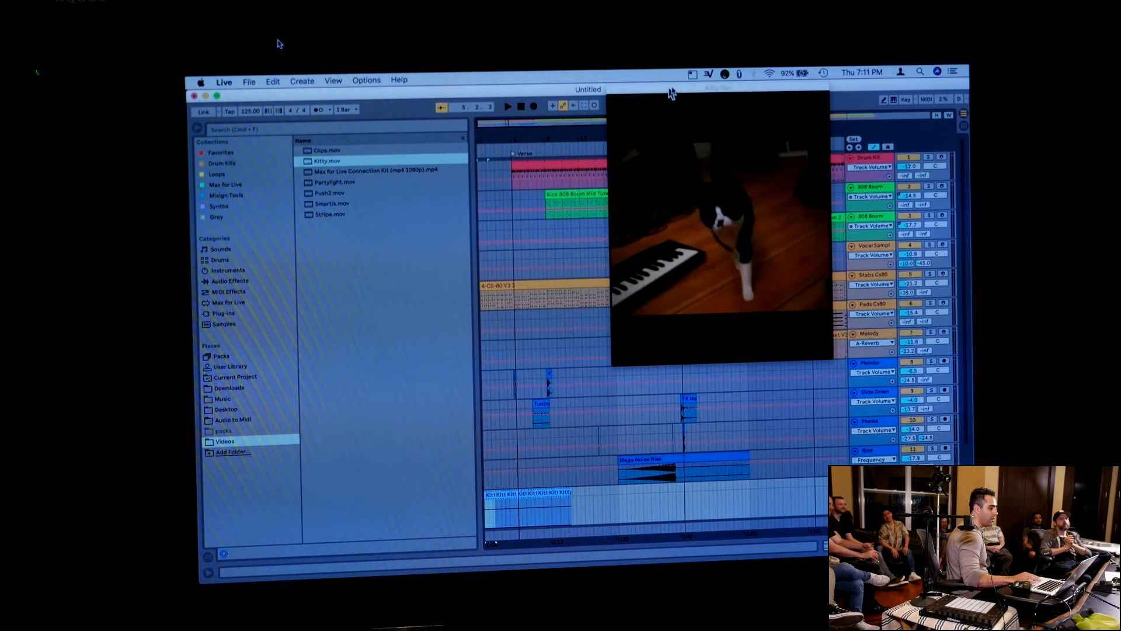
drag(321, 193, 519, 510)
drag(329, 204, 685, 506)
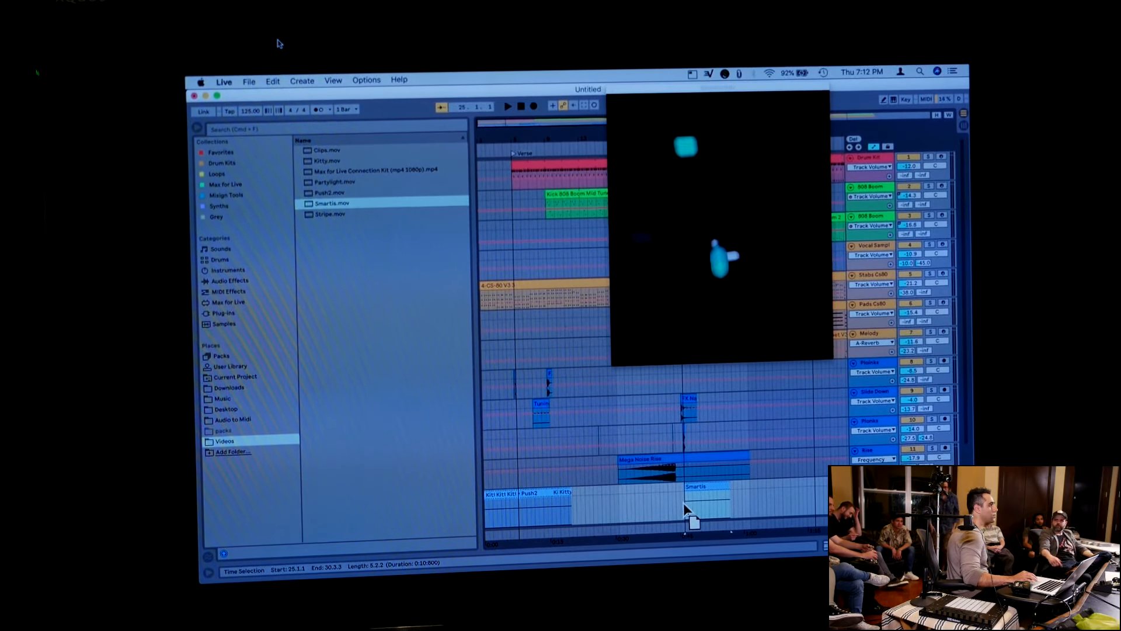
click(526, 501)
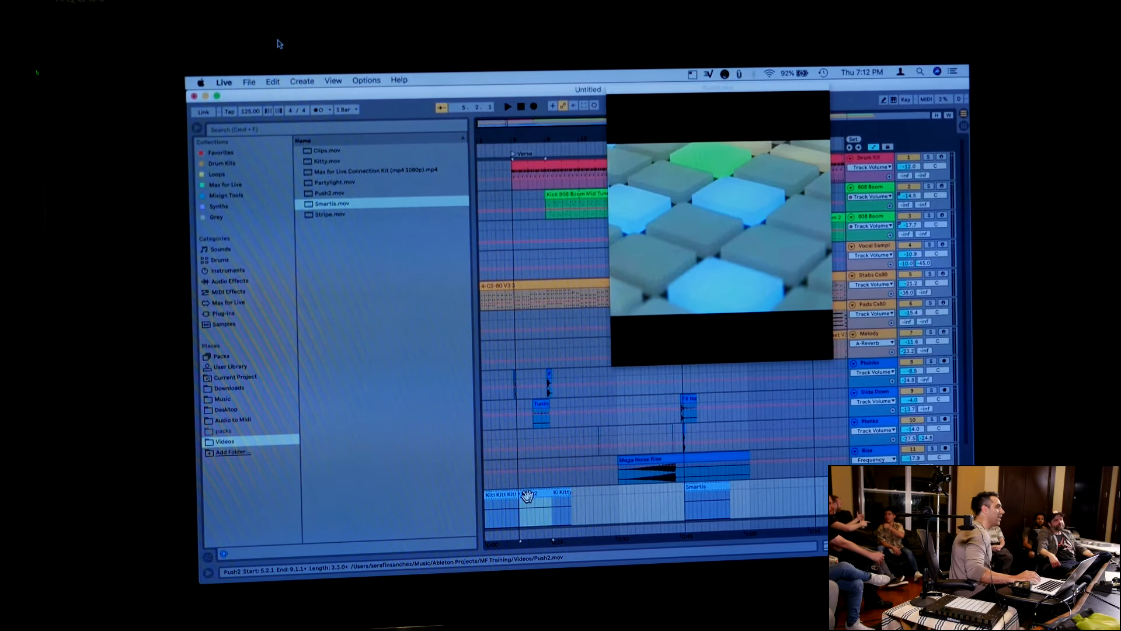
Move the video window aside, examine the video encoder choices in the Export Audio/Video settings, and close them without exporting
drag(670, 97, 765, 100)
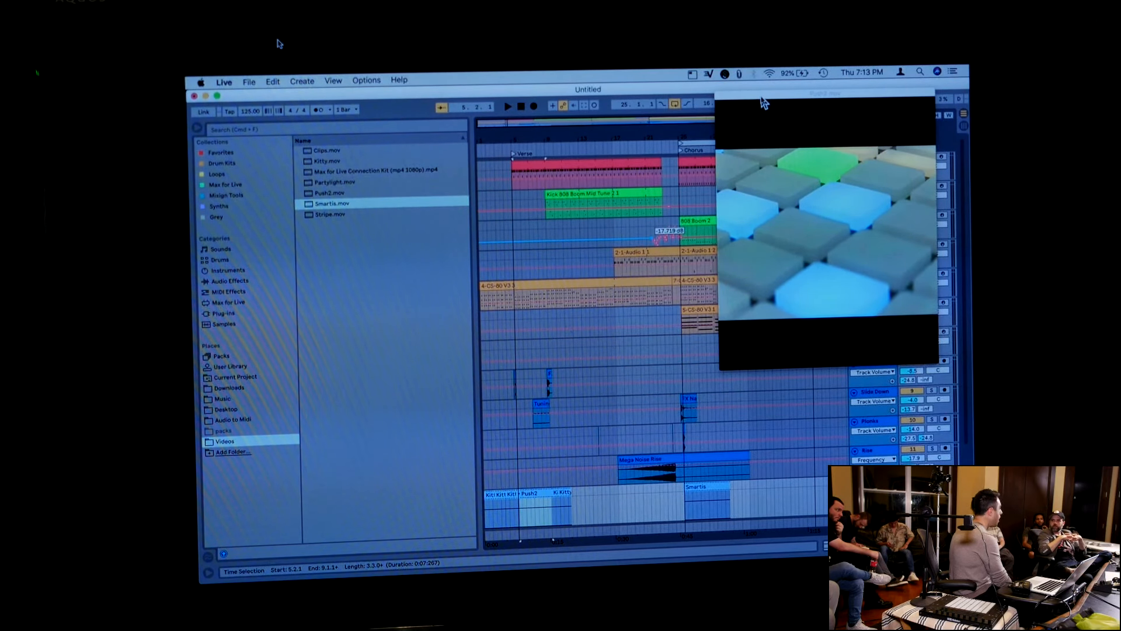
key(super+shift+r)
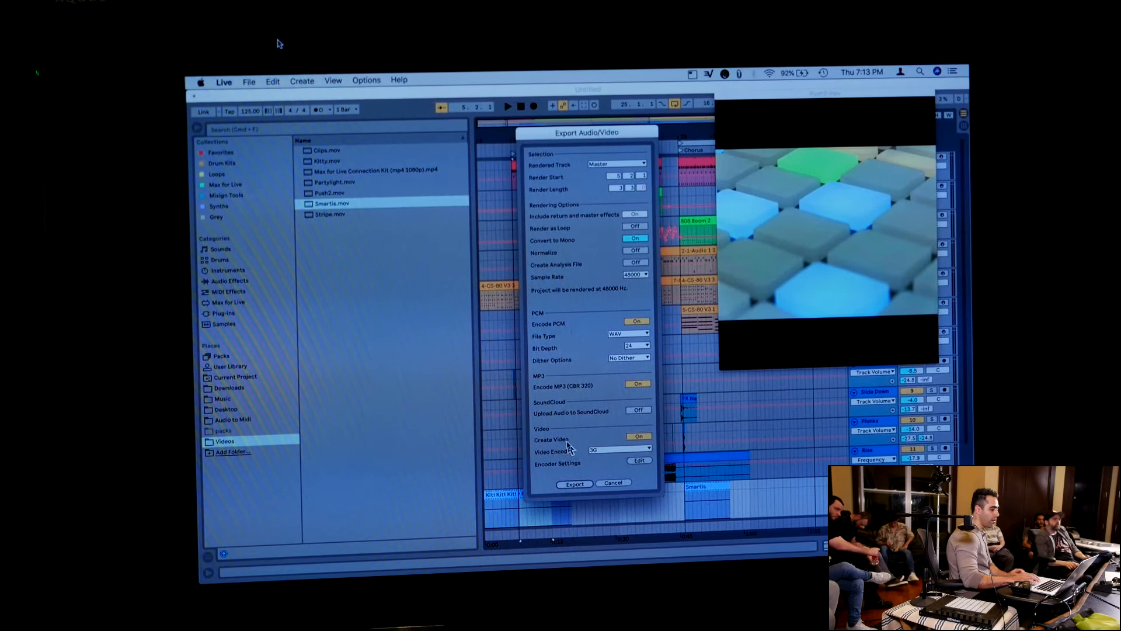
click(598, 451)
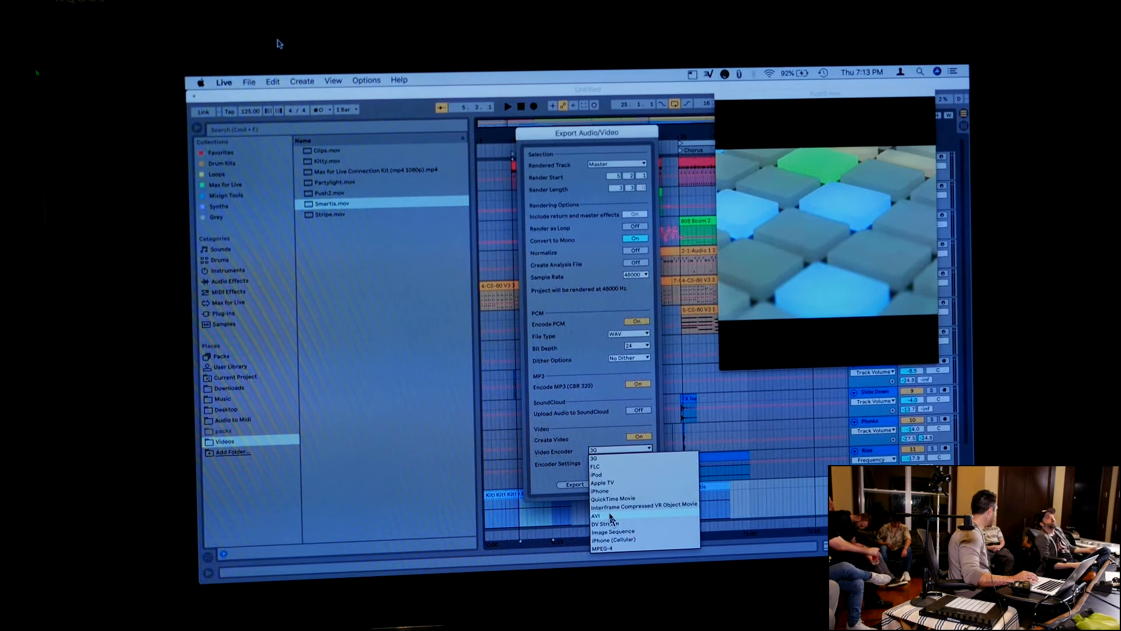
click(547, 462)
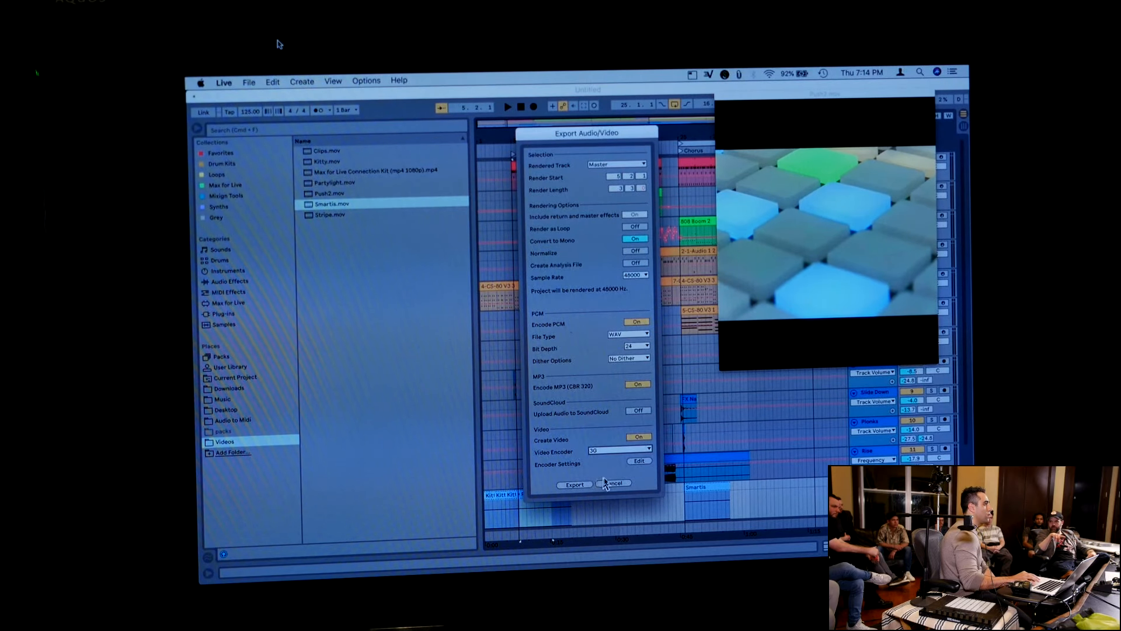
click(611, 483)
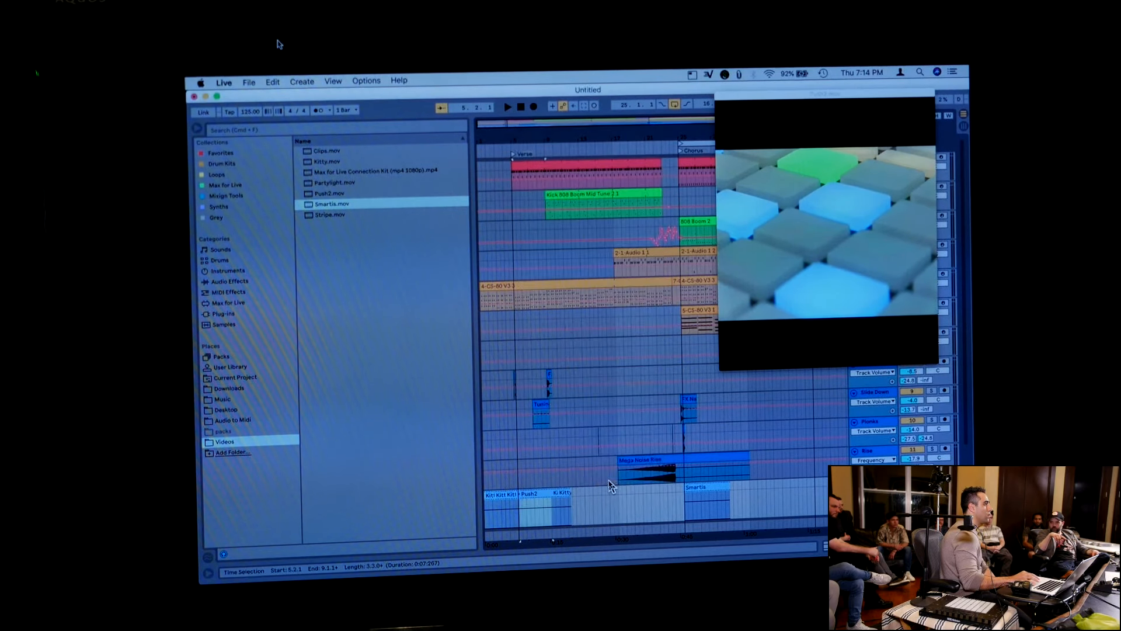
Hide the browser, create a new Live Set without saving the current one, and check its Arrangement View before returning to Session View
click(521, 107)
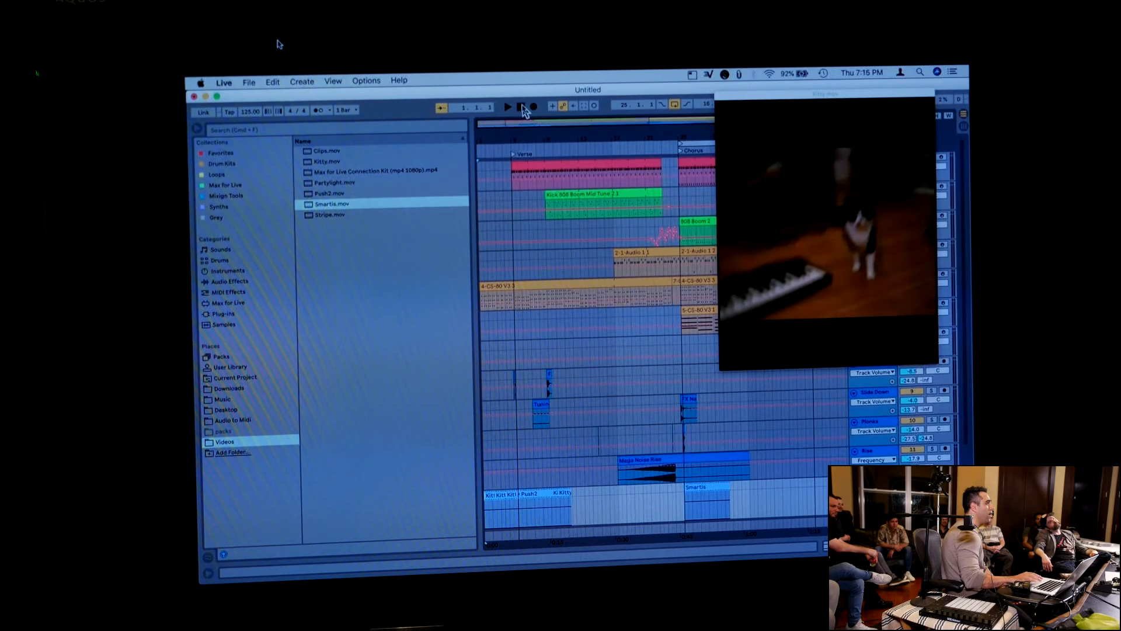
key(super+alt+b)
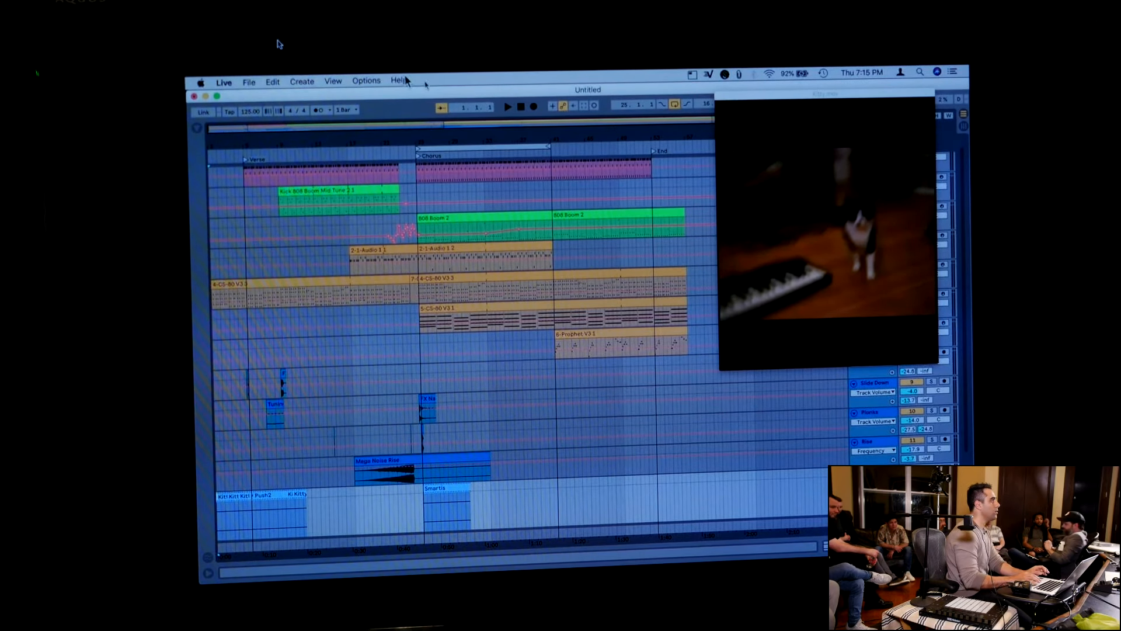
click(249, 82)
click(265, 95)
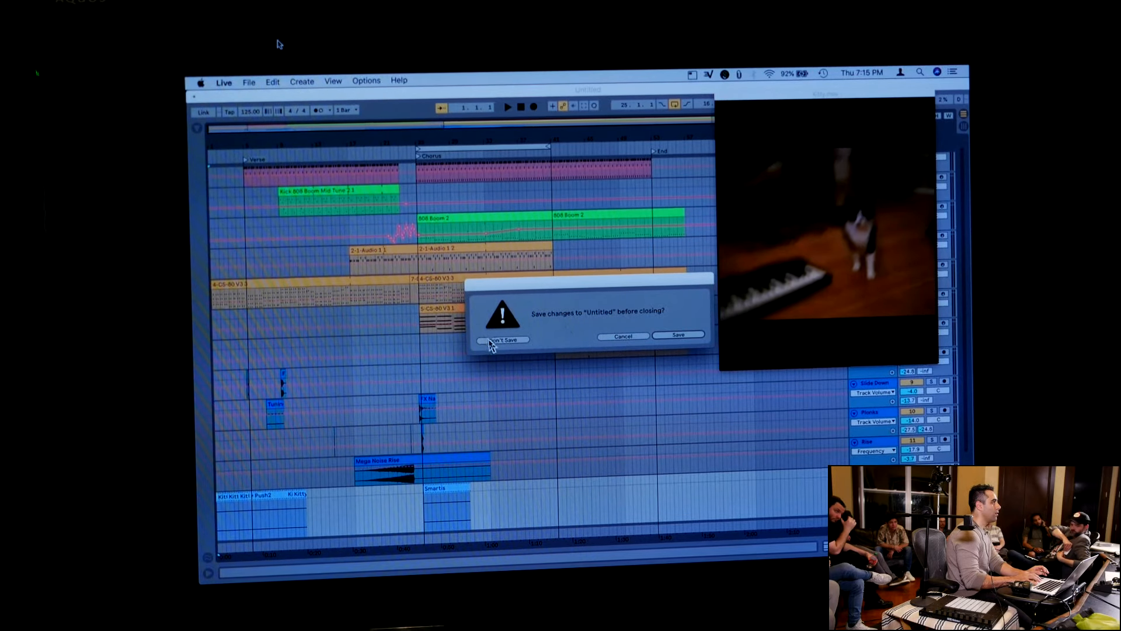
click(496, 339)
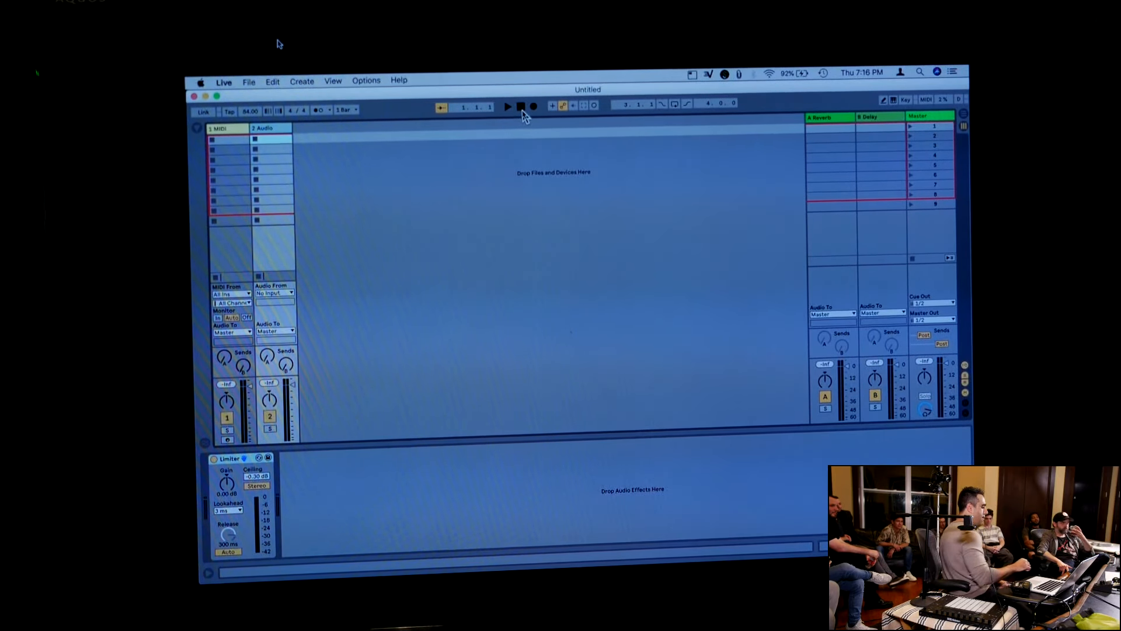
click(963, 120)
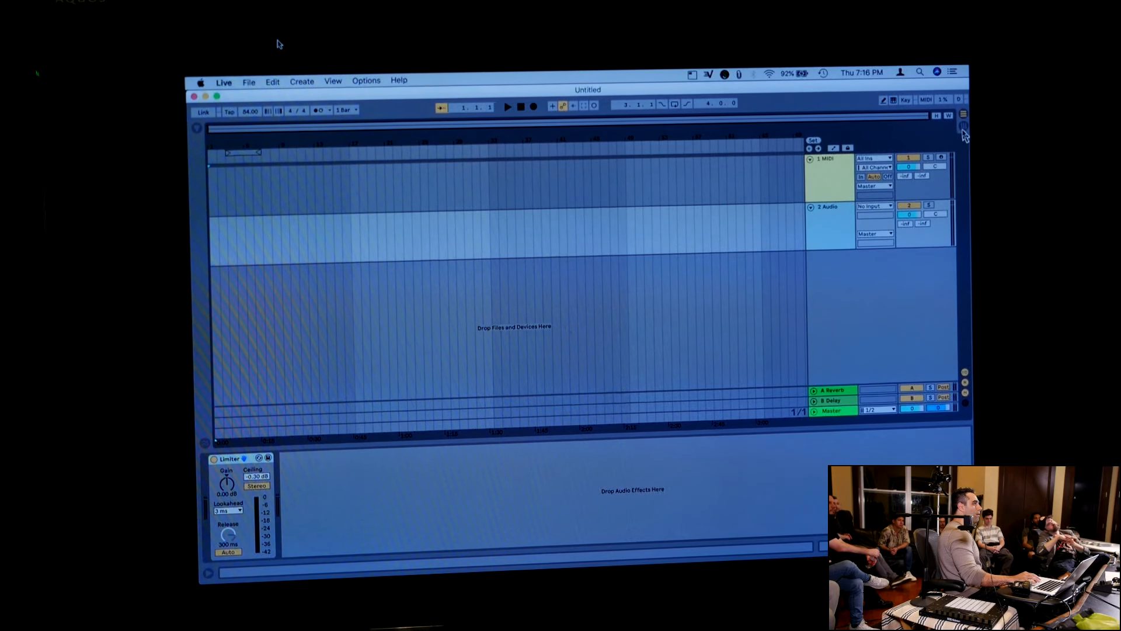
click(964, 128)
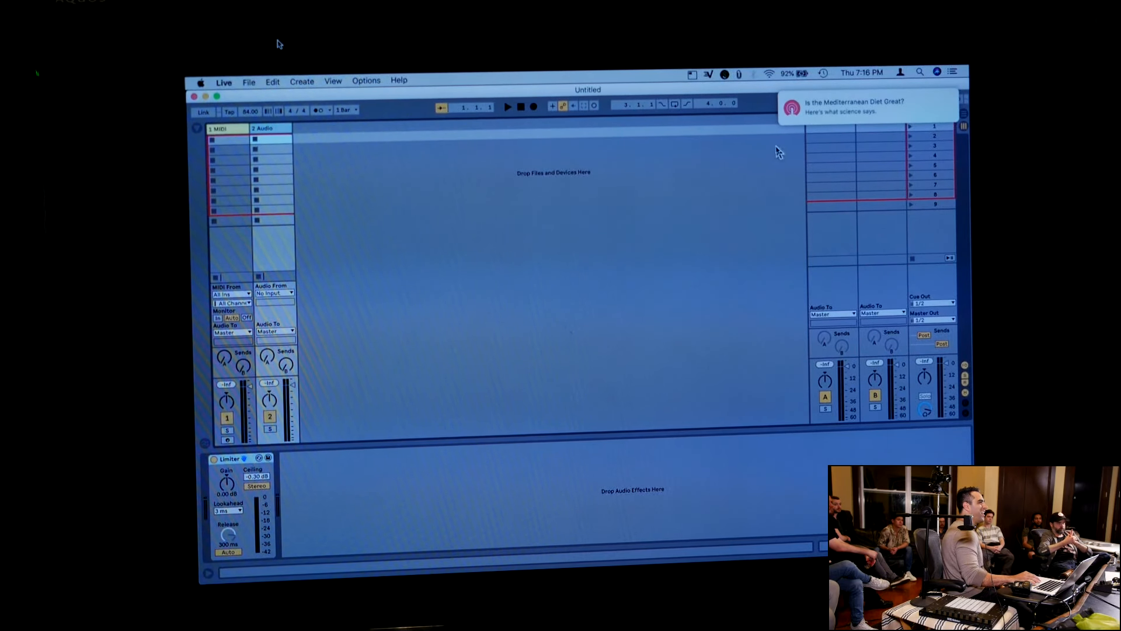
Turn on Do Not Disturb in the macOS Notification Center
click(769, 74)
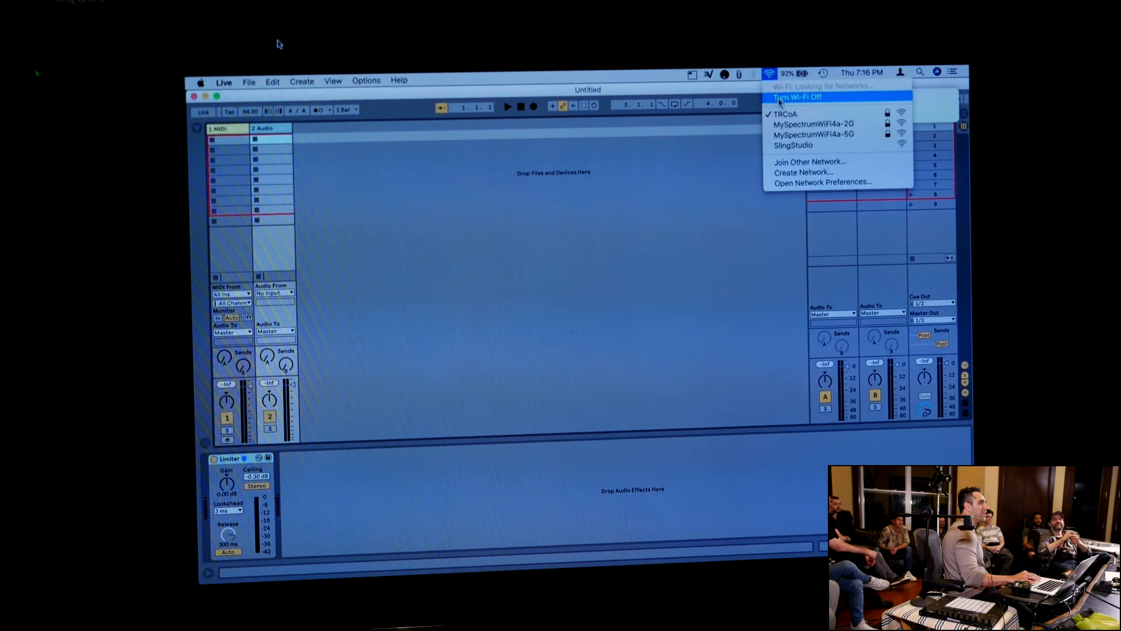
click(719, 201)
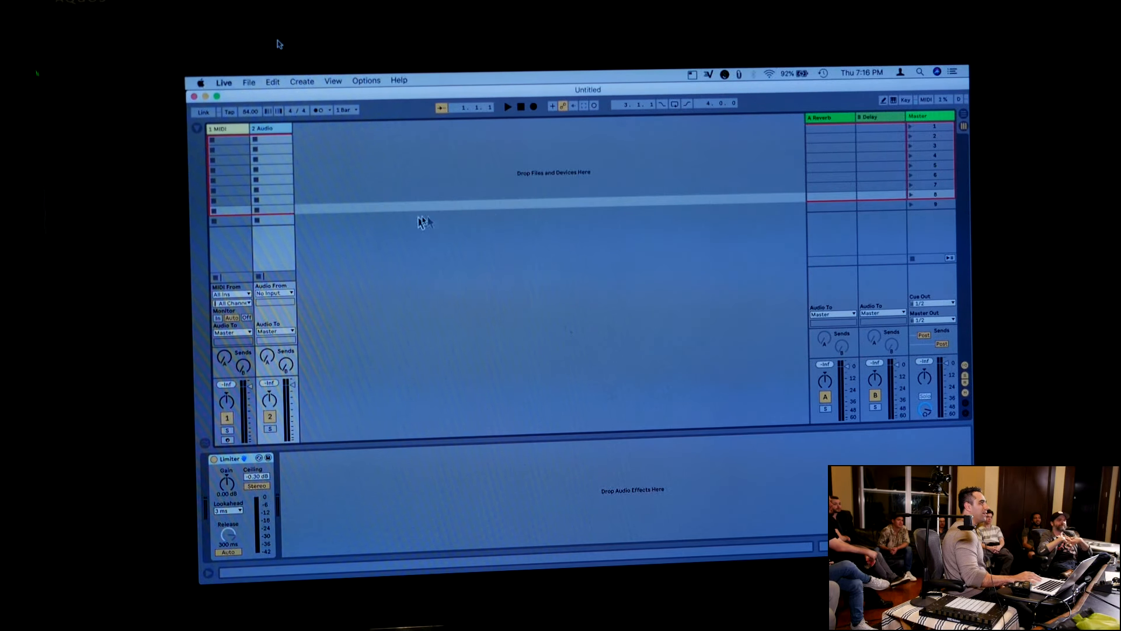
click(951, 71)
scroll(931, 134, up, 3)
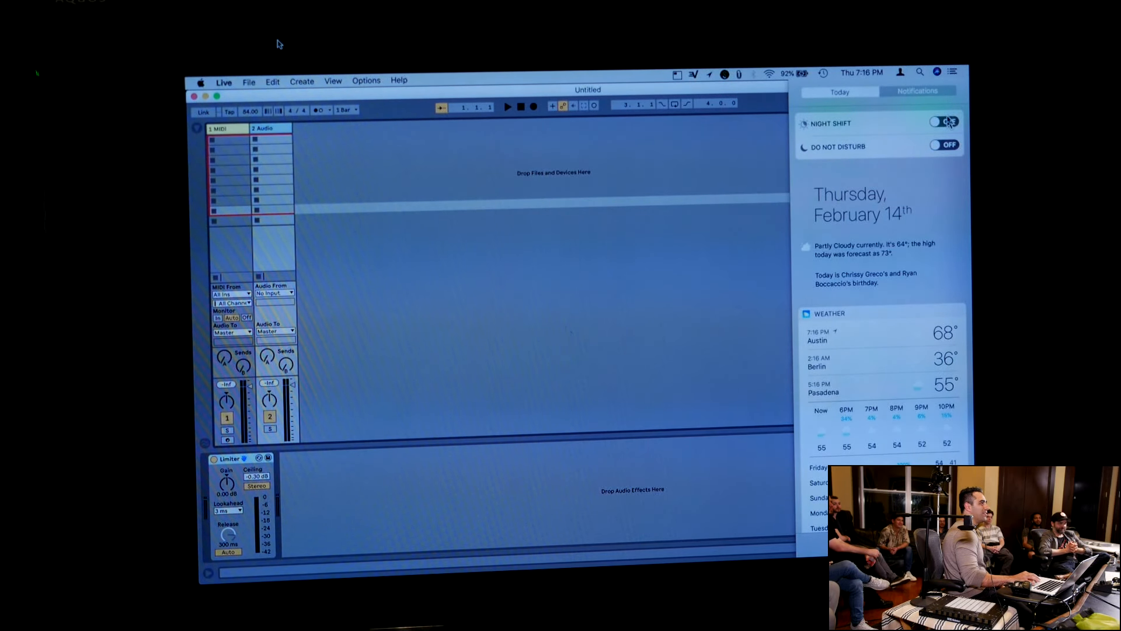
click(946, 145)
click(953, 71)
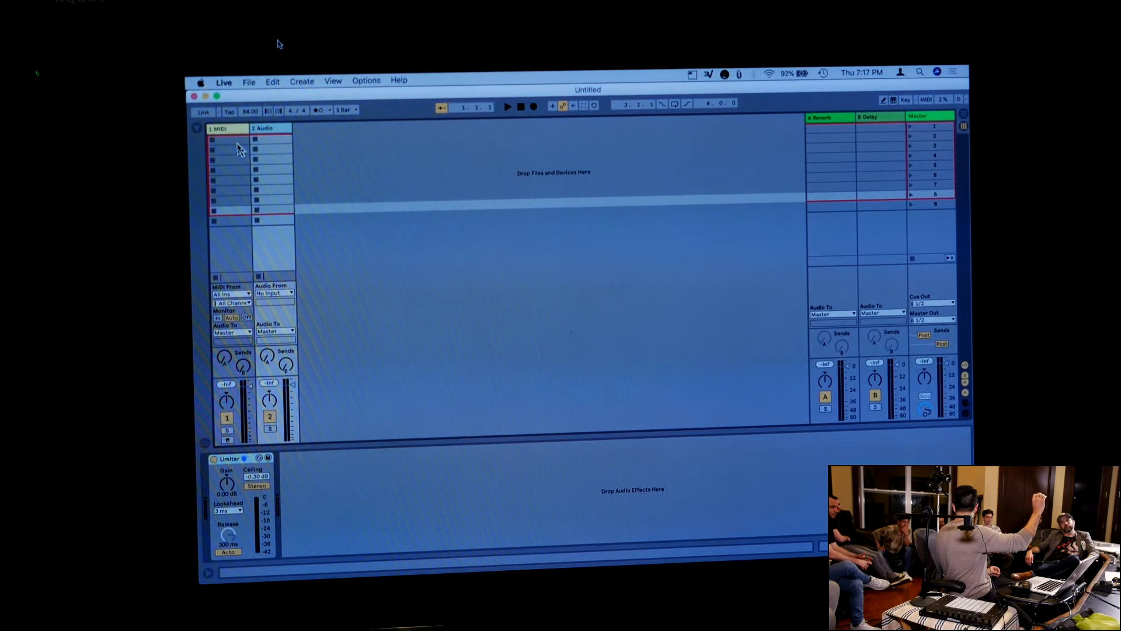
Show the browser, preview kits in the Drum Kits collection, and load Miami Heat Kit.adg onto the MIDI track
click(198, 129)
scroll(227, 162, up, 2)
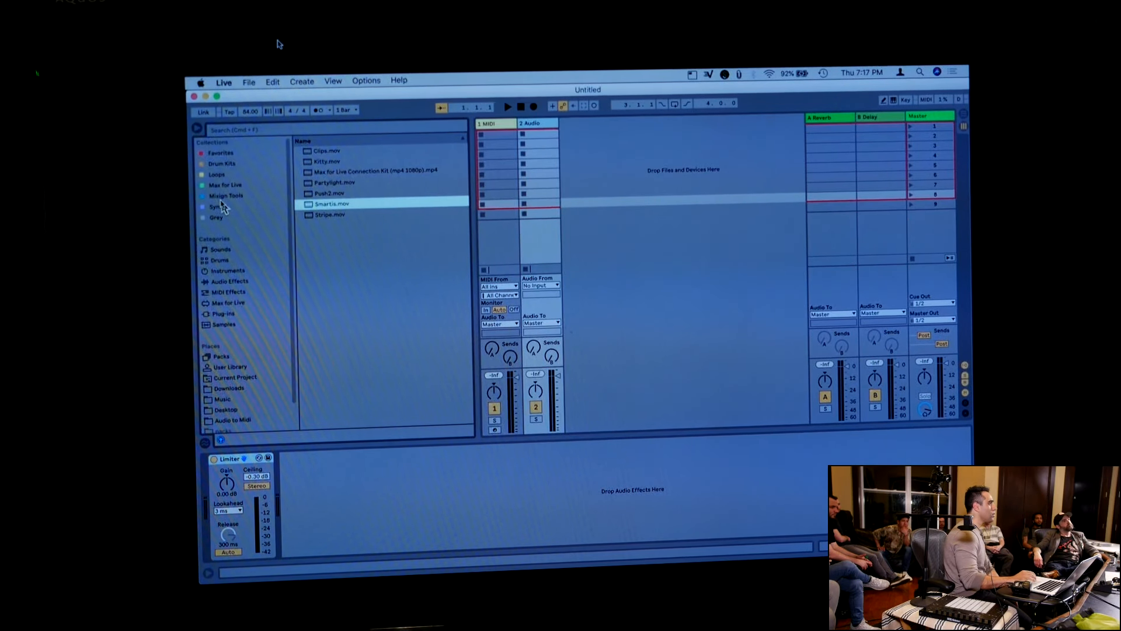
click(226, 164)
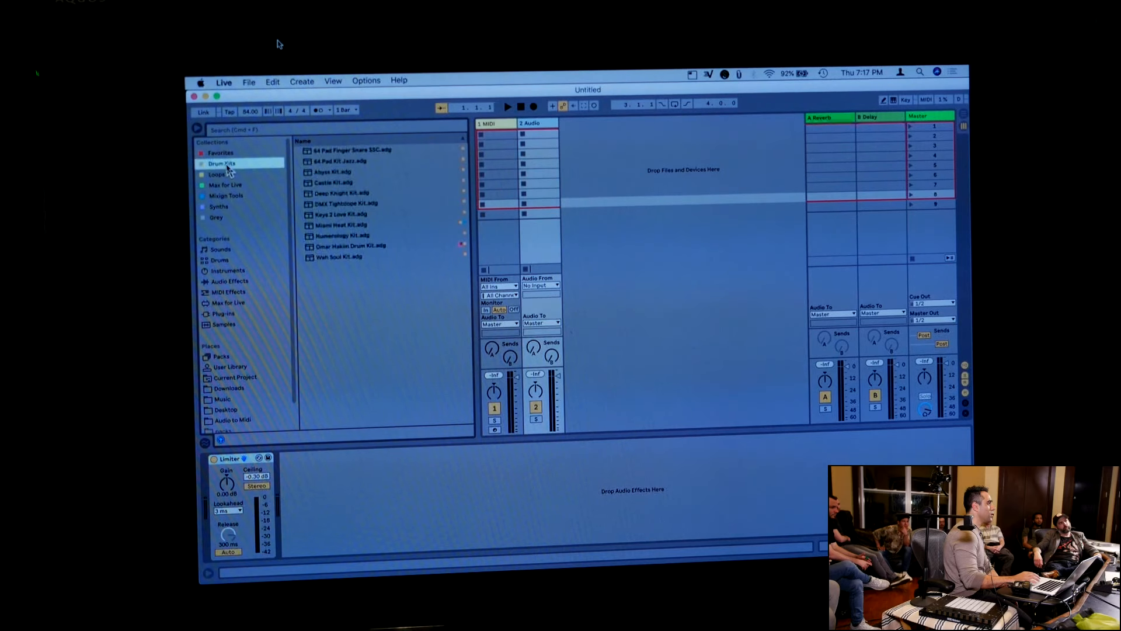
click(313, 174)
key(Down)
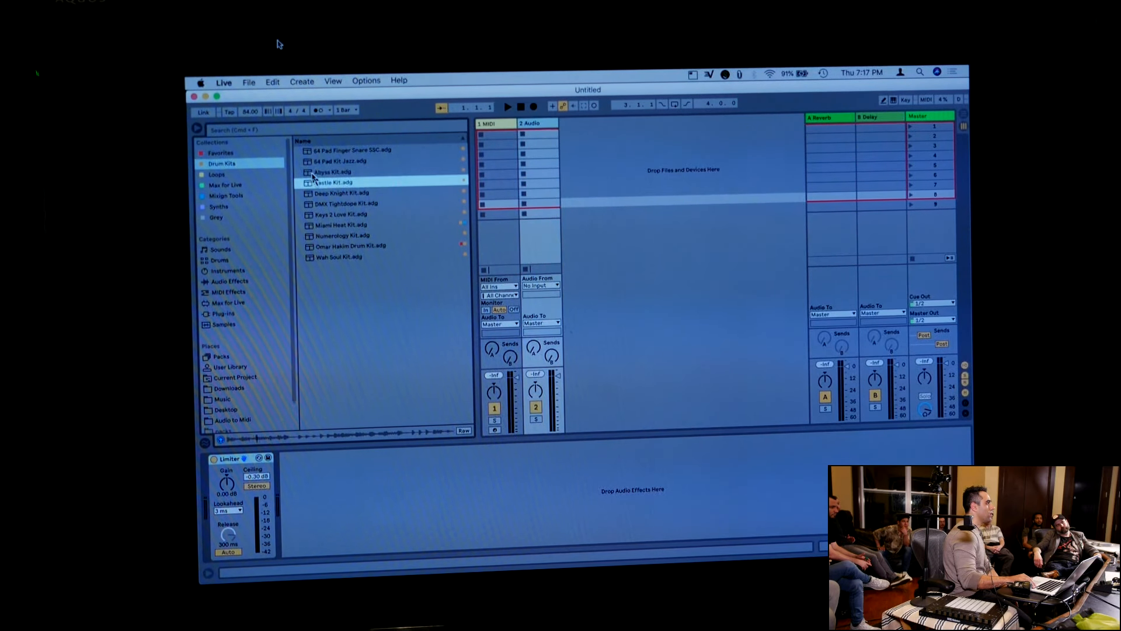
click(320, 226)
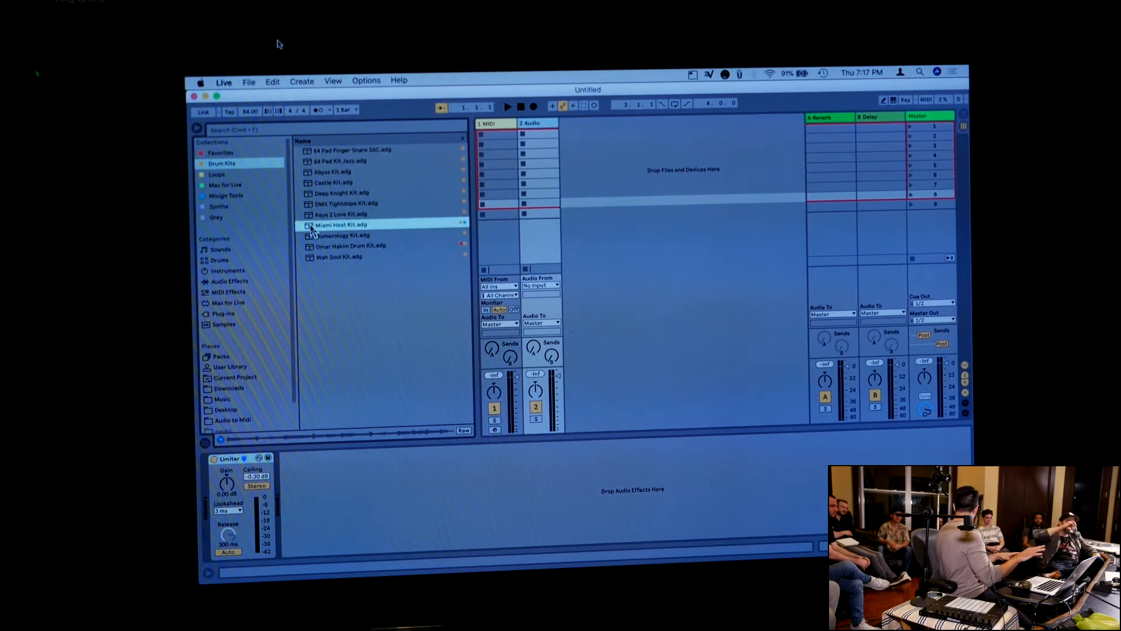
drag(312, 227, 497, 151)
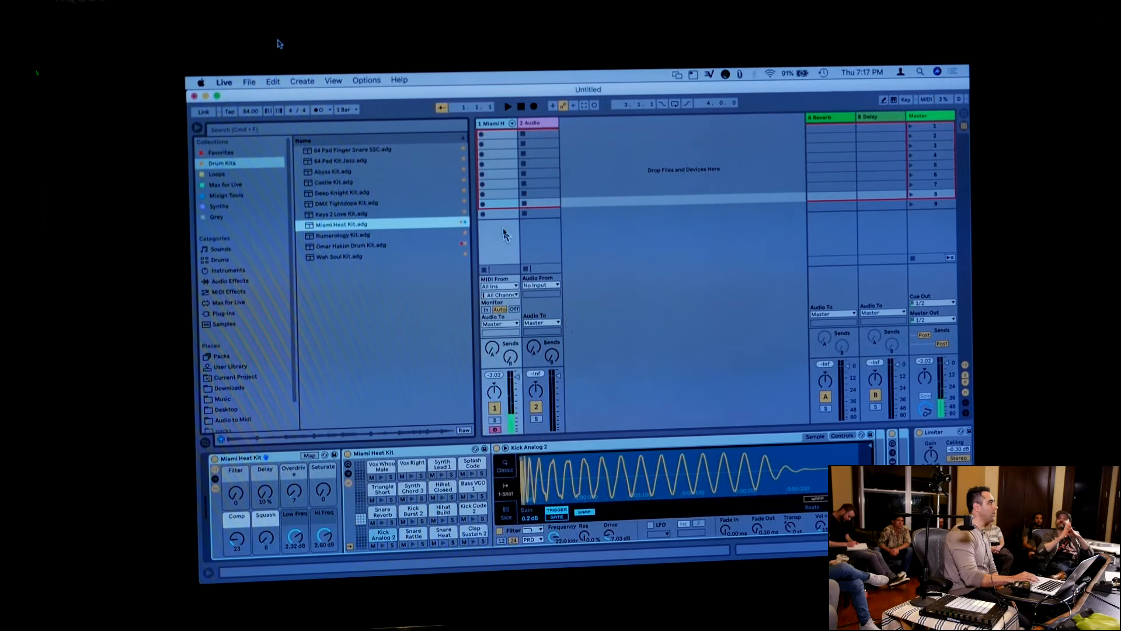
Add Ambient Swells Pad.adg from the Favorites collection on a new track and delete the empty audio track
click(244, 153)
drag(315, 184, 384, 188)
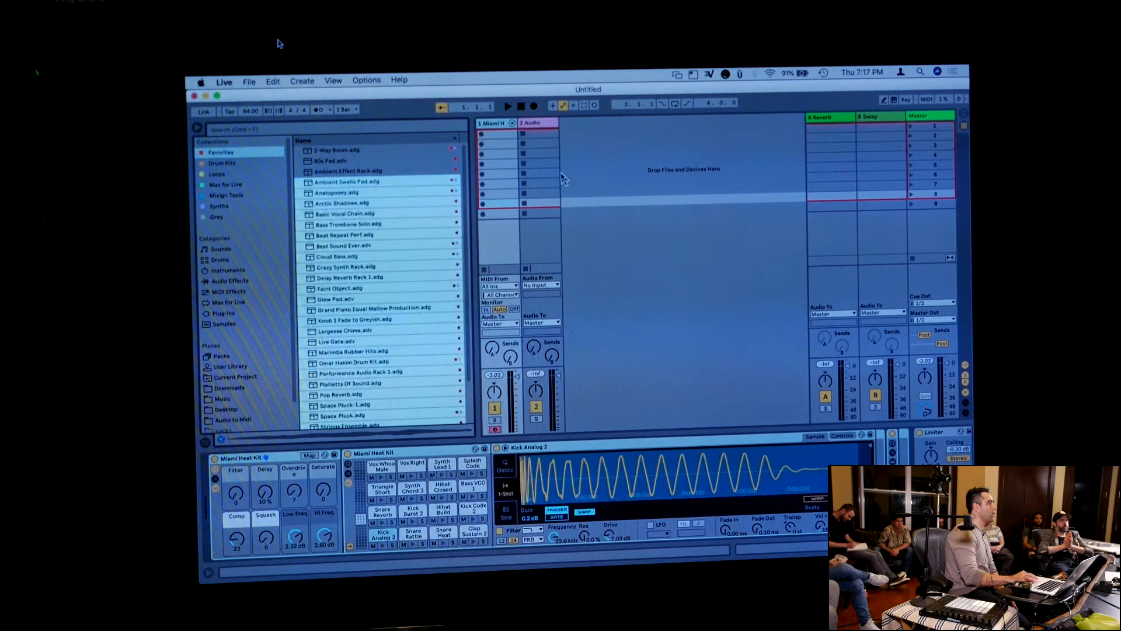
drag(354, 186, 576, 173)
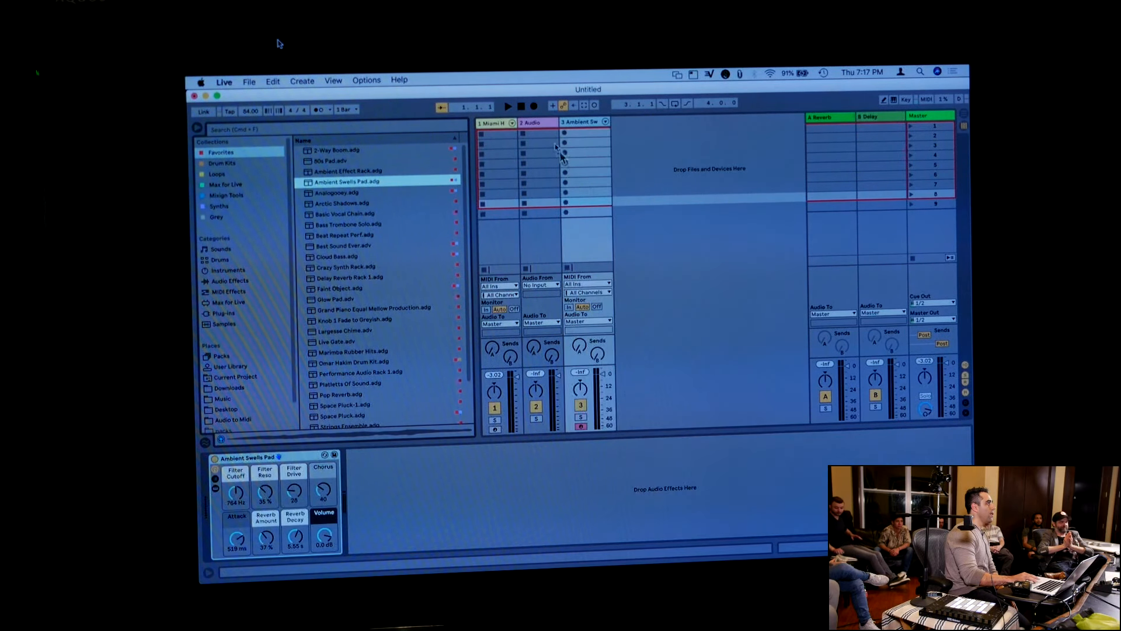
click(543, 129)
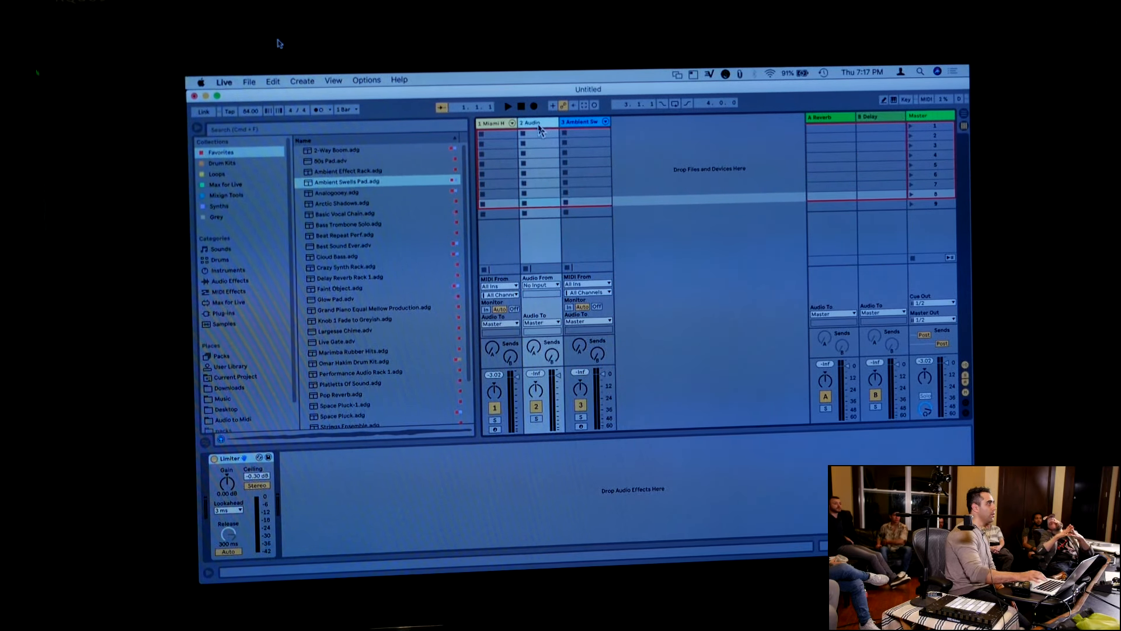
key(Delete)
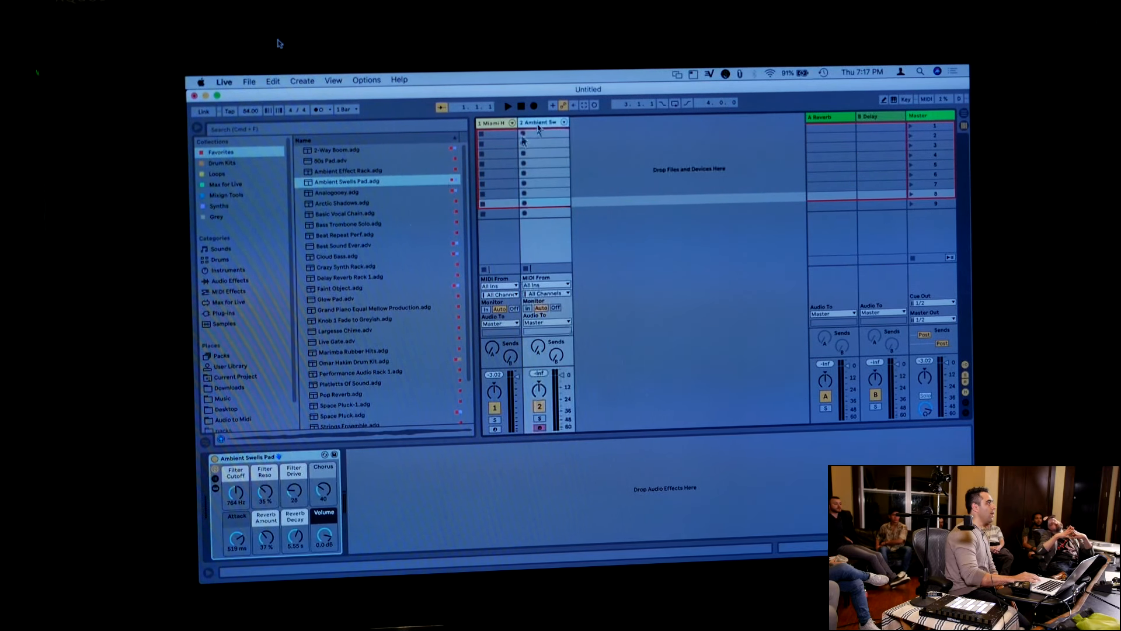
Preview the Booms sounds in the Beat Tools pack and add 2-Way Boom.adg on a new third track
click(236, 358)
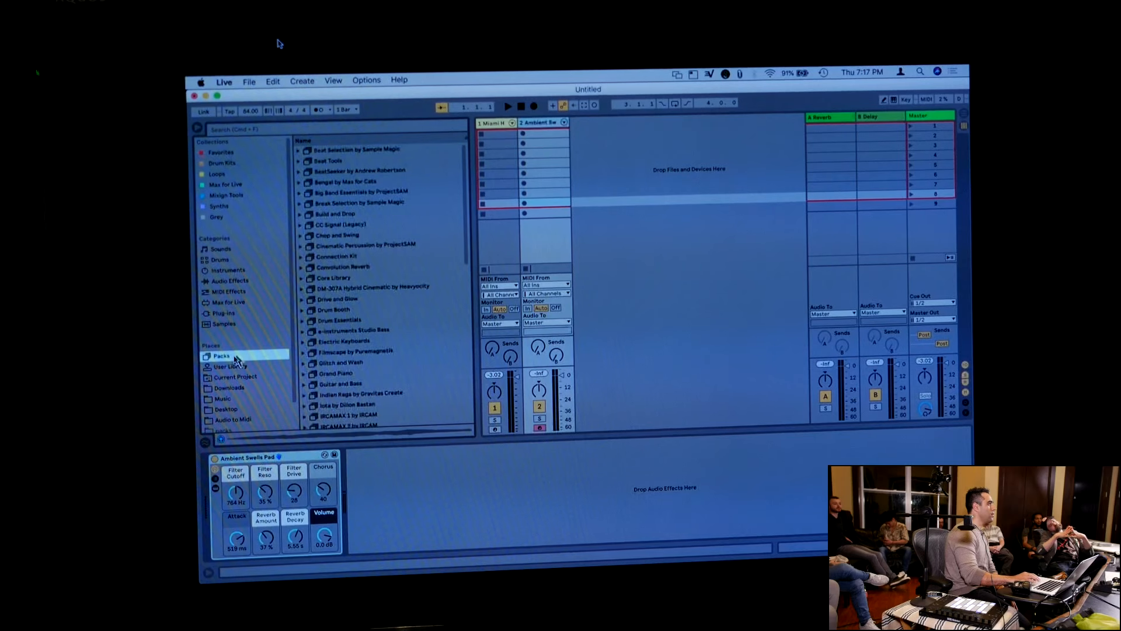
click(298, 162)
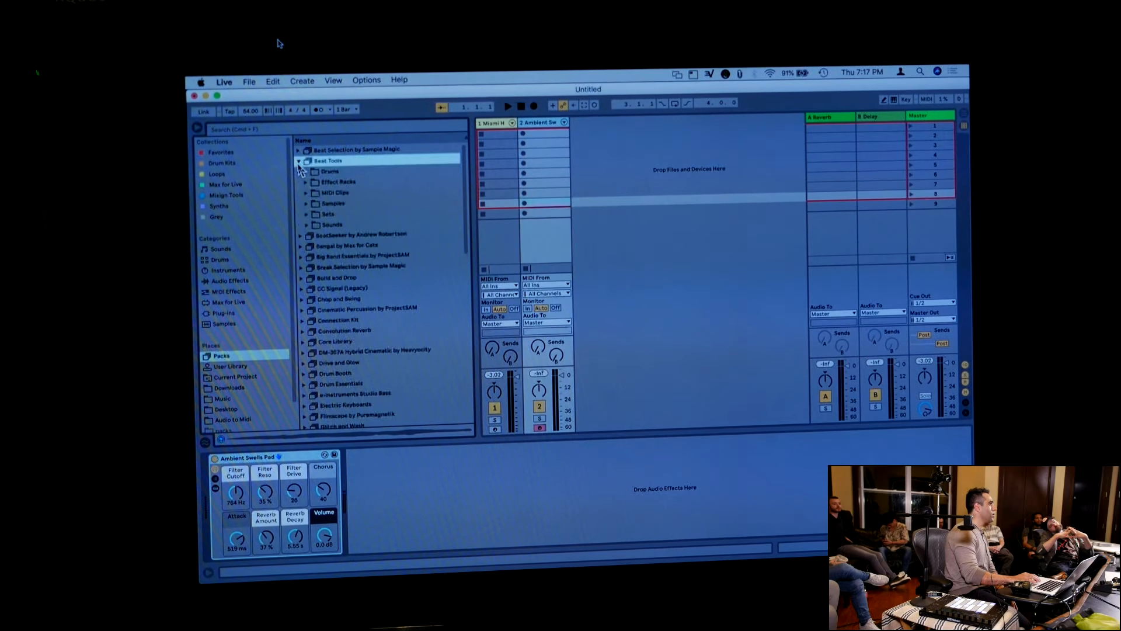
click(307, 225)
click(314, 247)
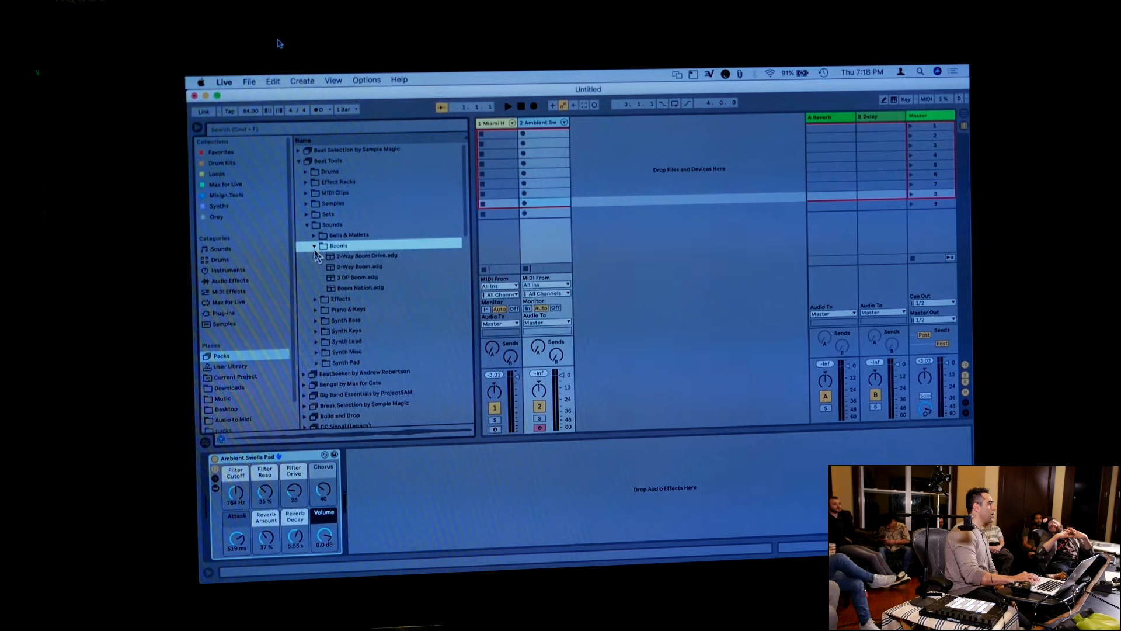
click(326, 257)
click(330, 266)
key(Down)
key(Down)
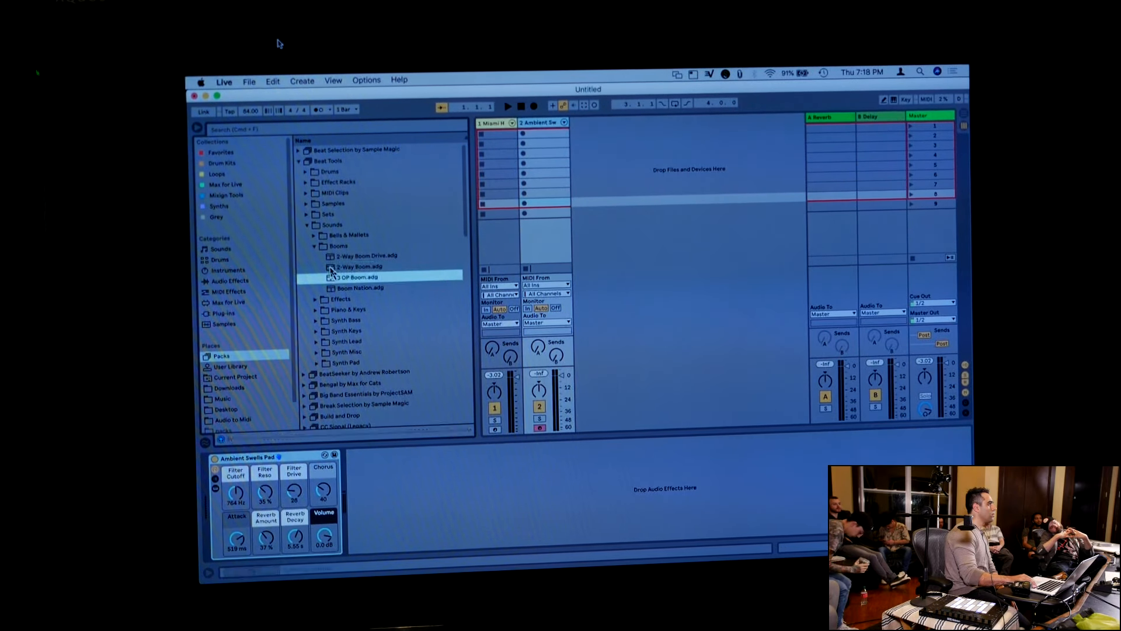
key(Up)
key(Up)
drag(331, 268, 604, 227)
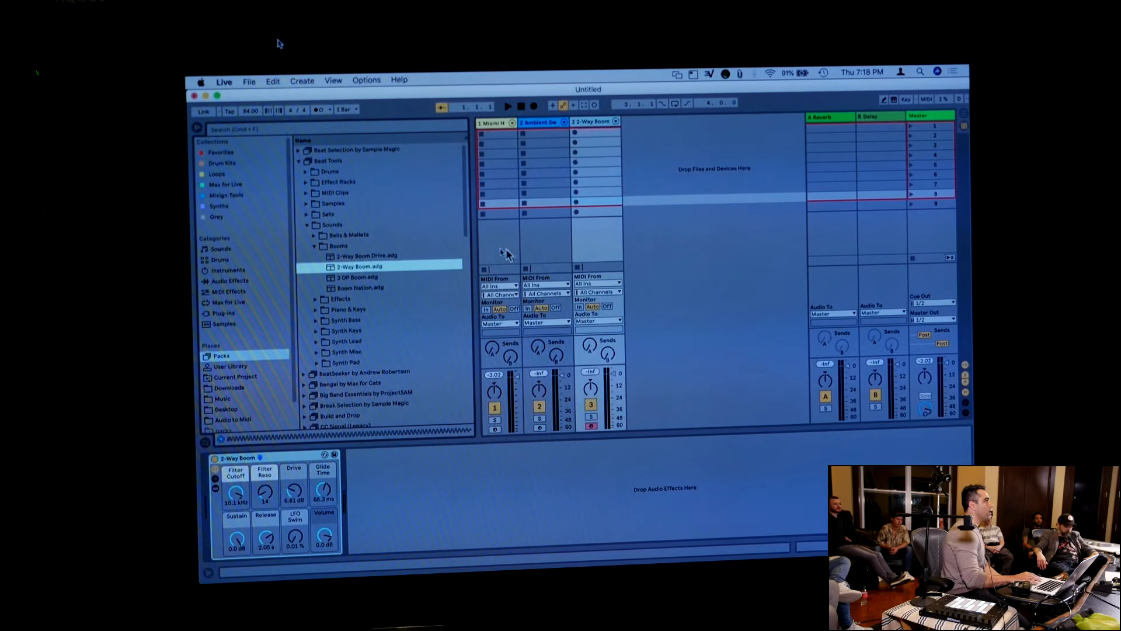
Hide the browser and select the Miami Heat Kit drum track to show its devices
key(super+alt+b)
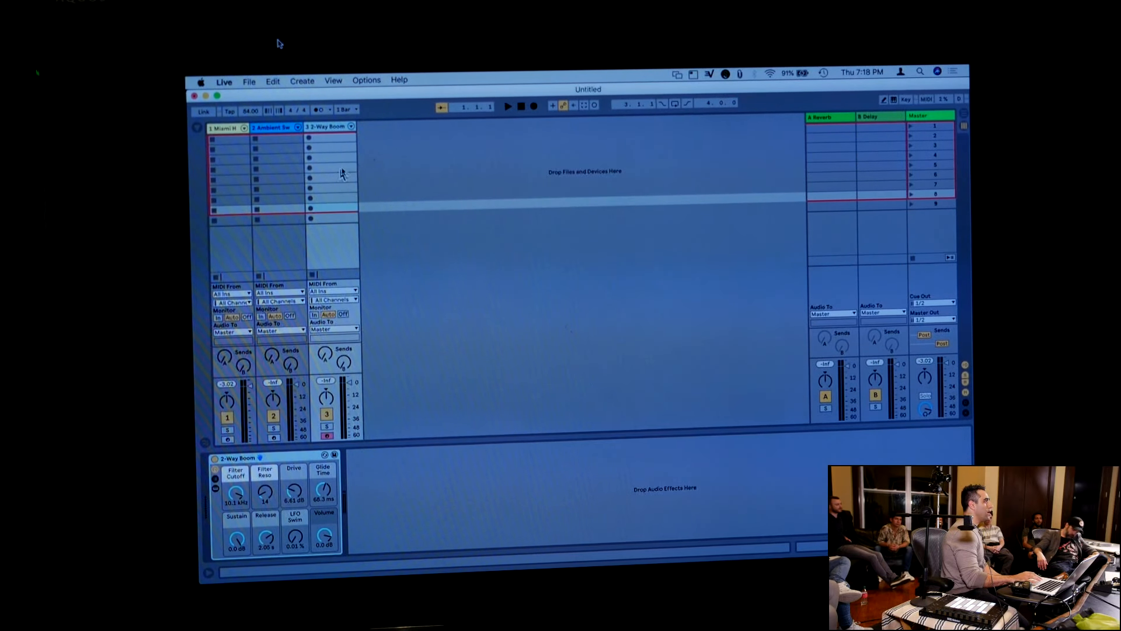
click(231, 129)
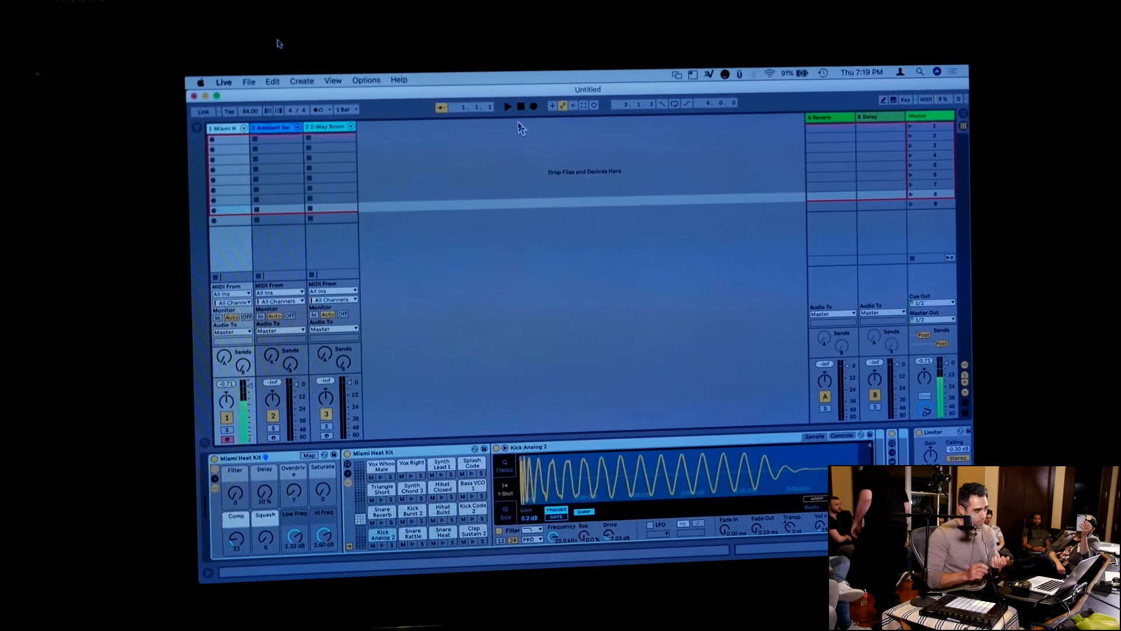
Capture the drum pattern just played as a MIDI clip on the Miami Heat Kit track, view its notes and delete it
click(584, 107)
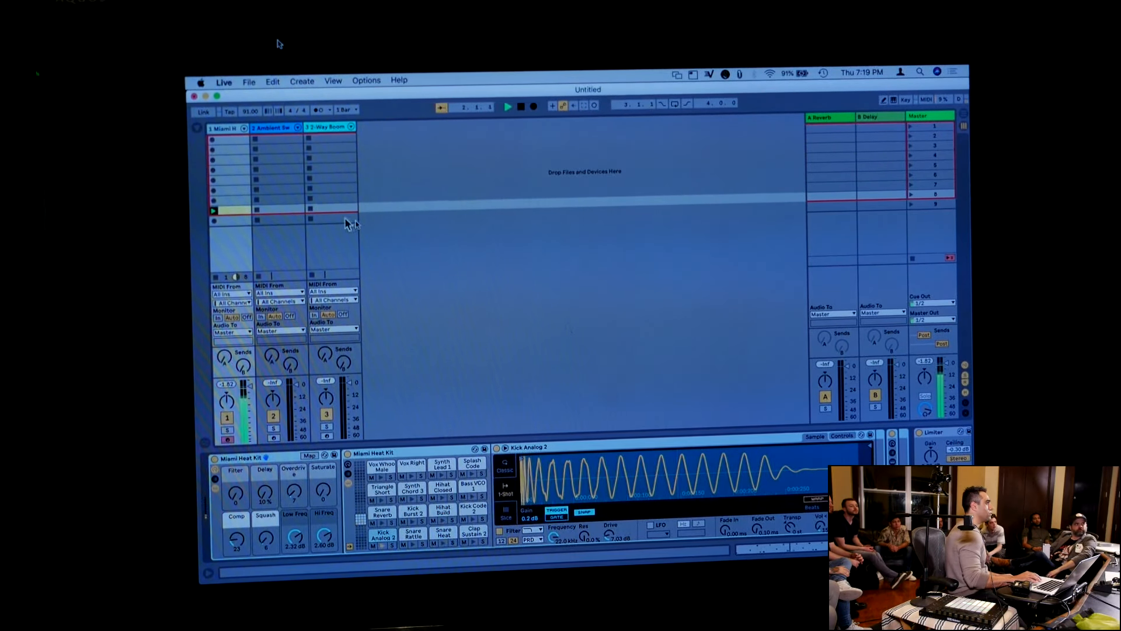
click(232, 210)
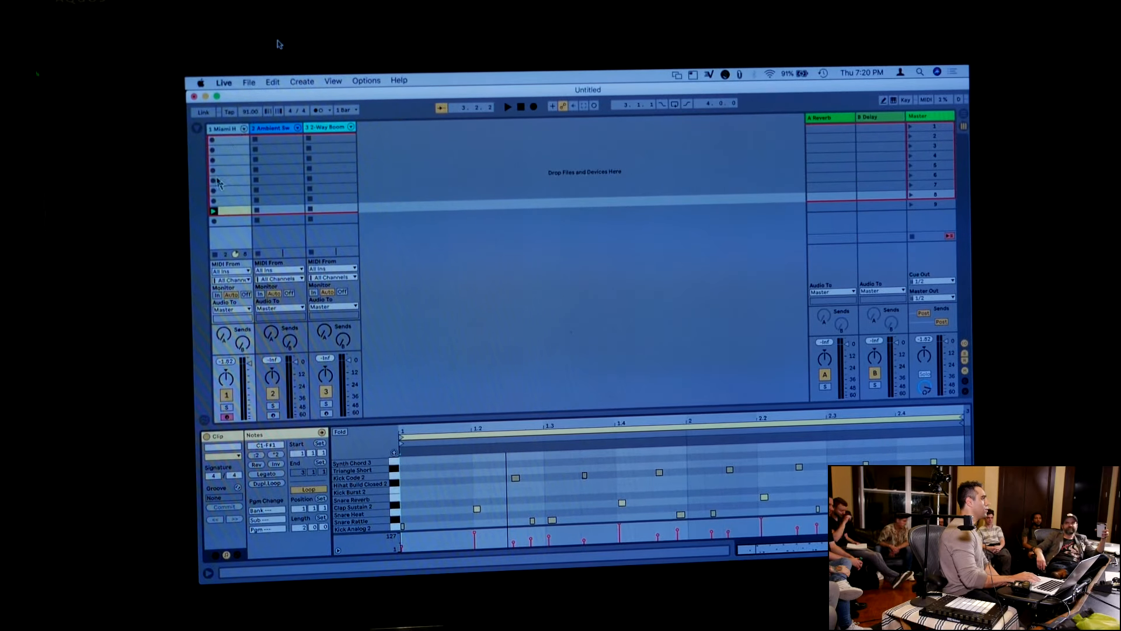
key(Delete)
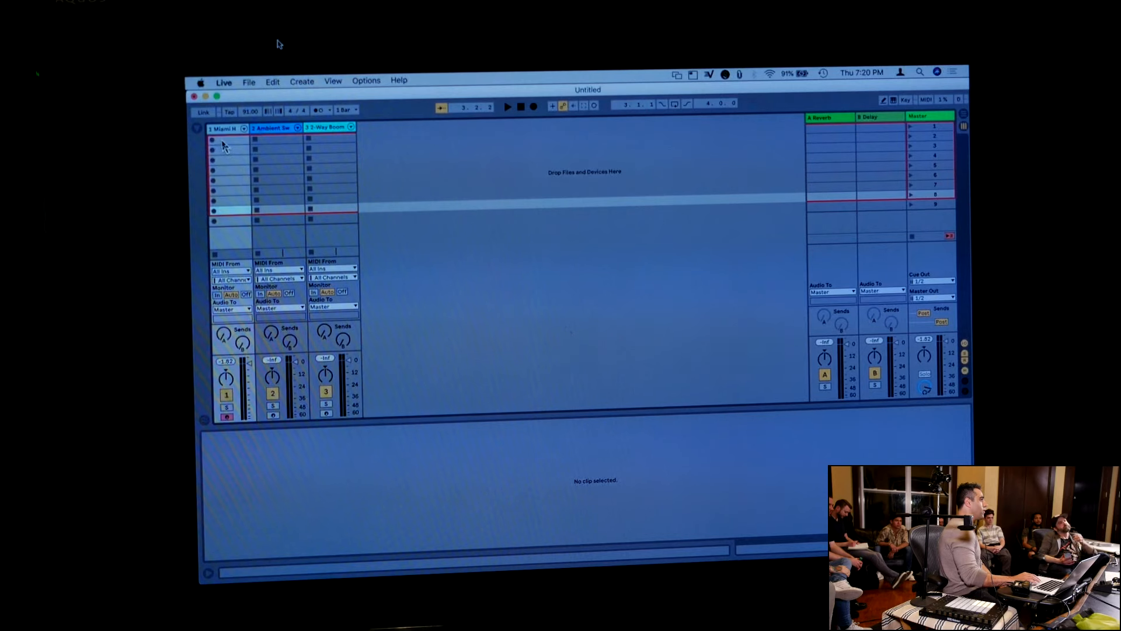
Set the tempo to 110 BPM and turn on the metronome with a count-in of 2 Bars
click(319, 113)
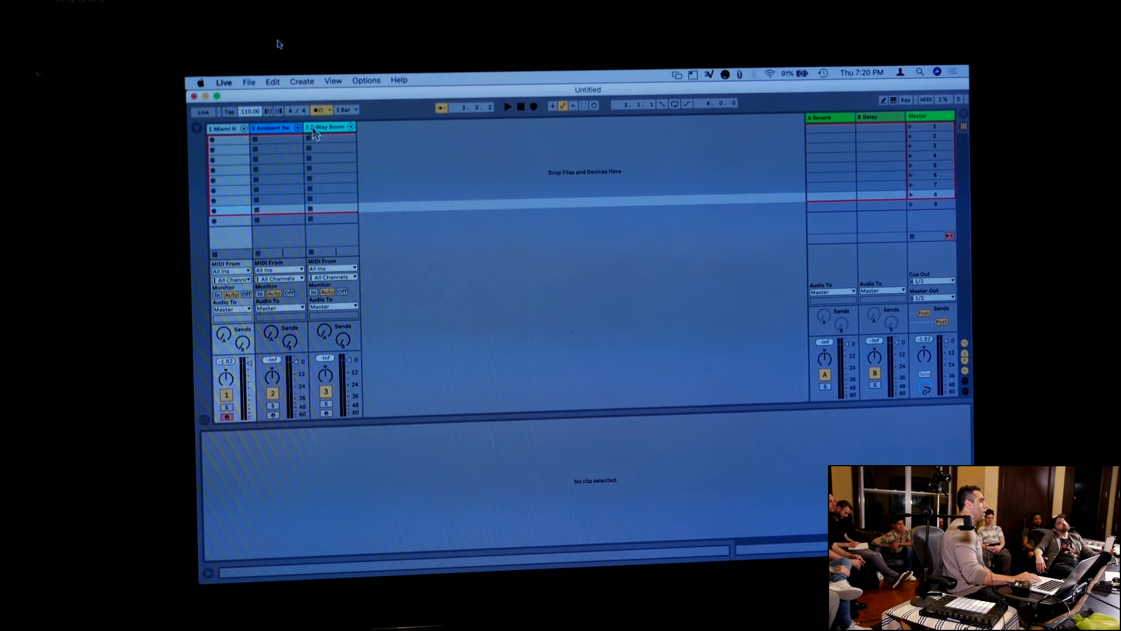
click(329, 111)
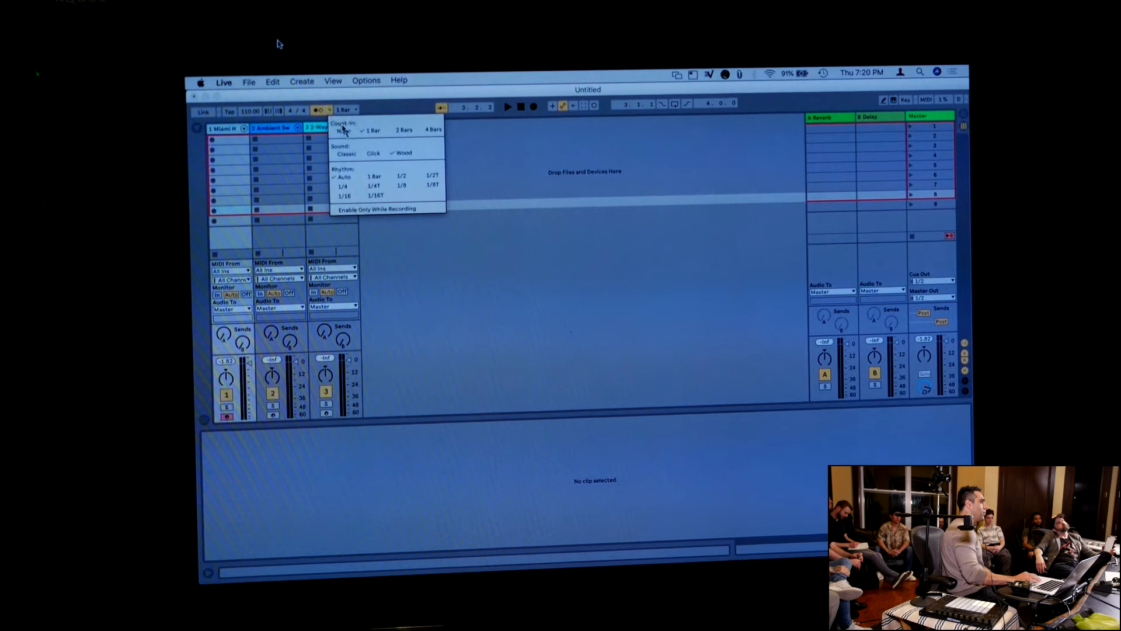
click(402, 132)
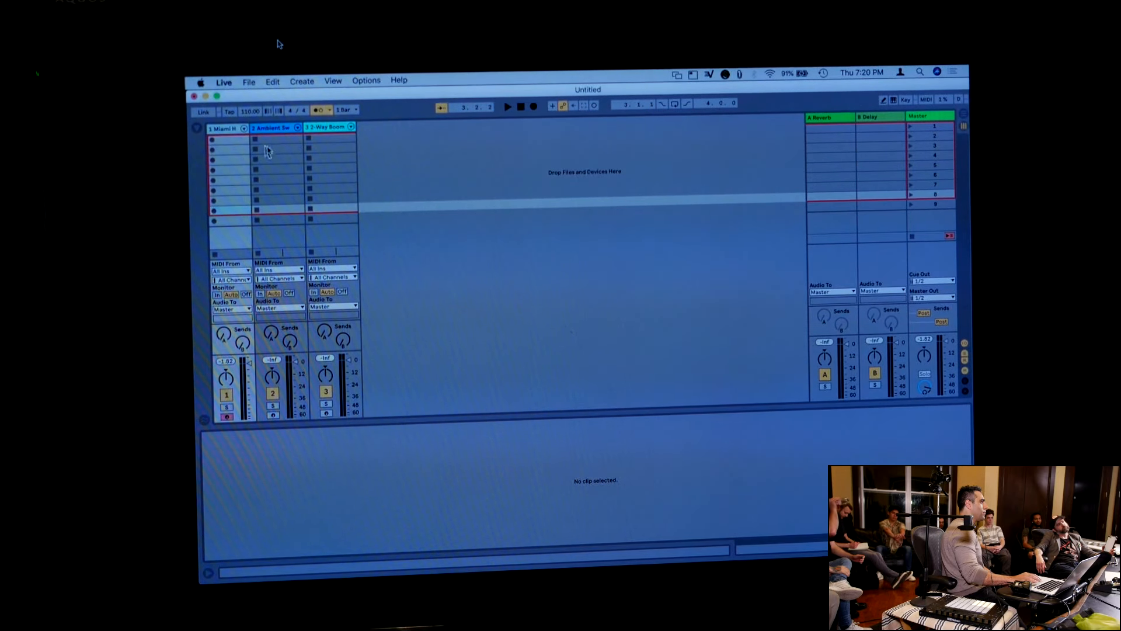
Record a four-bar drum clip in the Miami Heat Kit track's first slot and play it back with the metronome off
click(213, 142)
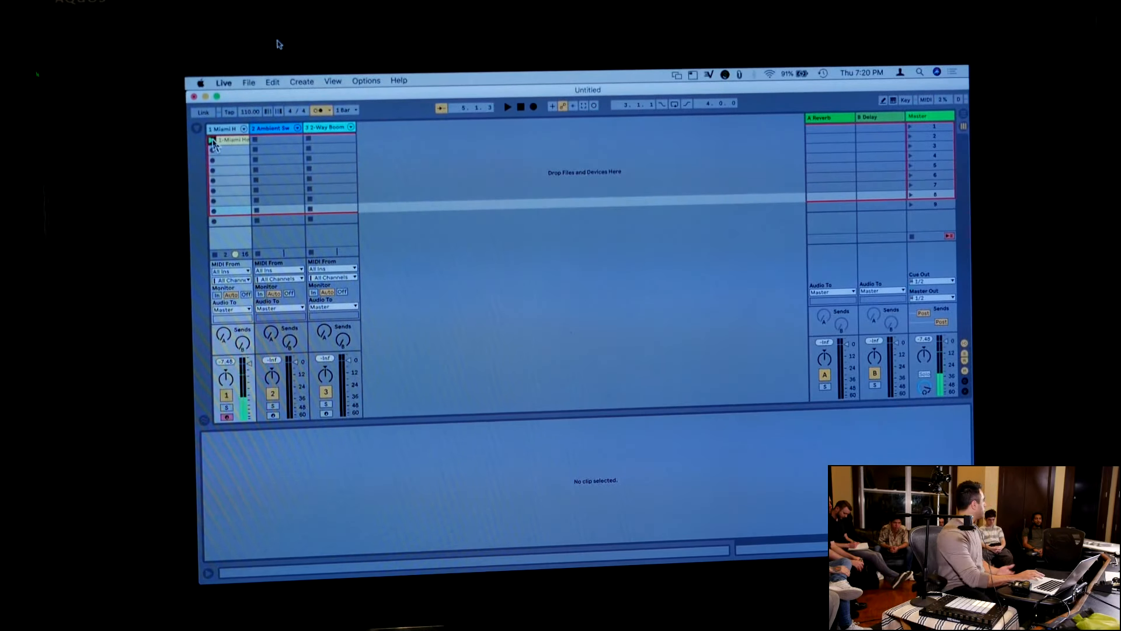
click(229, 141)
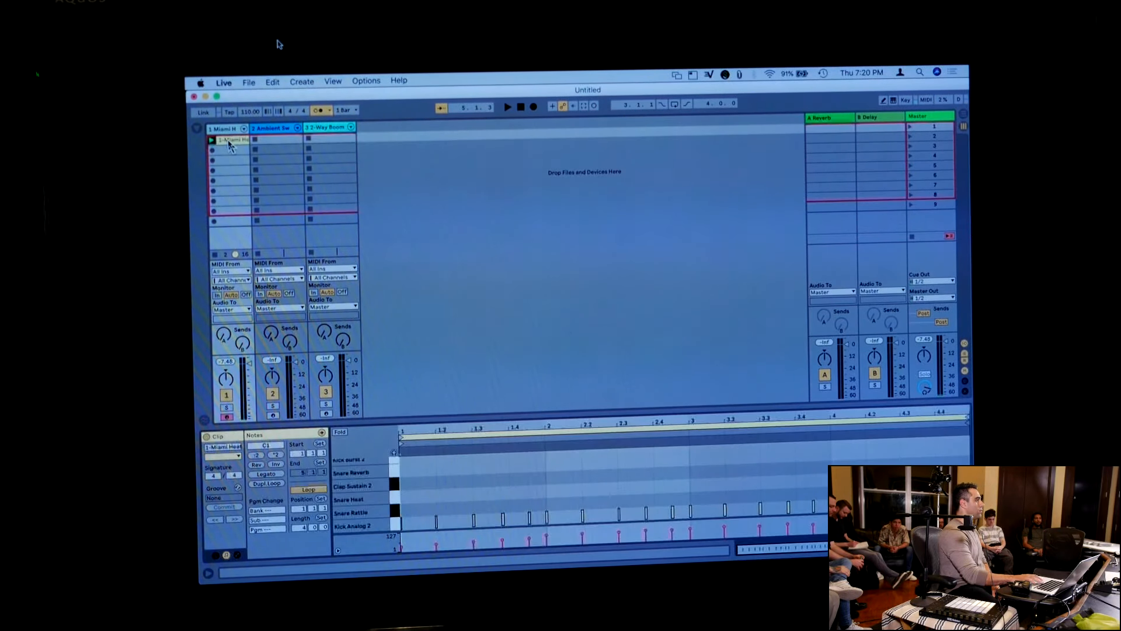
key(space)
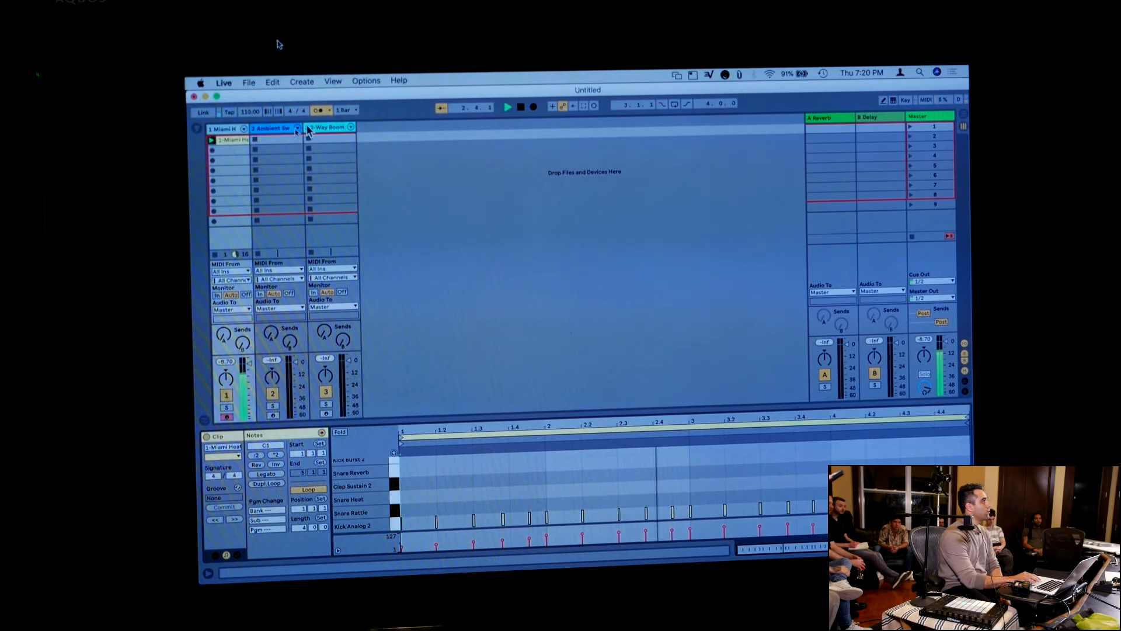
click(318, 111)
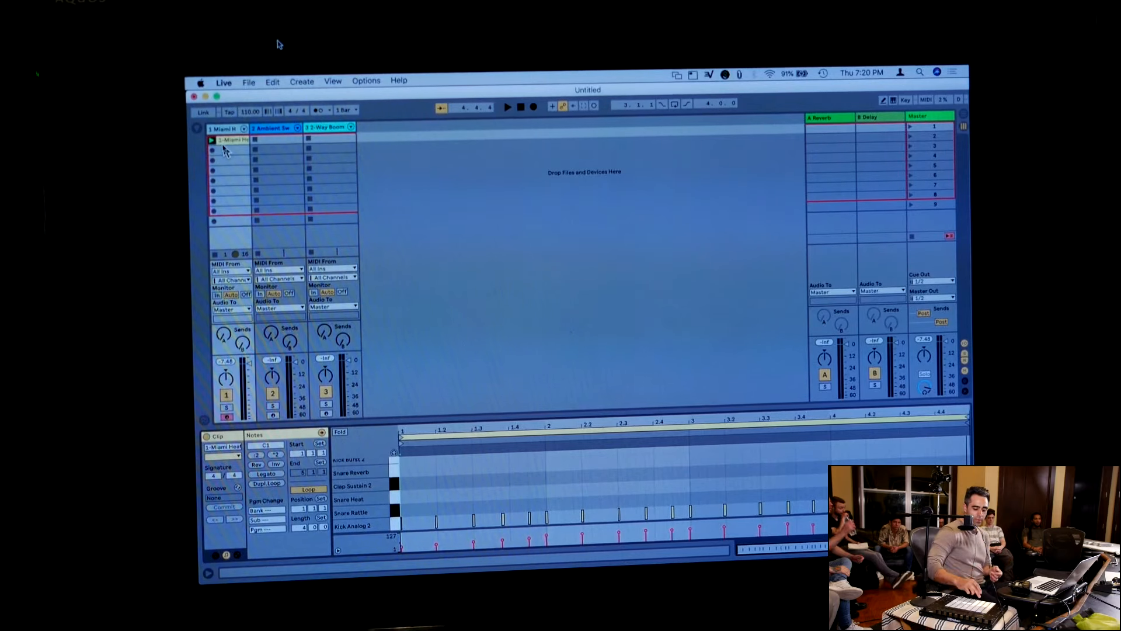
key(space)
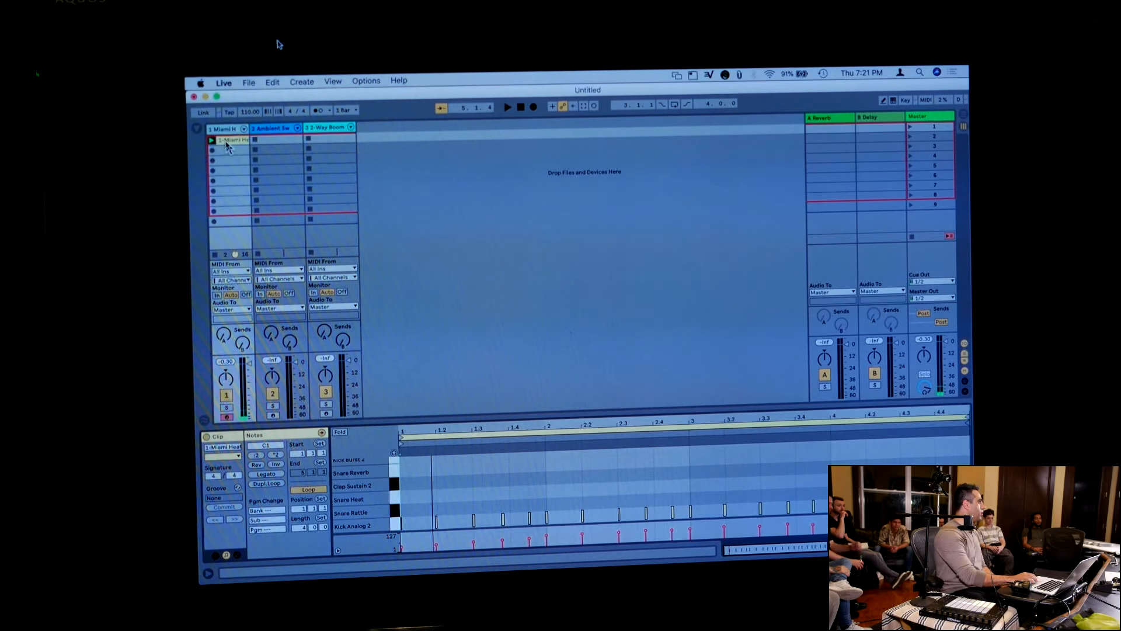
Copy the recorded drum clip into the second slot of the same track and delete the copy
right_click(227, 144)
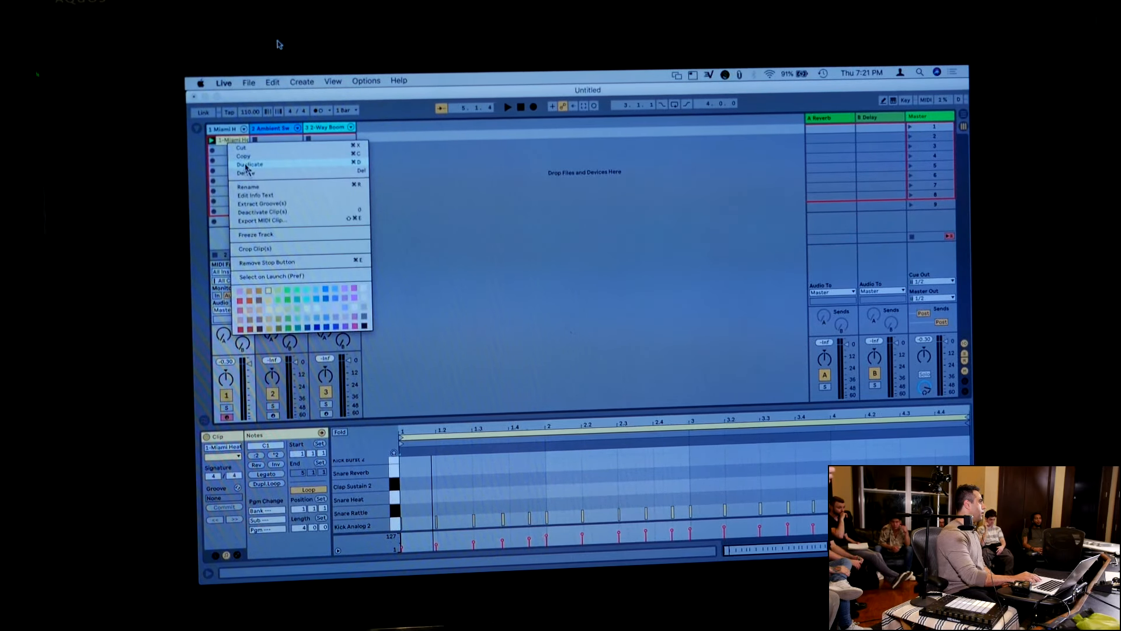
click(243, 156)
right_click(236, 151)
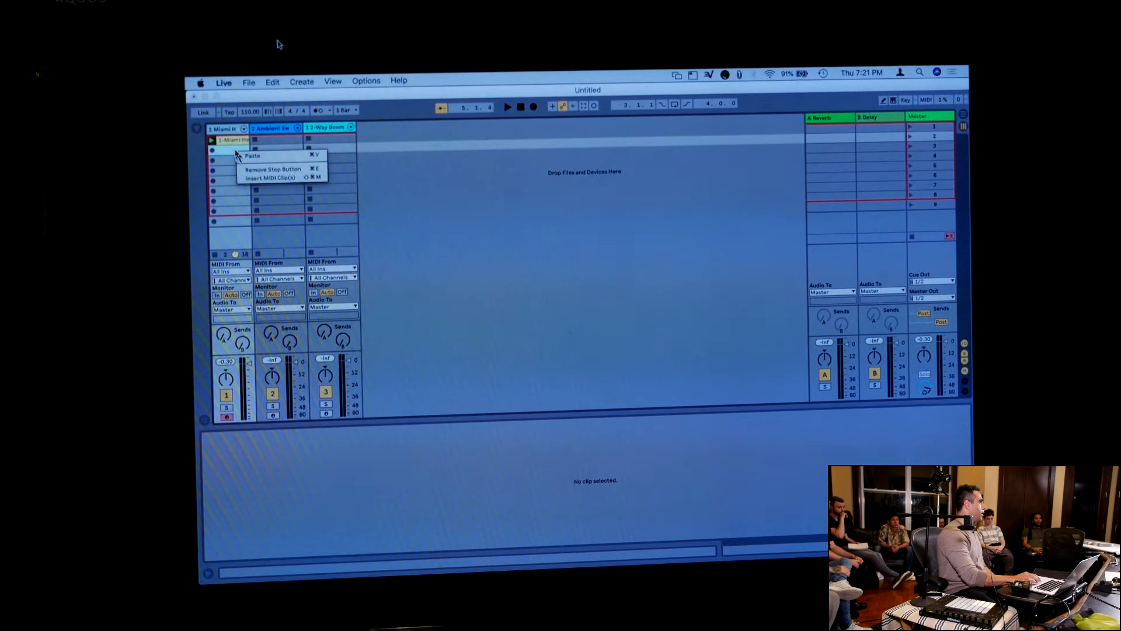
click(241, 155)
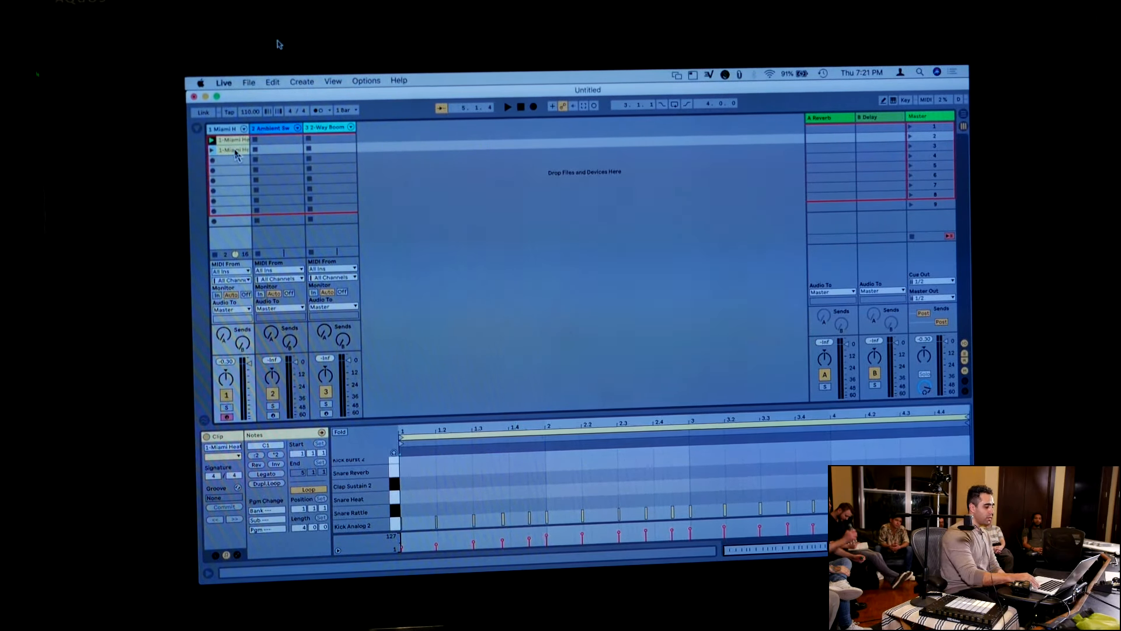
key(Delete)
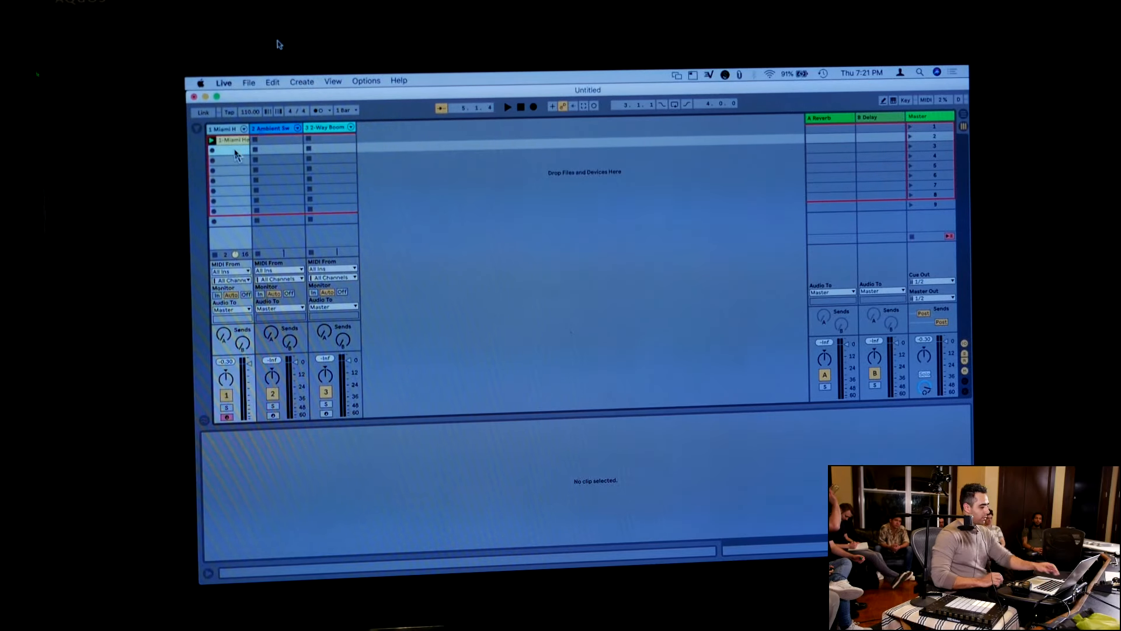
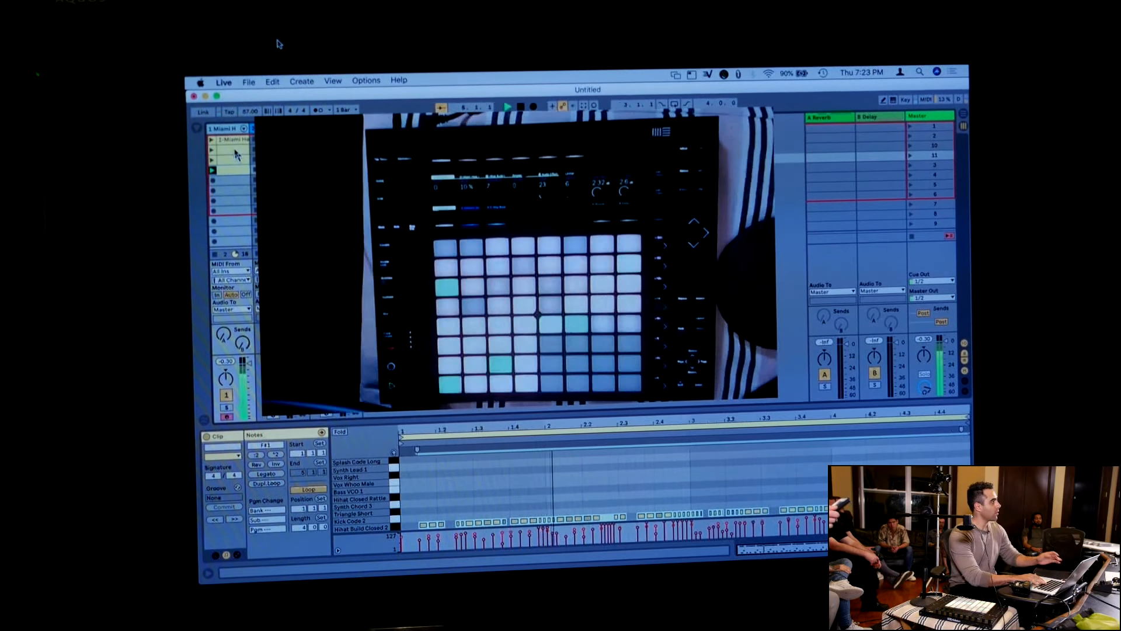
Stop playback and compare the notes of the Miami Heat Kit clips in the second, third and fourth slots
key(space)
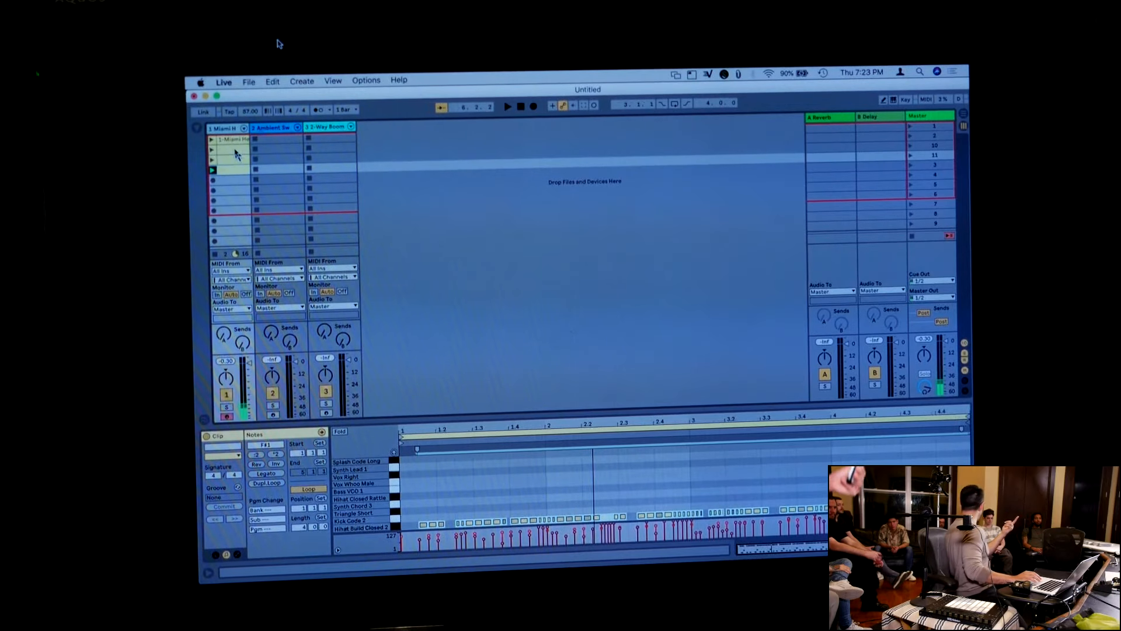
click(236, 154)
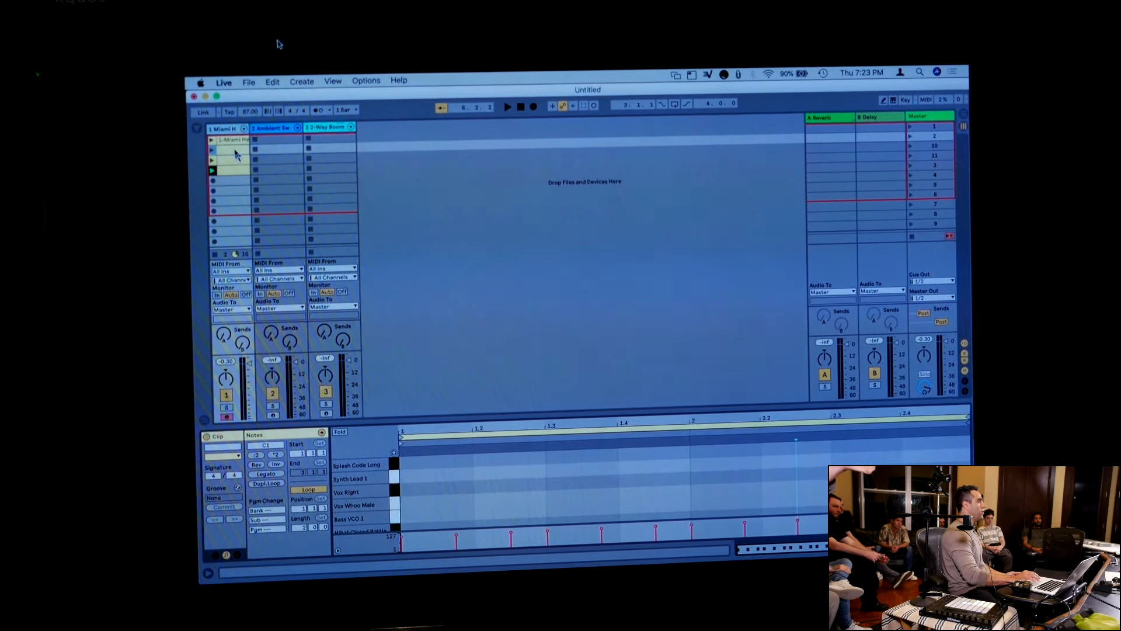
click(236, 158)
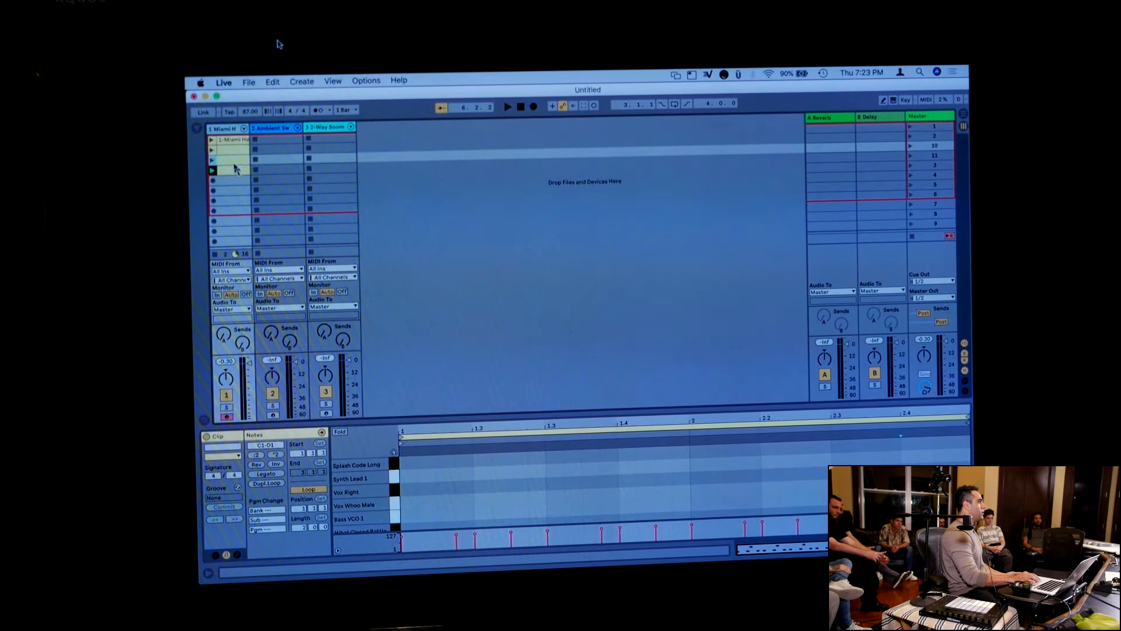
click(233, 171)
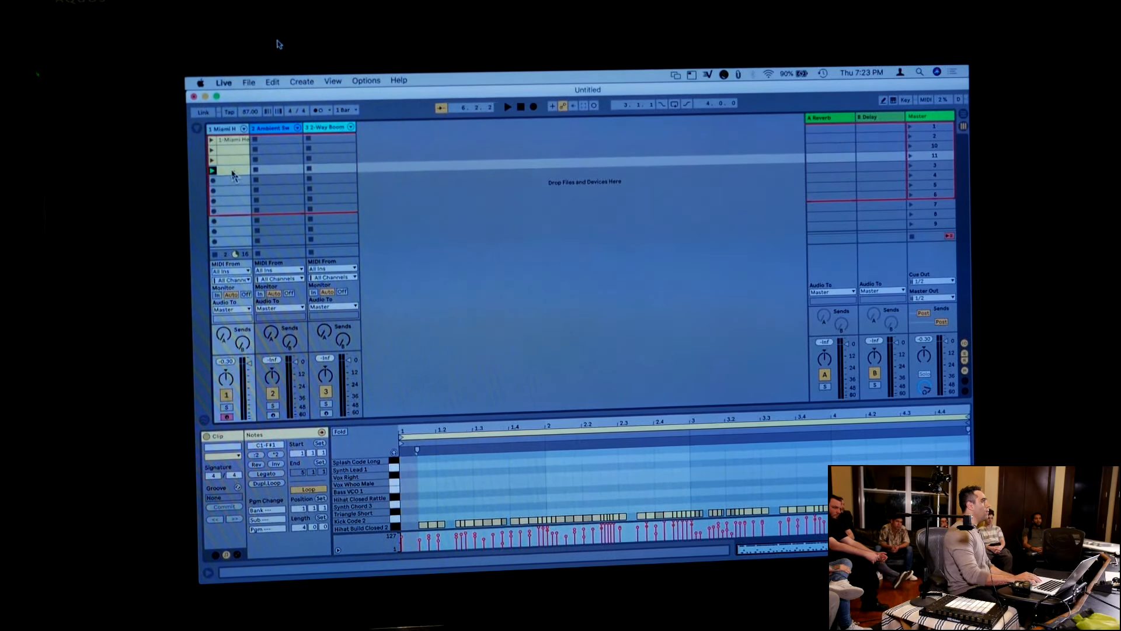
Capture the chords just played as a MIDI clip on the Ambient Swells Pad track, then briefly open its instrument swap browser
click(274, 134)
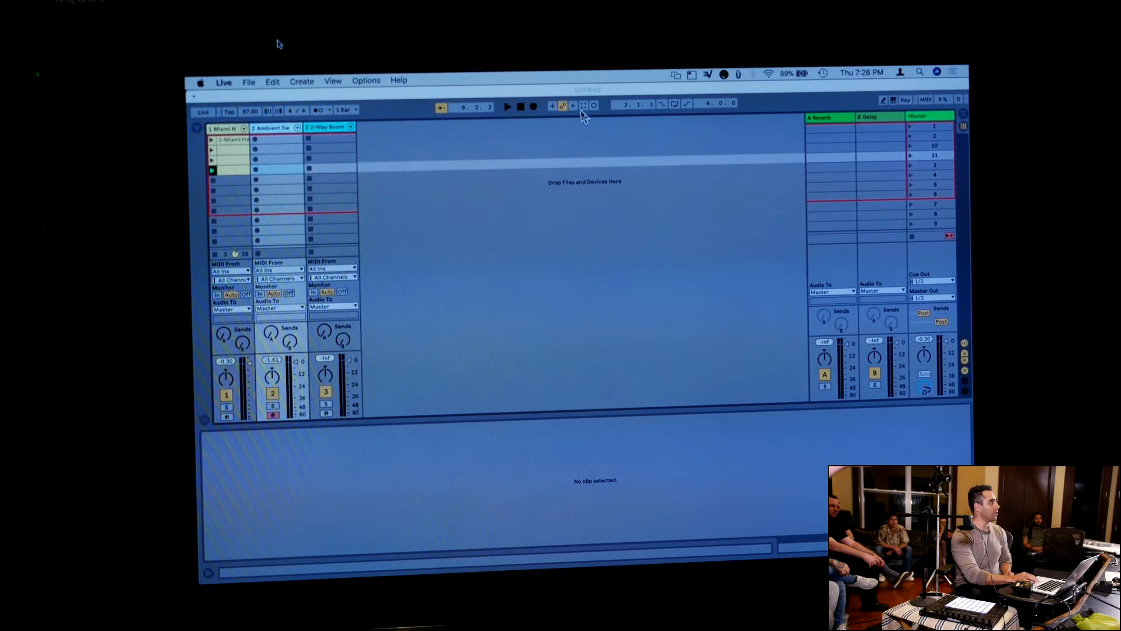
click(584, 107)
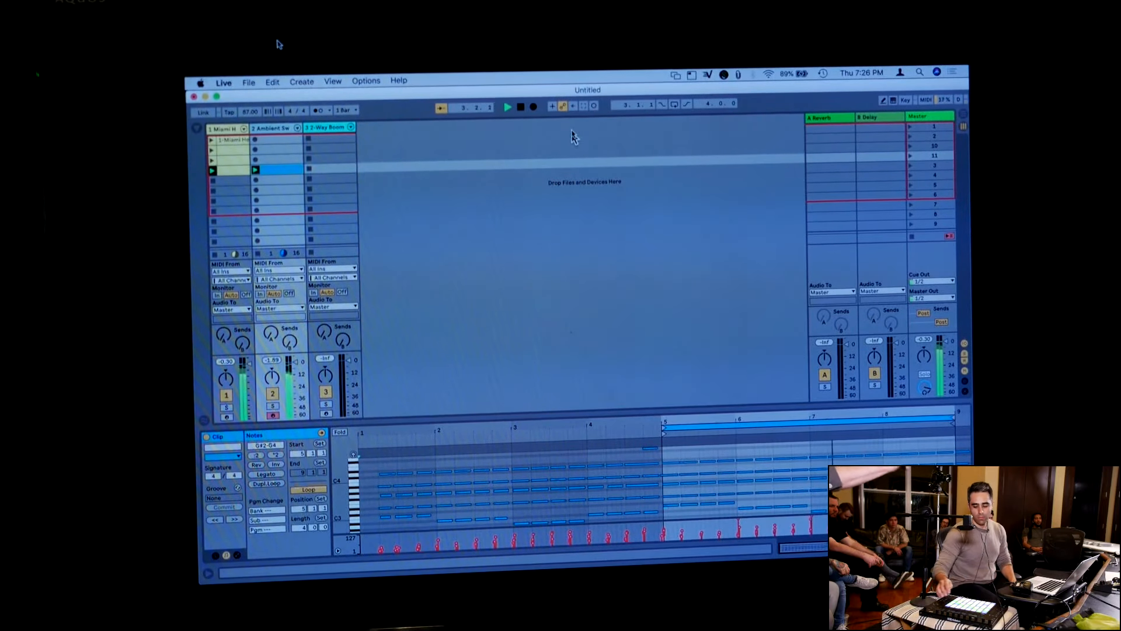
key(q)
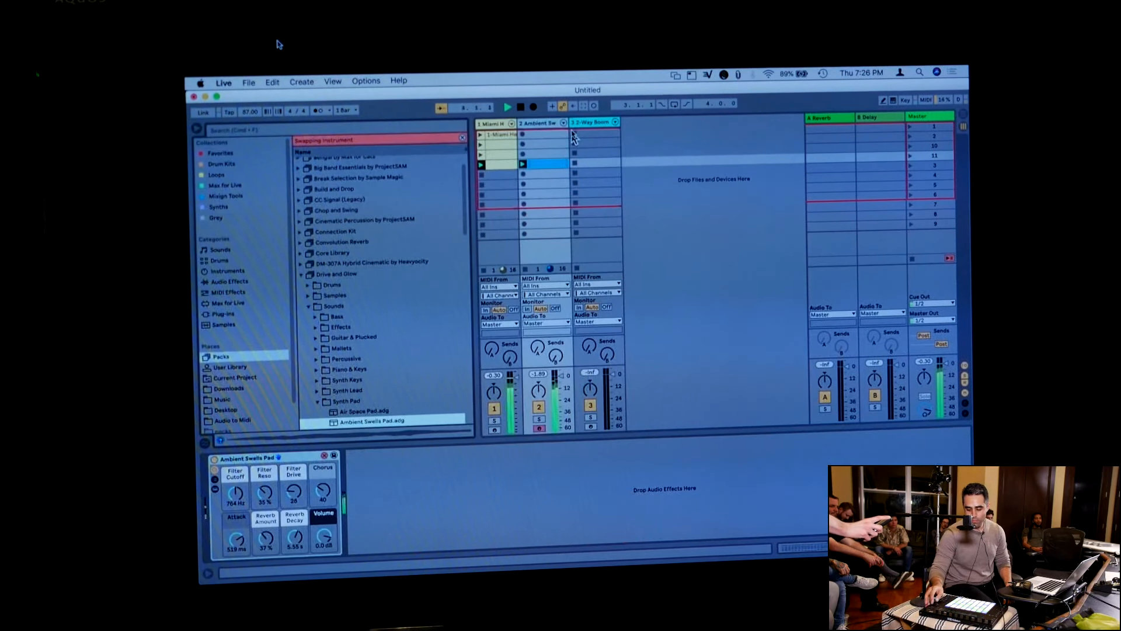
key(q)
Capture the bass line played over the running clips as a MIDI clip on the 2-Way Boom track and view its notes
key(Right)
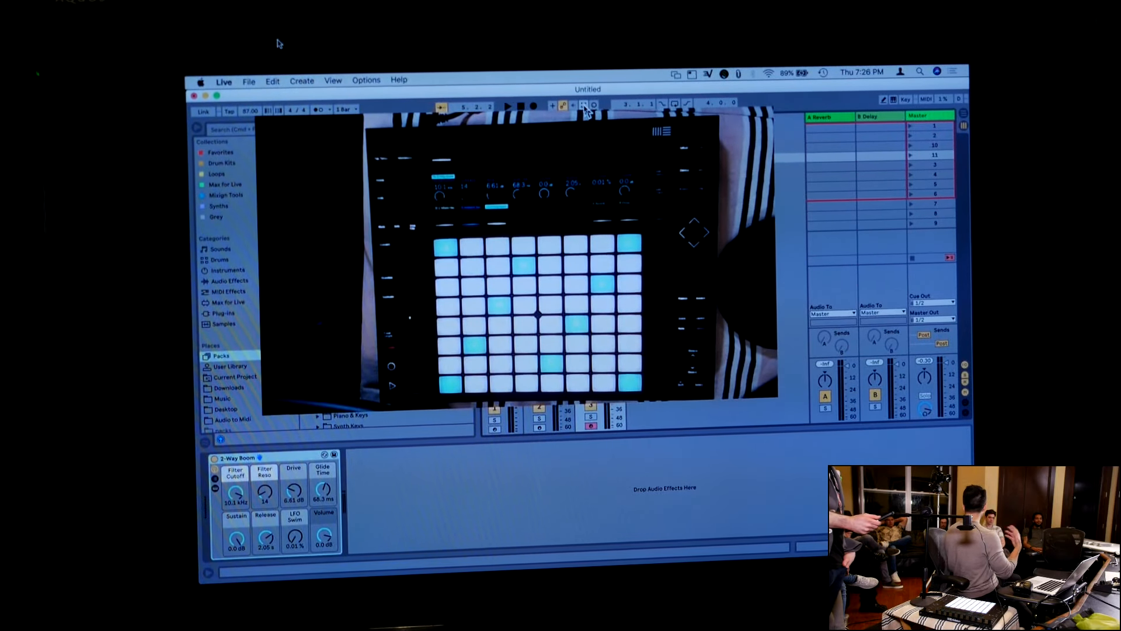
key(space)
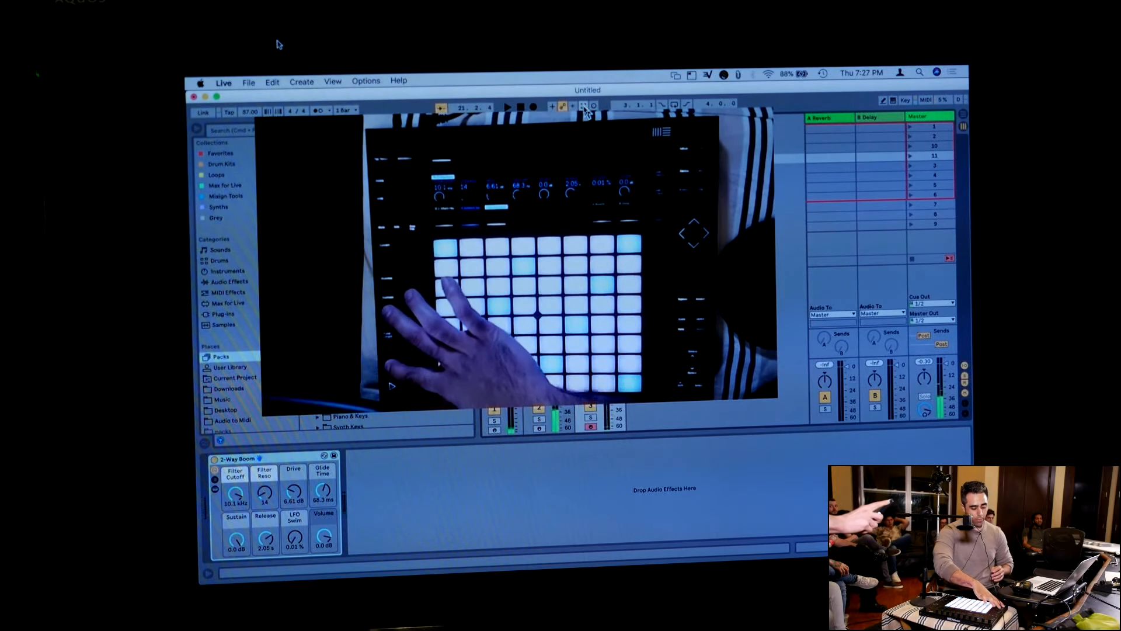
key(space)
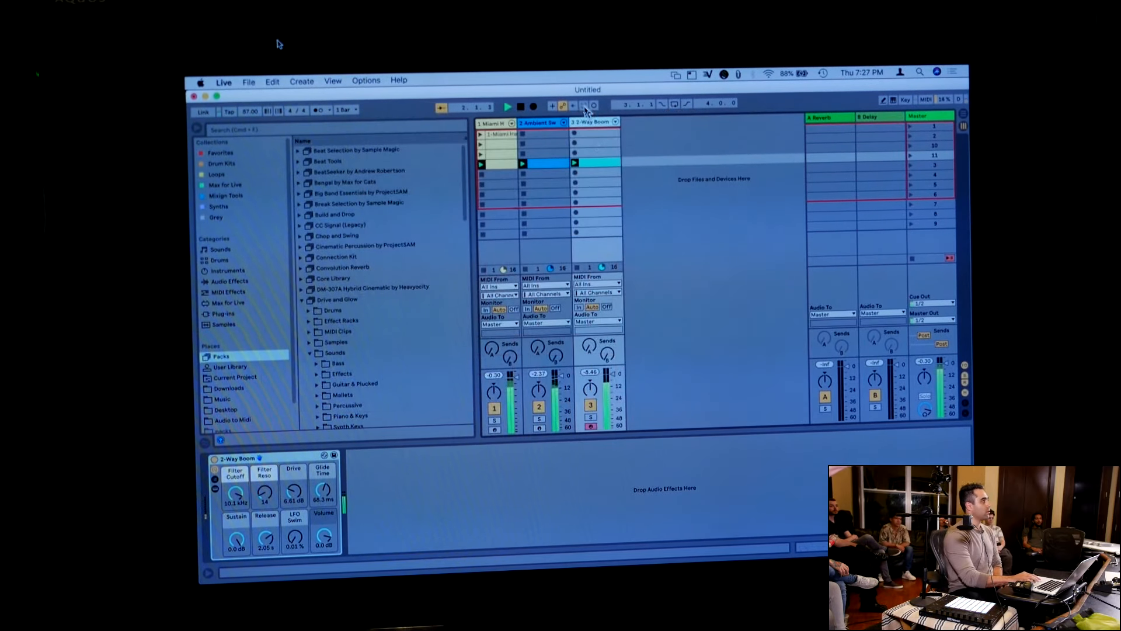
click(595, 163)
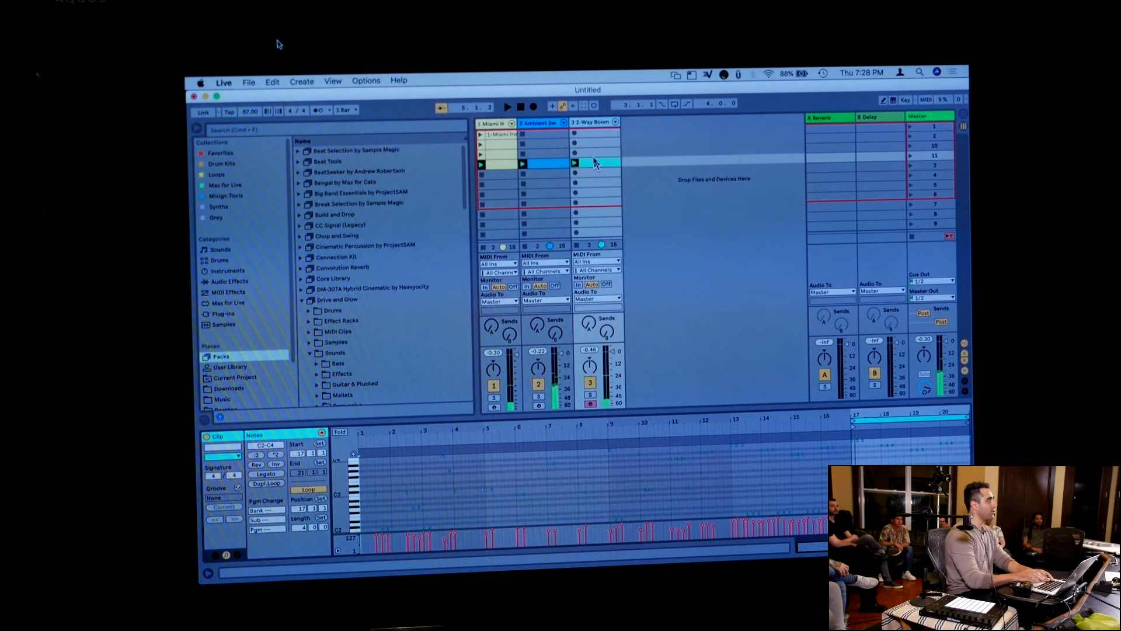
Insert a new MIDI track after the 2-Way Boom track and browse the available instruments
click(302, 81)
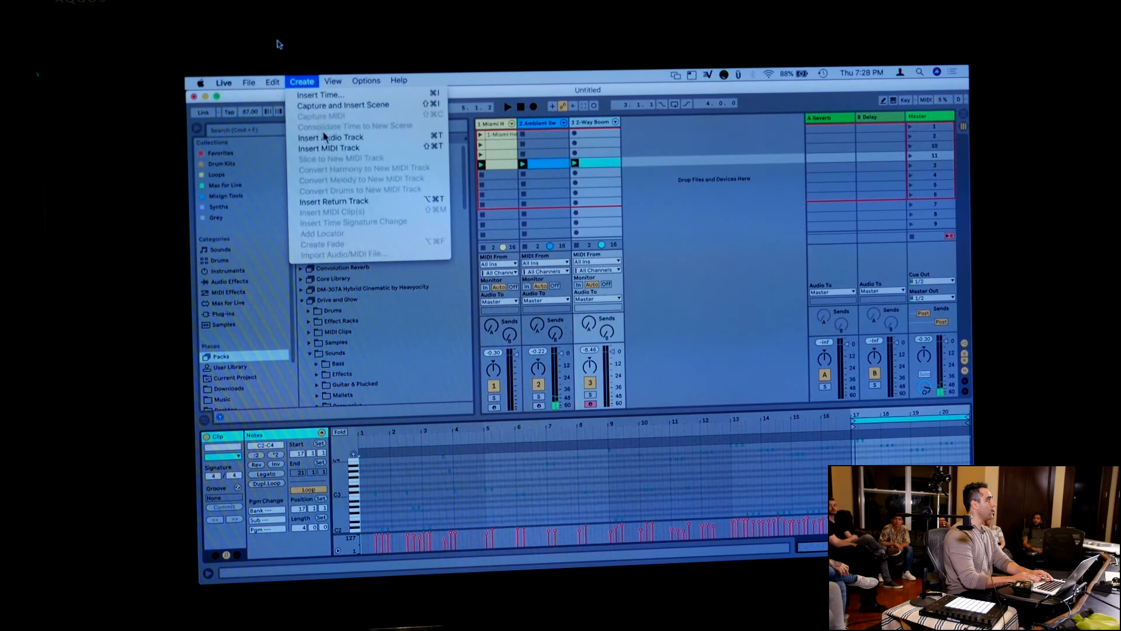
click(331, 149)
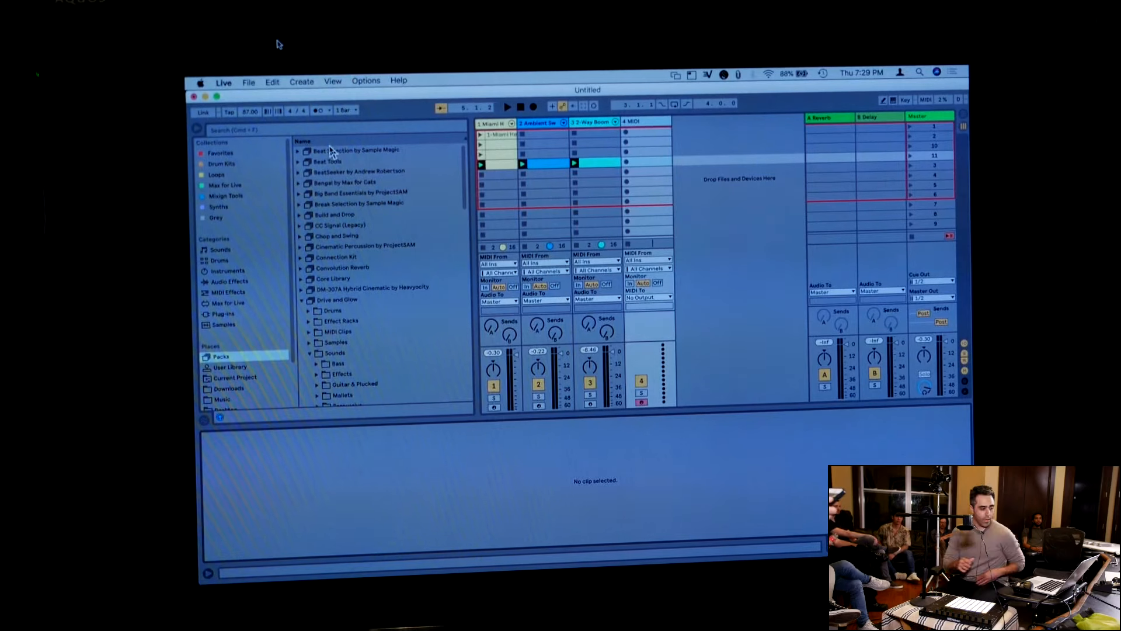
click(228, 272)
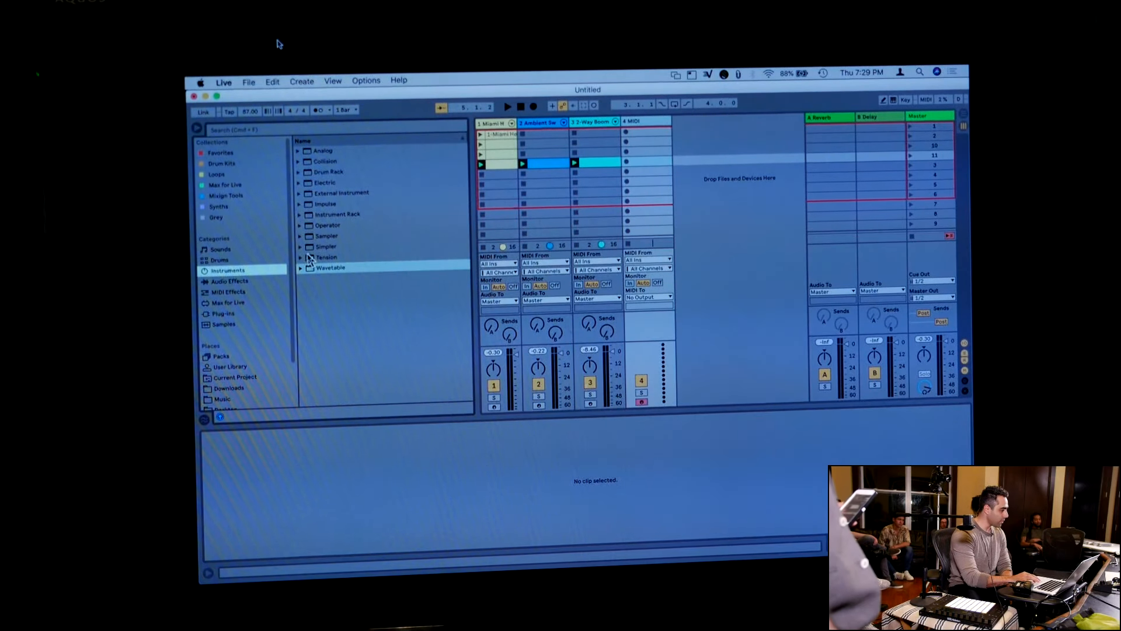
Search the sounds for piano and load Grand Piano Equal Mellow Production.adg onto the new MIDI track
click(221, 250)
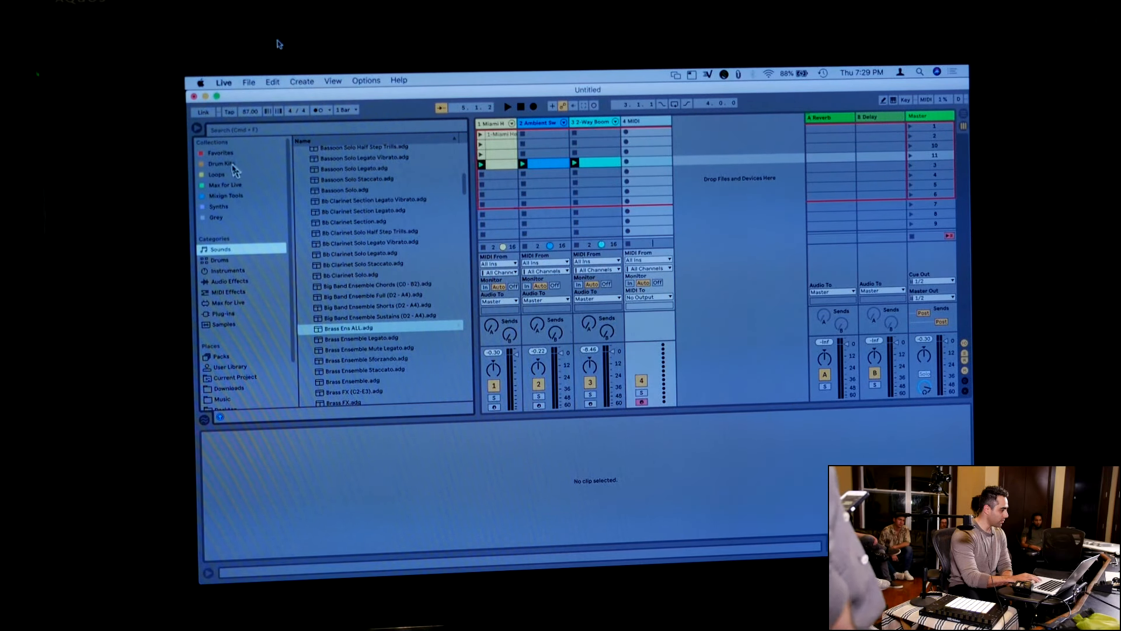
click(234, 132)
text(pi)
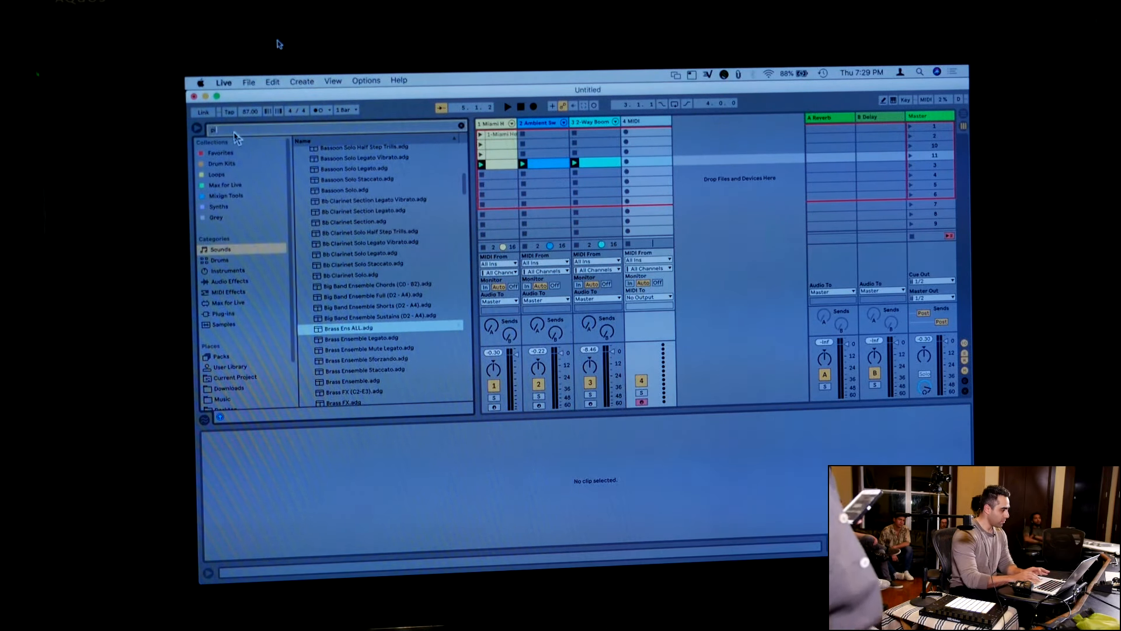
text(ano)
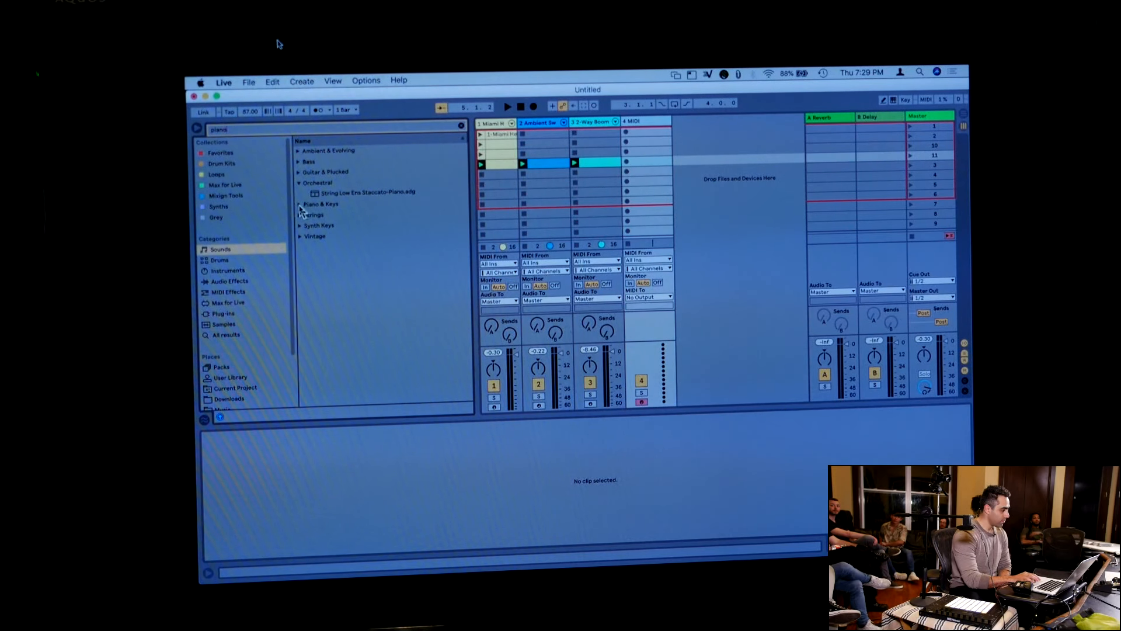
click(313, 205)
scroll(333, 289, down, 3)
scroll(333, 292, down, 4)
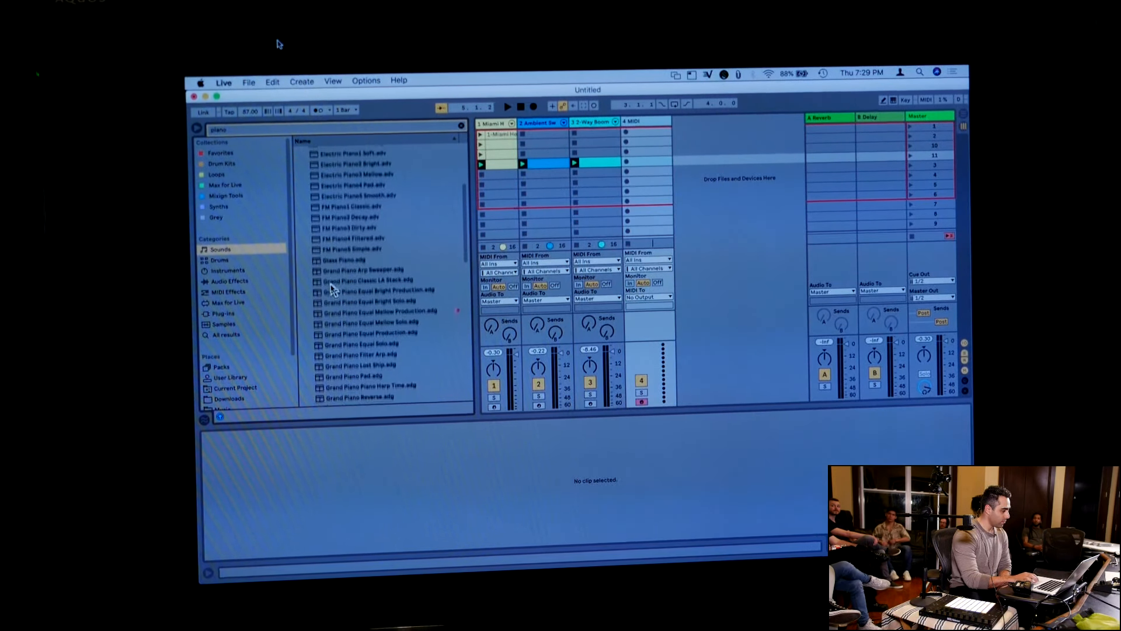
drag(341, 310, 654, 211)
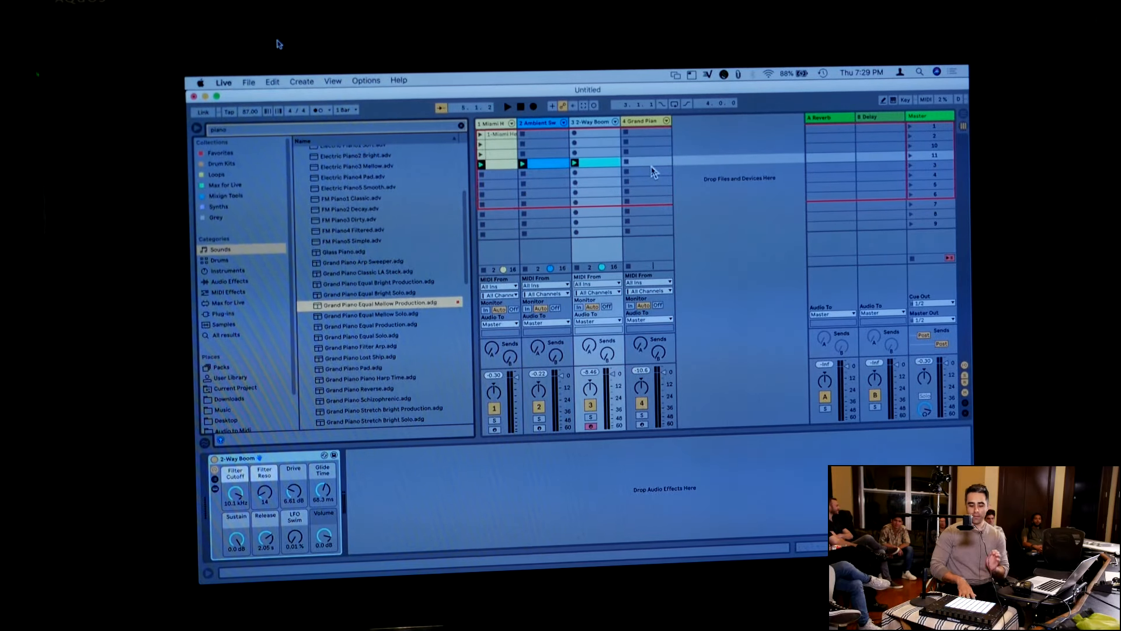
Add the Arpeggiator MIDI effect to the Grand Piano track and adjust its synced rate
click(652, 171)
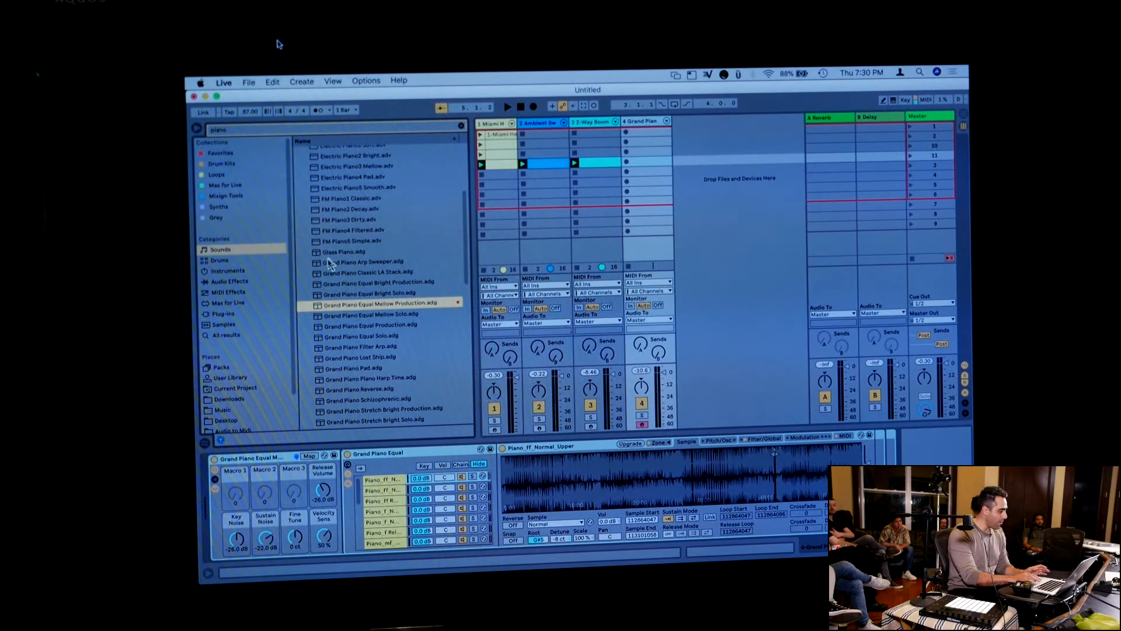
click(461, 126)
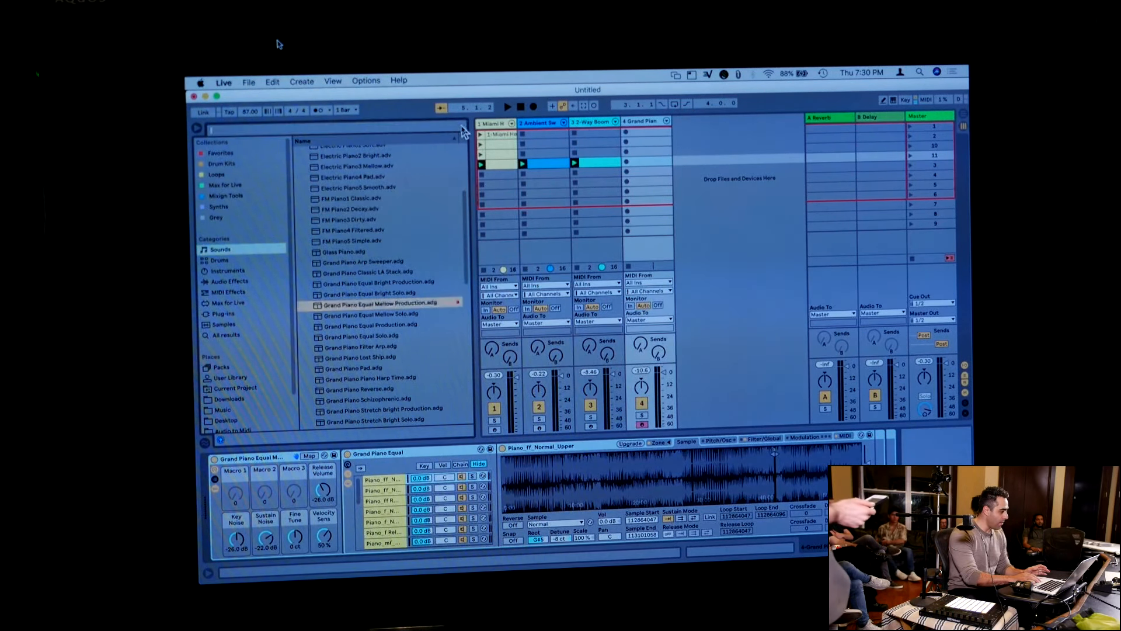
click(237, 293)
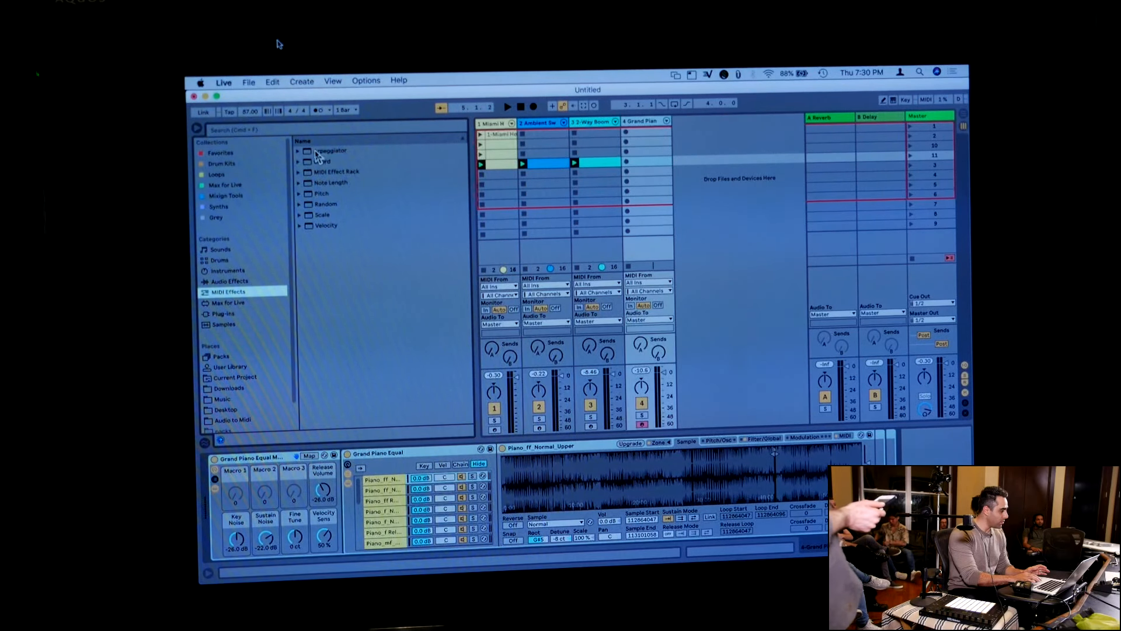
drag(316, 153, 653, 188)
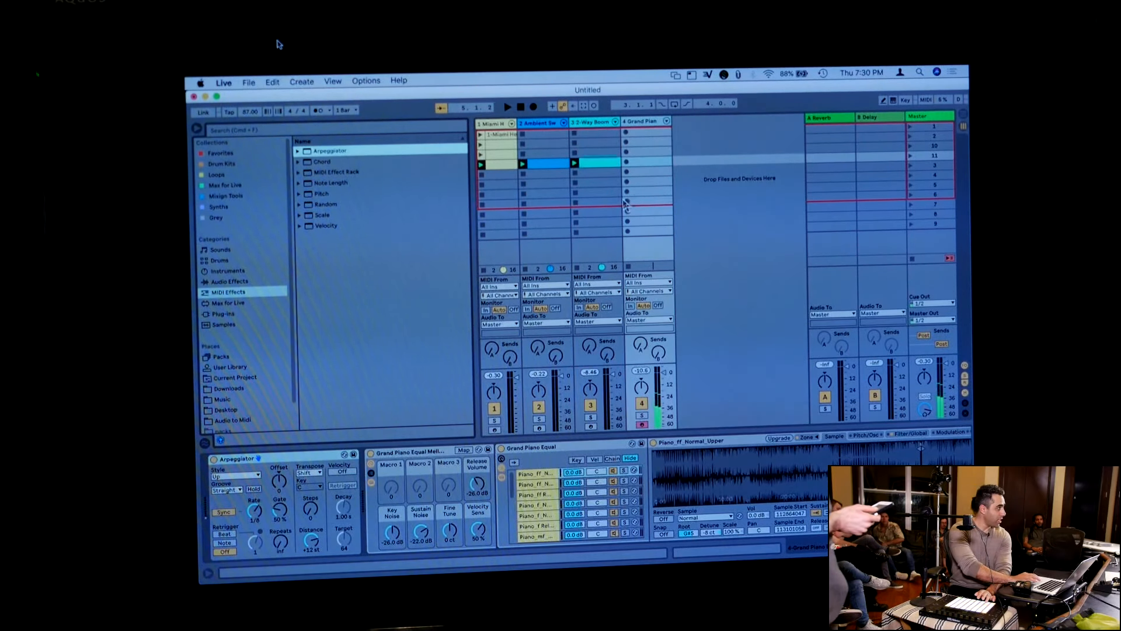
key(super+f)
click(258, 512)
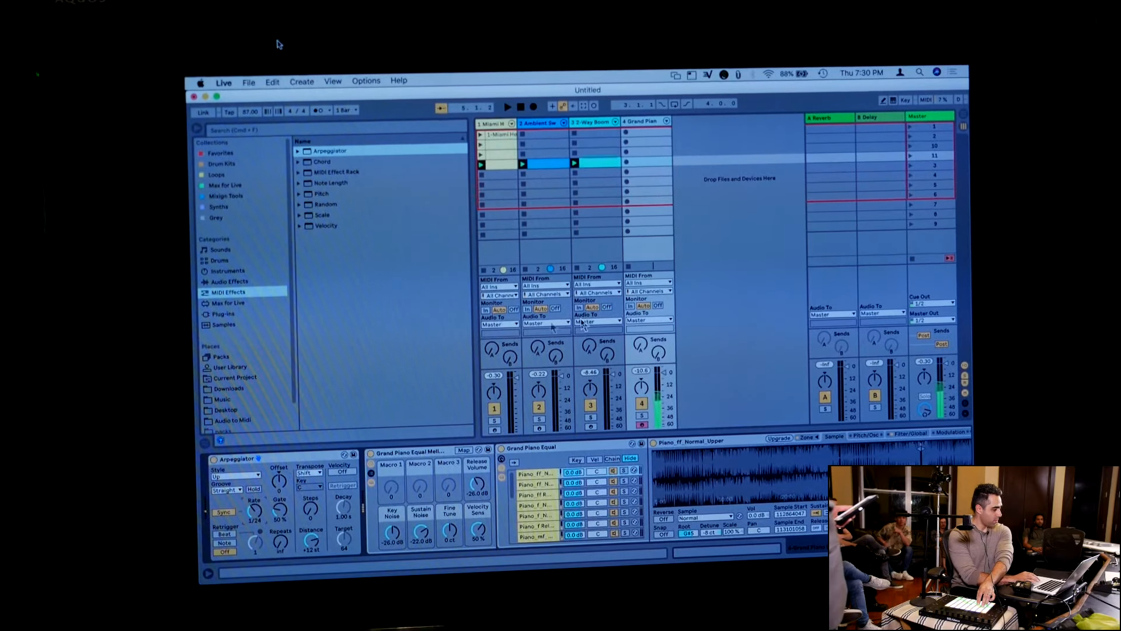
Add the Reverb audio effect after the instrument on the Grand Piano track
click(242, 282)
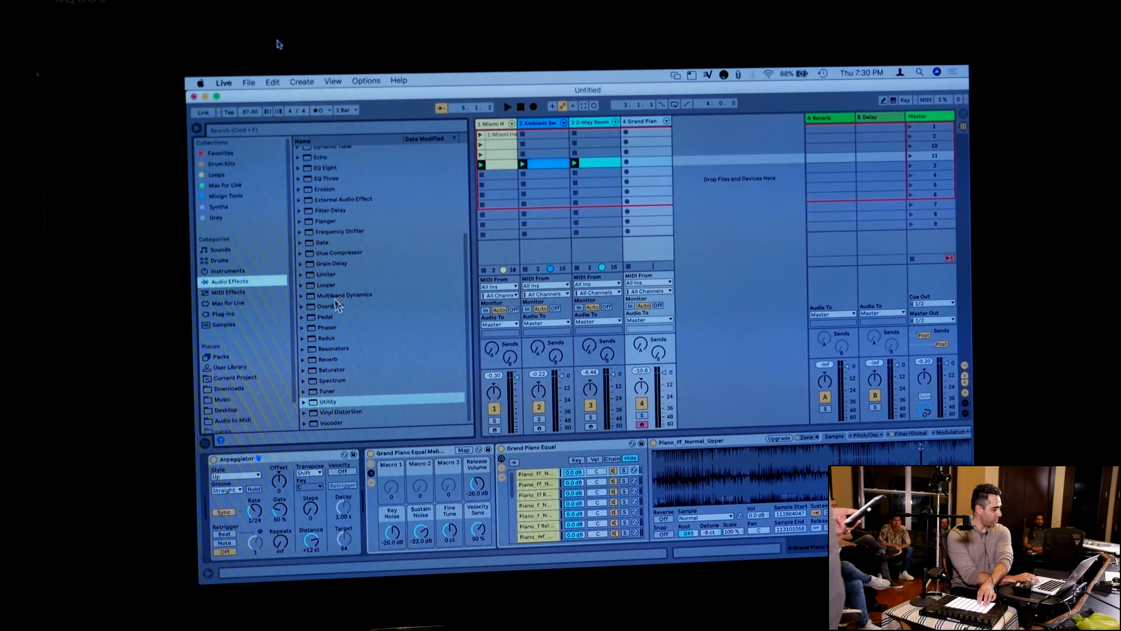
scroll(335, 298, down, 3)
scroll(327, 351, down, 2)
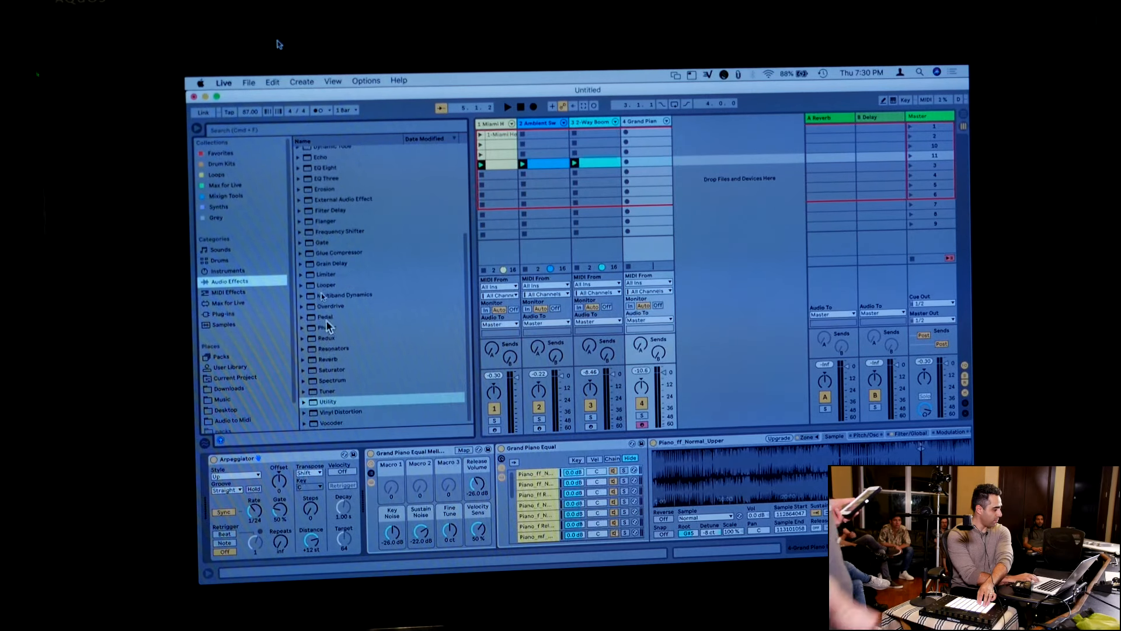
double_click(323, 359)
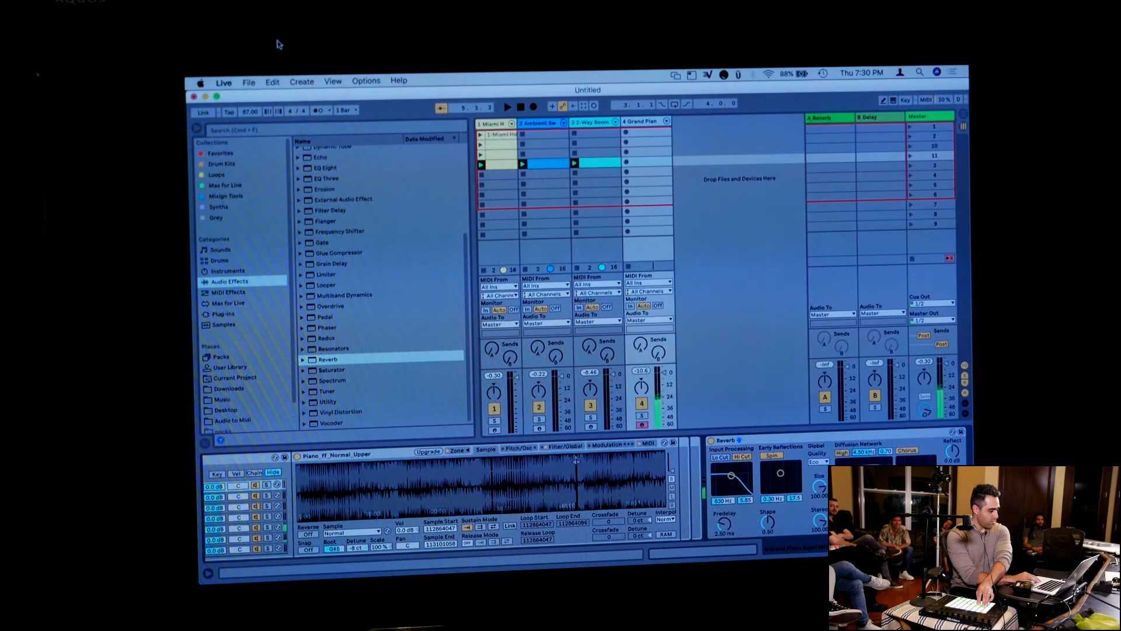
Switch the Arpeggiator's rate from synced to free-running and adjust it to about 53.7 ms
scroll(373, 522, left, 6)
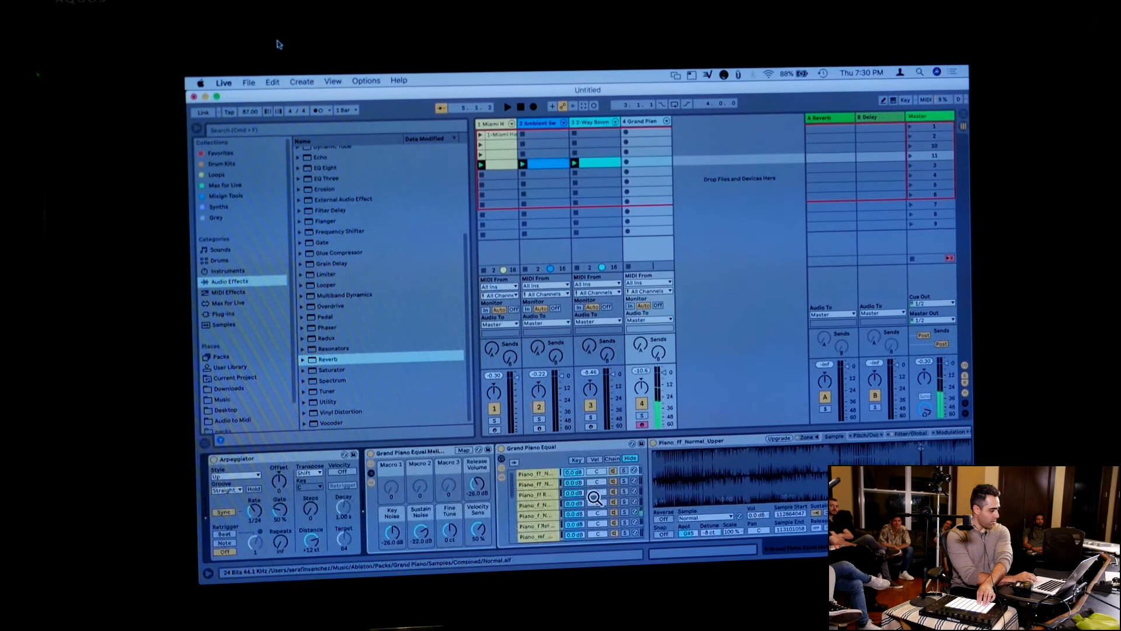
drag(253, 512, 253, 504)
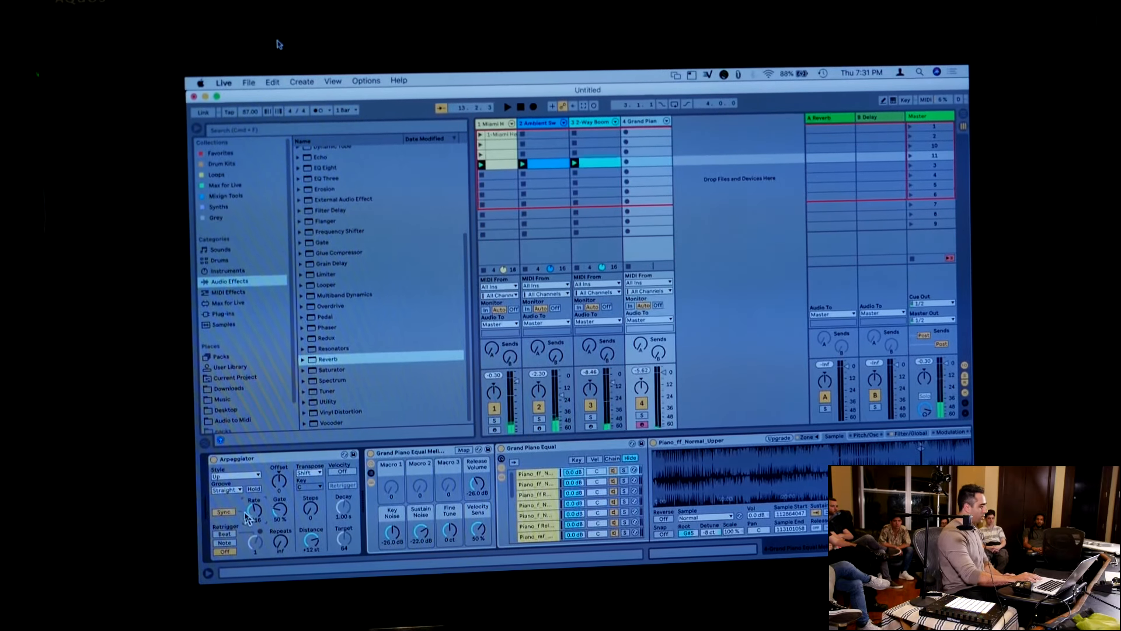
click(225, 513)
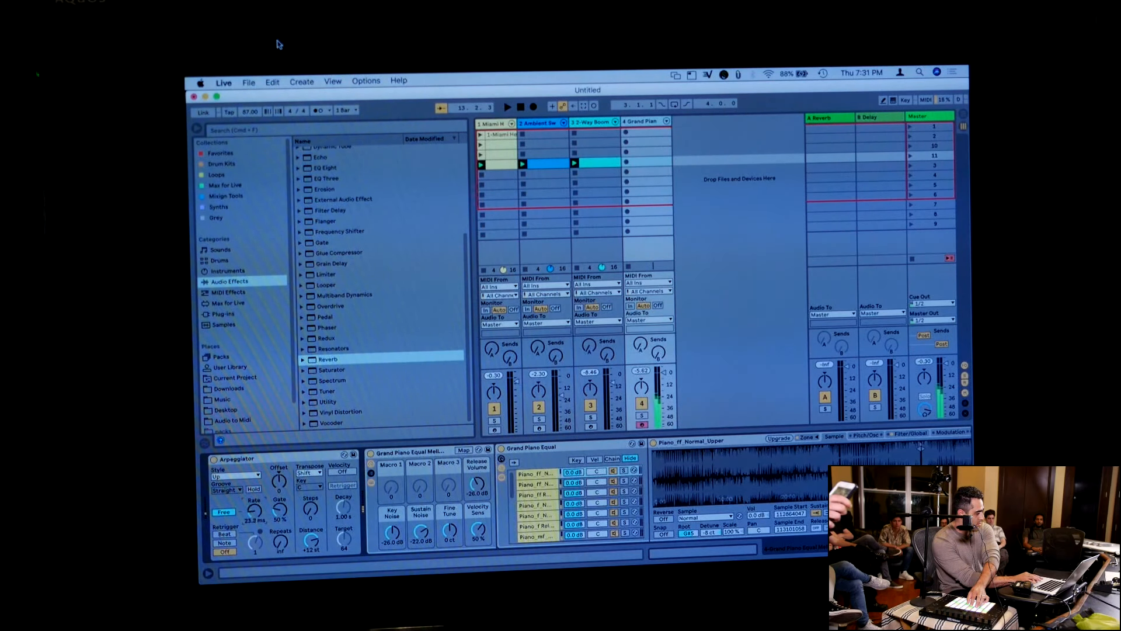
drag(254, 511, 254, 498)
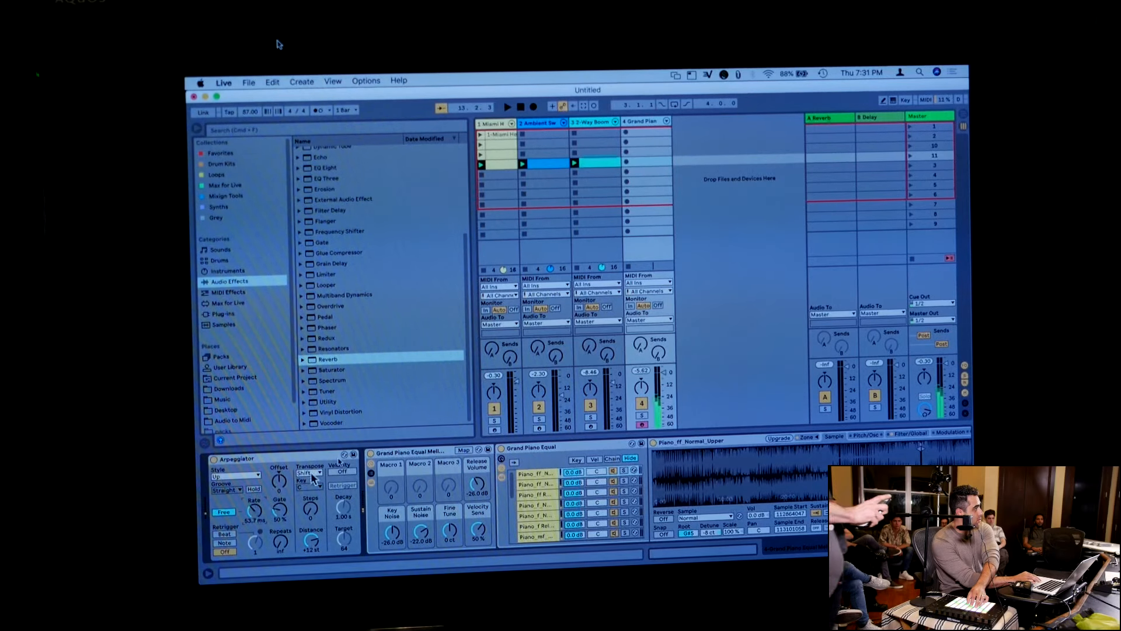
Raise the Grand Piano track's send to A Reverb to about -17.5 dB and adjust its Reverb effect's decay time
drag(641, 347, 642, 306)
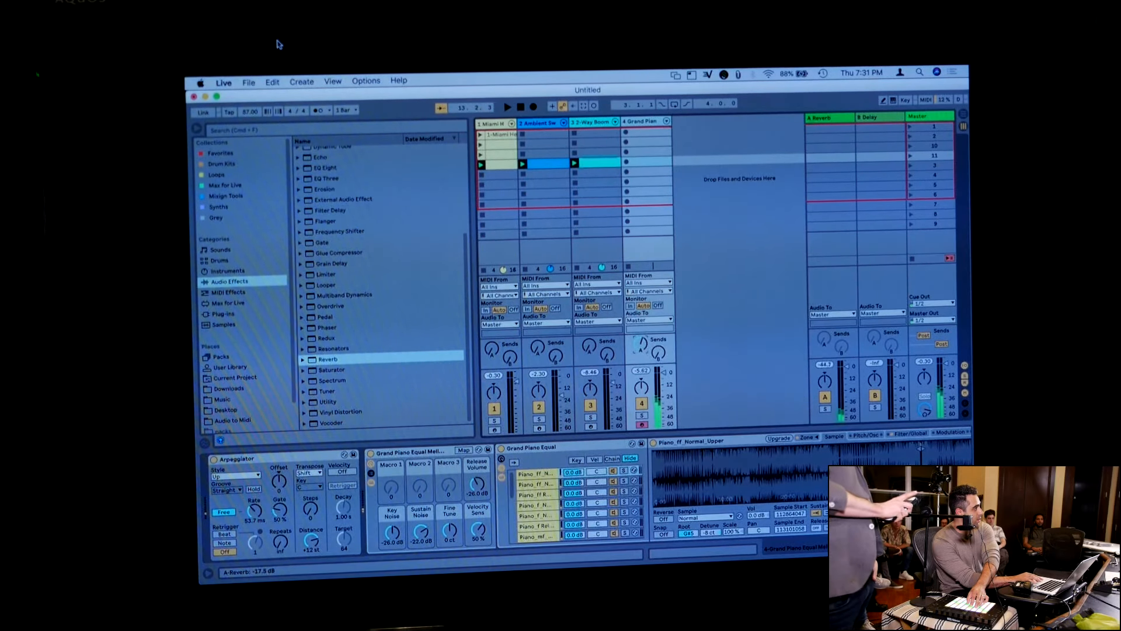
scroll(764, 499, right, 10)
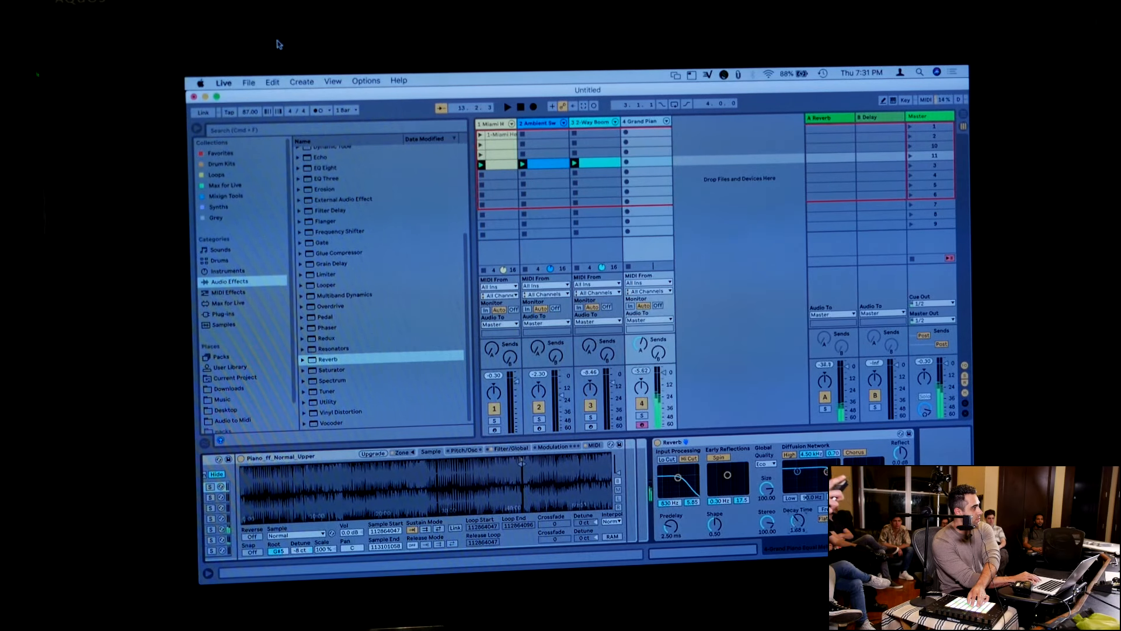
drag(798, 521, 797, 514)
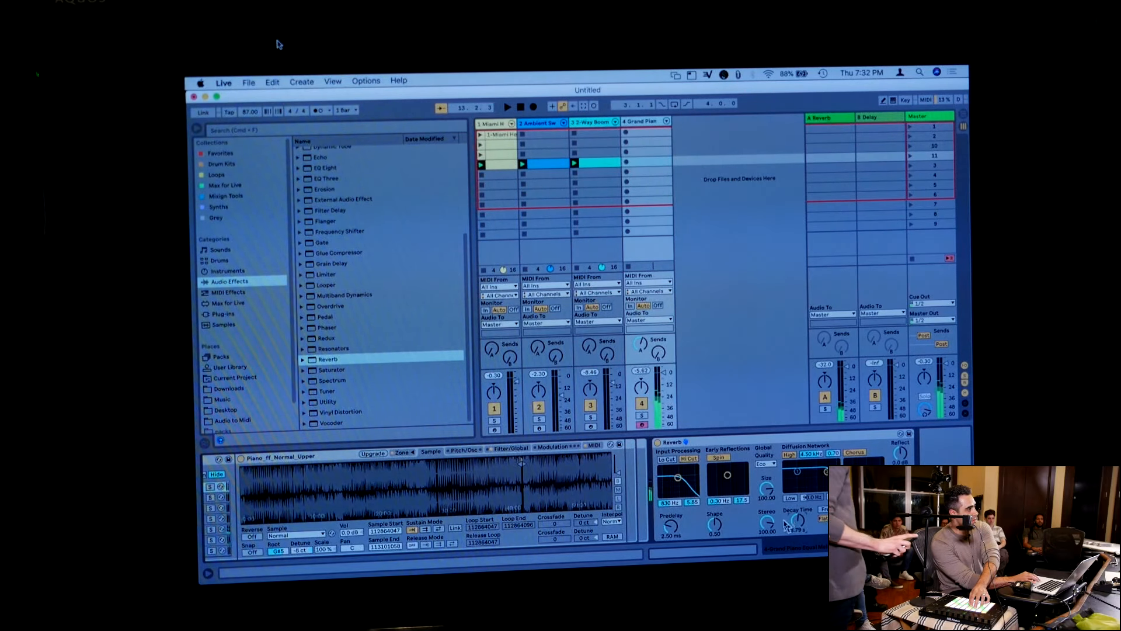
scroll(780, 525, left, 10)
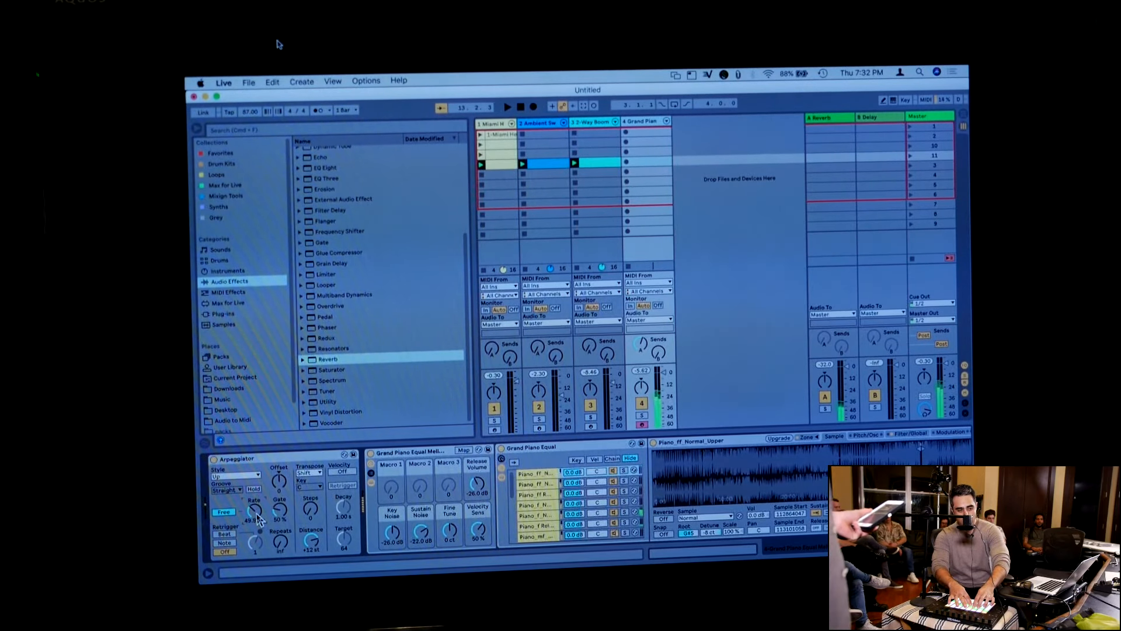
Lower the Arpeggiator's free-running rate to about 48.1 ms and record a Grand Piano clip in scene 11, stopping playback when done
drag(257, 515, 257, 518)
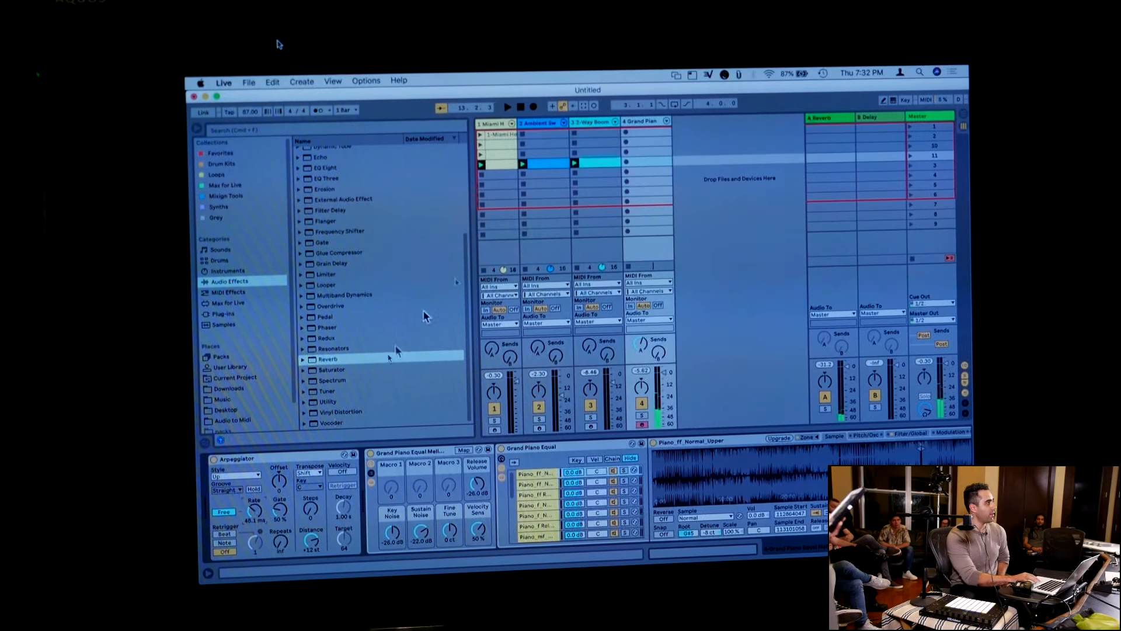
click(626, 164)
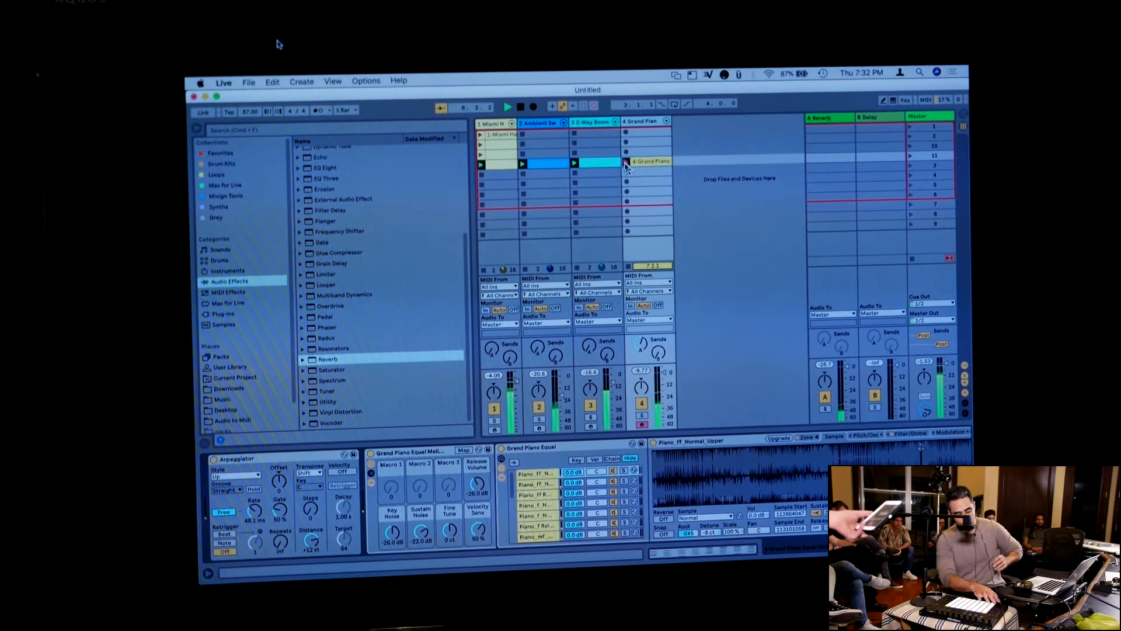
key(space)
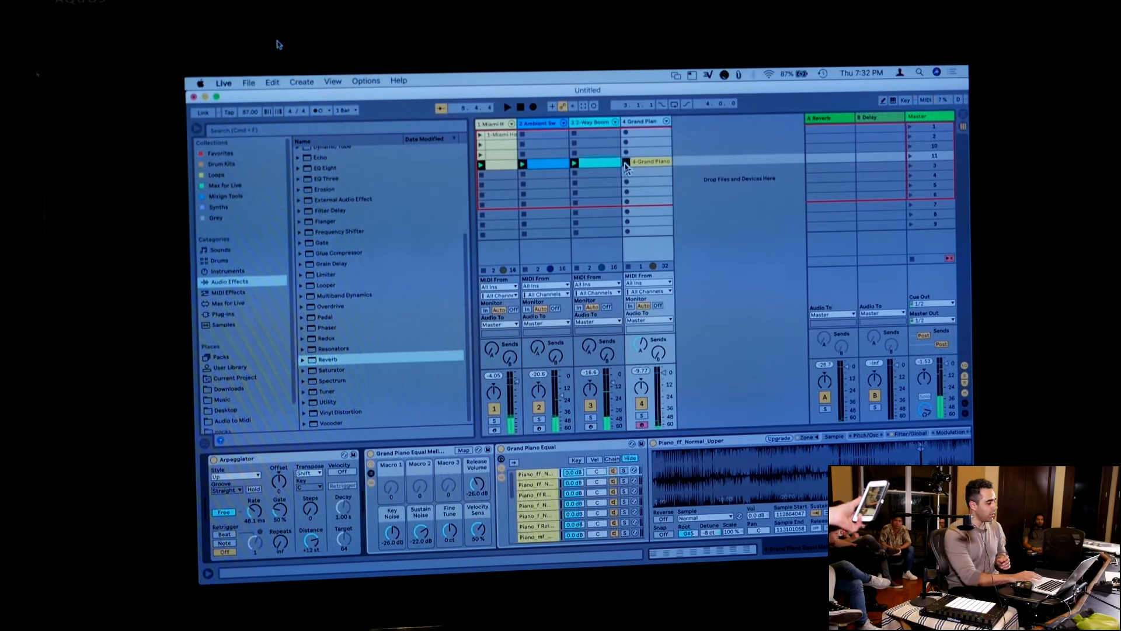
Stop all clips, return the transport to the start, and record the launched Session clips into the arrangement
click(912, 257)
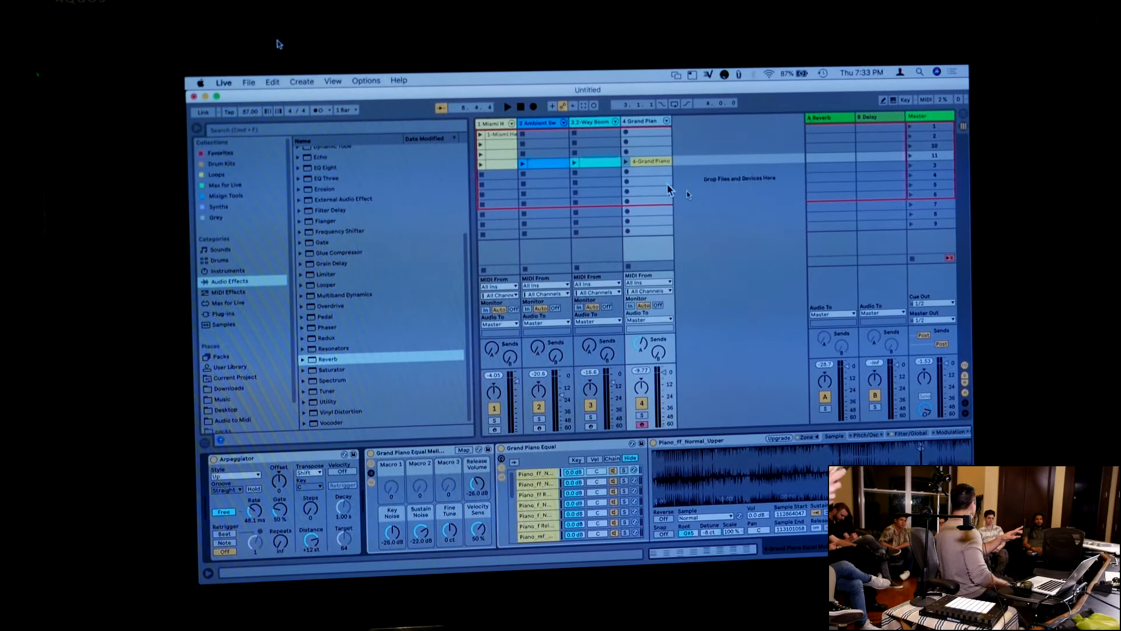
click(522, 108)
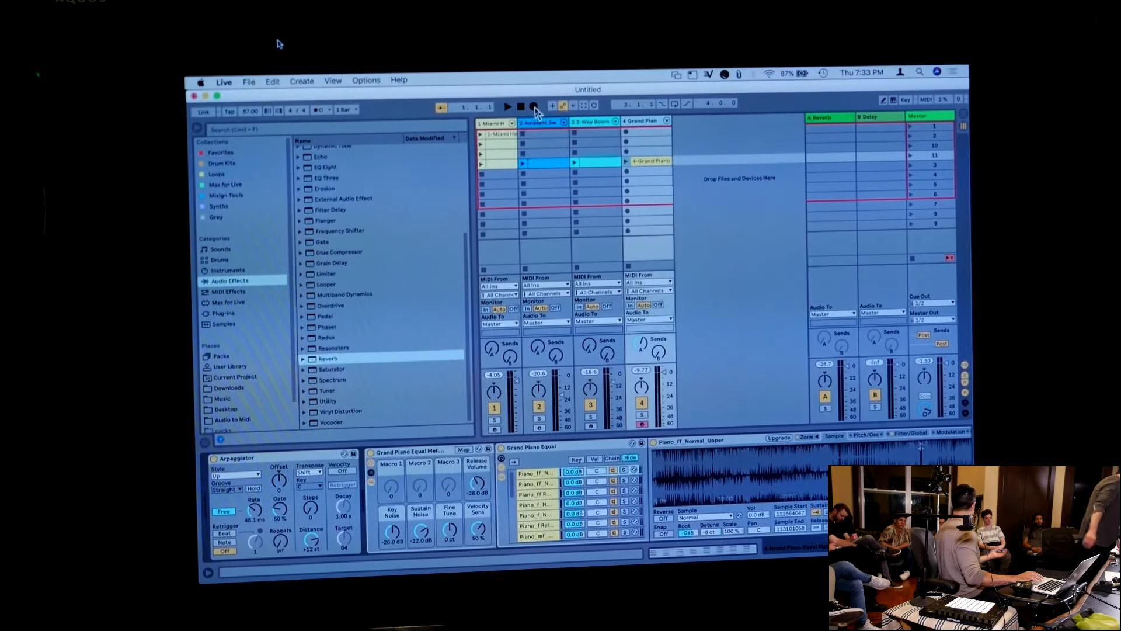
click(533, 107)
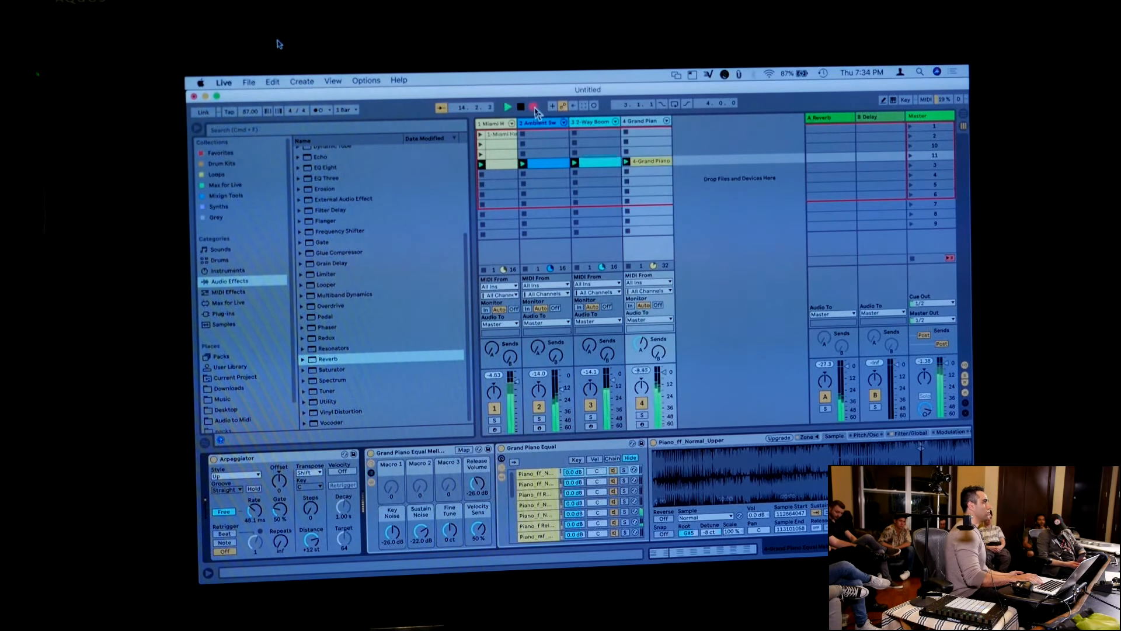
click(535, 109)
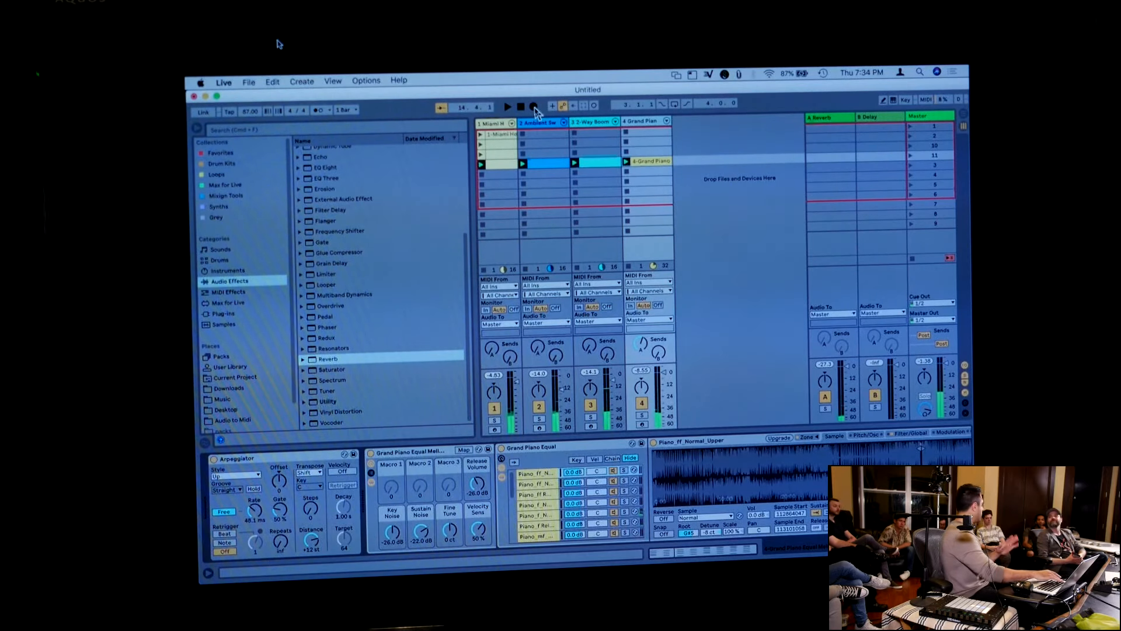
Review the recorded clips in Arrangement View, restore arrangement playback, and return to Session View
key(Tab)
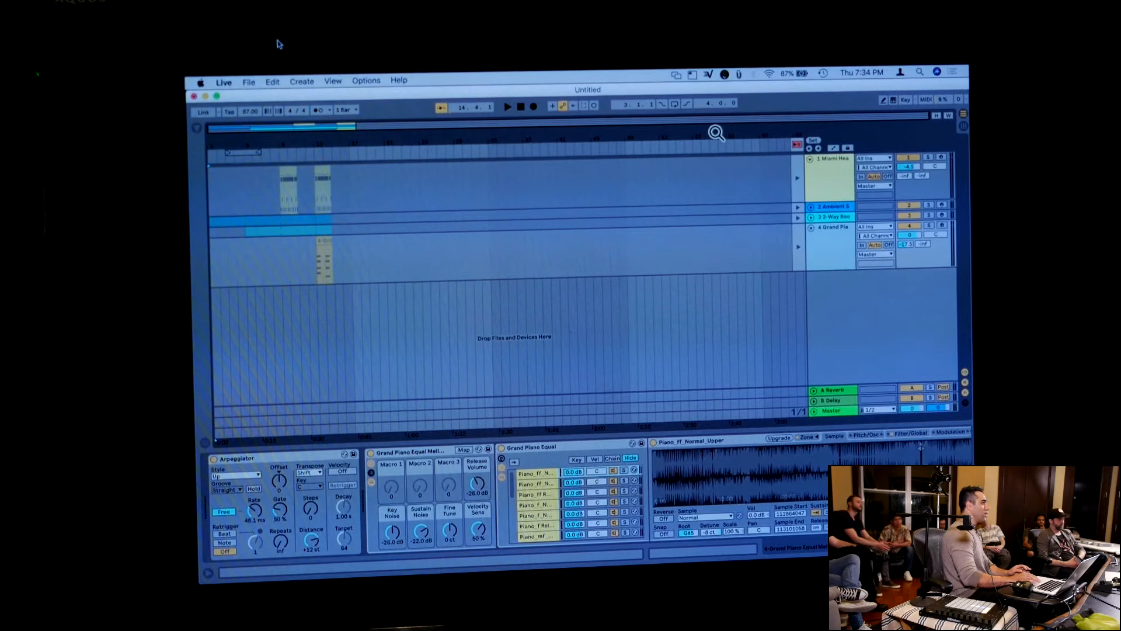
click(797, 143)
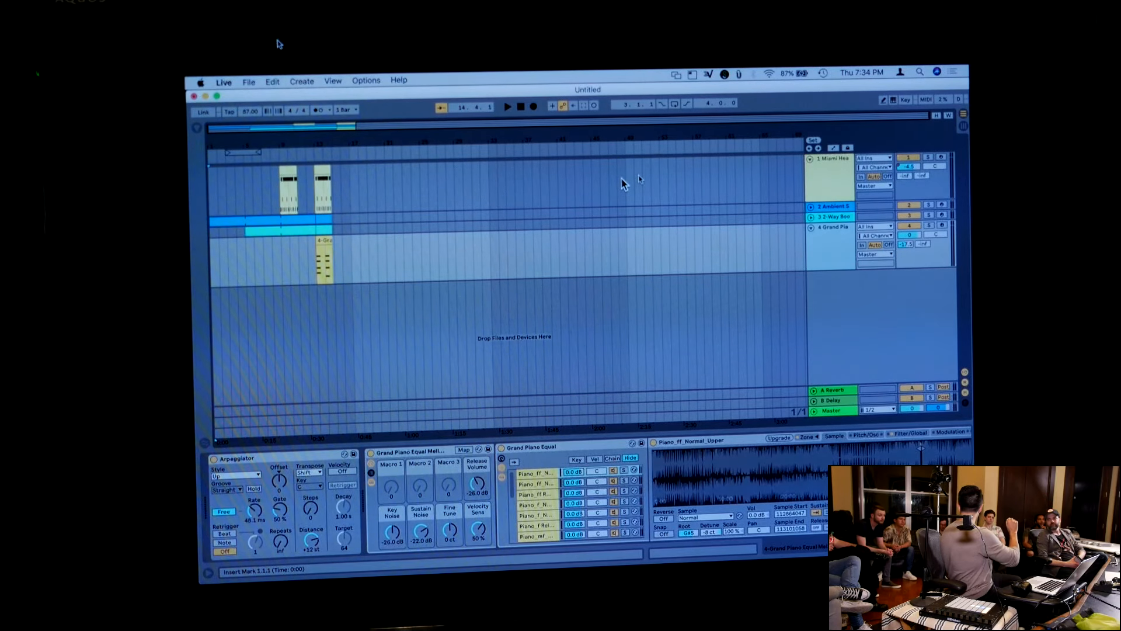
key(Tab)
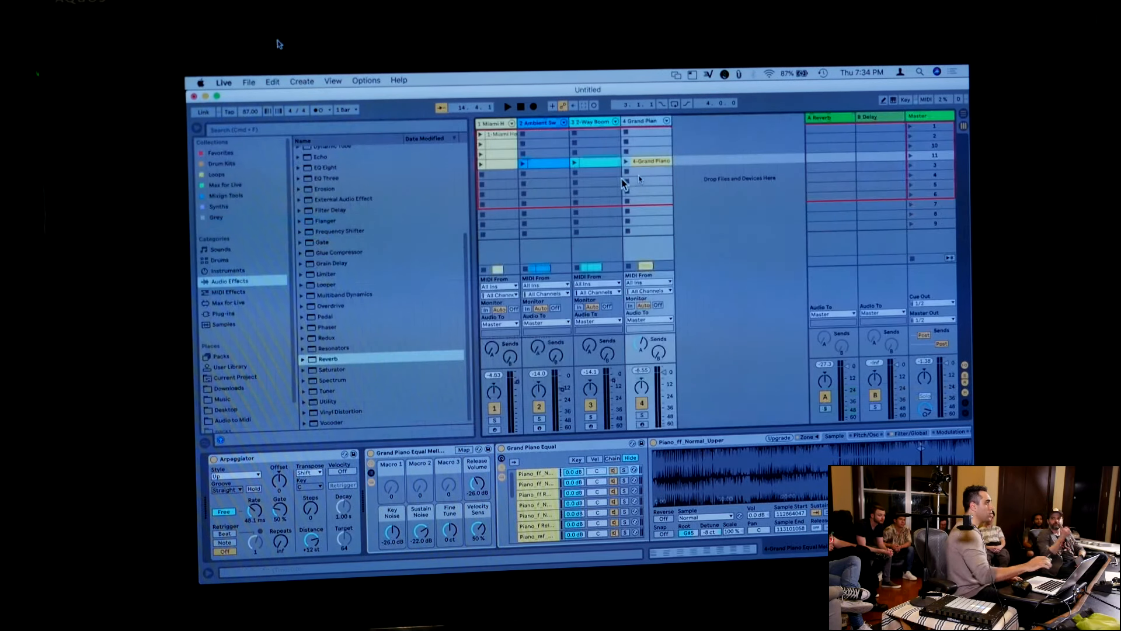
Hide the browser and launch the Ambient Swells Pad clip in scene 11
key(super+alt+b)
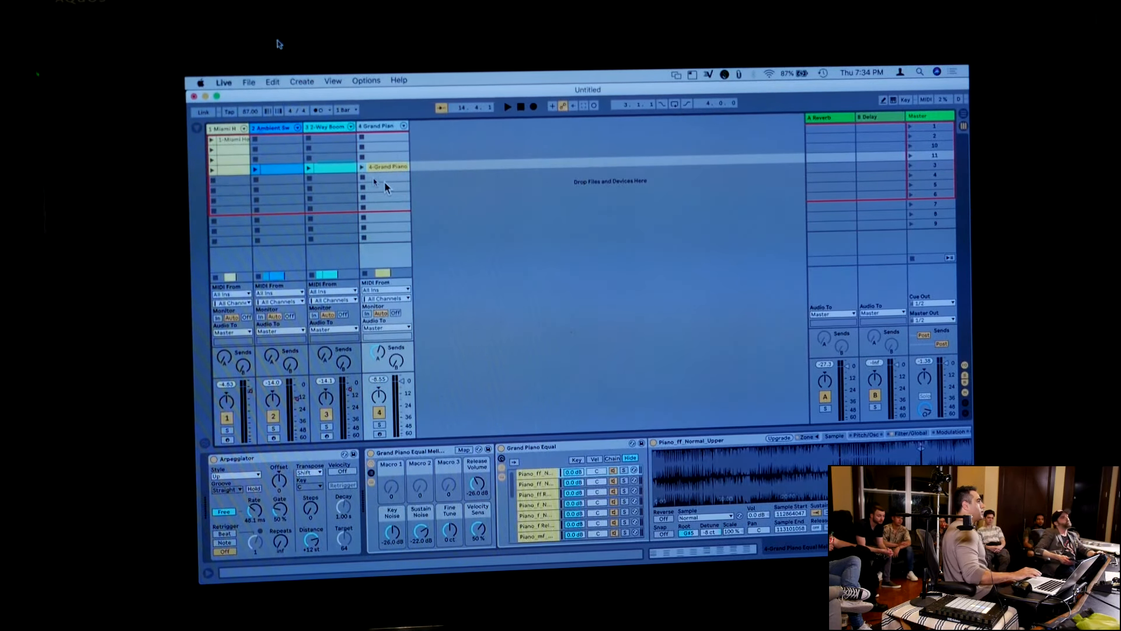
click(255, 170)
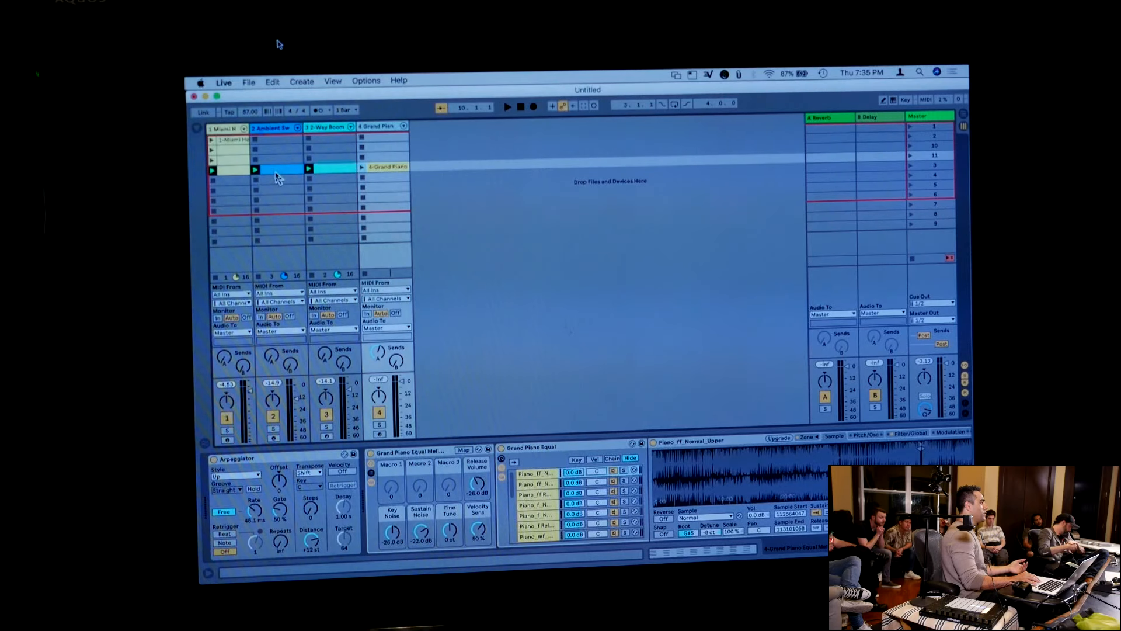
Move the Ambient Swells Pad clip to scene 4 and place copies of the pad and 2-Way Boom clips in scene 5
drag(276, 171, 276, 189)
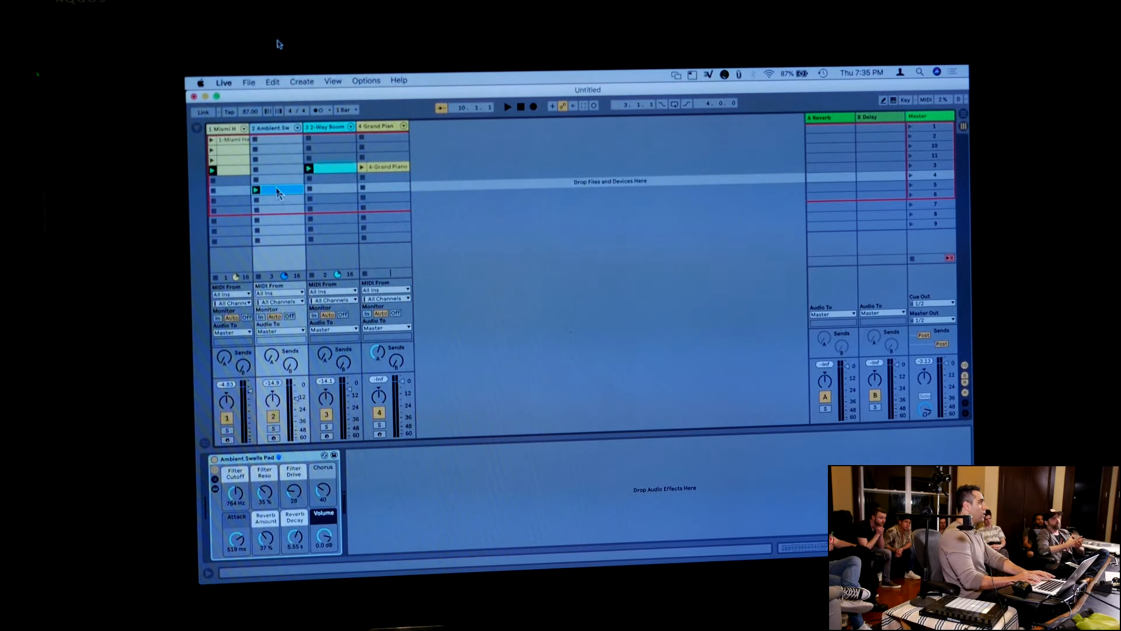
right_click(276, 189)
click(270, 198)
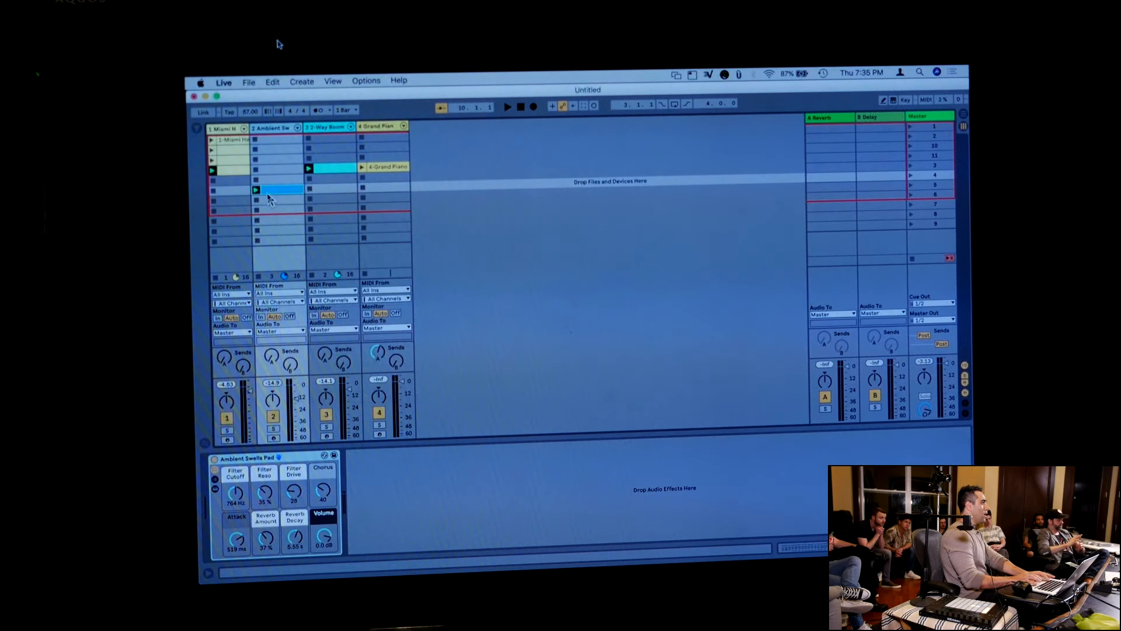
drag(273, 197, 330, 195)
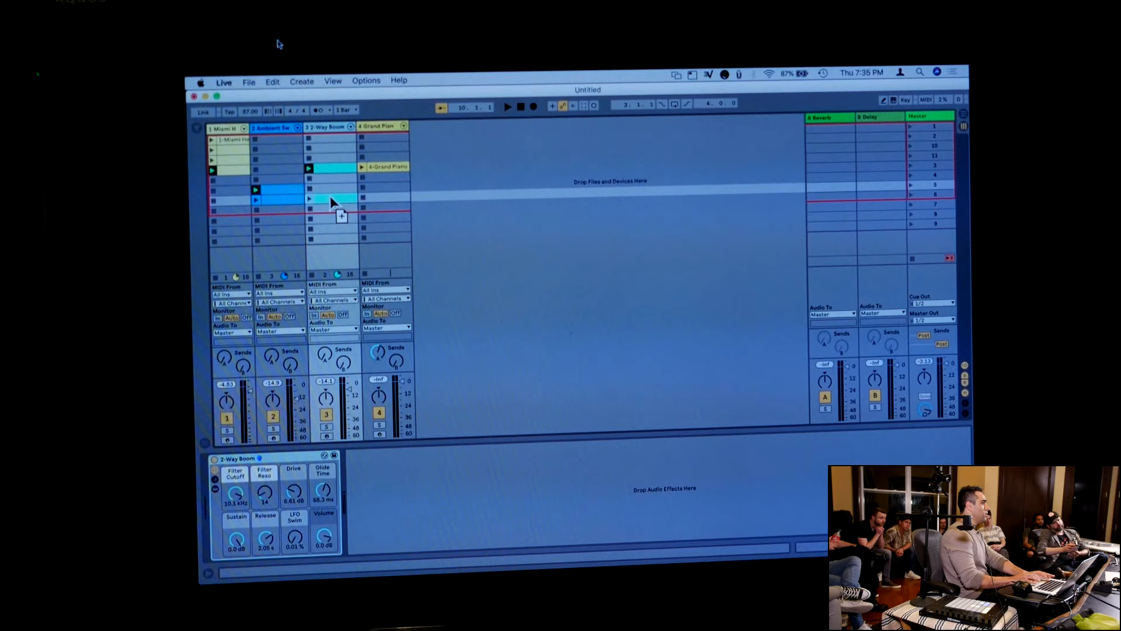
Fill scene 6 with copies of the pad and bass clips and move the drum and Grand Piano clips from scene 11 into it
click(255, 189)
click(271, 200)
shift+click(325, 200)
drag(326, 200, 325, 209)
drag(233, 170, 234, 210)
drag(380, 167, 387, 209)
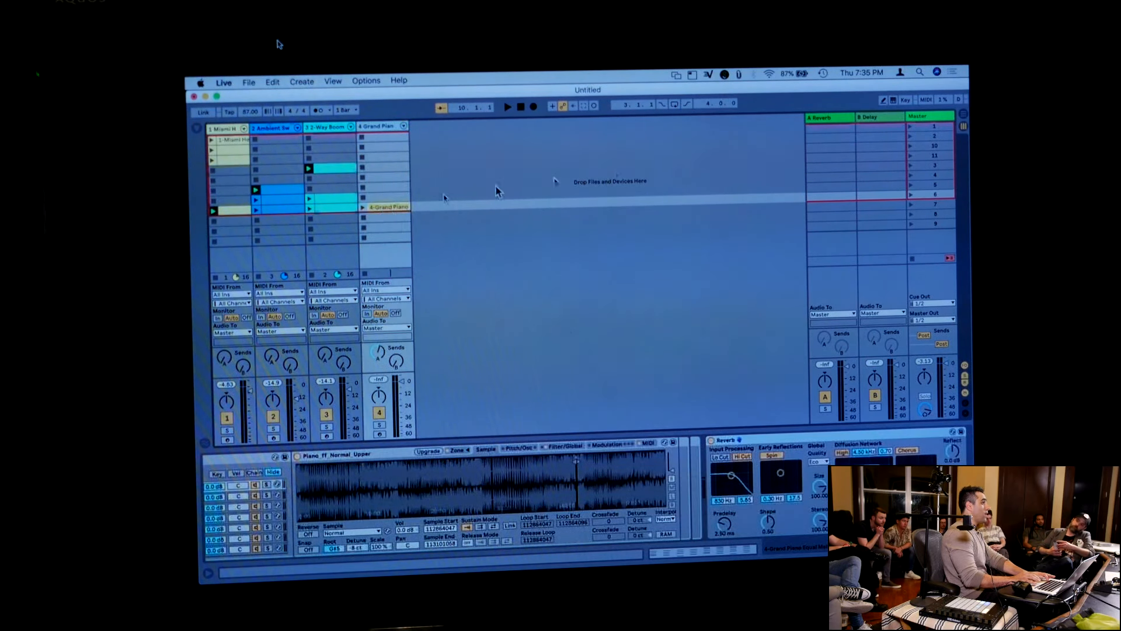
Select and launch scene 4
click(937, 176)
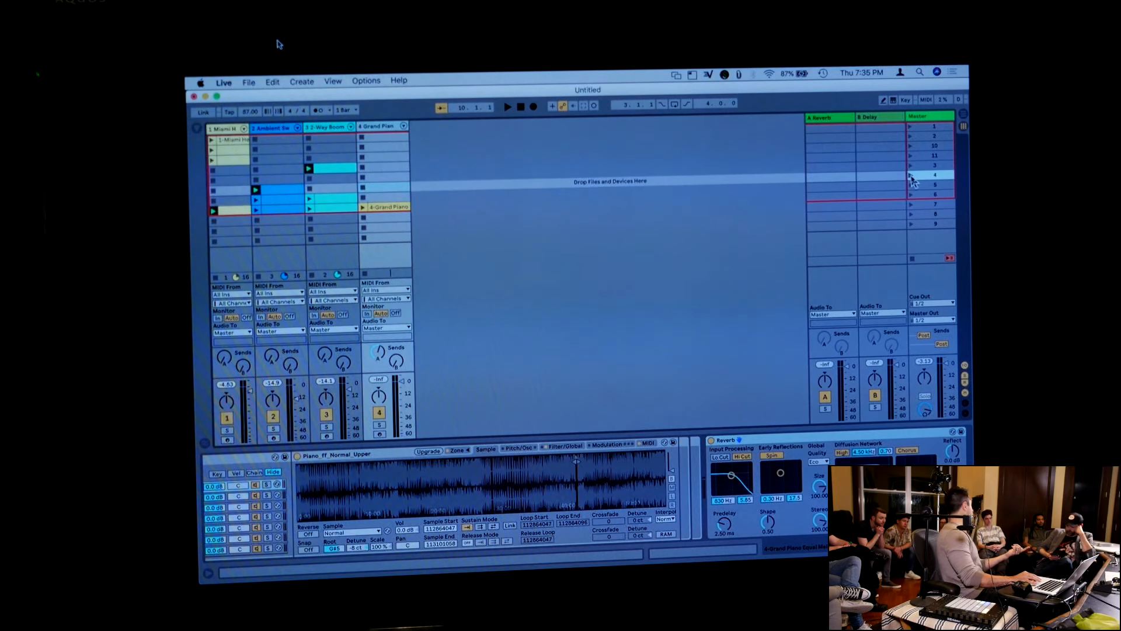
click(912, 176)
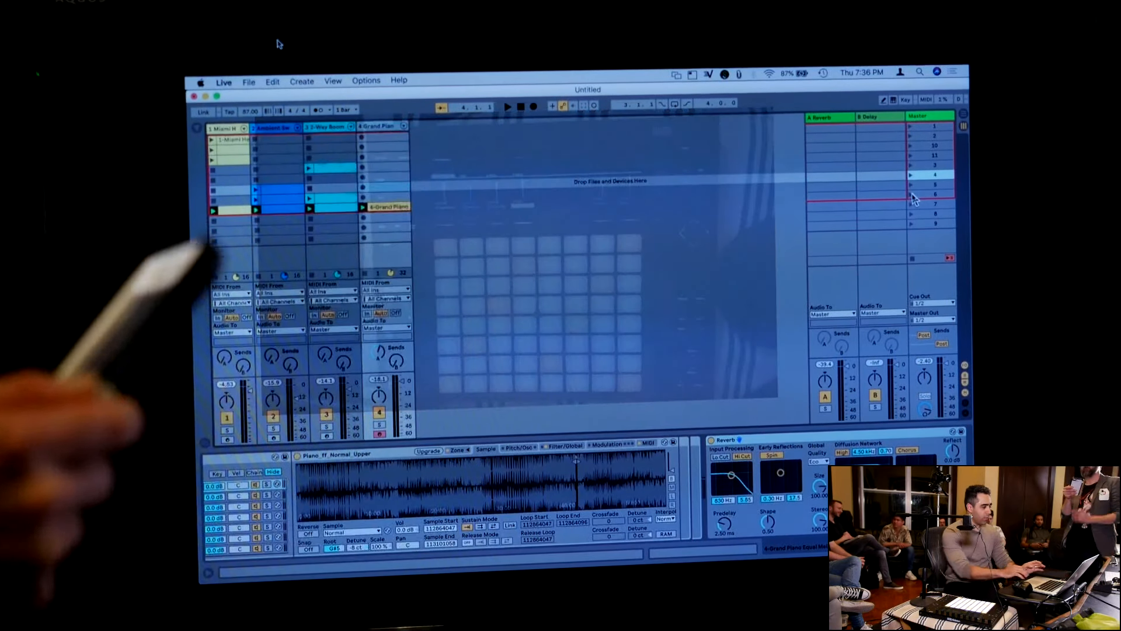
Show the browser and add the Velocity MIDI effect to the Grand Piano track
click(197, 128)
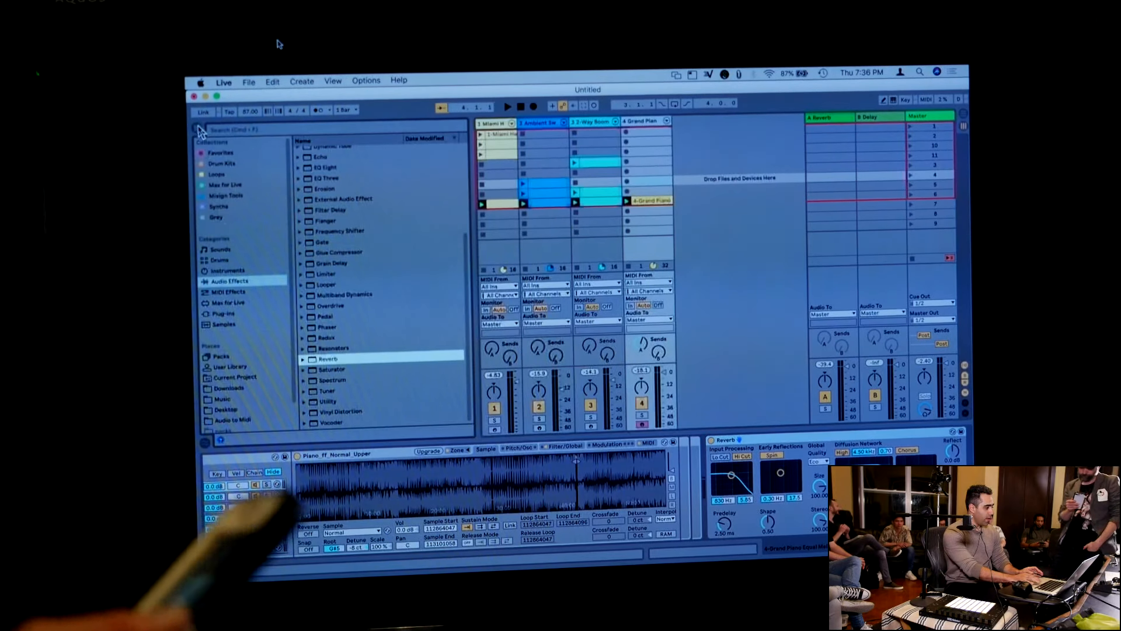
click(229, 292)
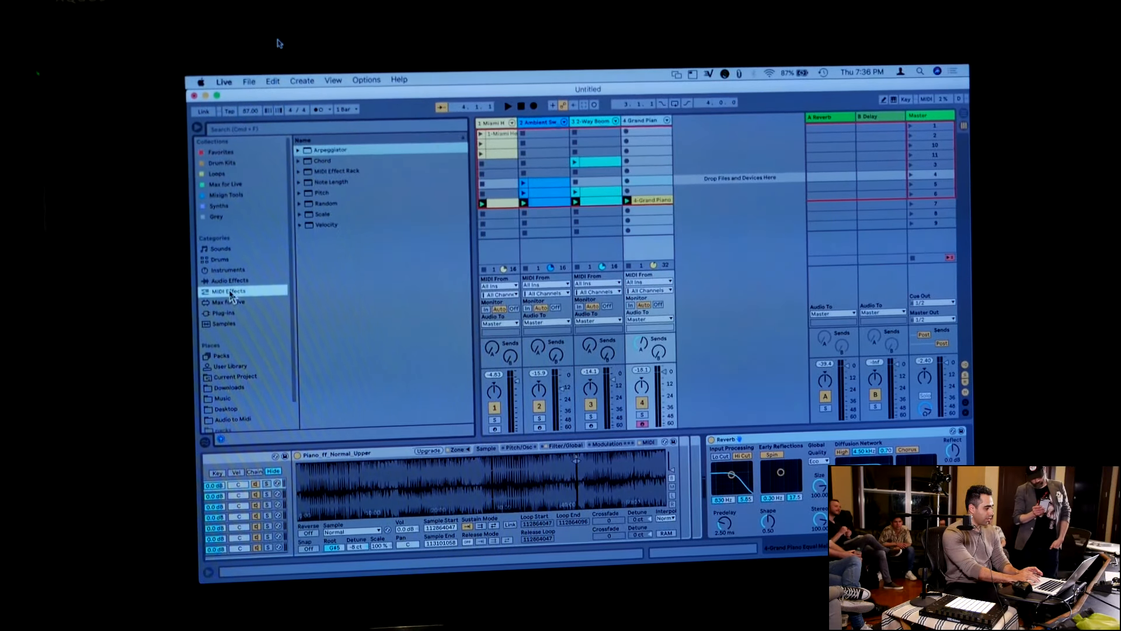
click(326, 225)
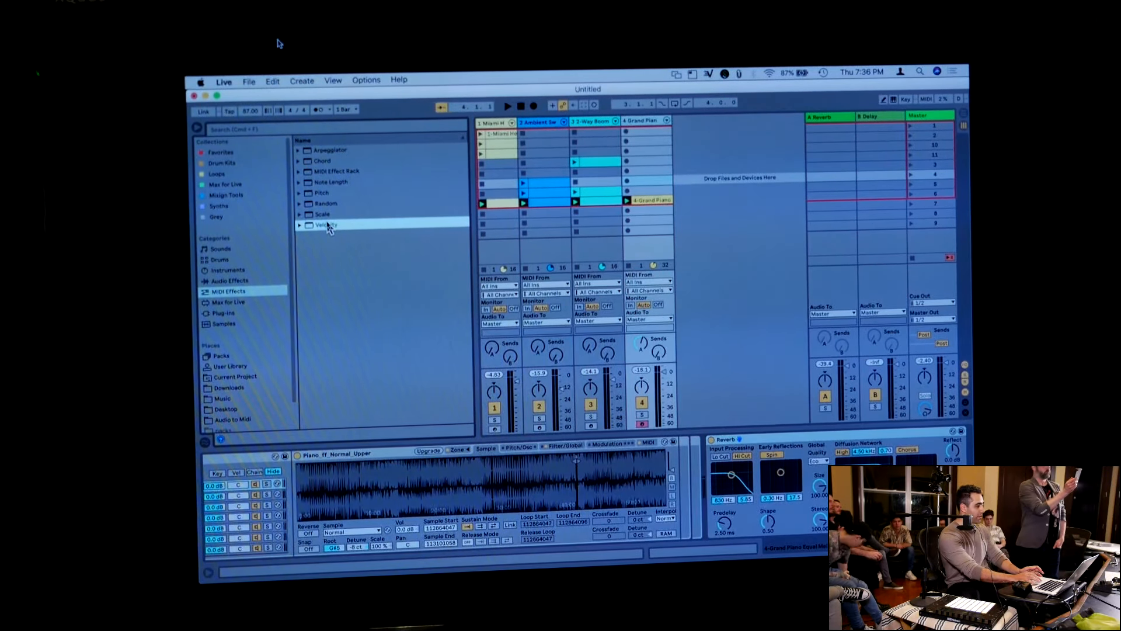
drag(328, 226, 643, 177)
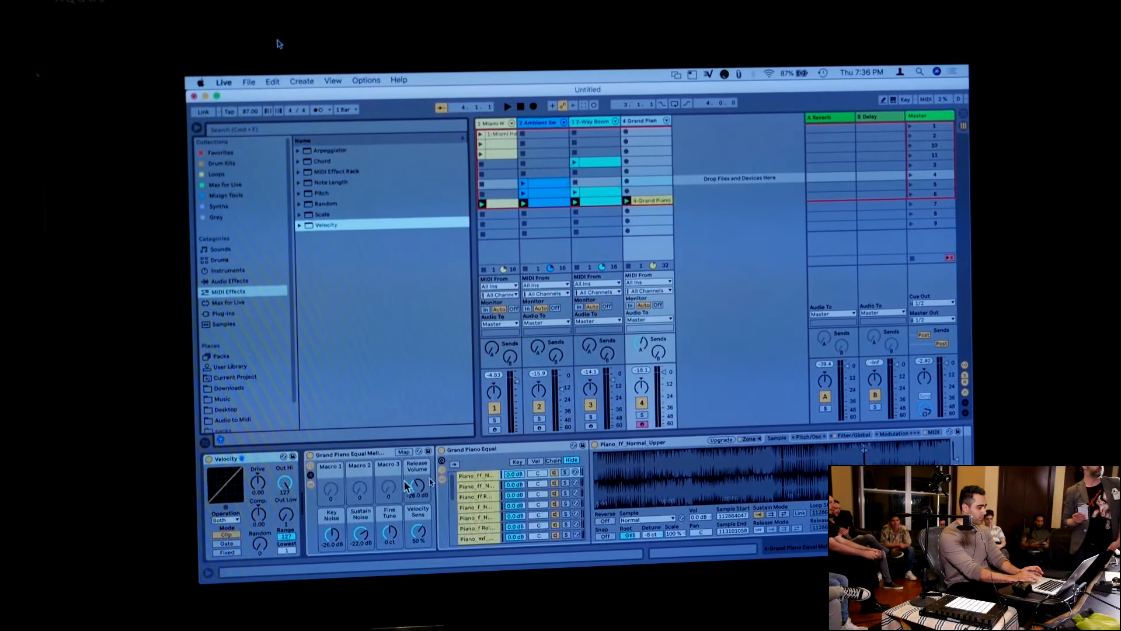
Set the Velocity effect's Out Hi to about 75 and Out Low to about 42, and reset the transport to the start
scroll(406, 486, left, 4)
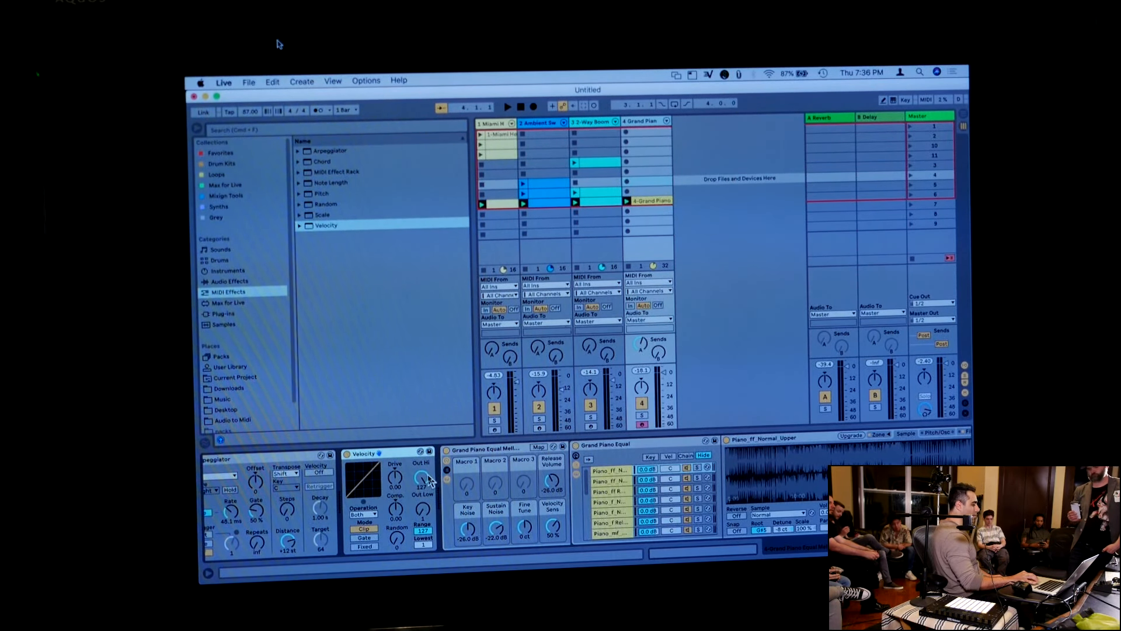
drag(428, 481, 425, 516)
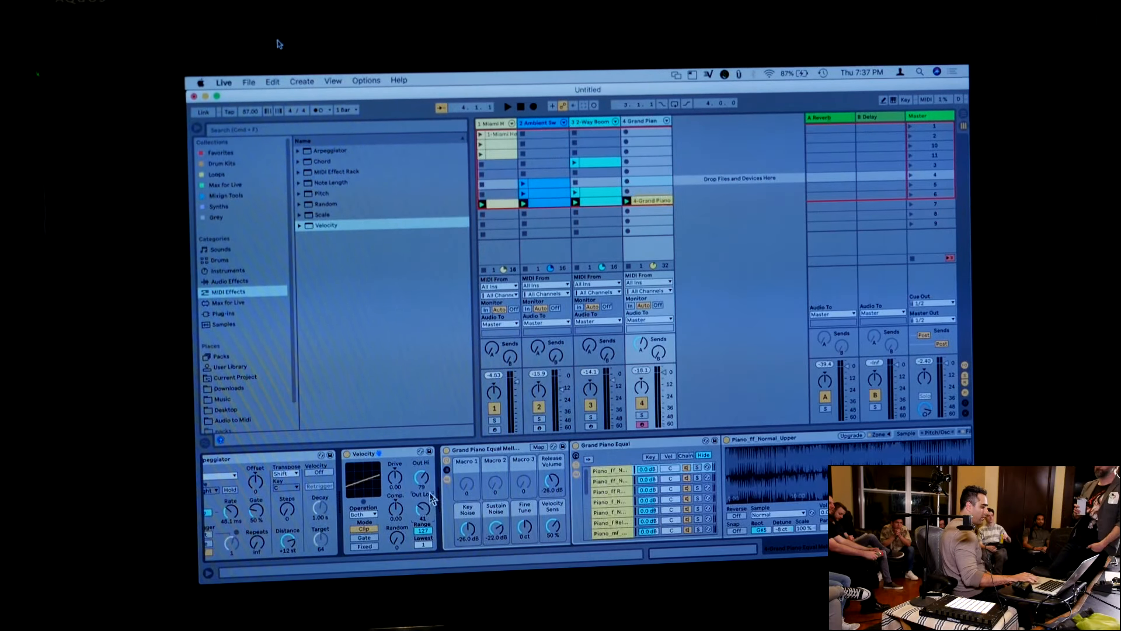
drag(425, 479, 425, 482)
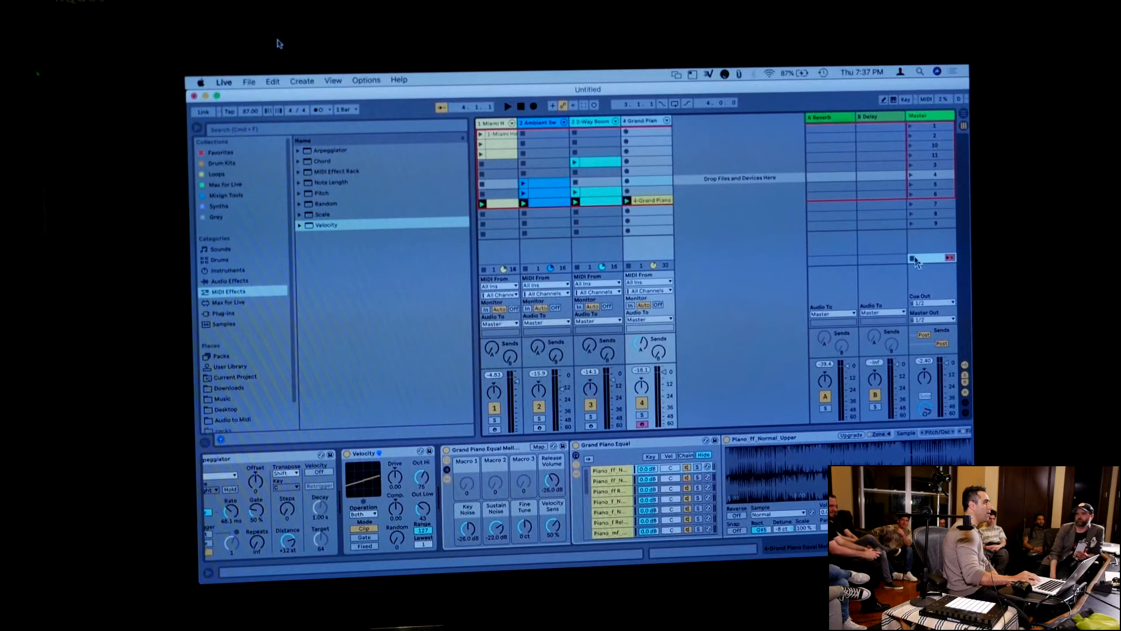
click(521, 107)
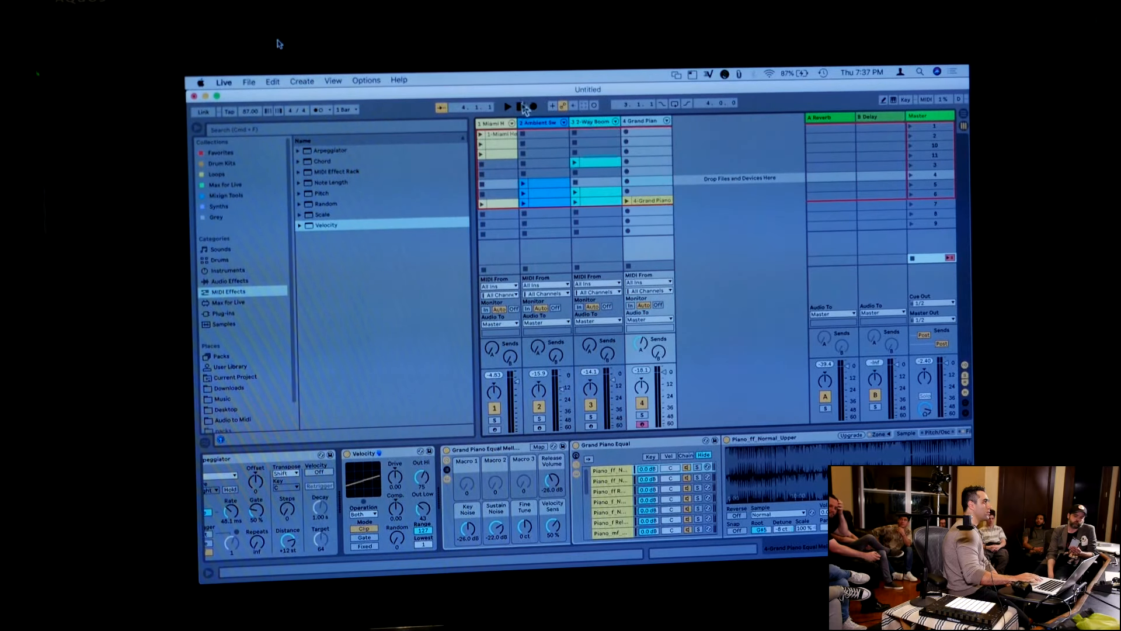
Import Piano Idea.wav from the Audio to Midi folder into a new audio track and select across its waveform
key(super+alt+b)
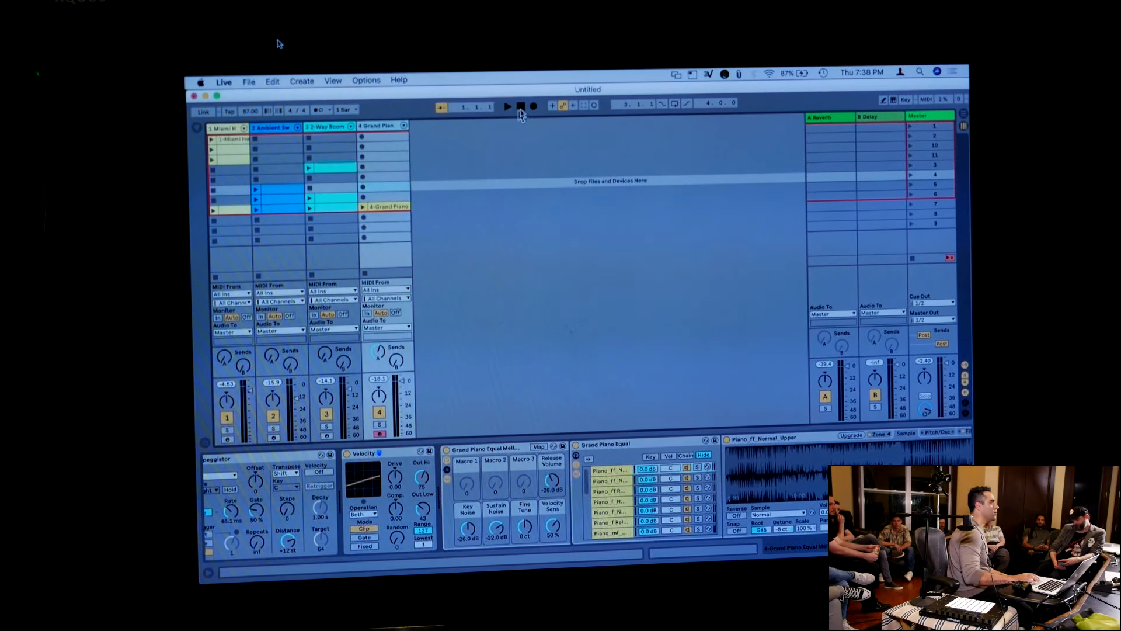
click(198, 129)
drag(334, 204, 700, 150)
drag(384, 458, 969, 442)
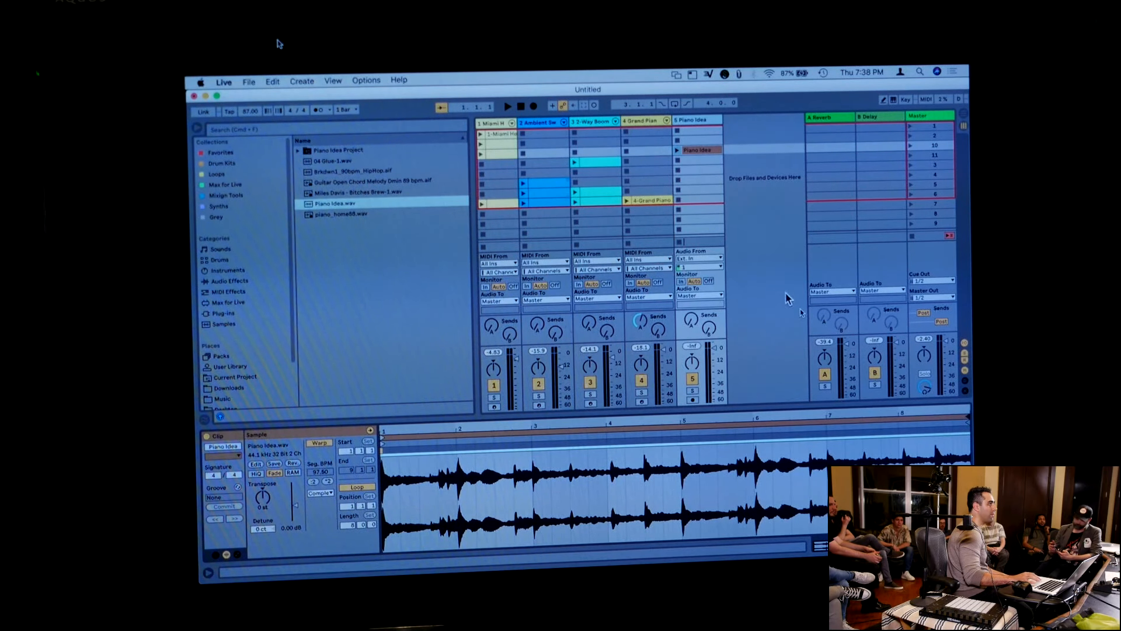
Lower the Piano Idea track's volume and audition its clip, with the song tempo set to 100 BPM
drag(714, 347, 714, 355)
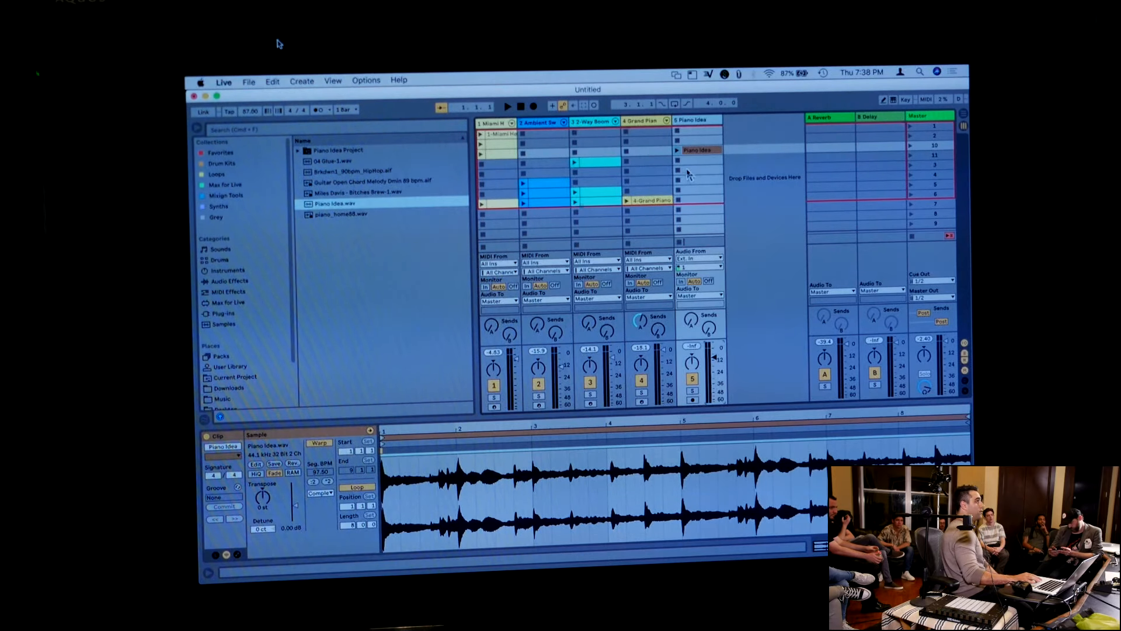
click(677, 151)
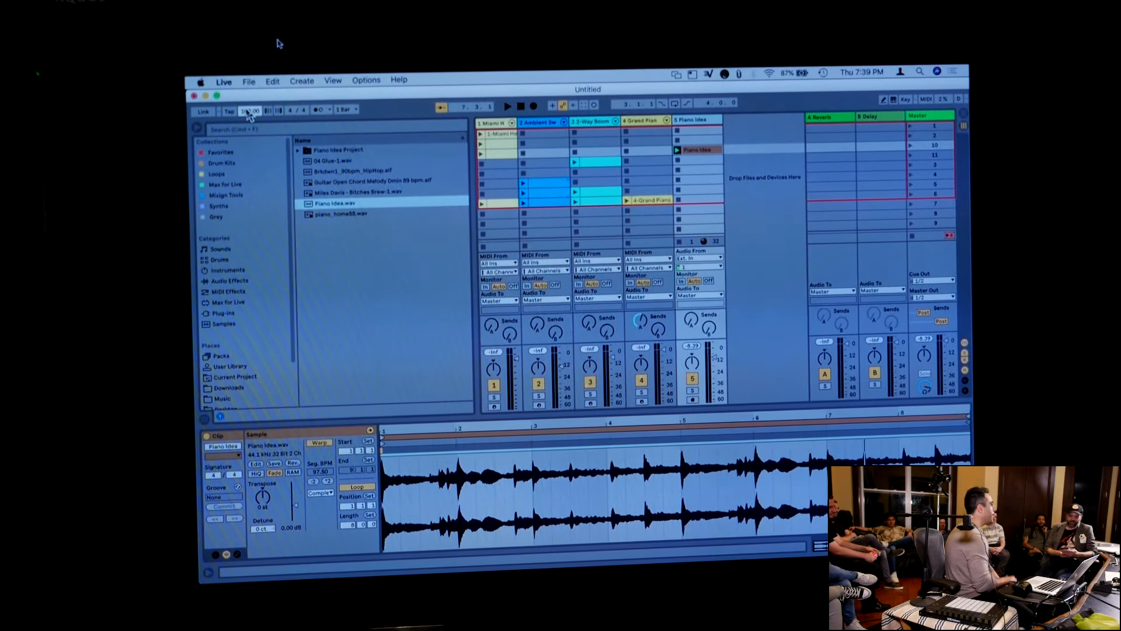
click(738, 168)
Convert the Piano Idea clip's harmony to a new MIDI track
click(703, 153)
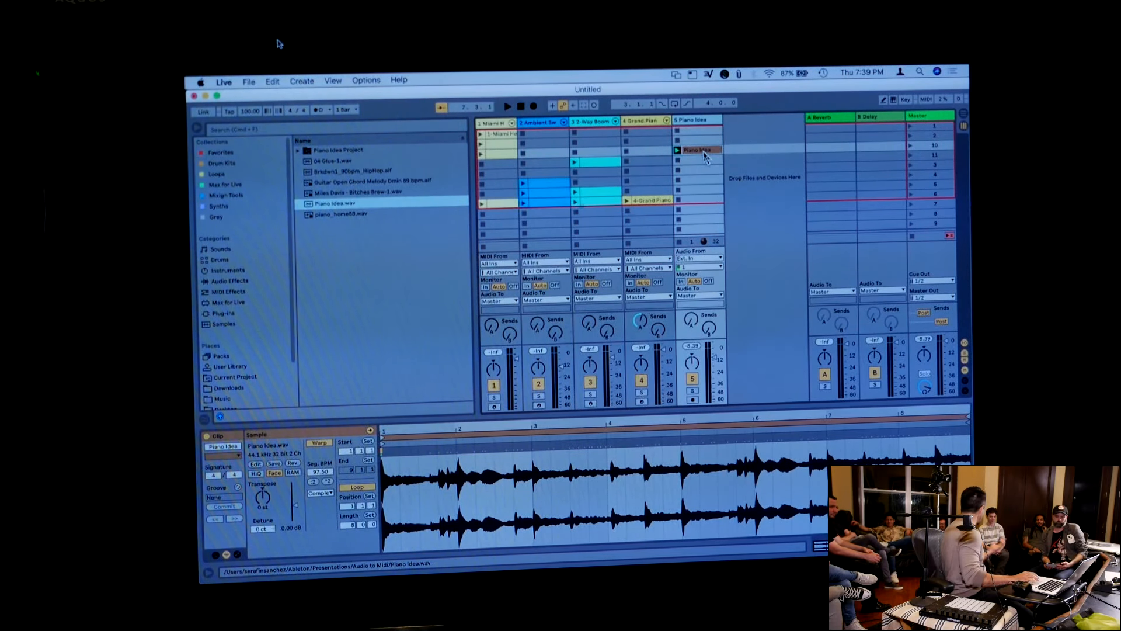
right_click(706, 157)
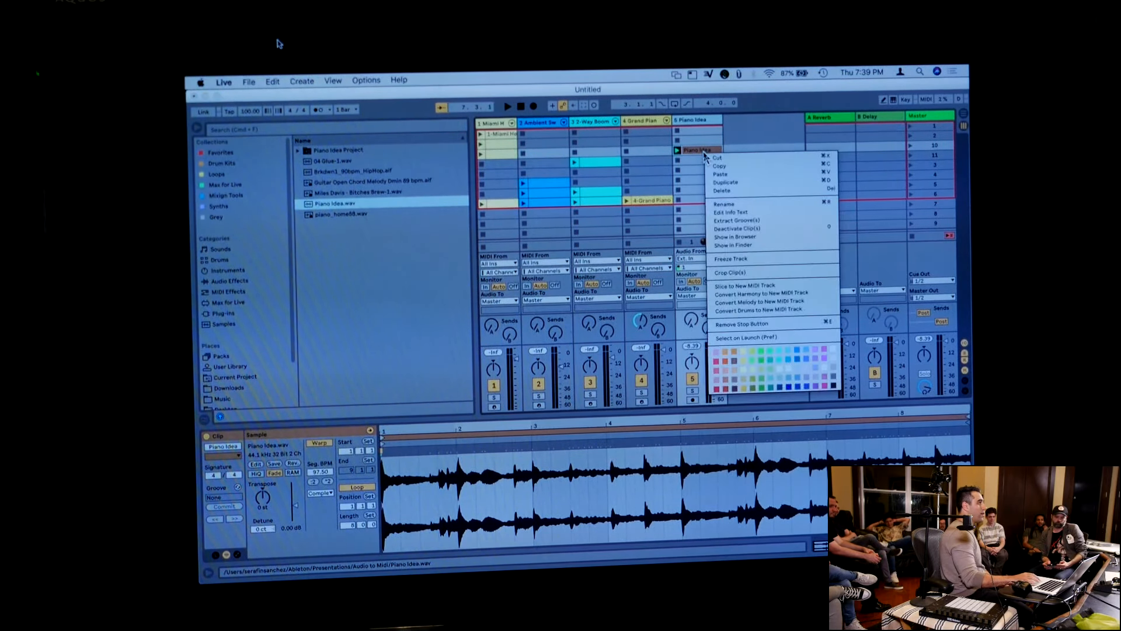
click(751, 294)
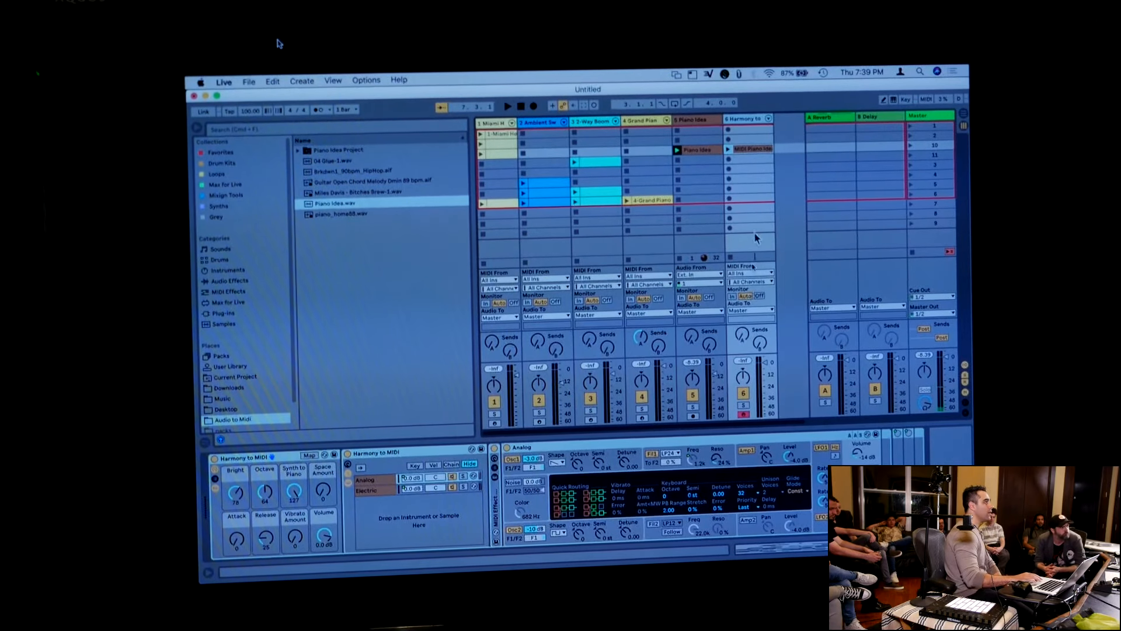
Open the converted MIDI clip in an enlarged editor with its note rows folded, and play it
double_click(746, 153)
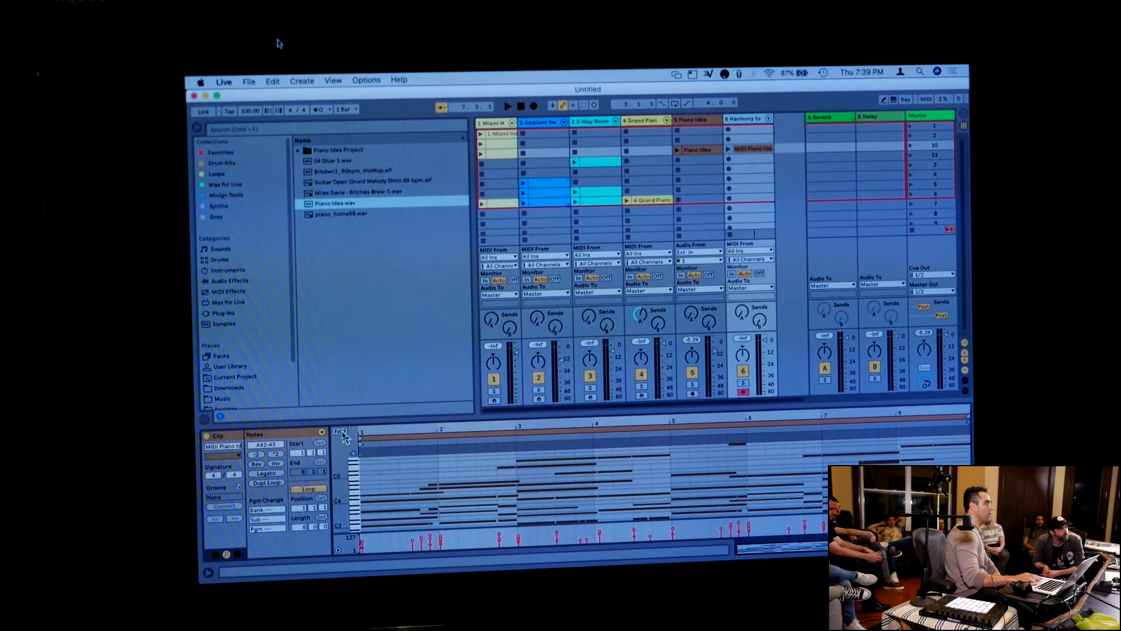
click(341, 432)
drag(361, 421, 354, 321)
click(728, 130)
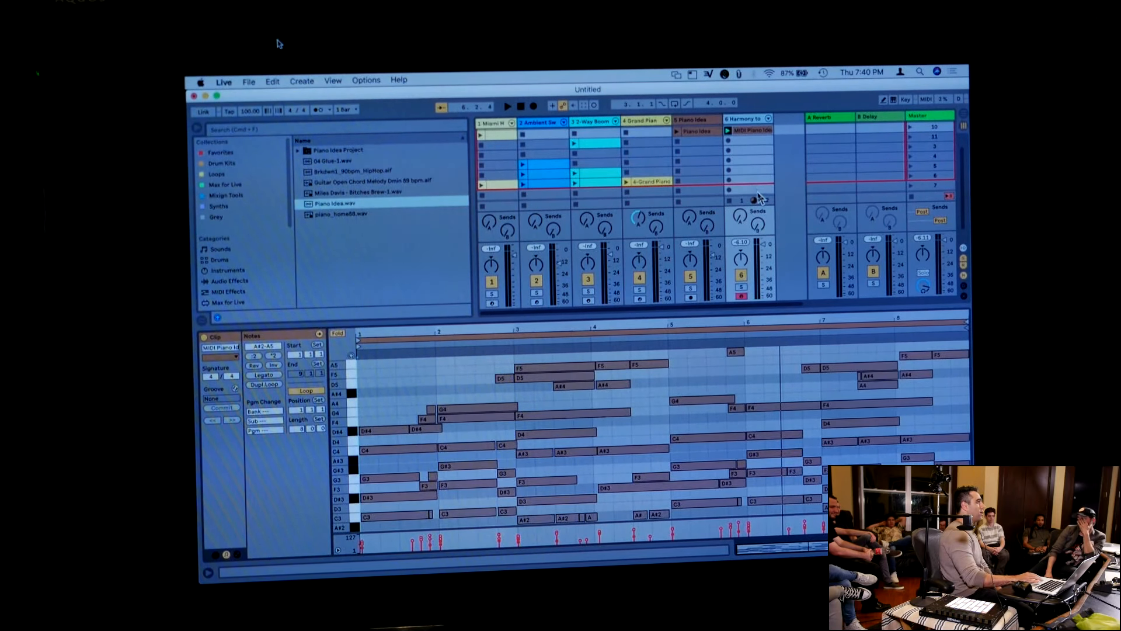
Load Ambient Swells Pad.adg from Favorites onto the converted harmony track, lower its volume, and launch the Piano Idea clip alongside it
click(239, 153)
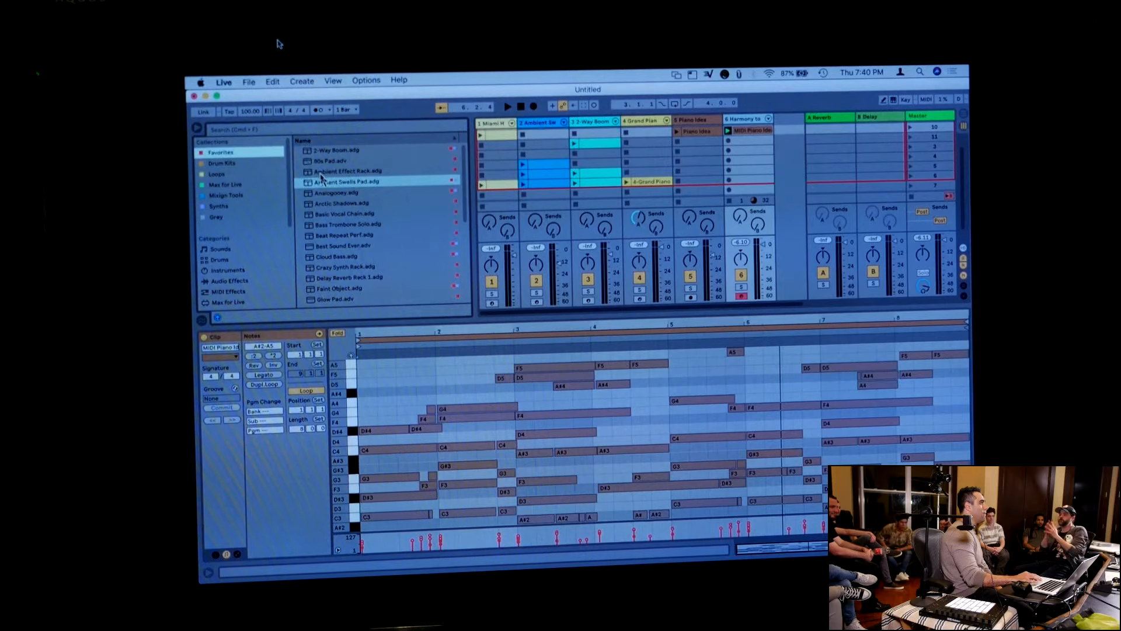
drag(339, 181, 733, 145)
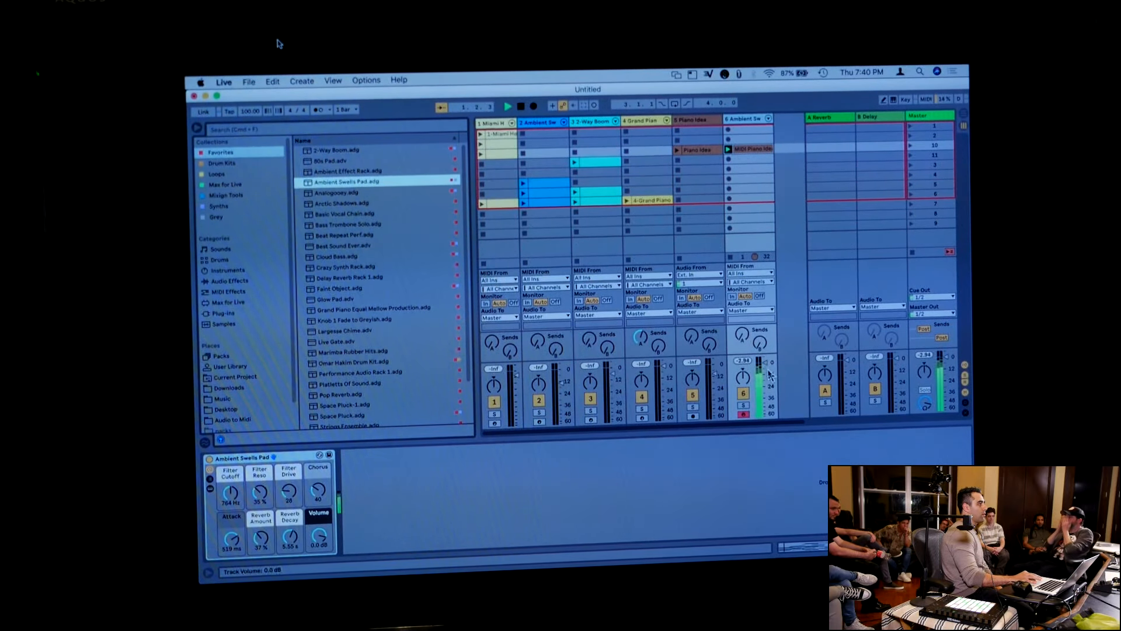
drag(768, 371, 768, 378)
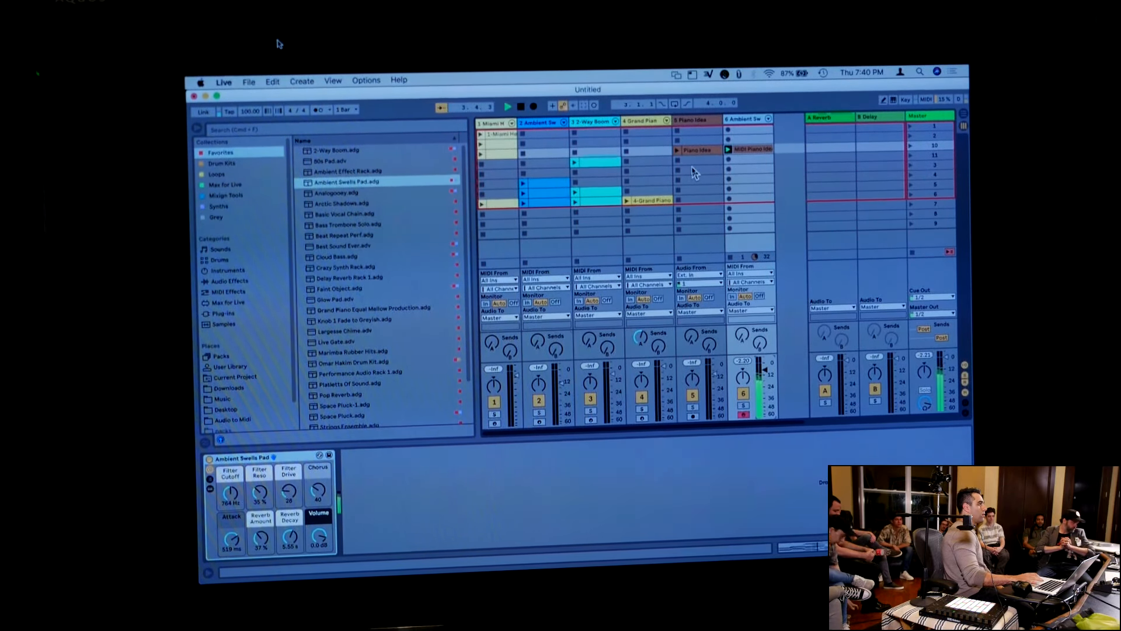
click(677, 151)
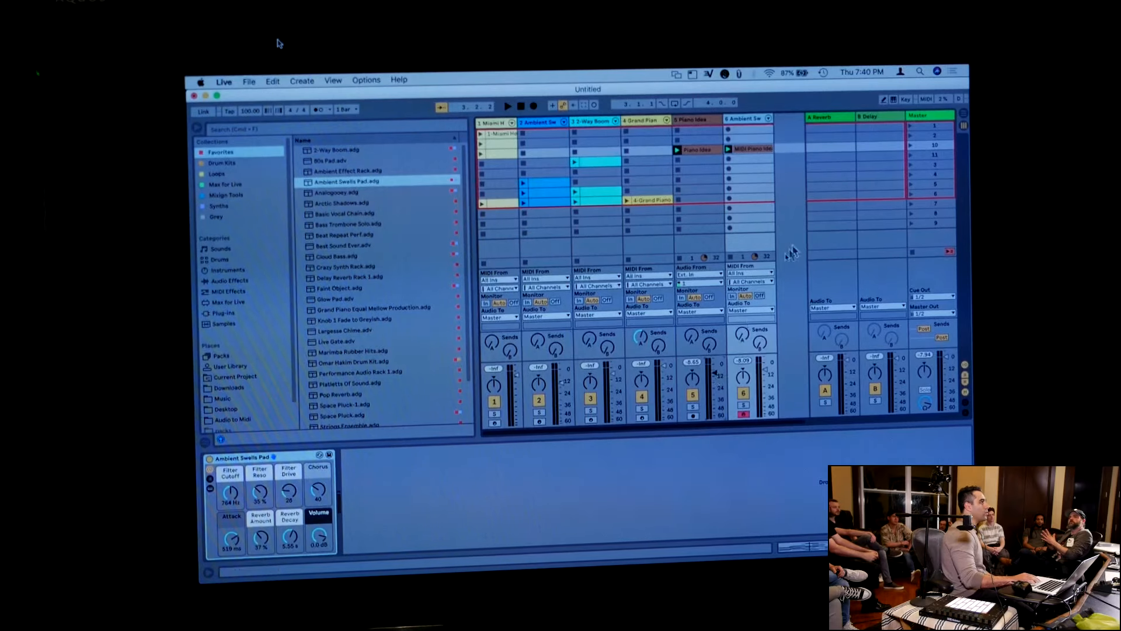
Delete the Piano Idea audio track and its converted MIDI track
click(701, 128)
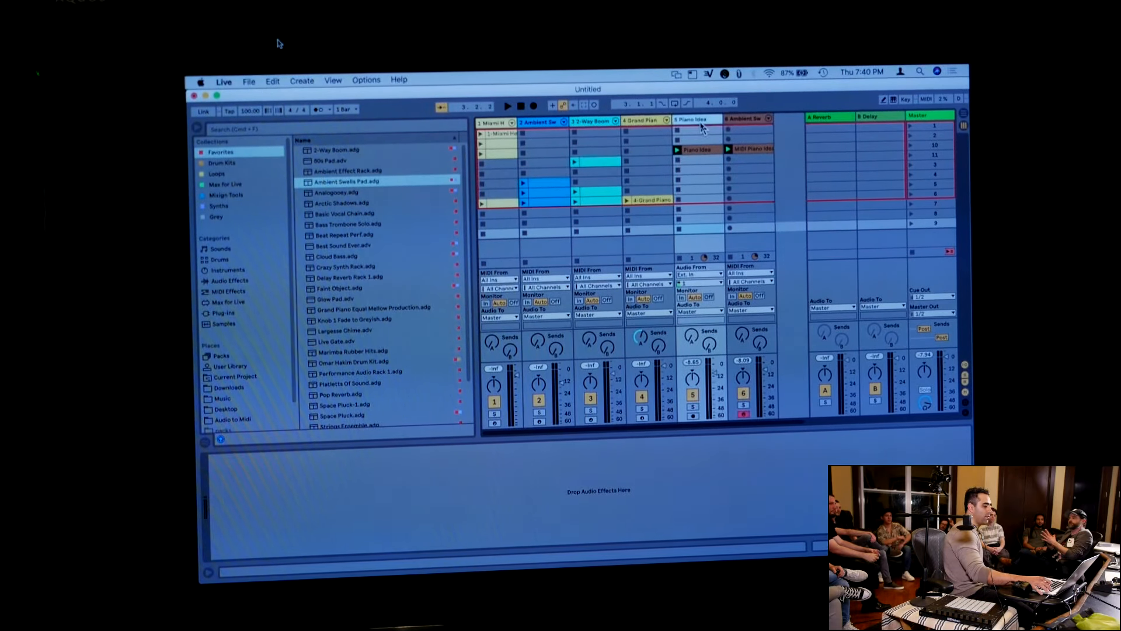
key(Delete)
key(Delete)
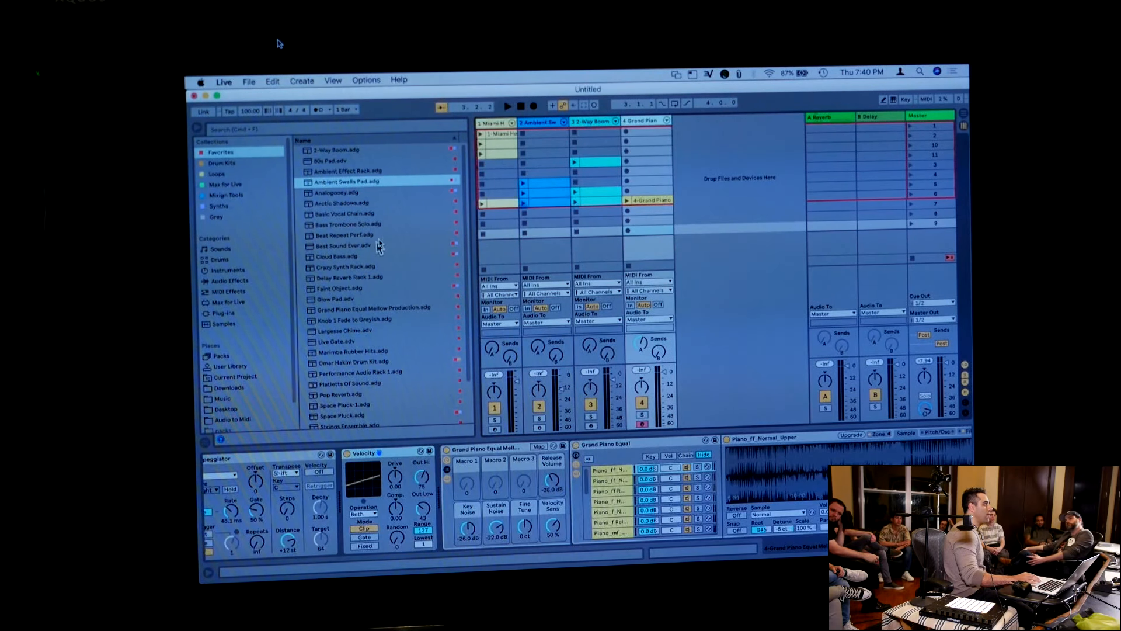
Import Brkdwn1_90bpm_HipHop.aif from the Audio to Midi folder into a new audio track and launch it with a two-bar loop
click(239, 419)
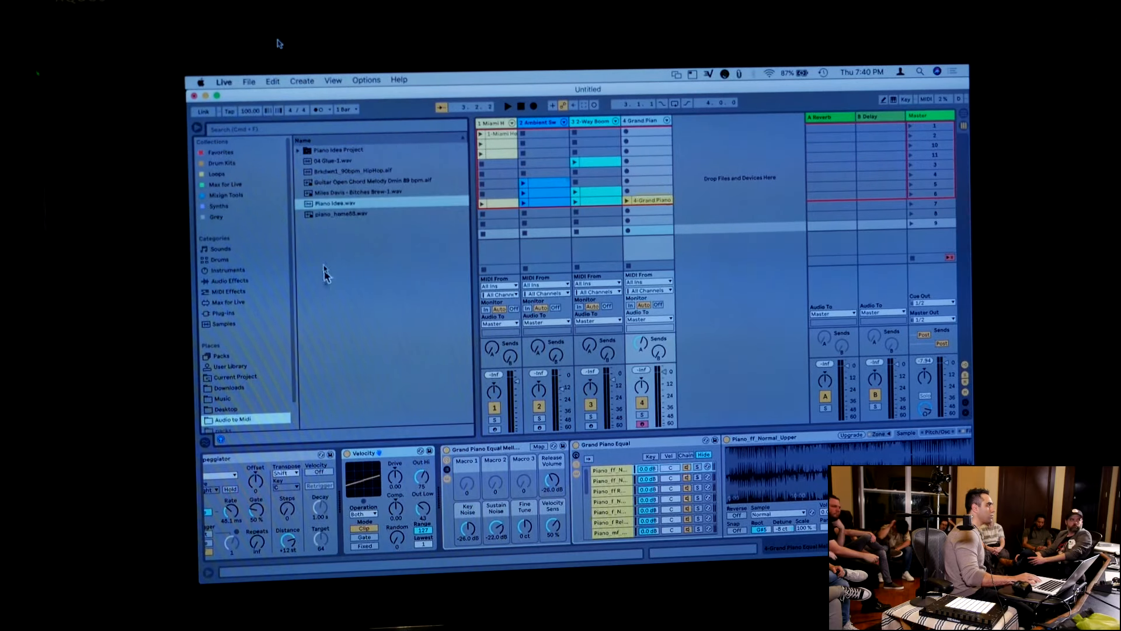
drag(325, 172, 703, 144)
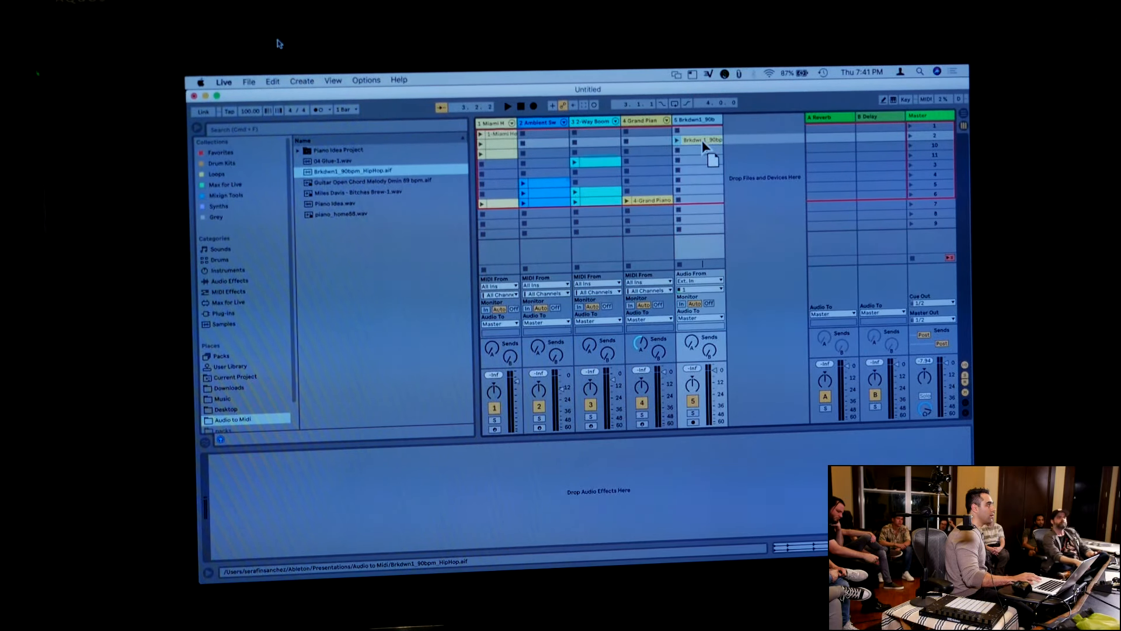
double_click(702, 140)
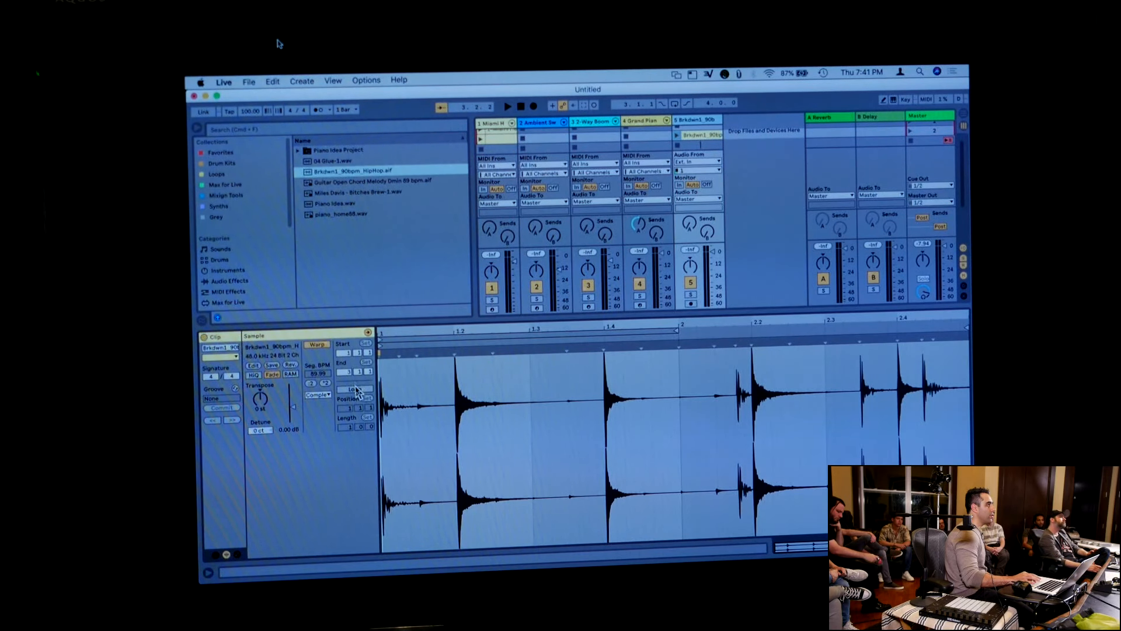
click(356, 389)
drag(674, 331, 967, 331)
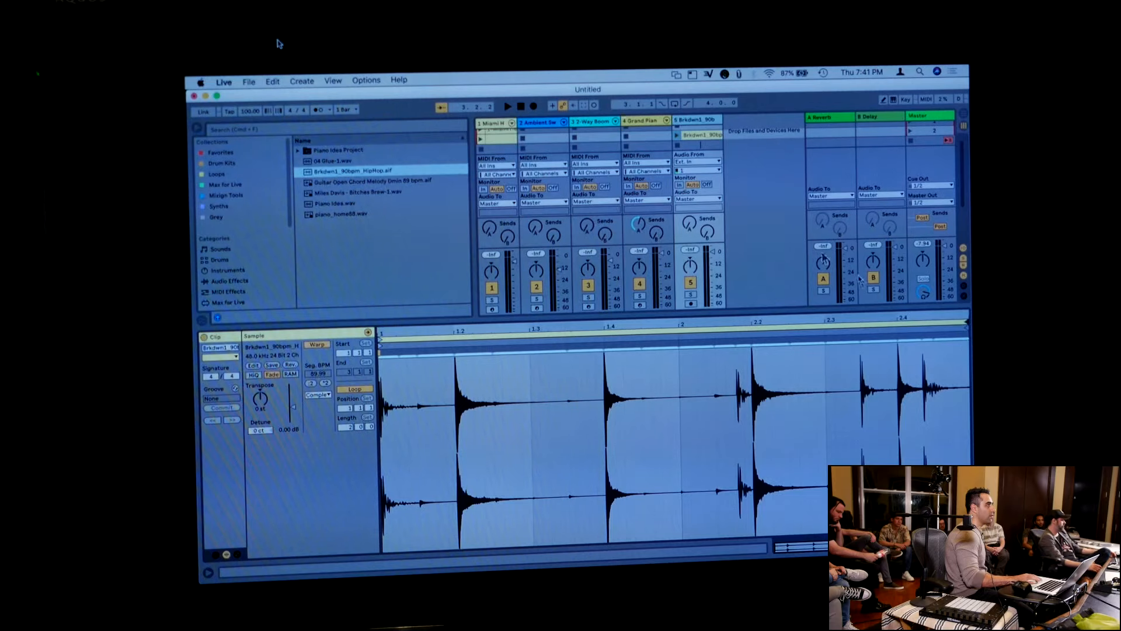
click(677, 135)
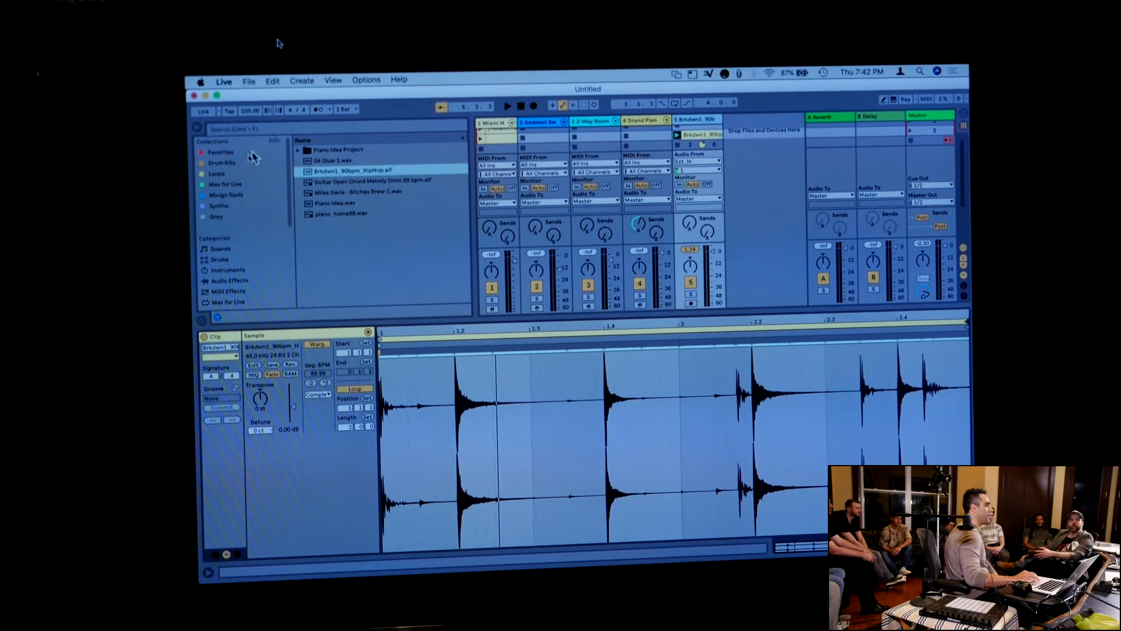
Examine the Brkdwn1 clip's waveform close up around the transient at beat 1.2
drag(447, 328, 450, 337)
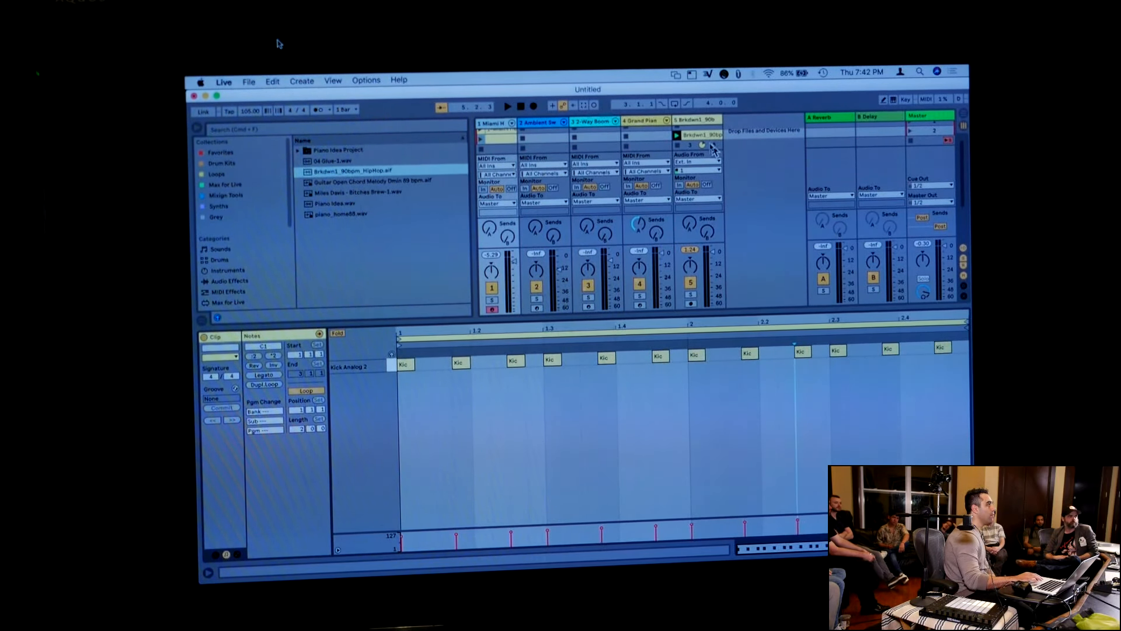
double_click(701, 121)
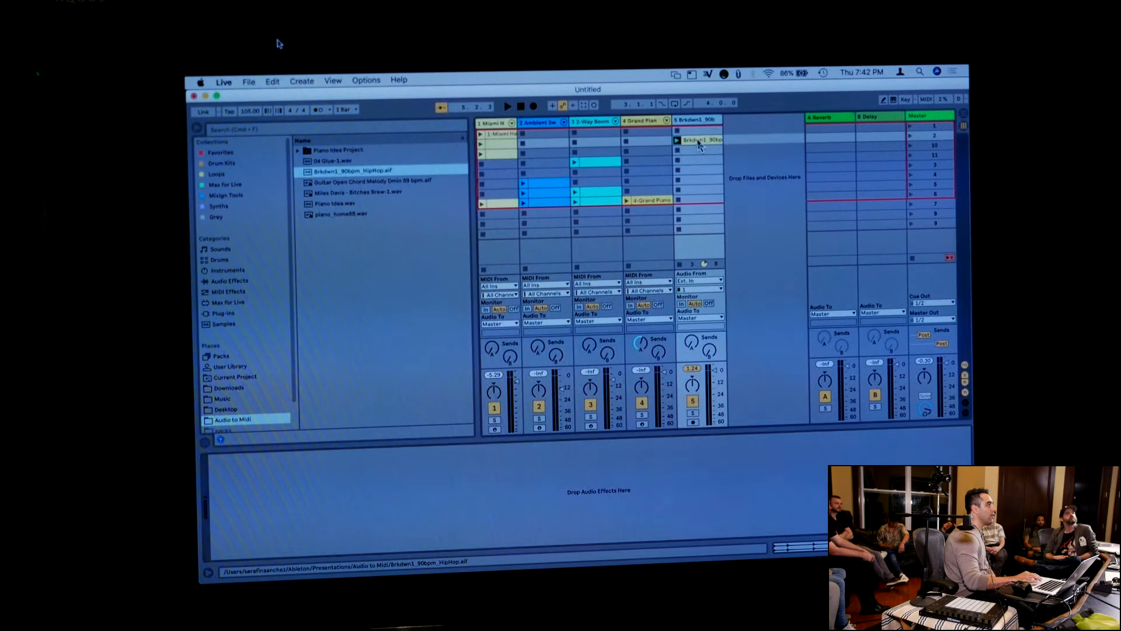
double_click(699, 142)
drag(529, 331, 636, 373)
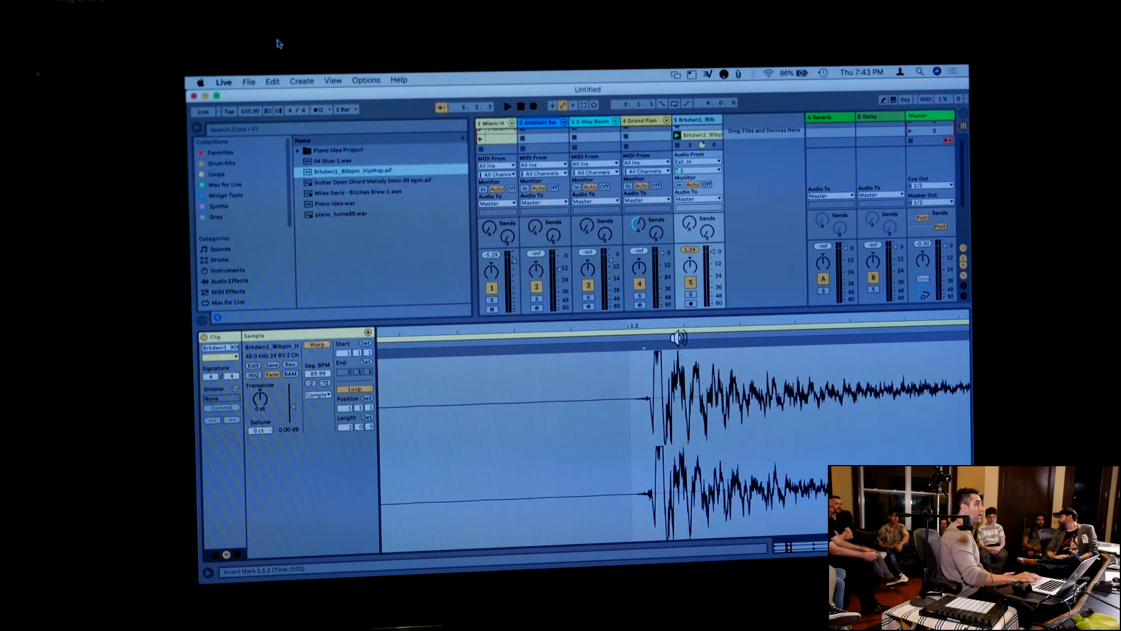
drag(688, 327, 705, 322)
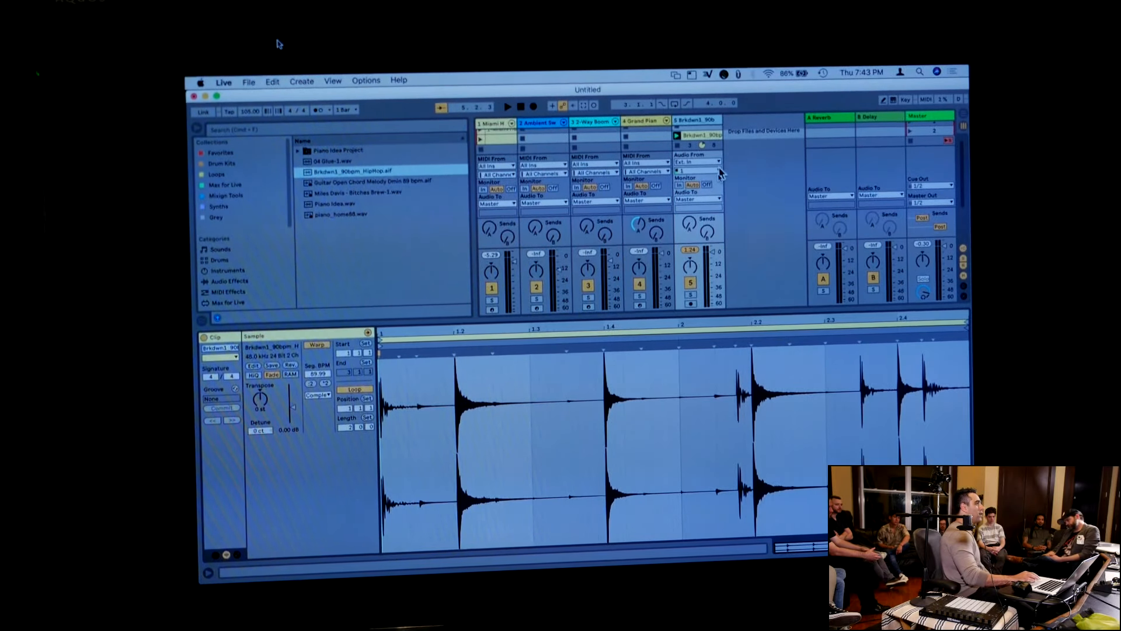
Convert the Brkdwn1 clip's drums to a new MIDI track, then open and launch the converted clip
right_click(701, 139)
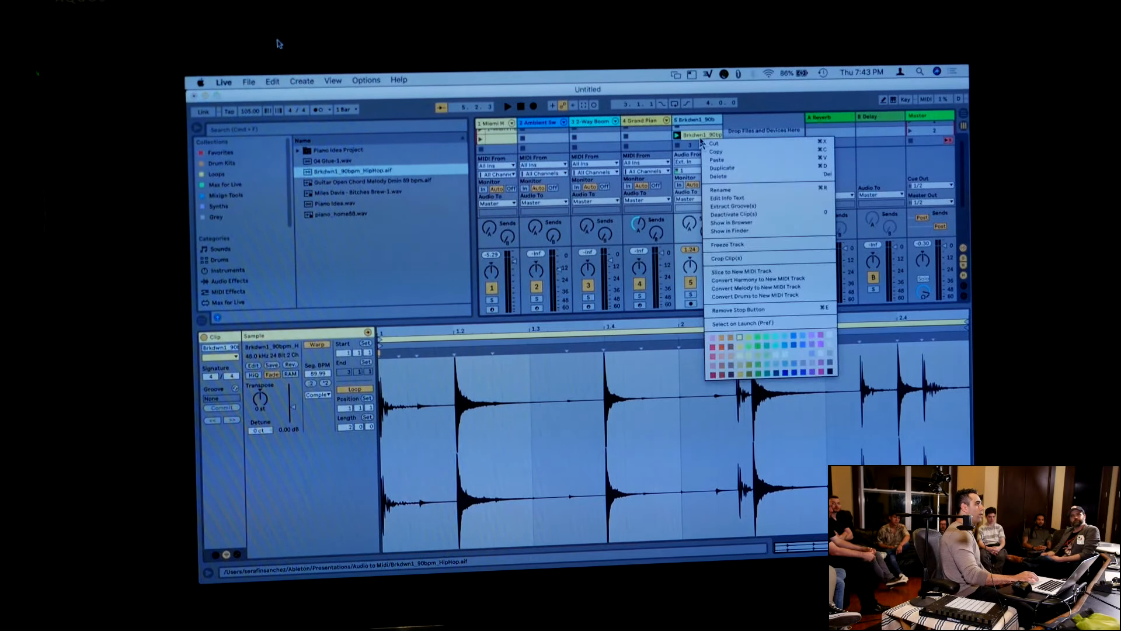
click(755, 296)
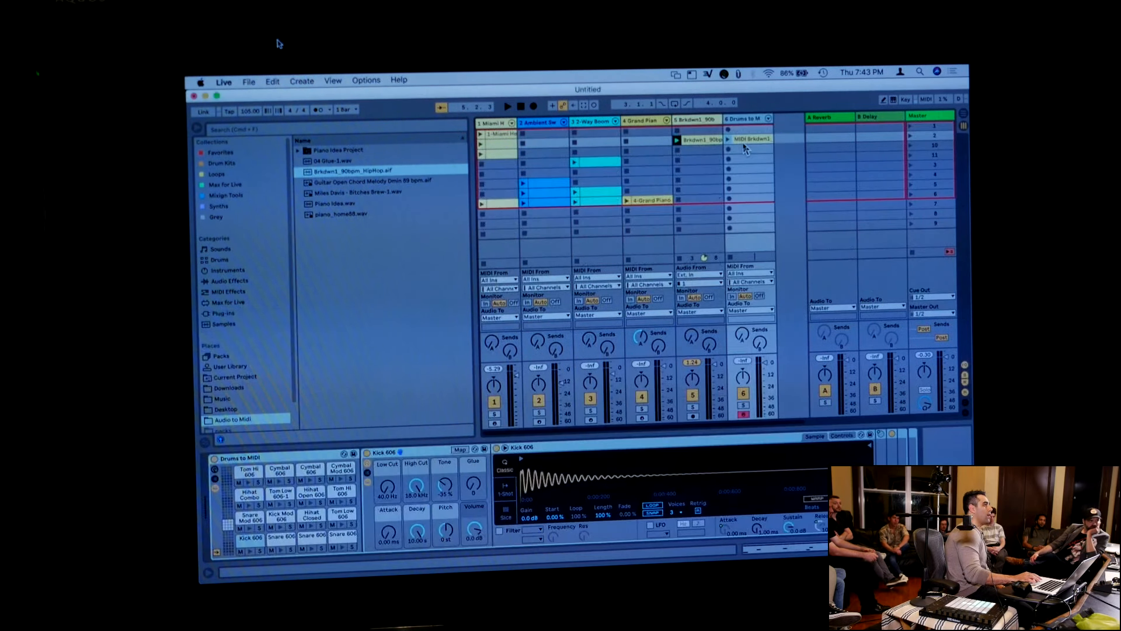
double_click(750, 140)
click(728, 140)
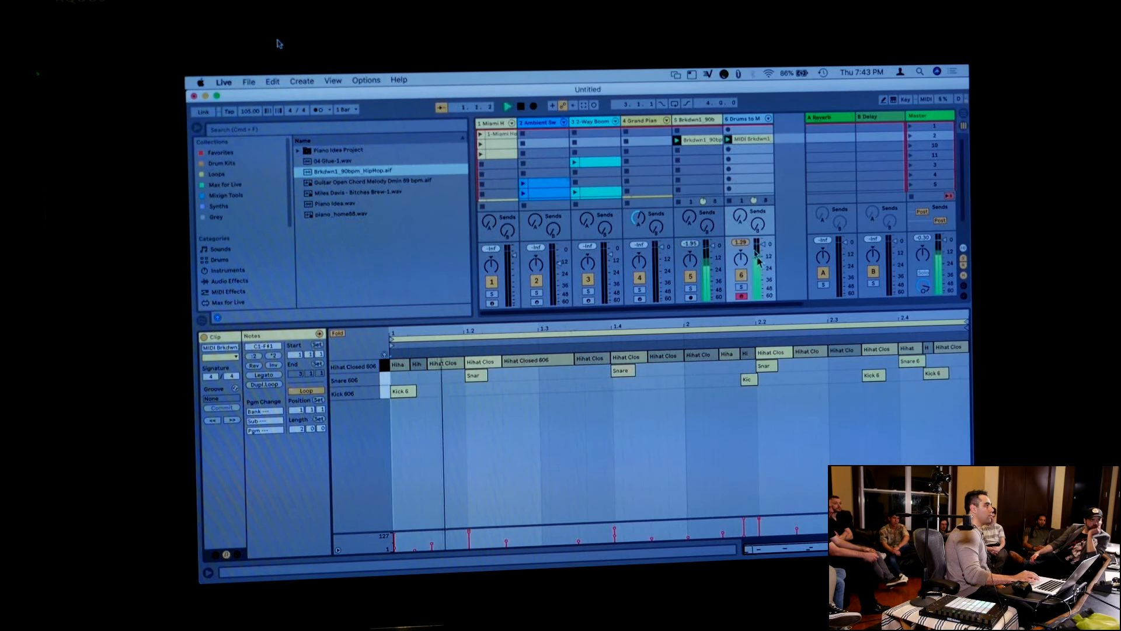
Solo the converted drum track and load Abyss Kit.adg onto it from the Drum Kits collection
click(741, 288)
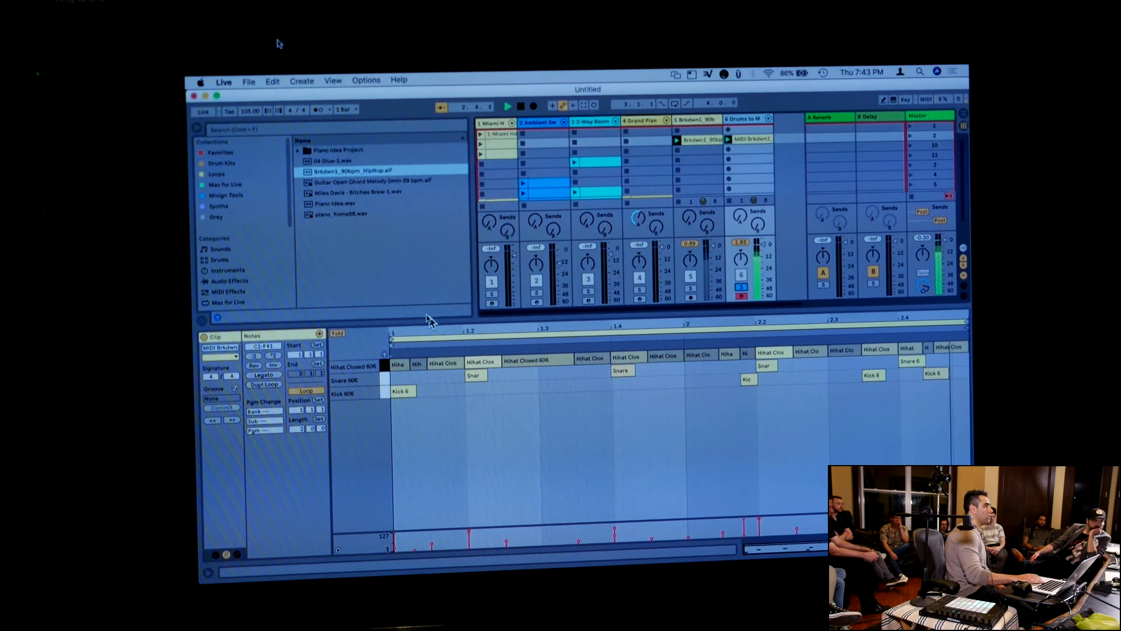
click(232, 166)
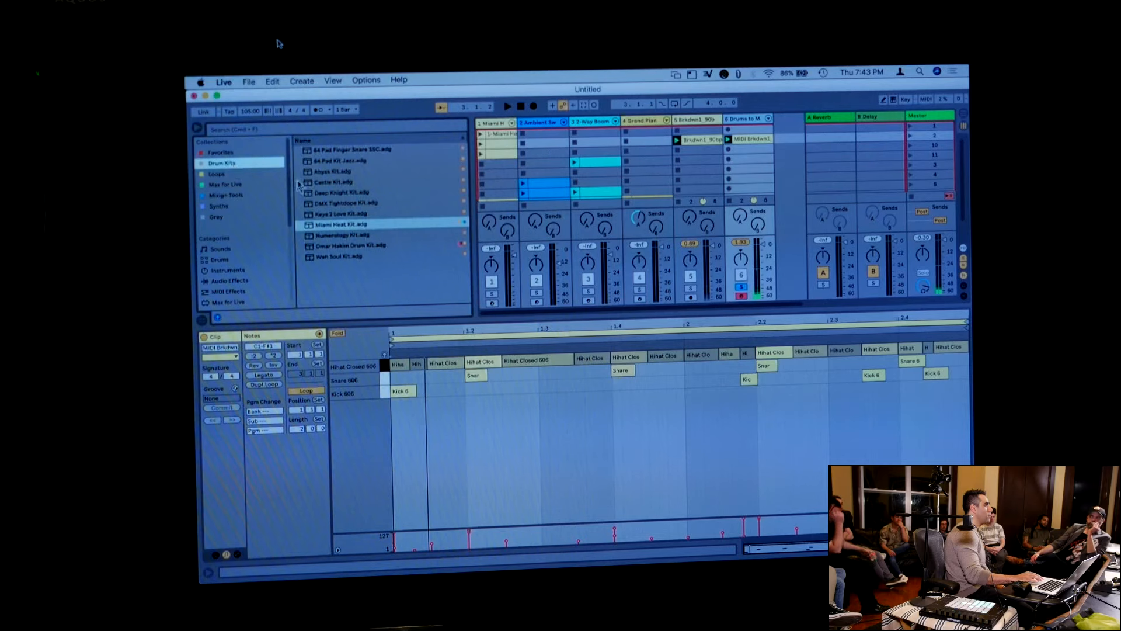
drag(333, 171, 732, 187)
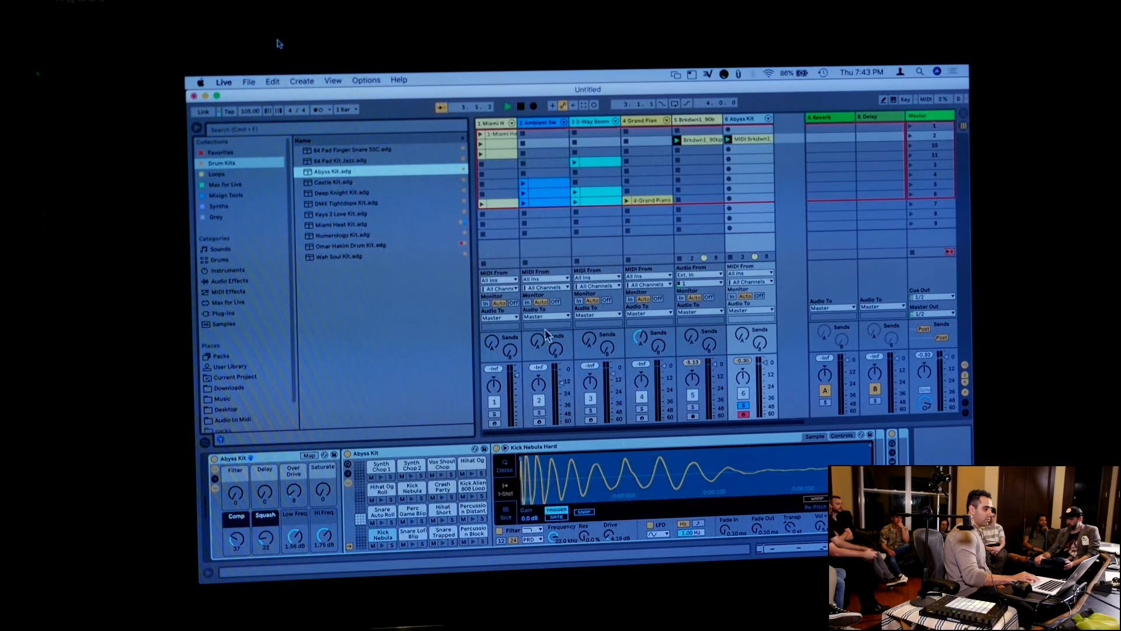
Examine the timing of the converted clip's snare notes around beats 1.2 and 1.4, and hide the clip editor
double_click(738, 138)
drag(477, 328, 454, 365)
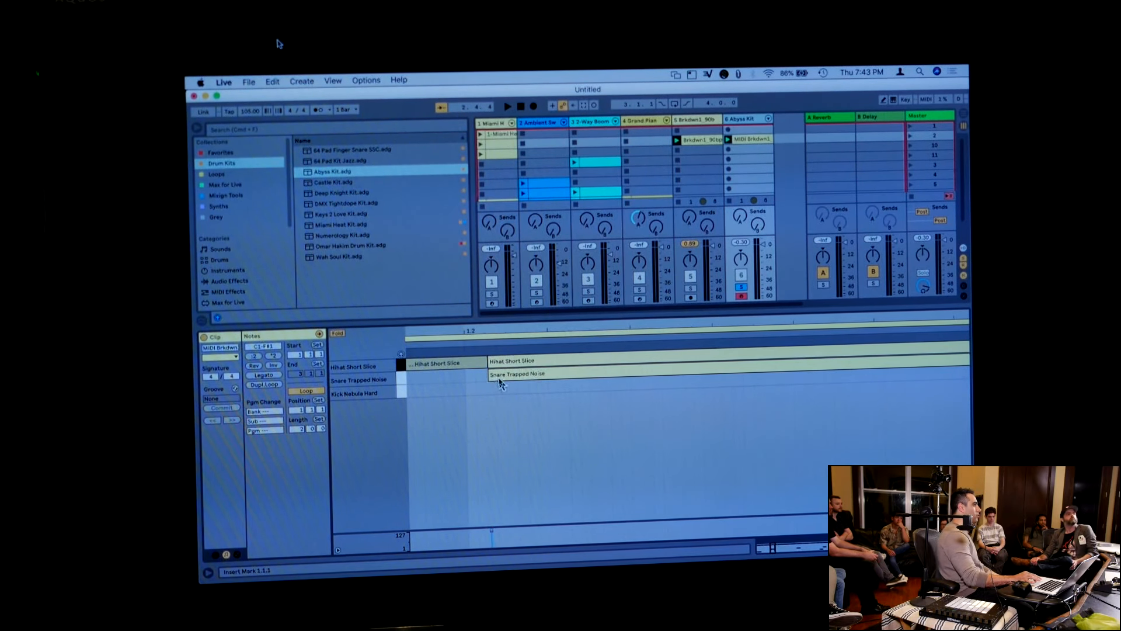
drag(658, 328, 654, 288)
drag(632, 325, 631, 362)
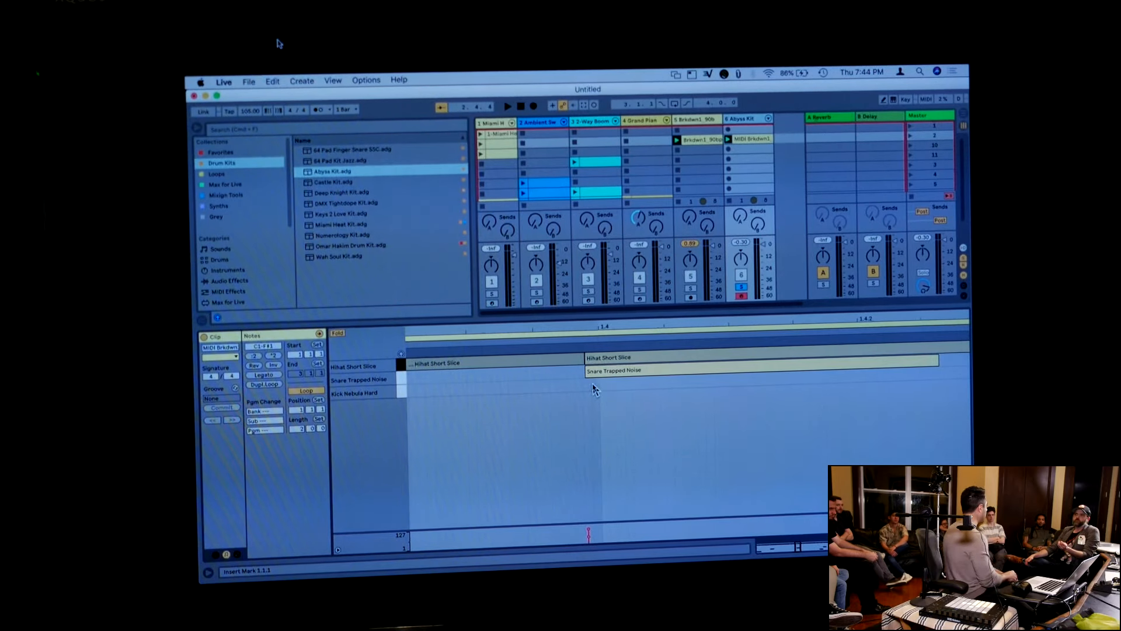
click(630, 314)
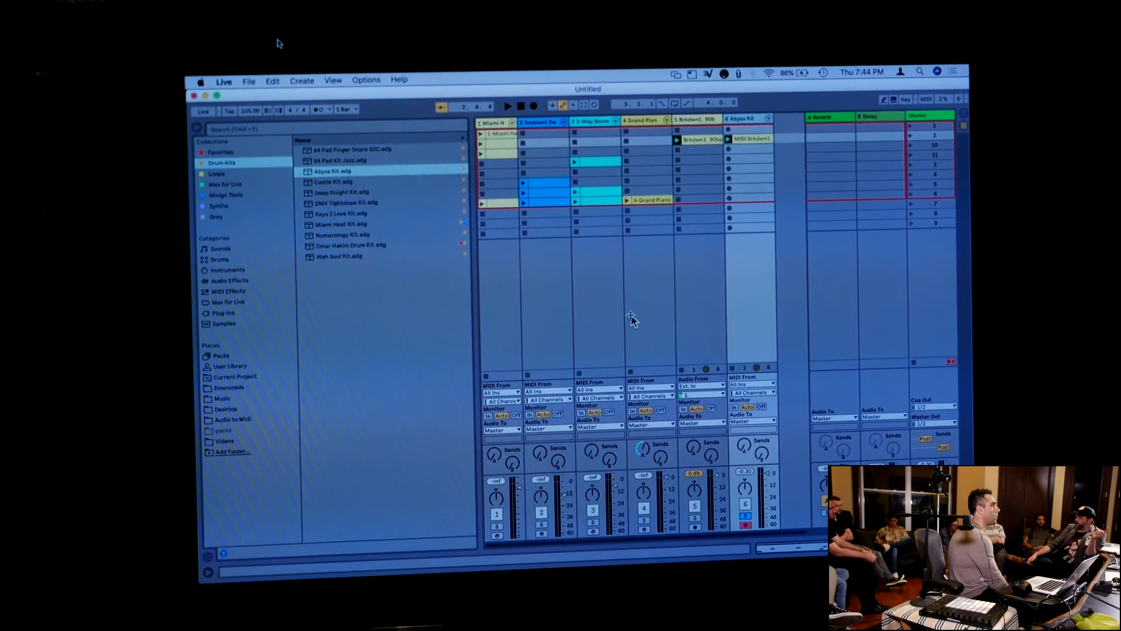
Reset the transport to the start with the Abyss Kit track unsoloed, and delete the Brkdwn1 and Abyss Kit tracks
click(745, 516)
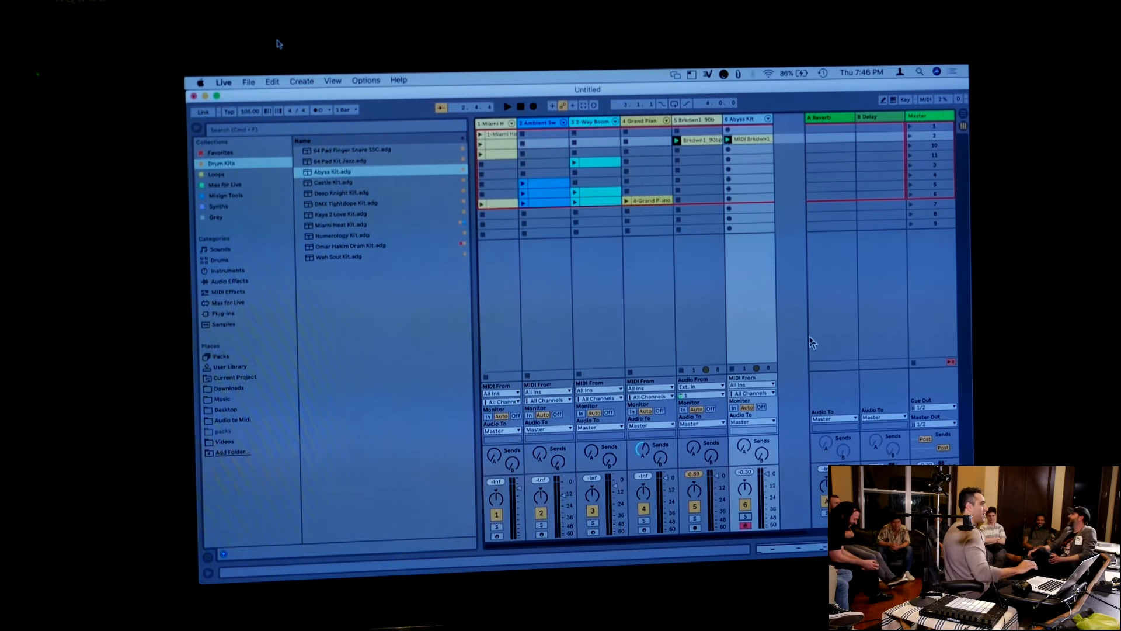
click(521, 107)
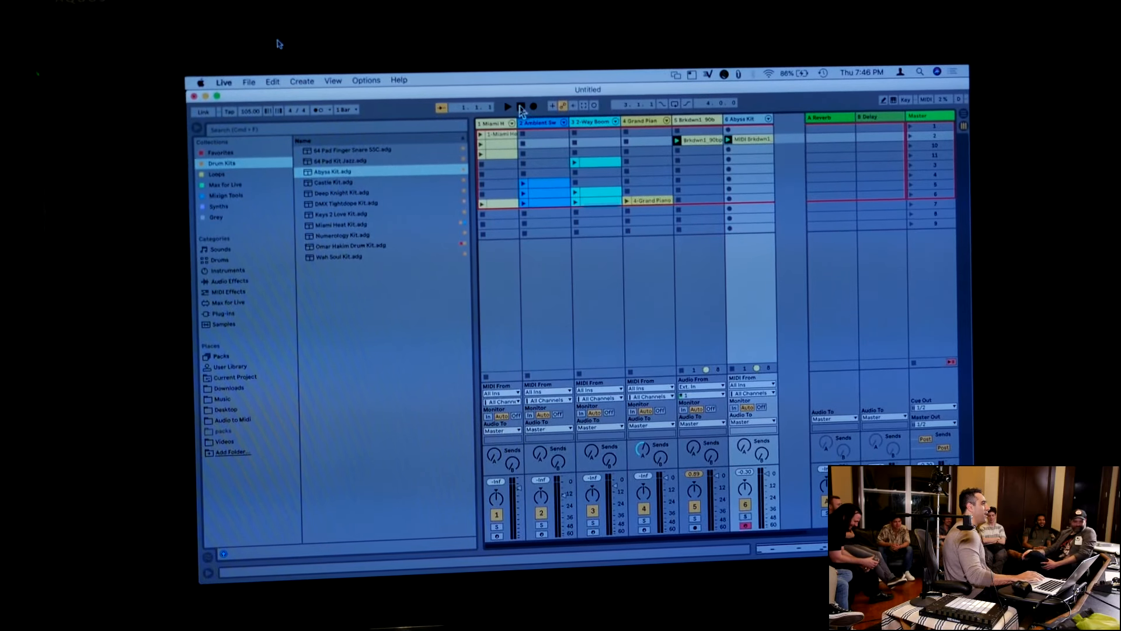
drag(472, 155, 459, 159)
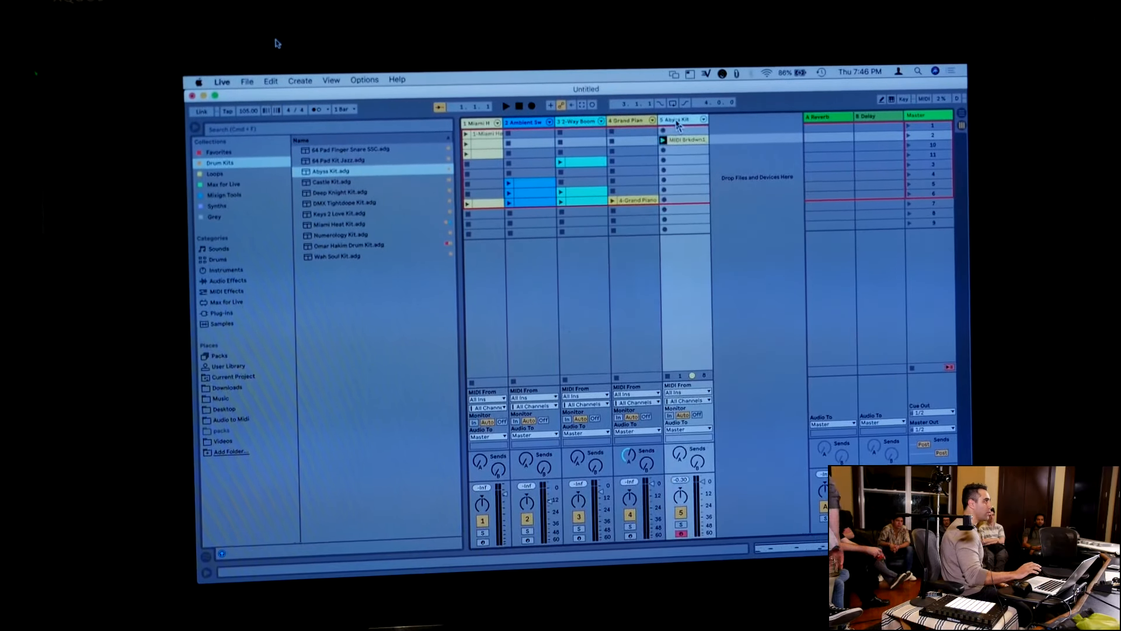
key(Delete)
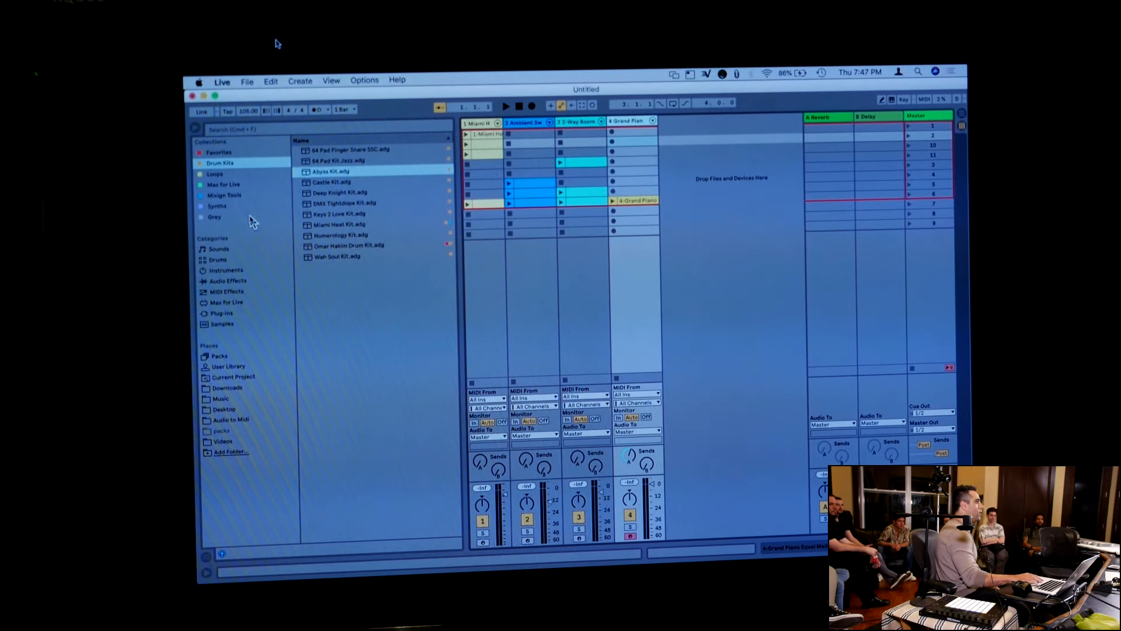
Add RokVid.amxd from the Max for Live collection to the Master track and select the device
click(225, 188)
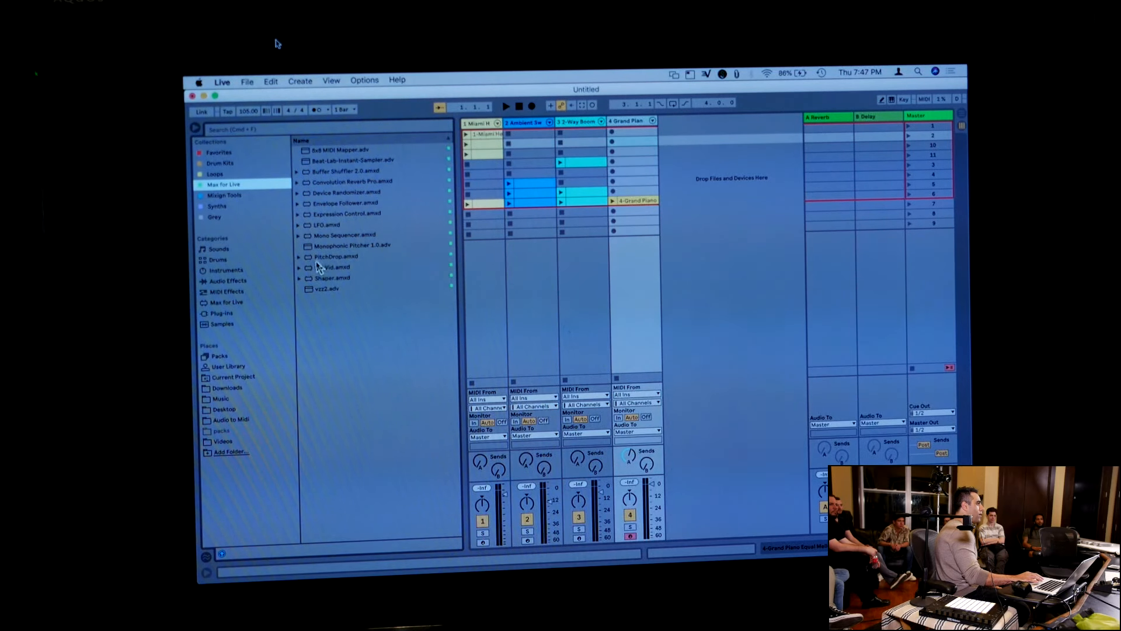
drag(325, 271, 931, 120)
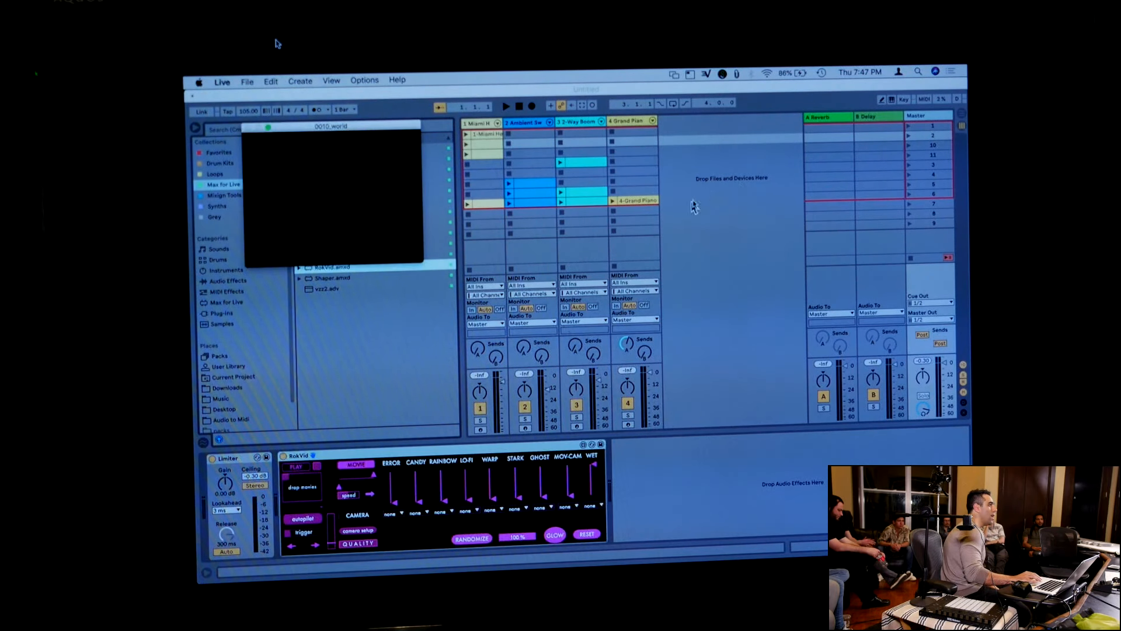
drag(399, 127, 398, 125)
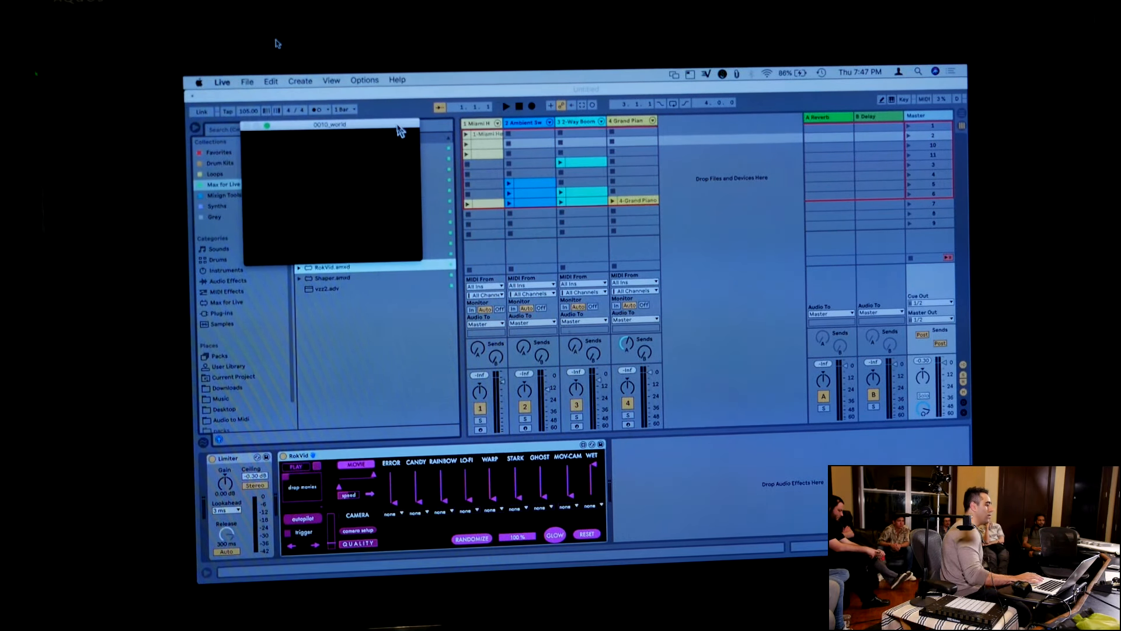
click(464, 456)
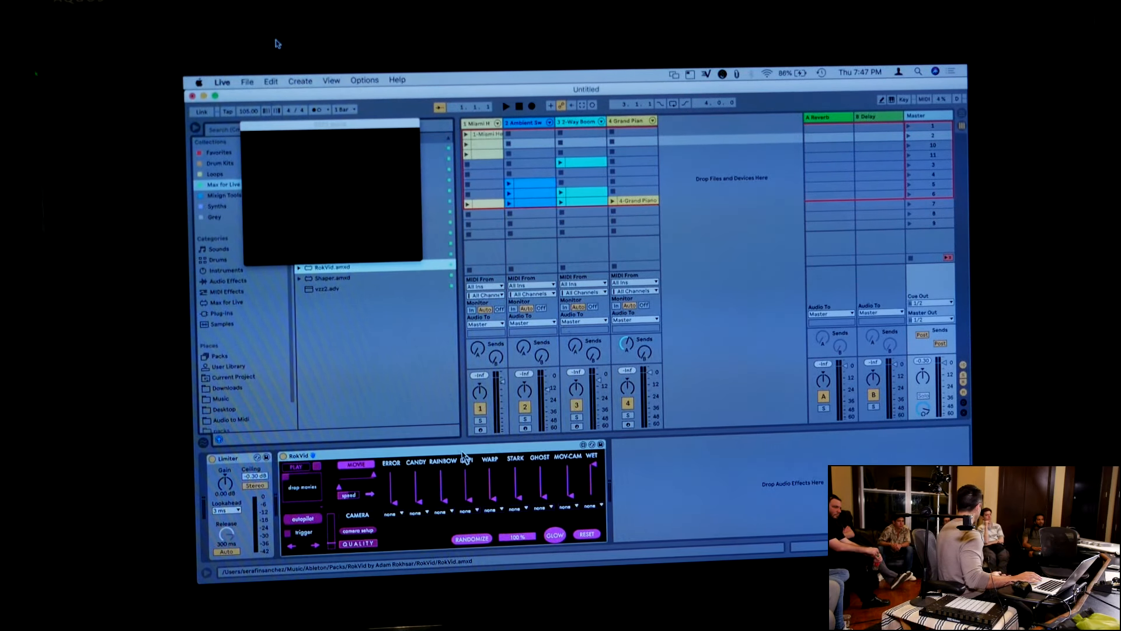
Open the RokVid device in the Max editor and examine its camera input, movie input and video processing sections
click(583, 445)
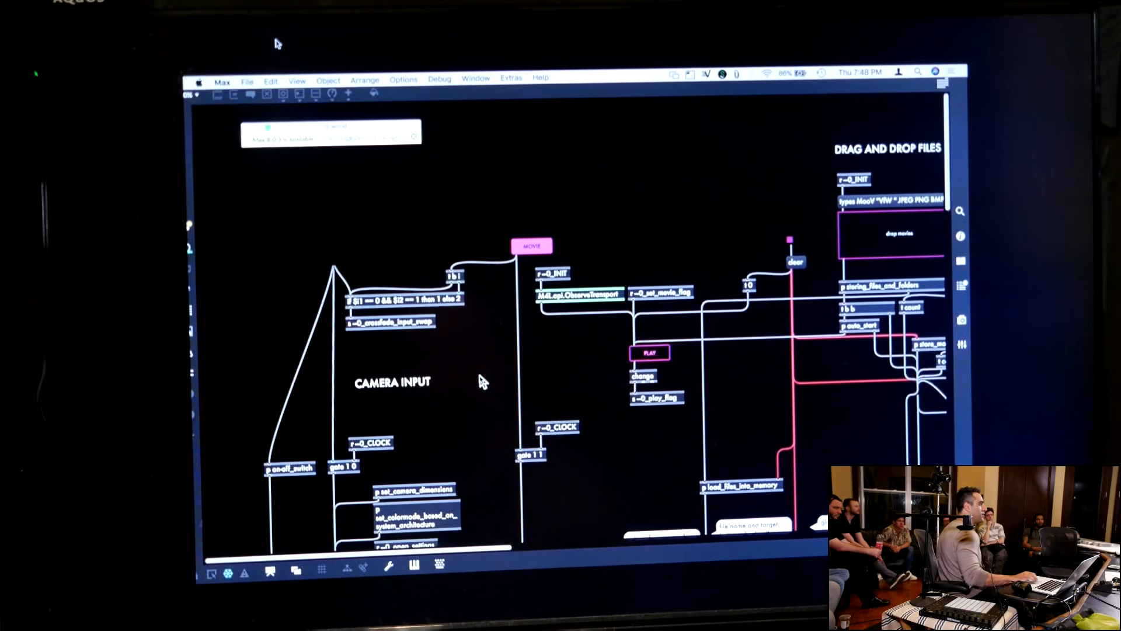
scroll(479, 377, down, 5)
scroll(482, 381, down, 10)
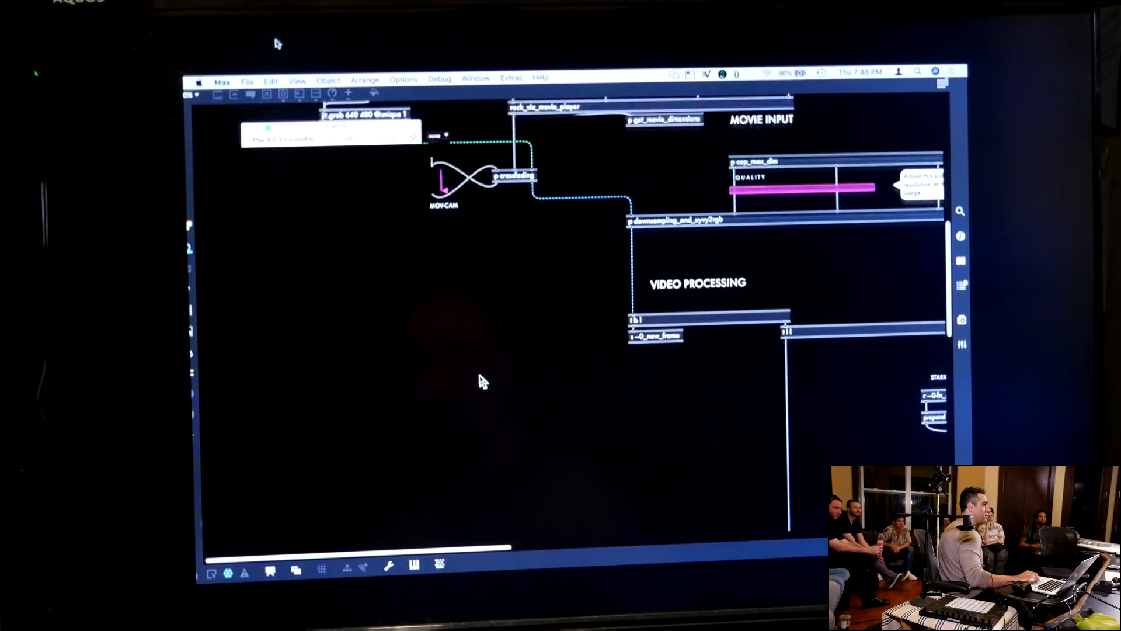
scroll(482, 381, right, 4)
scroll(481, 379, up, 16)
scroll(480, 379, left, 4)
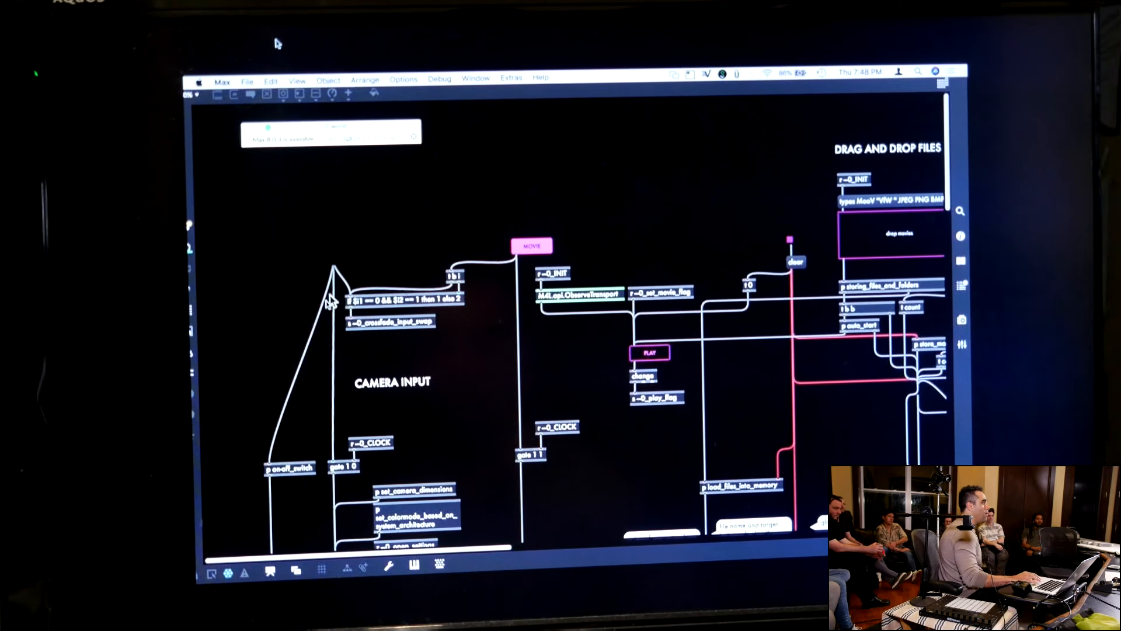
Quit the Max editor and move the 0010_world video window off the browser's file list
click(223, 82)
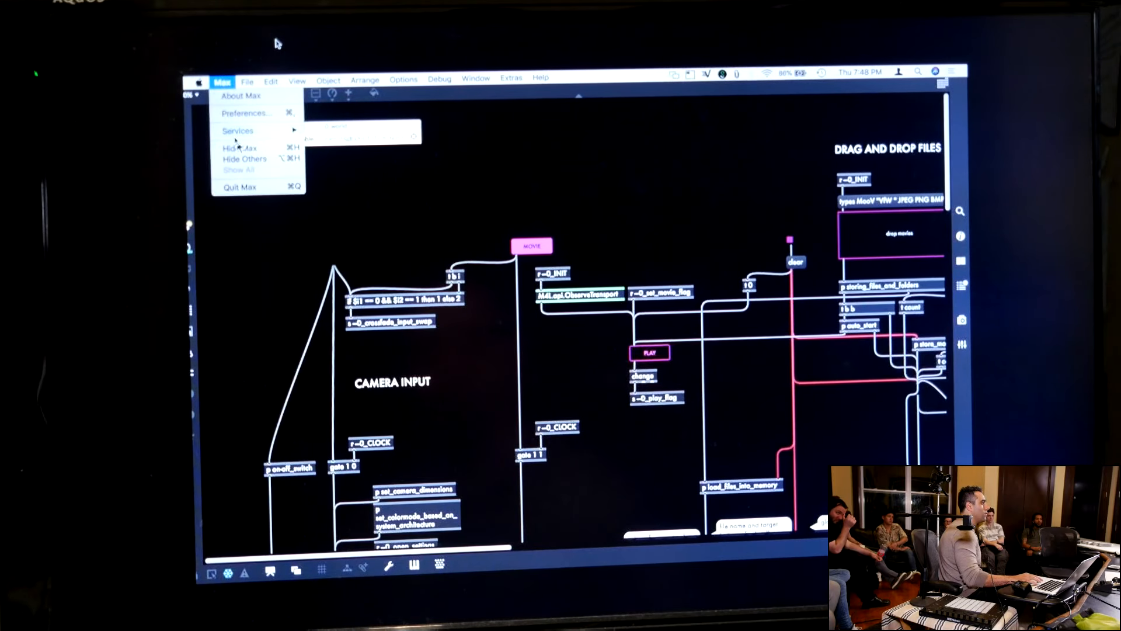
click(240, 187)
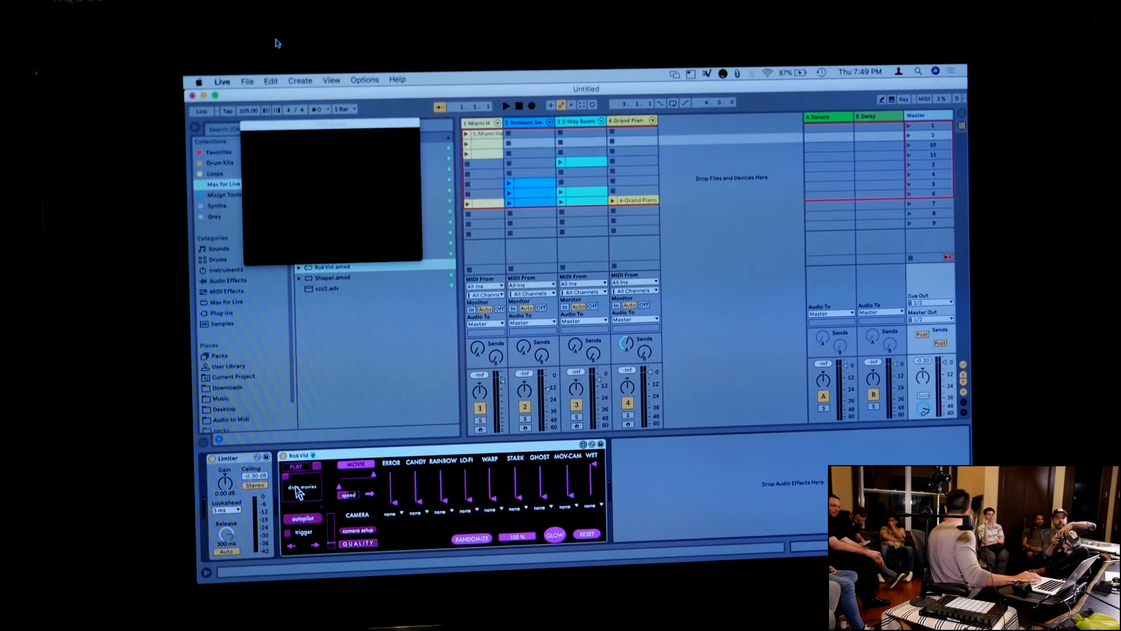
drag(348, 125, 624, 153)
Load Kitty.mov from the Videos folder into RokVid's drop movies area
scroll(236, 411, down, 2)
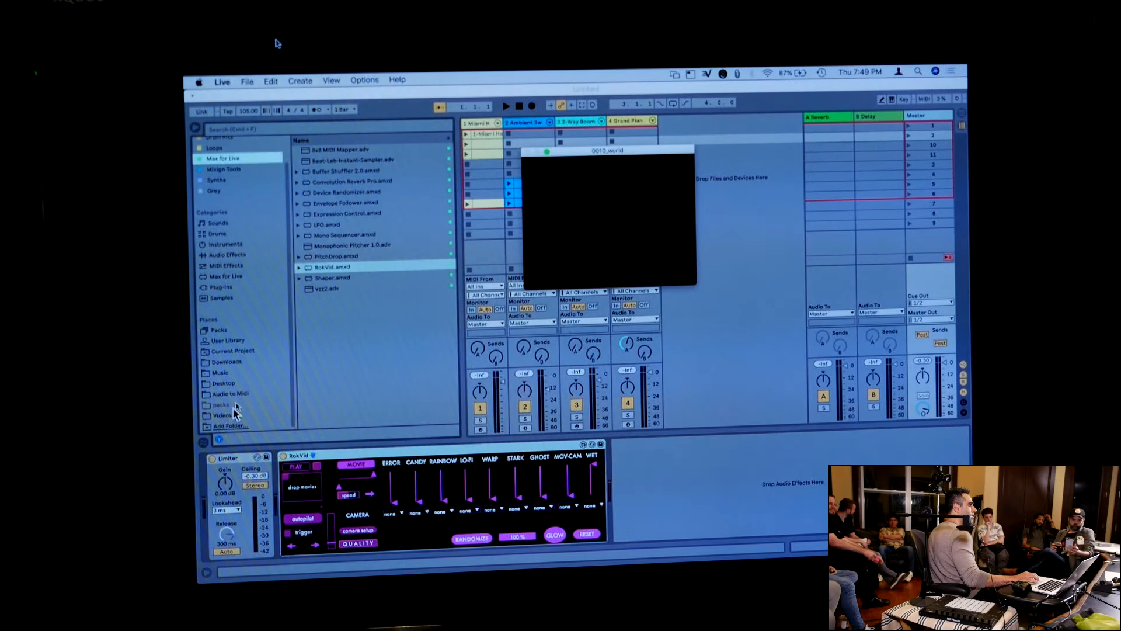
click(234, 415)
click(331, 201)
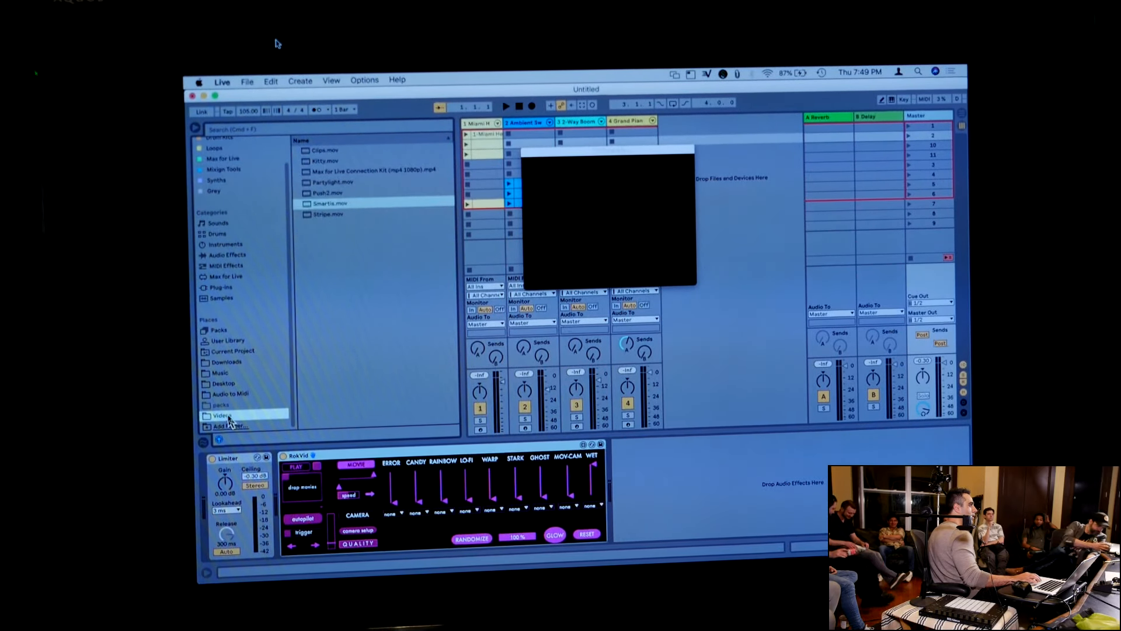
drag(325, 161, 295, 474)
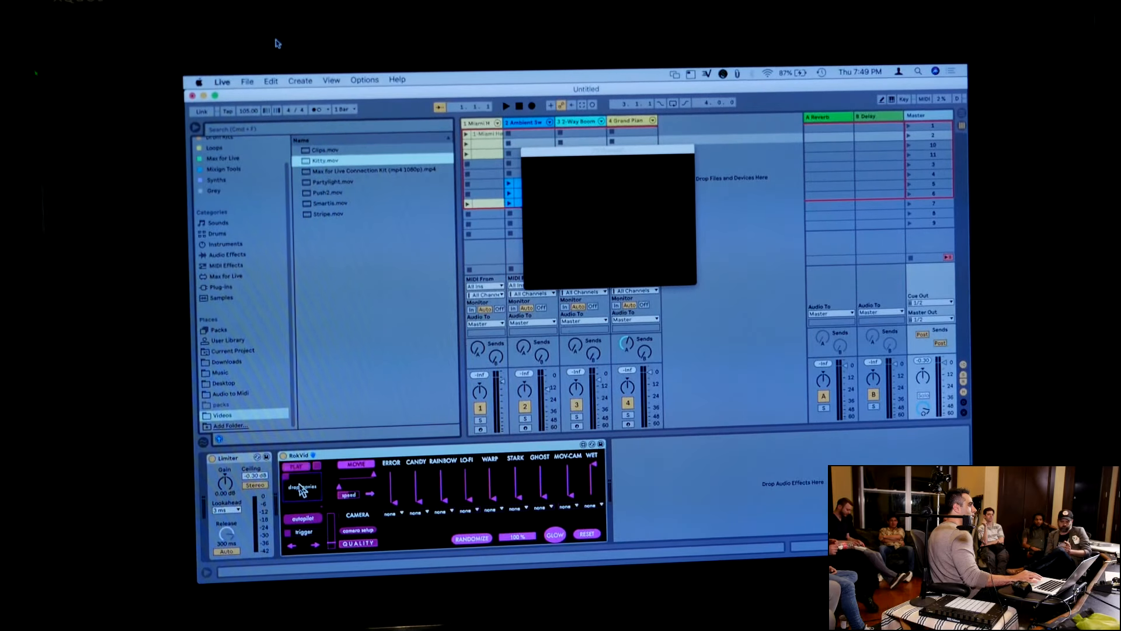
Add Partylight.mov, Push2.mov, Smartis.mov and Stripe.mov to RokVid's movies together
click(348, 182)
shift+click(337, 216)
drag(315, 183, 303, 470)
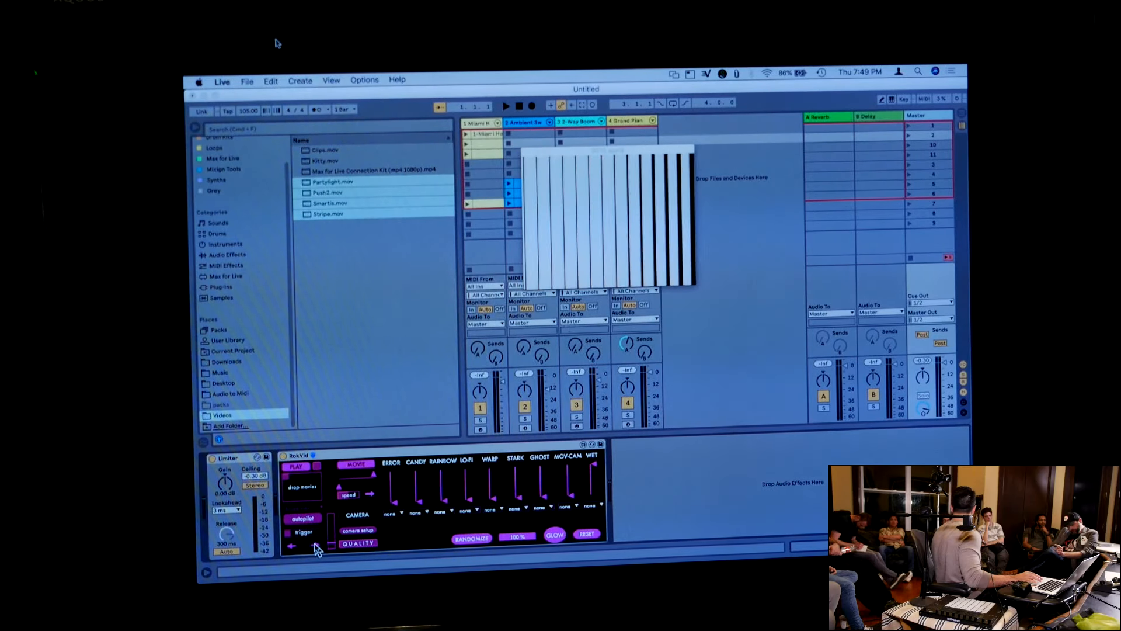
Skip RokVid to the next movie and slightly adjust its playback speed and Error amount
click(314, 546)
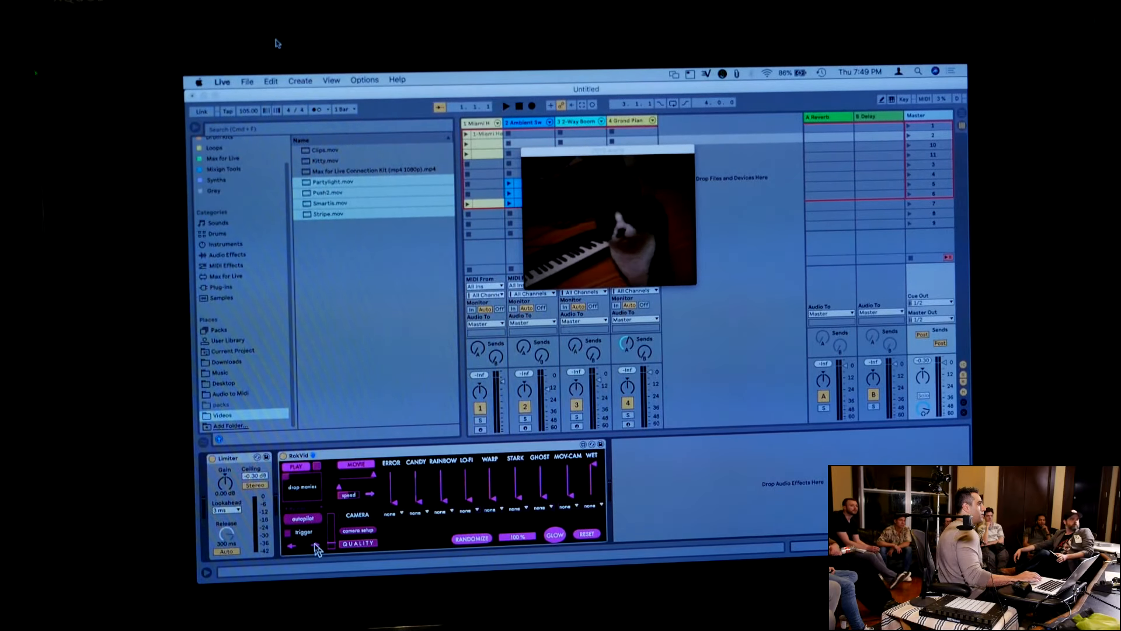
drag(353, 495, 353, 492)
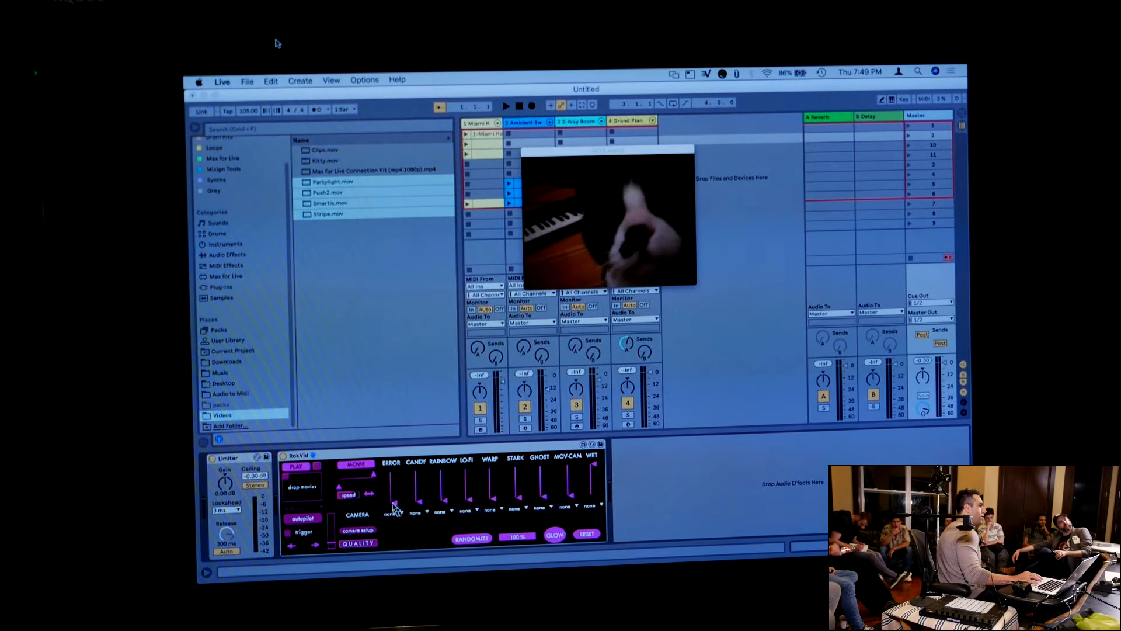
mouse_move(395, 503)
mouse_down()
mouse_move(395, 483)
mouse_move(395, 501)
mouse_up()
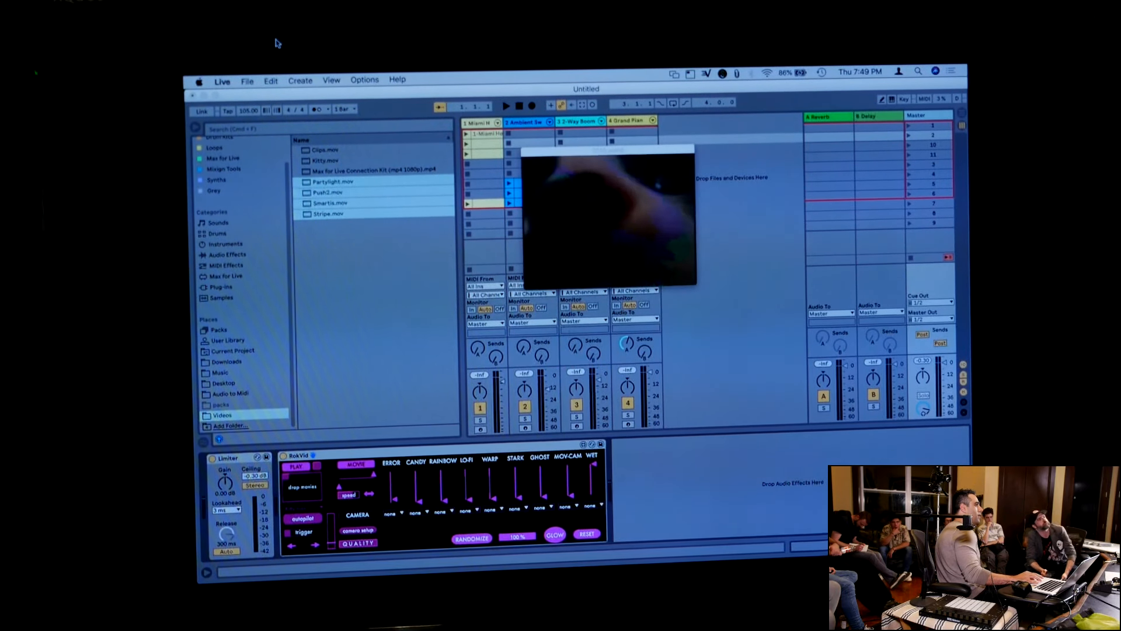
Enlarge the 0010_world video window and move it over the empty track area beside the Grand Piano track
drag(694, 282, 858, 423)
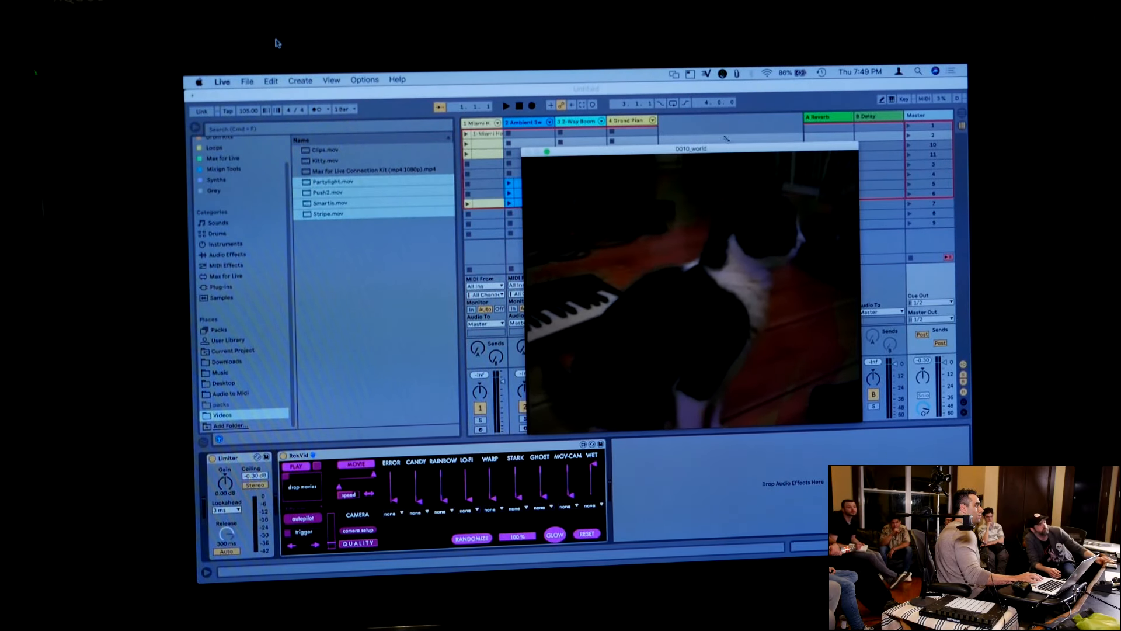
drag(711, 151, 845, 100)
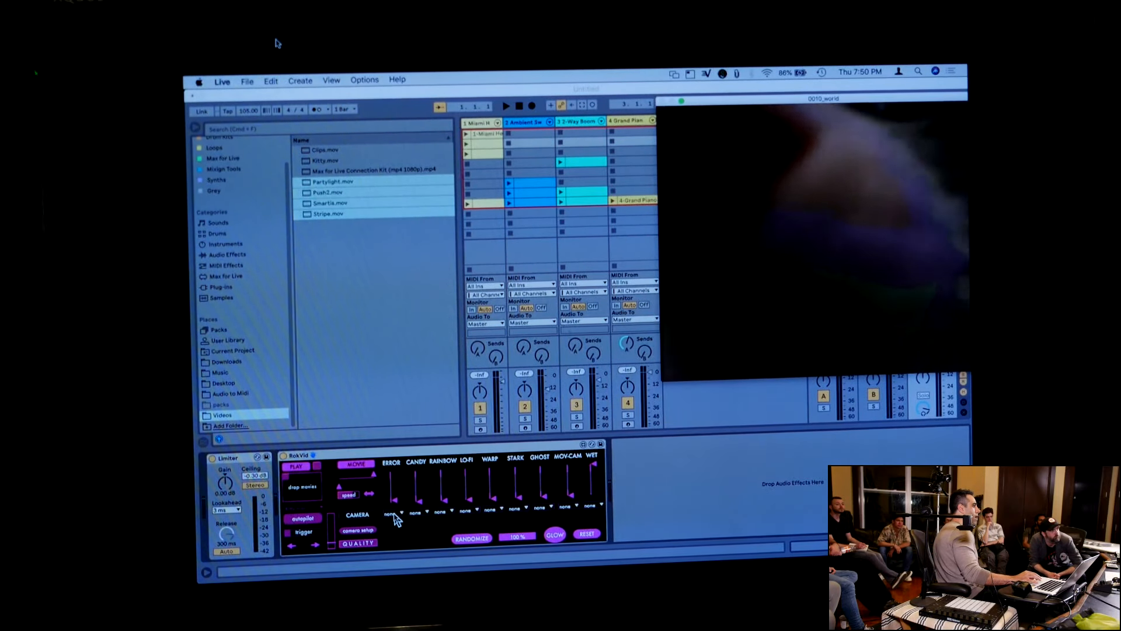
Modulate RokVid's Error effect with a saw wave at a rate of 1 bar
click(393, 514)
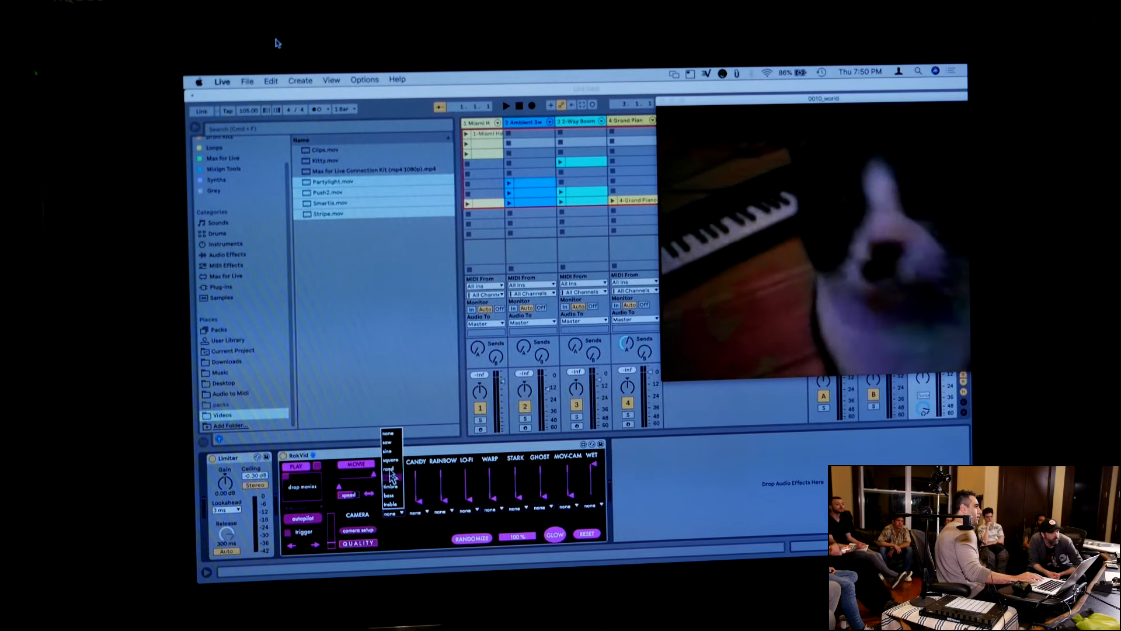
click(390, 442)
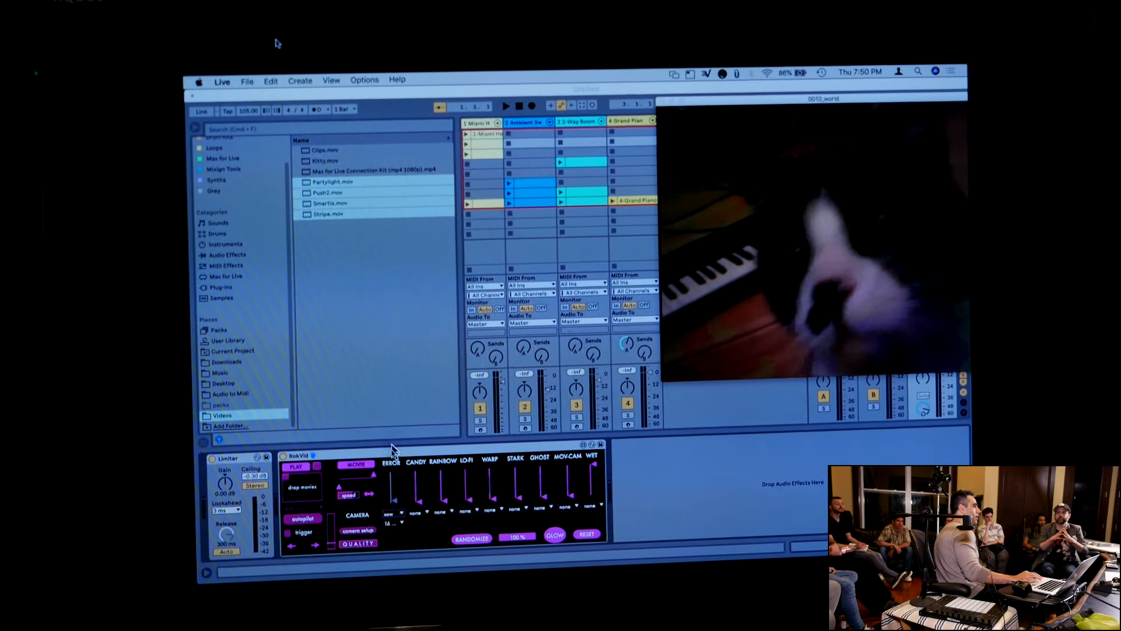
click(396, 525)
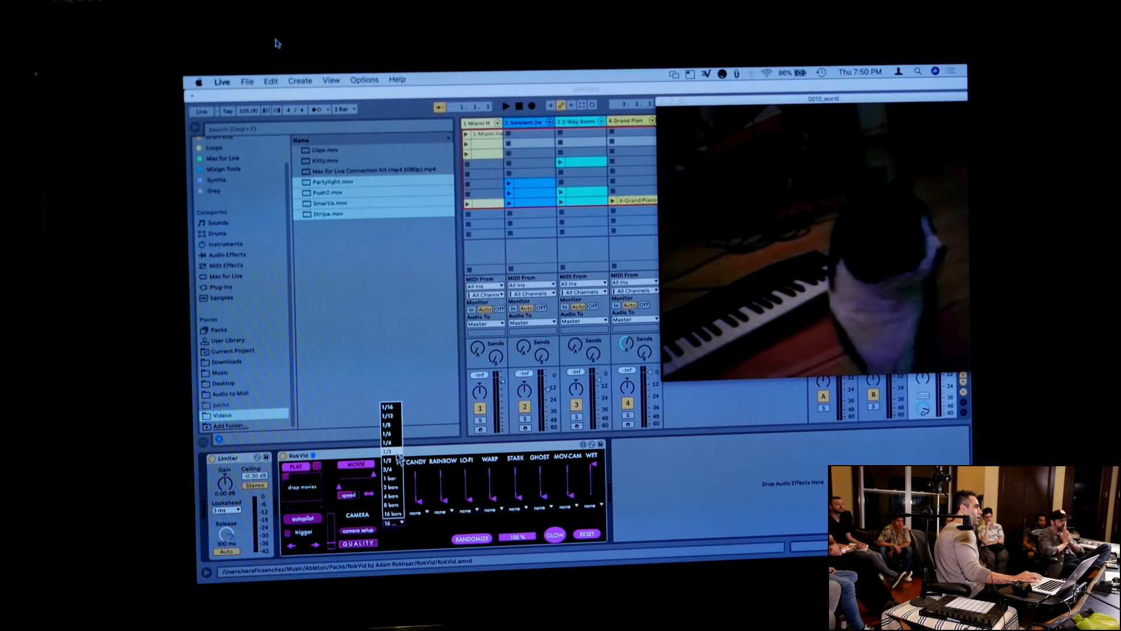
click(395, 482)
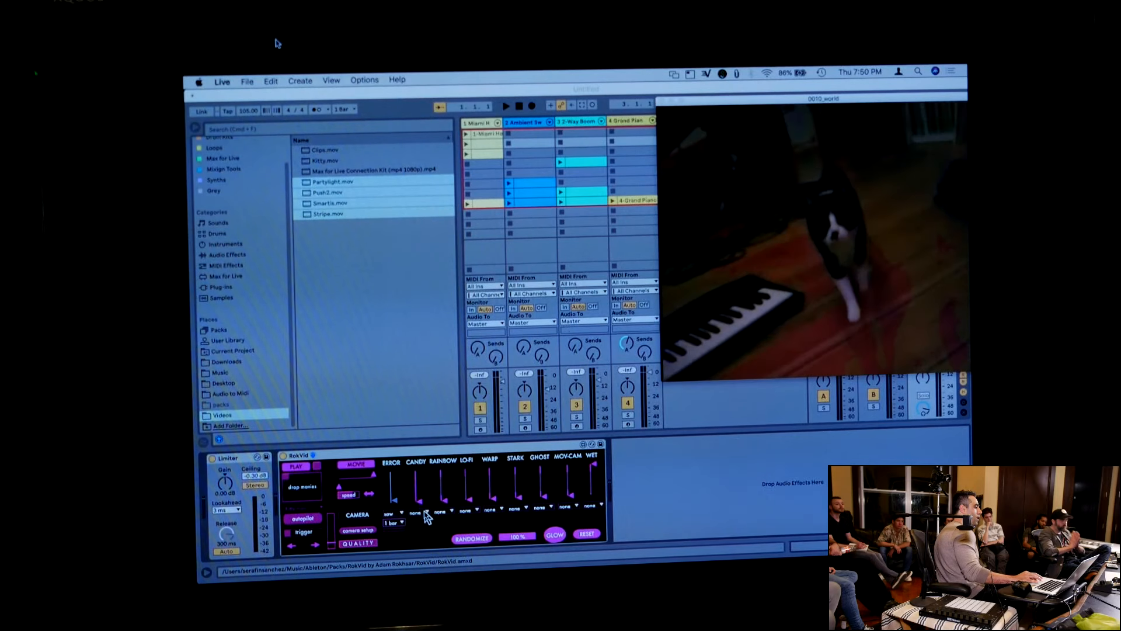
Modulate RokVid's Rainbow effect with a square wave at a rate of 1/4
click(439, 512)
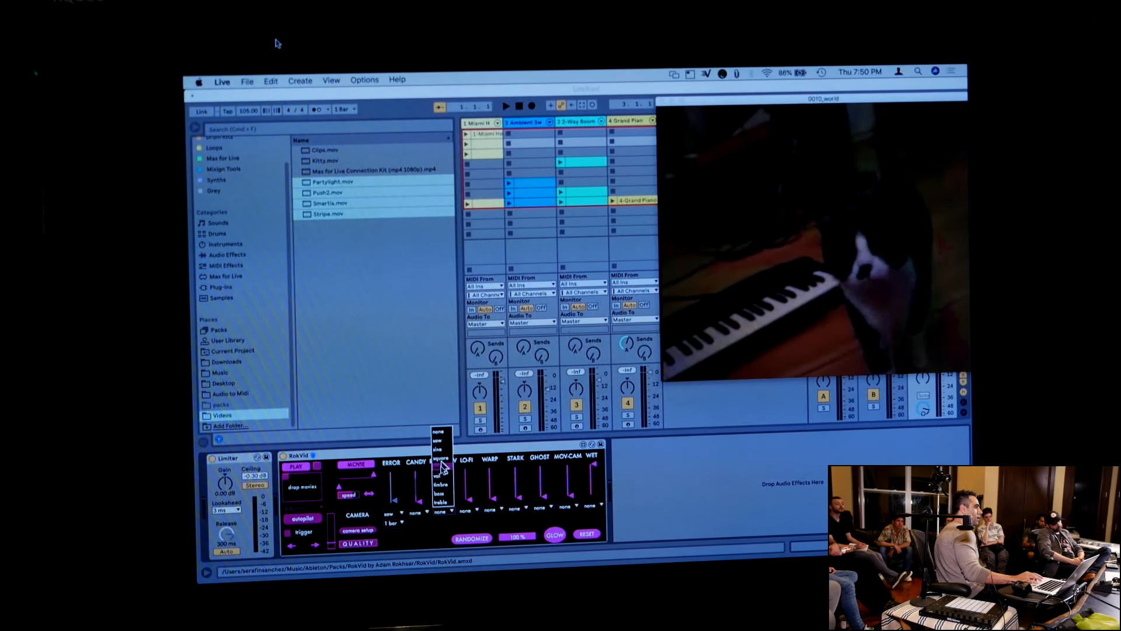
click(444, 460)
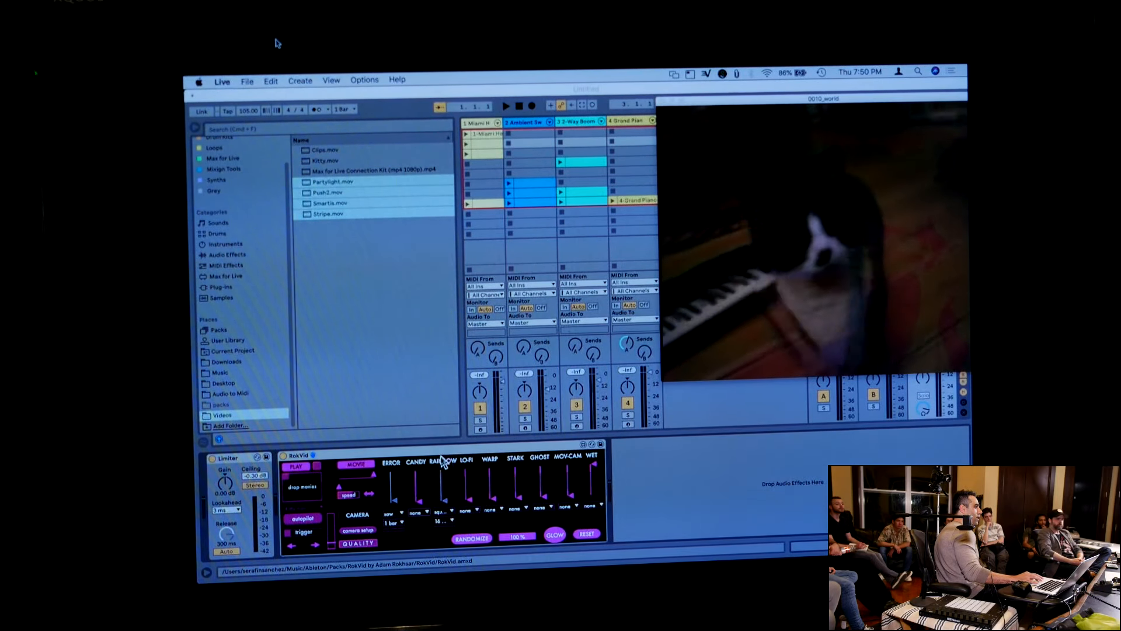
click(446, 521)
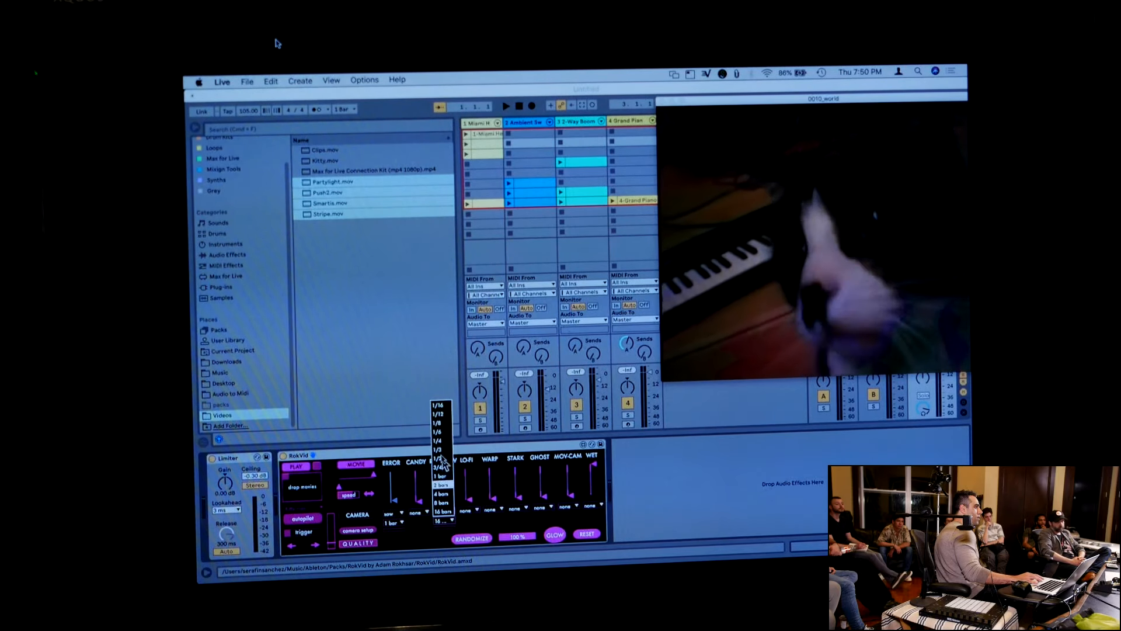
click(438, 440)
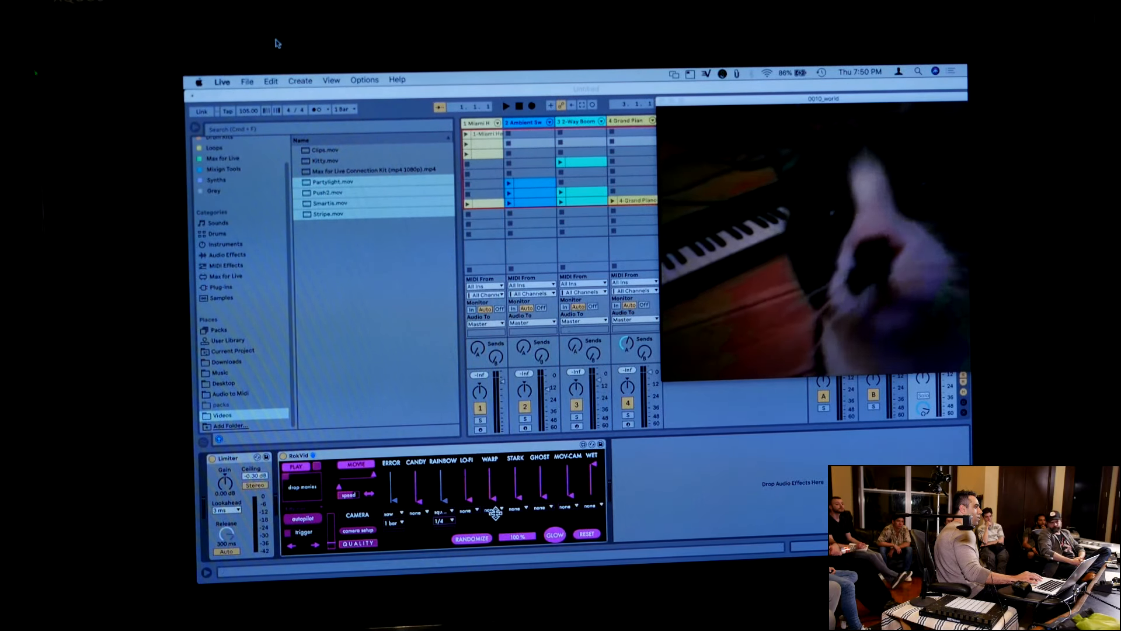
Set RokVid's modulation sources to vol for Warp, bass for Stark and treble for Ghost
click(494, 511)
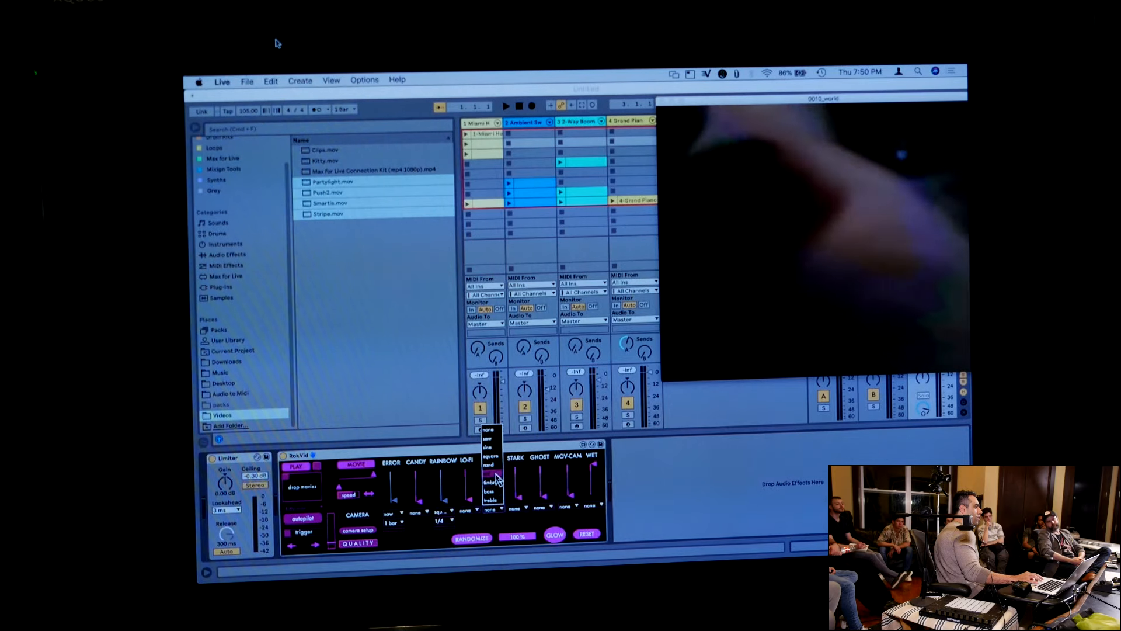
click(494, 473)
click(515, 508)
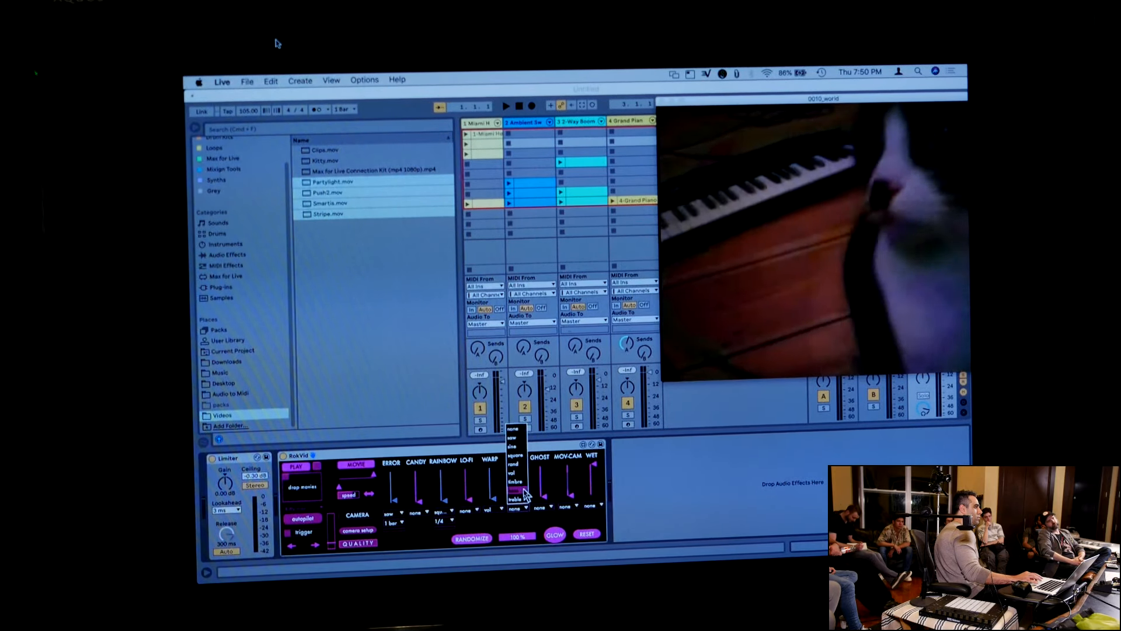
click(522, 489)
click(539, 508)
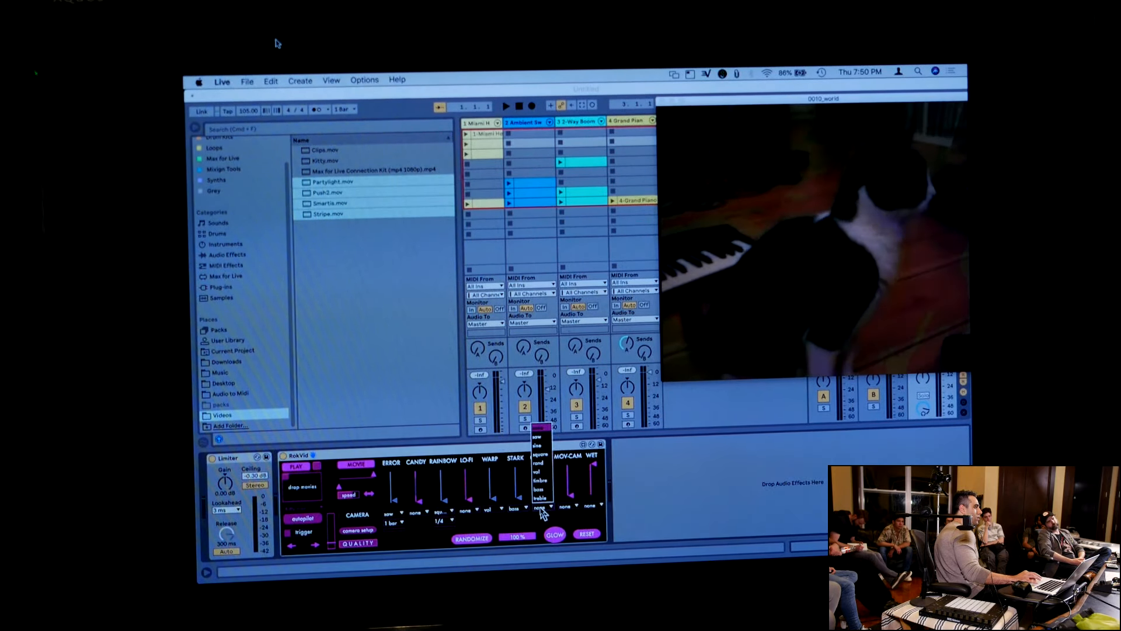
click(541, 498)
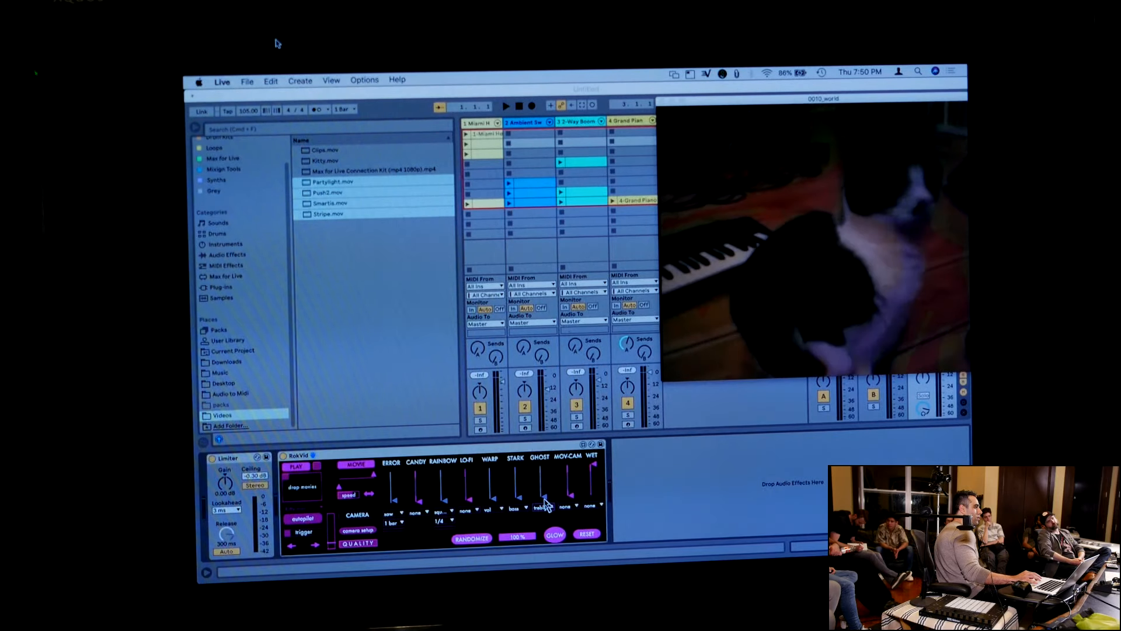
Launch the lowest clip on each of the four tracks in turn while adjusting RokVid's Lo-Fi amount
click(467, 204)
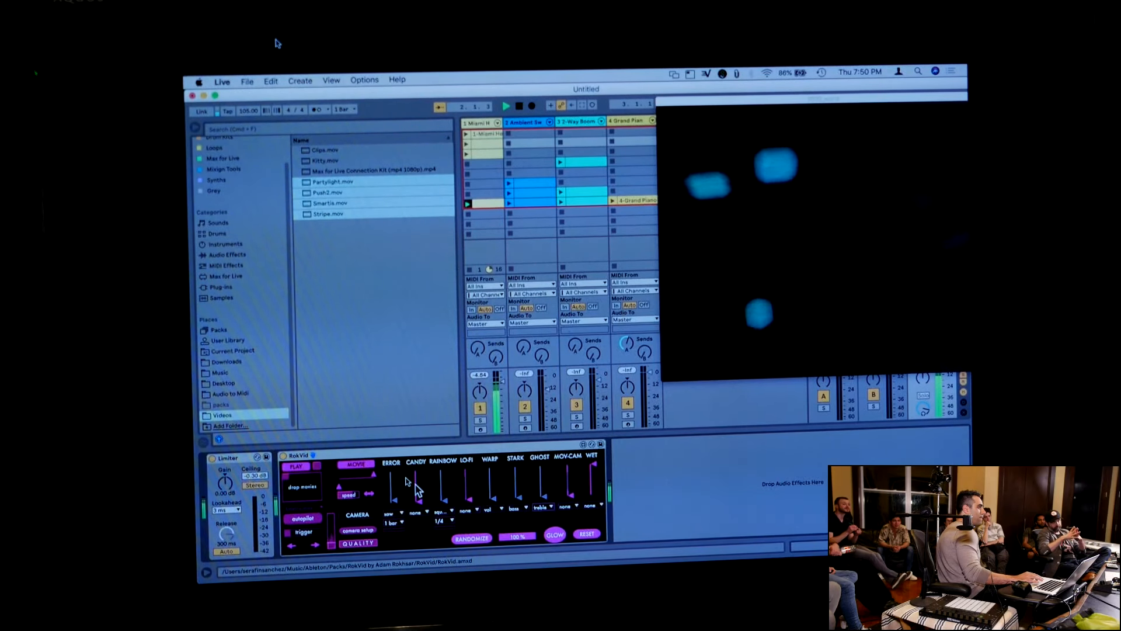
click(509, 203)
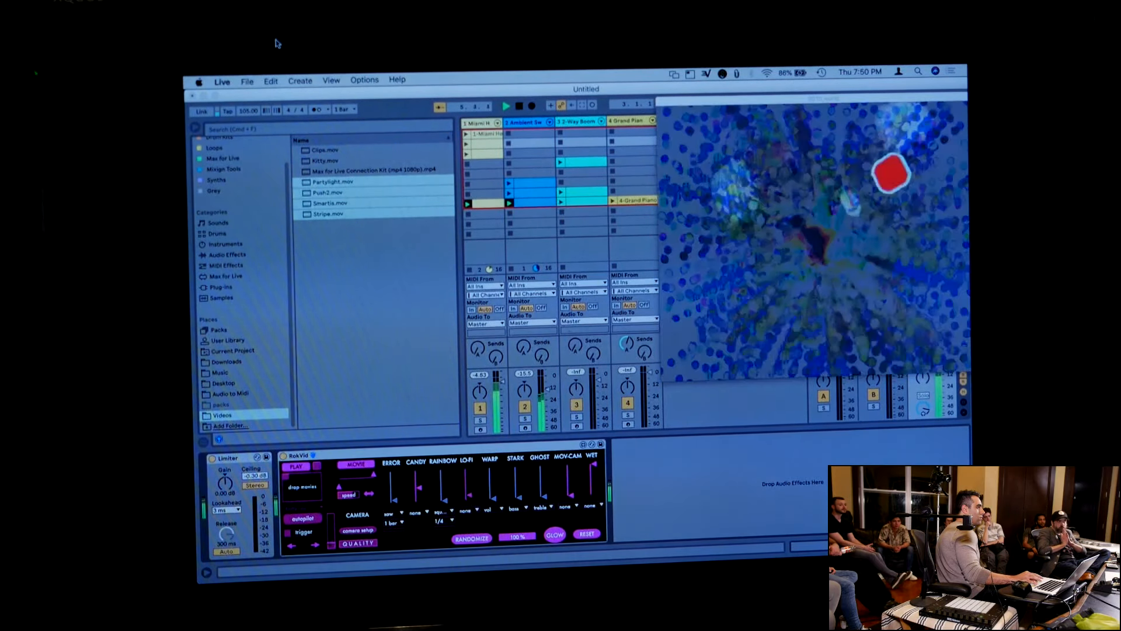
drag(468, 482, 469, 494)
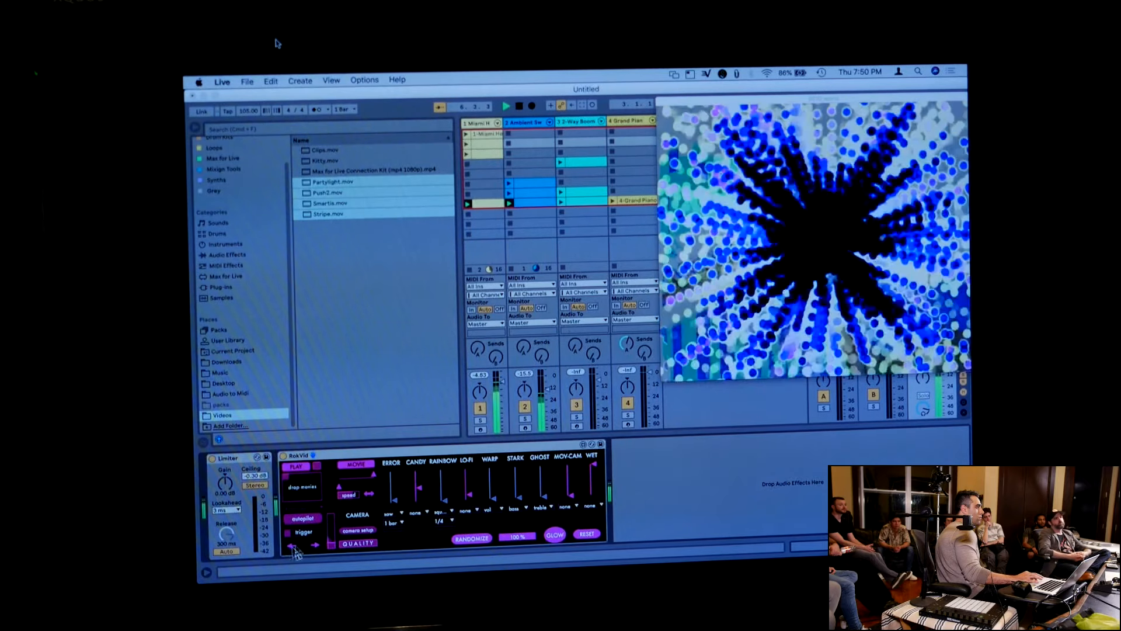
click(562, 203)
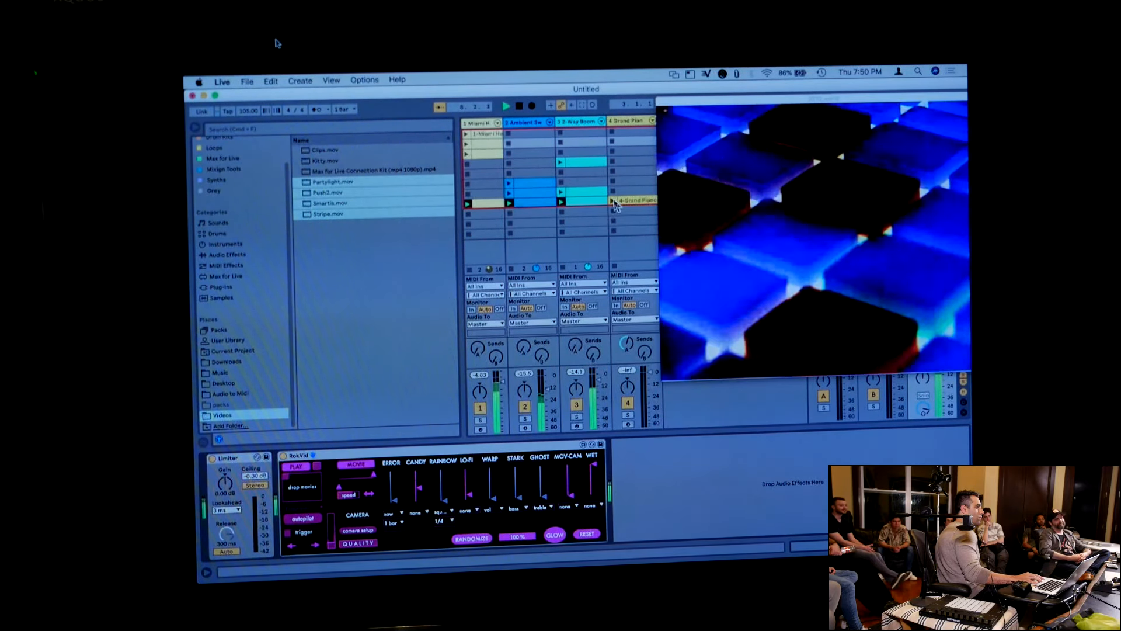
click(613, 201)
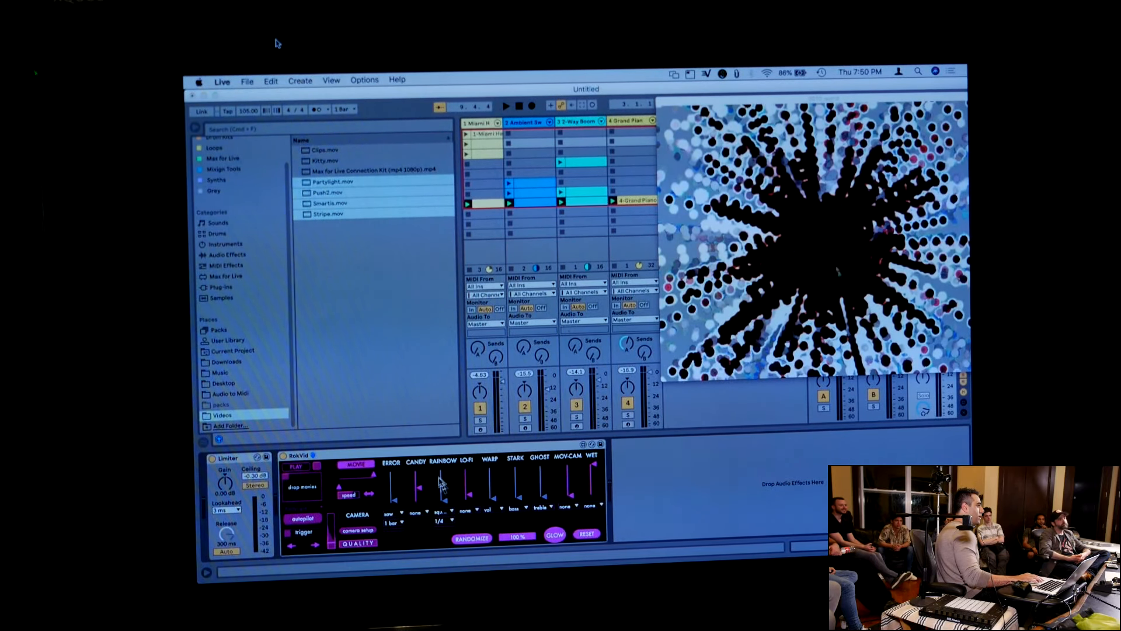
Delete RokVid from the Master track and add Shaper.amxd from the Max for Live collection in its place
click(423, 456)
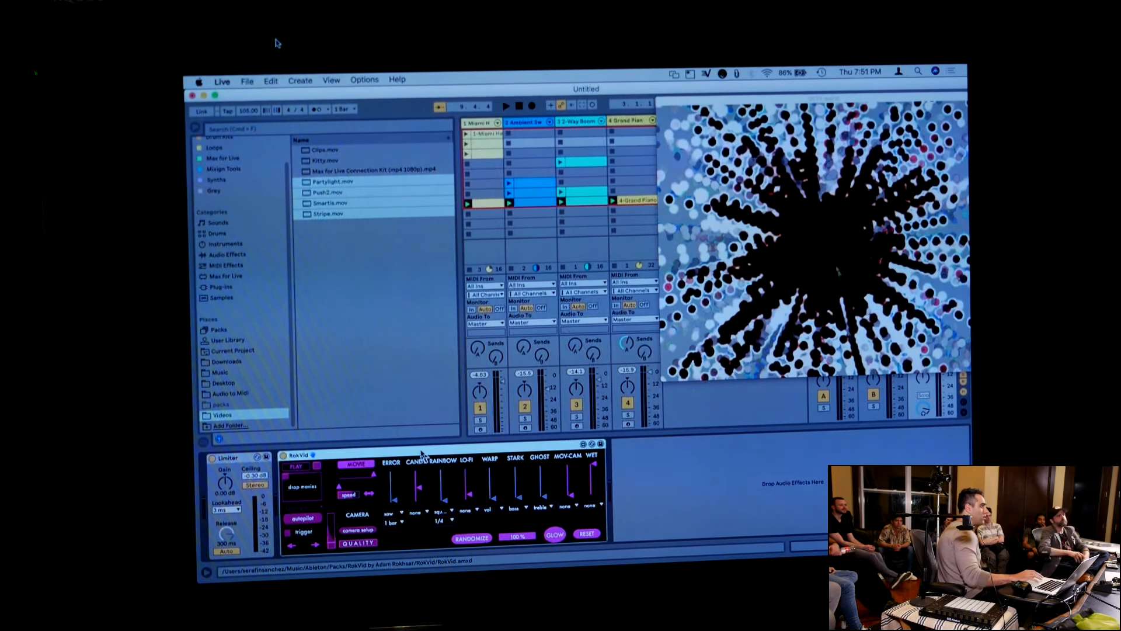
key(Delete)
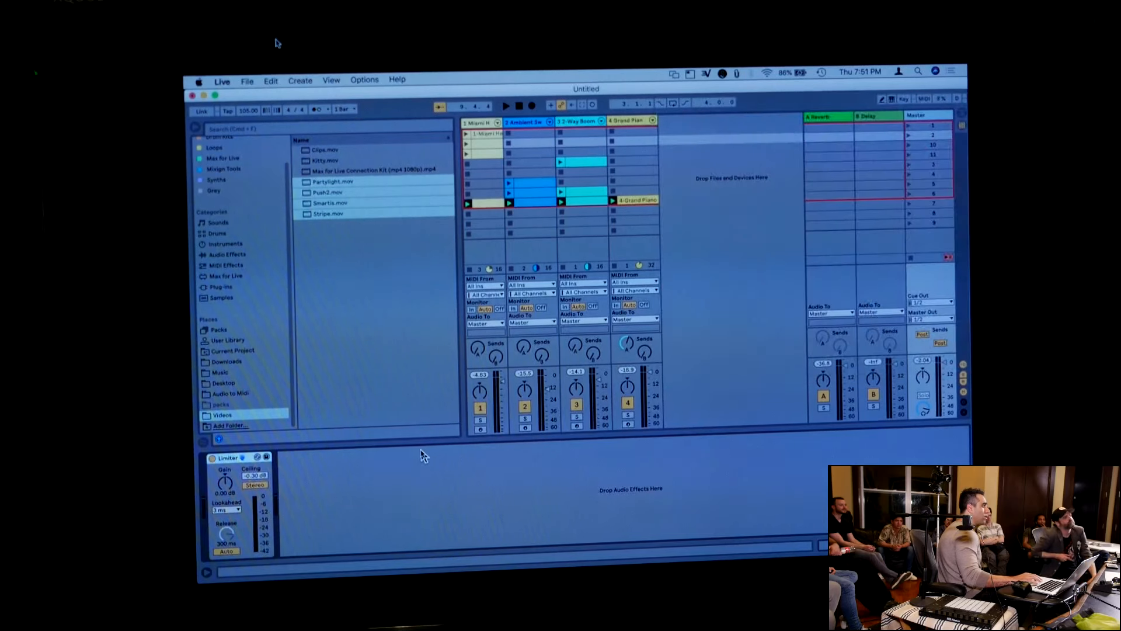
scroll(238, 196, up, 2)
click(231, 186)
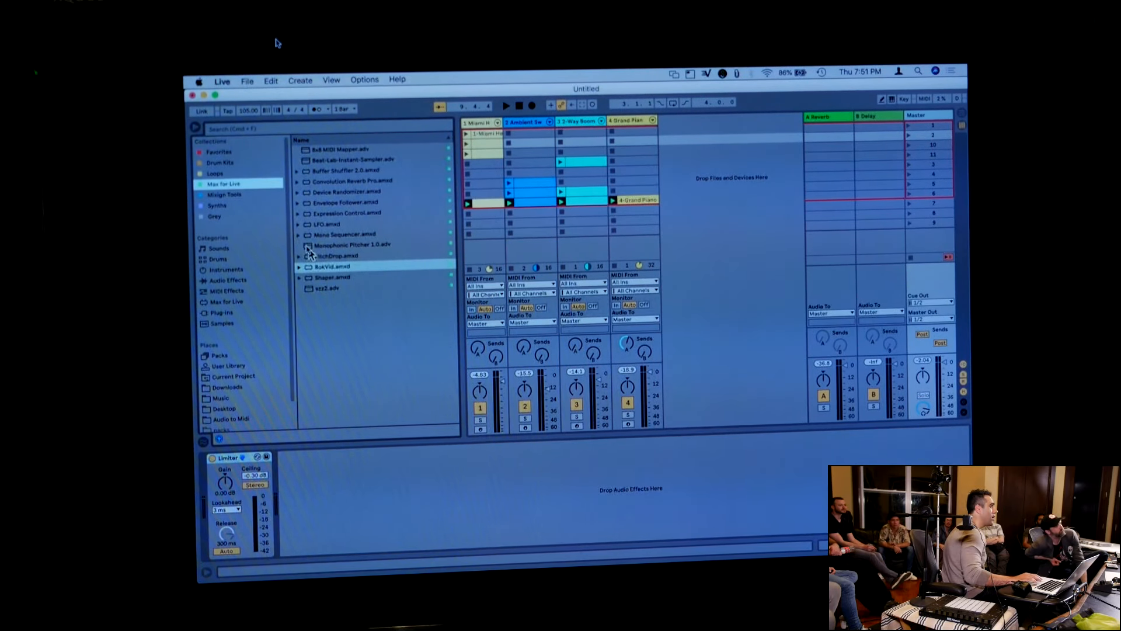
click(321, 278)
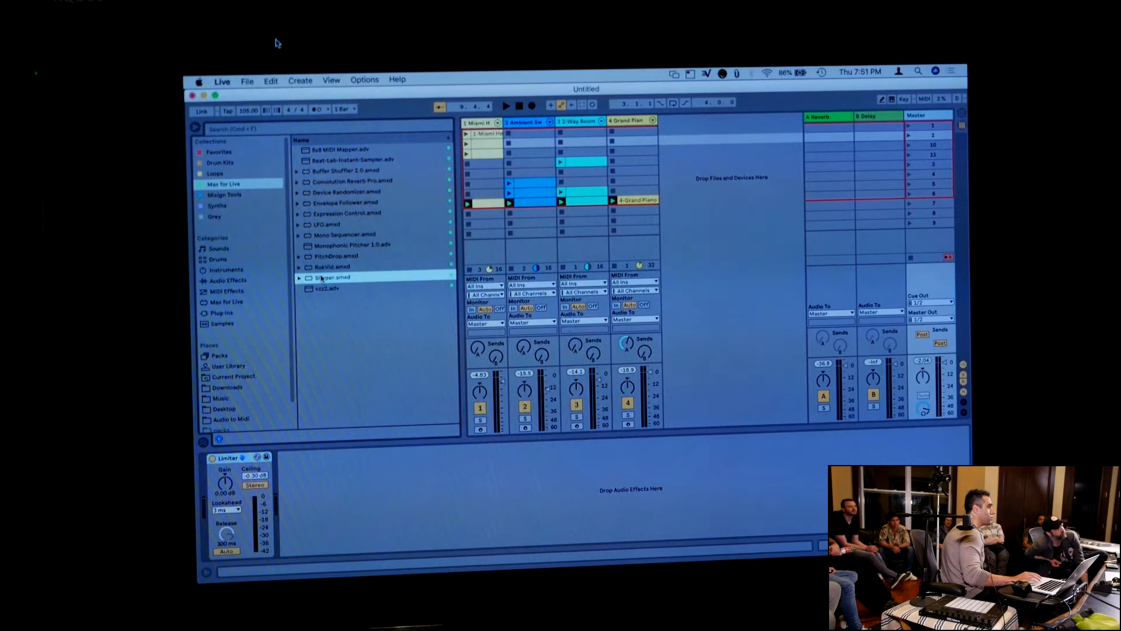
double_click(321, 278)
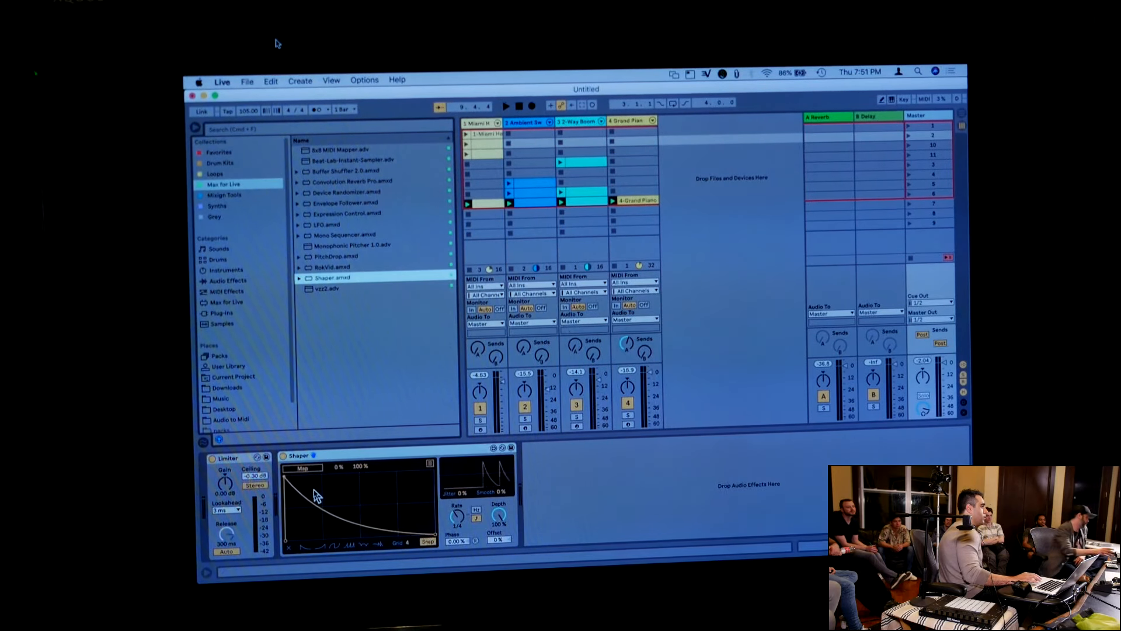
Switch Shaper's modulation curve to the rising preset shape and select the device
click(318, 548)
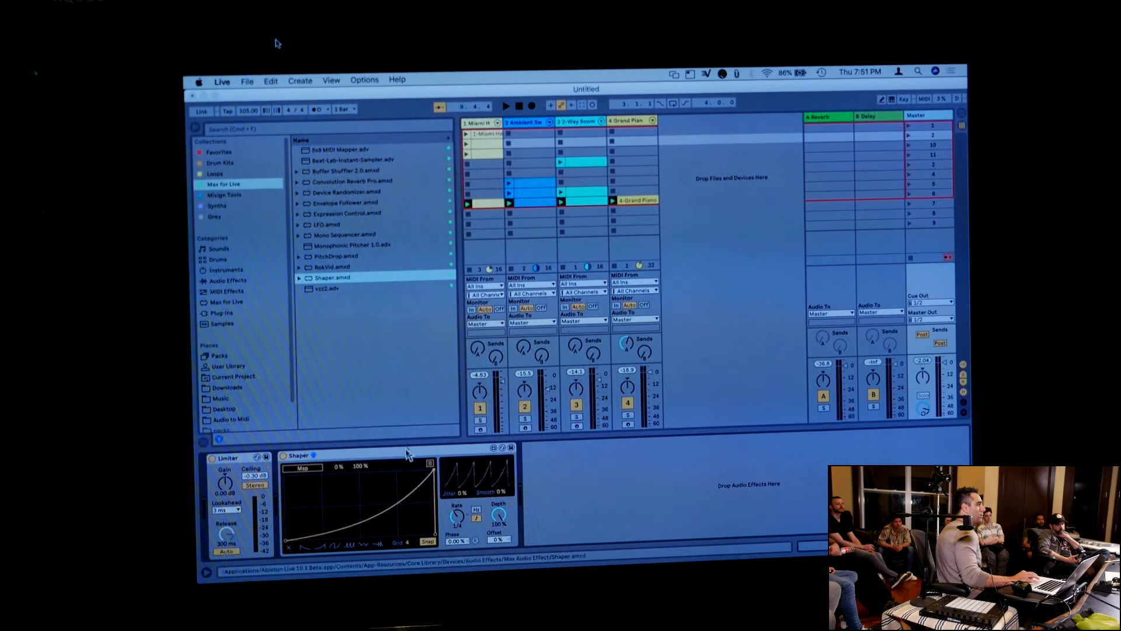
drag(409, 458, 925, 118)
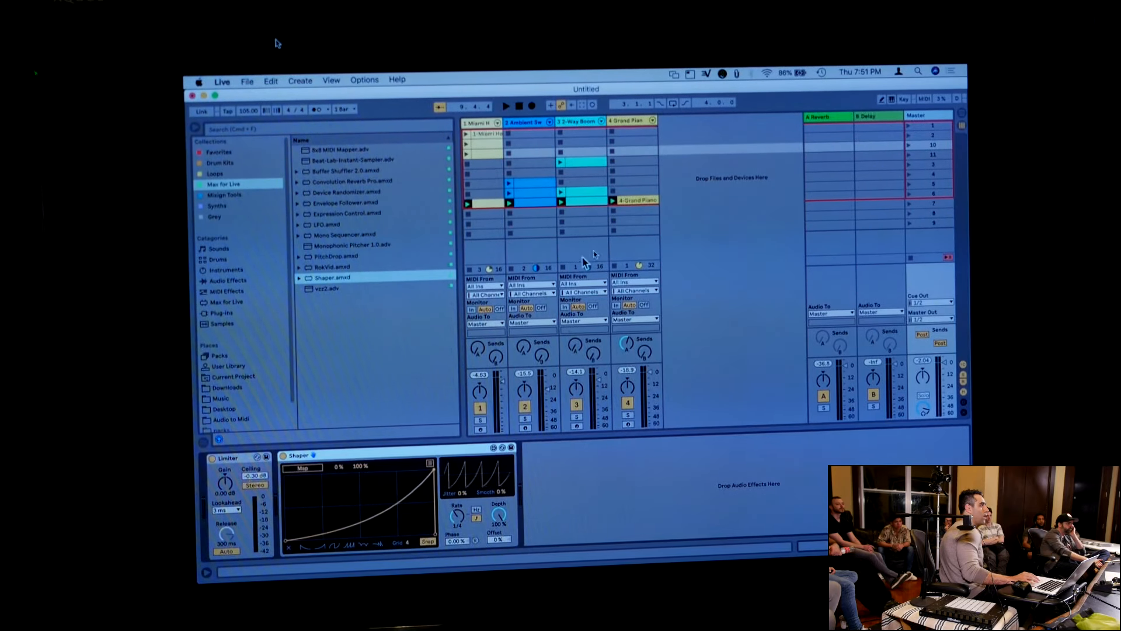
Add an Auto Filter after Shaper on the Master track, start playback and map Shaper to the filter's Frequency
click(229, 280)
scroll(307, 192, up, 5)
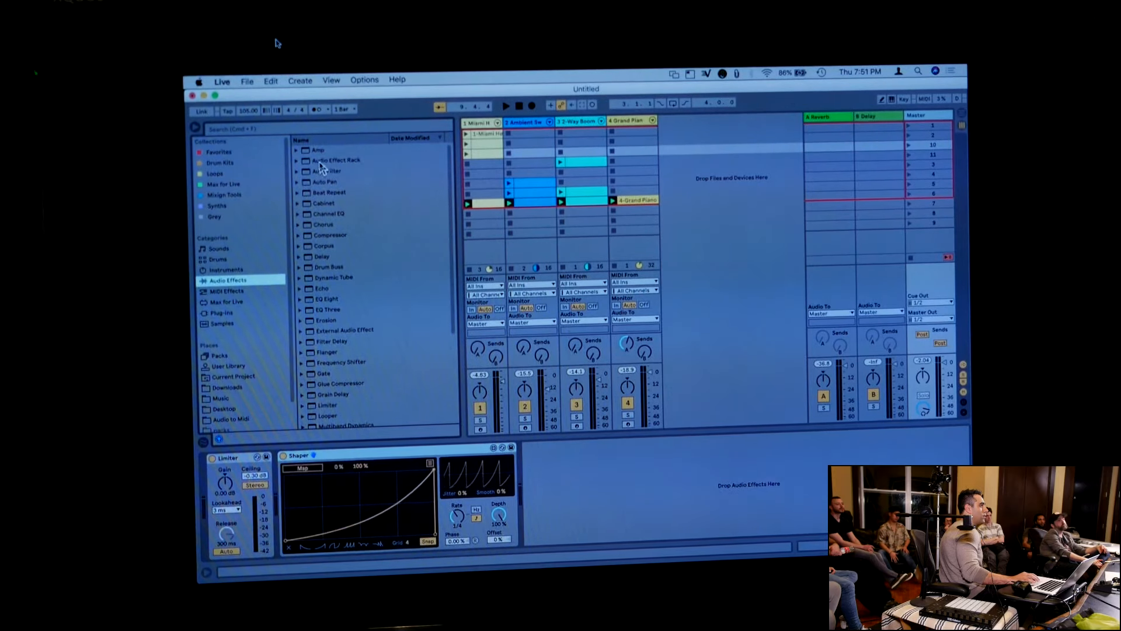
double_click(327, 171)
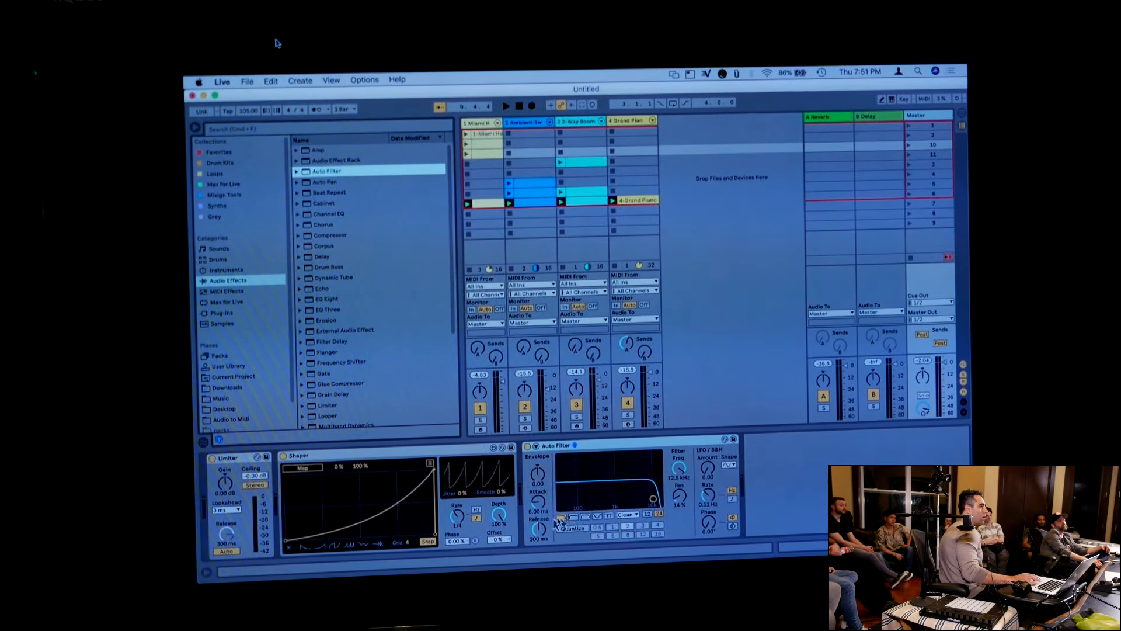
key(space)
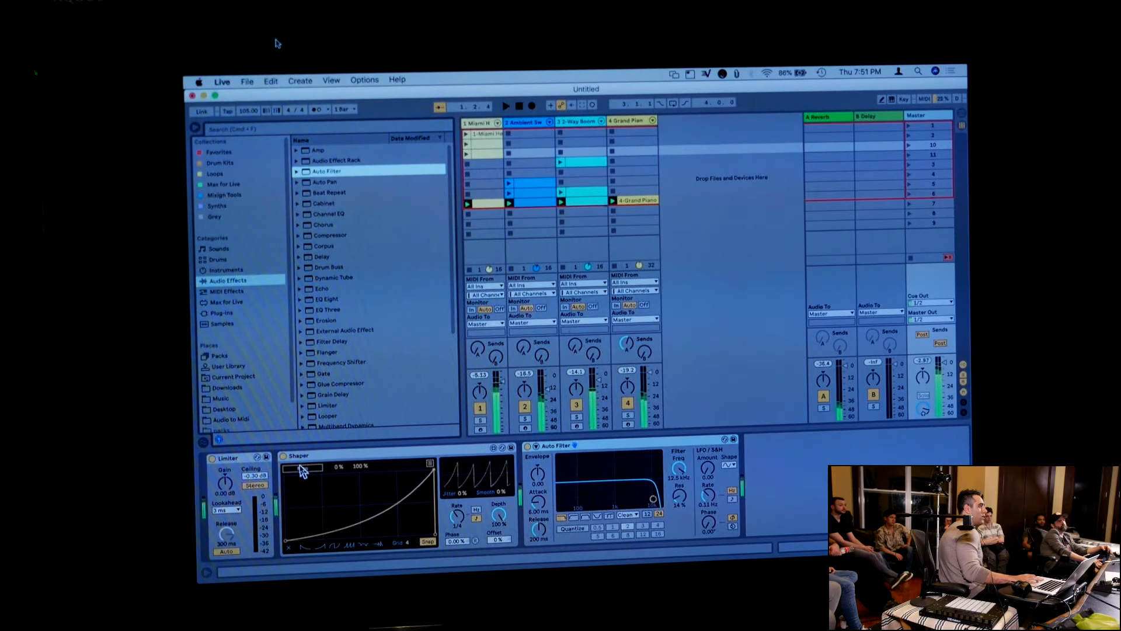
click(302, 470)
click(678, 471)
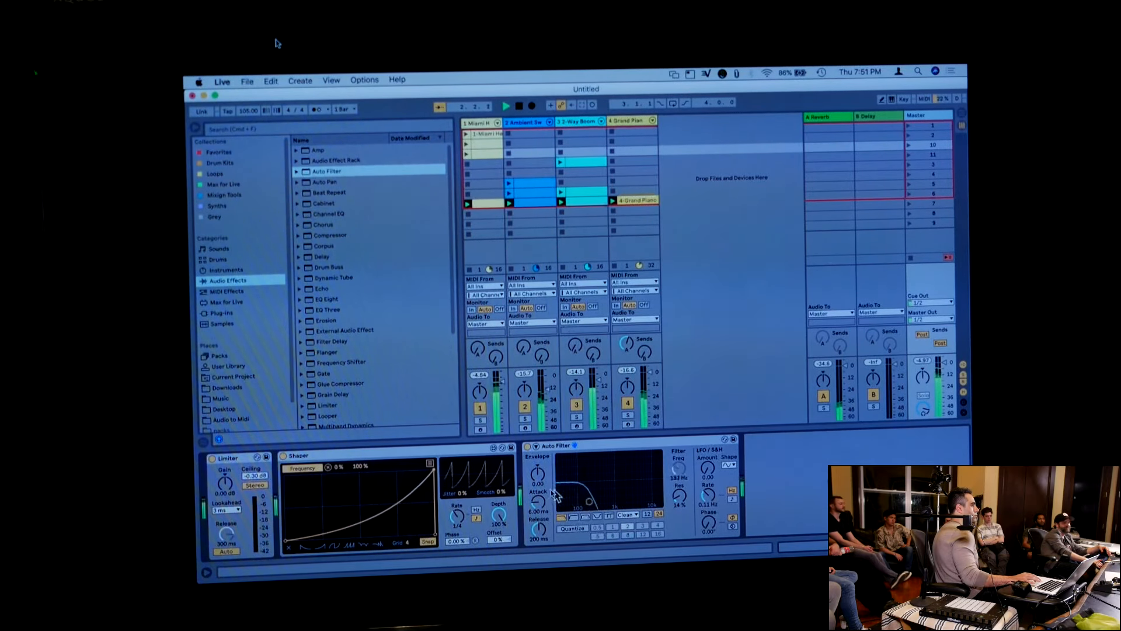
Audition Shaper's preset curves, keep the last one with decaying spikes, lower its second segment into a step and reduce the Depth
click(351, 547)
click(366, 547)
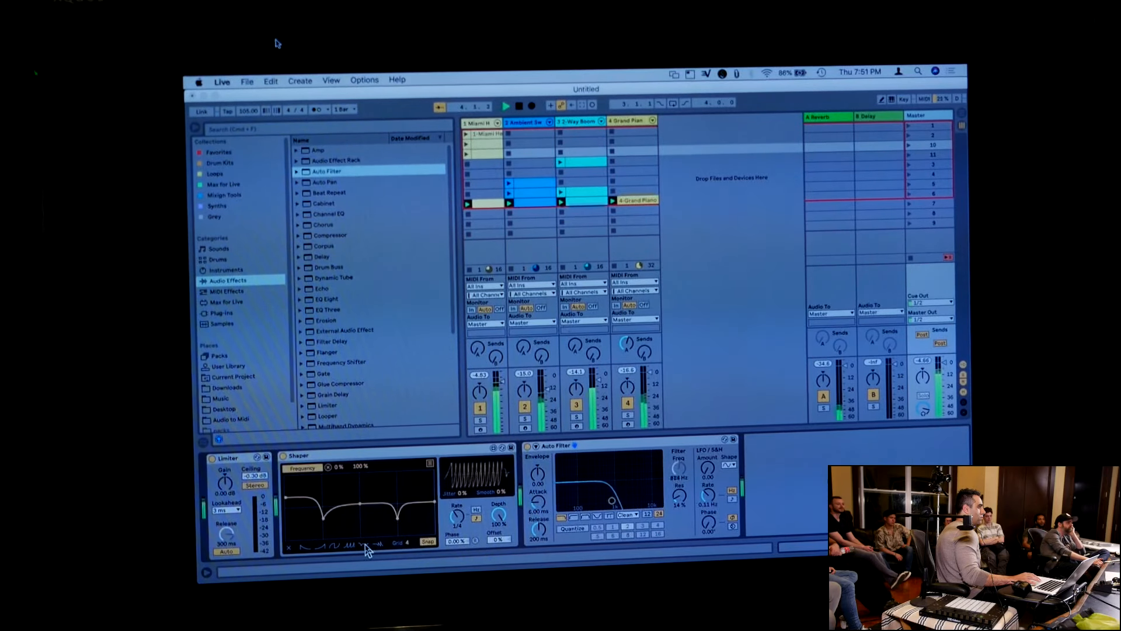
click(379, 545)
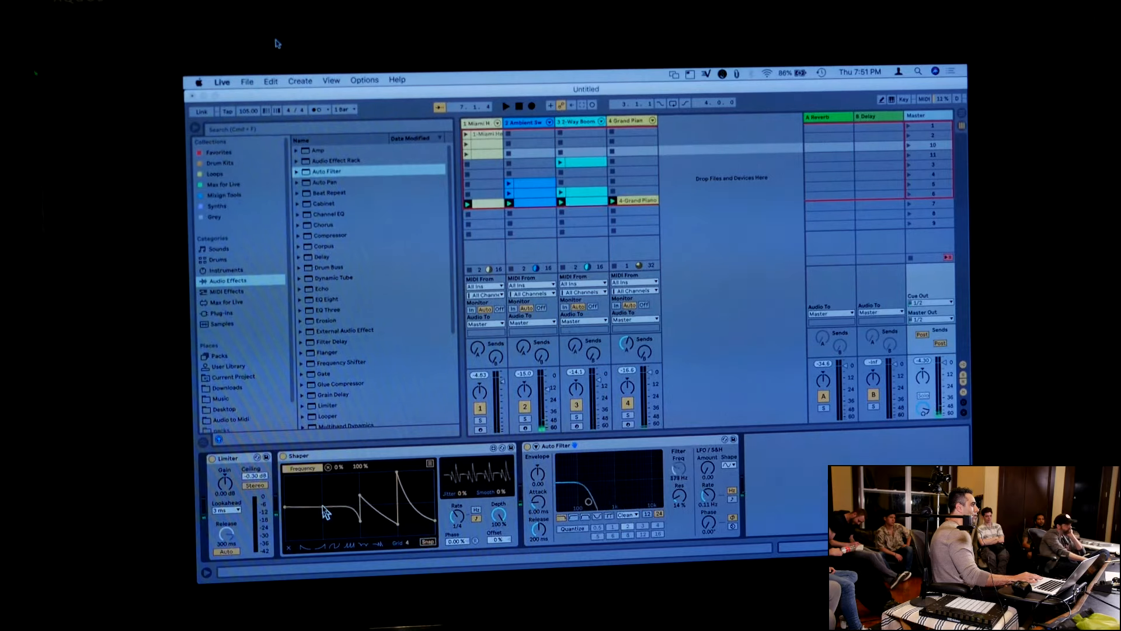
drag(325, 512, 326, 527)
drag(500, 514, 500, 516)
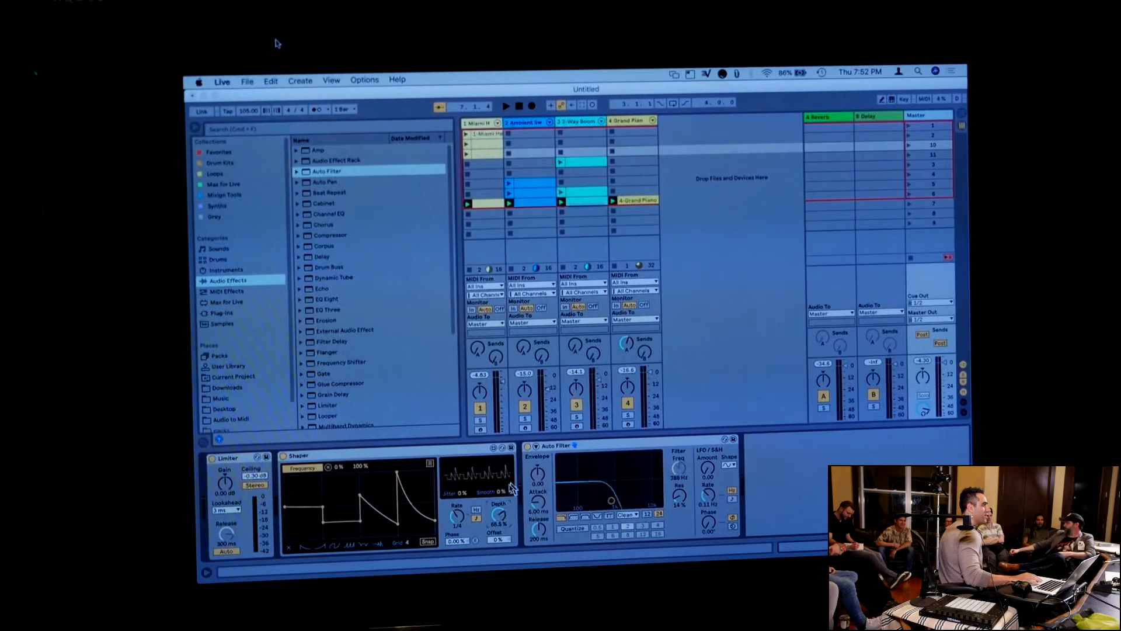
Delete the Auto Filter from the Master track
click(595, 452)
key(Delete)
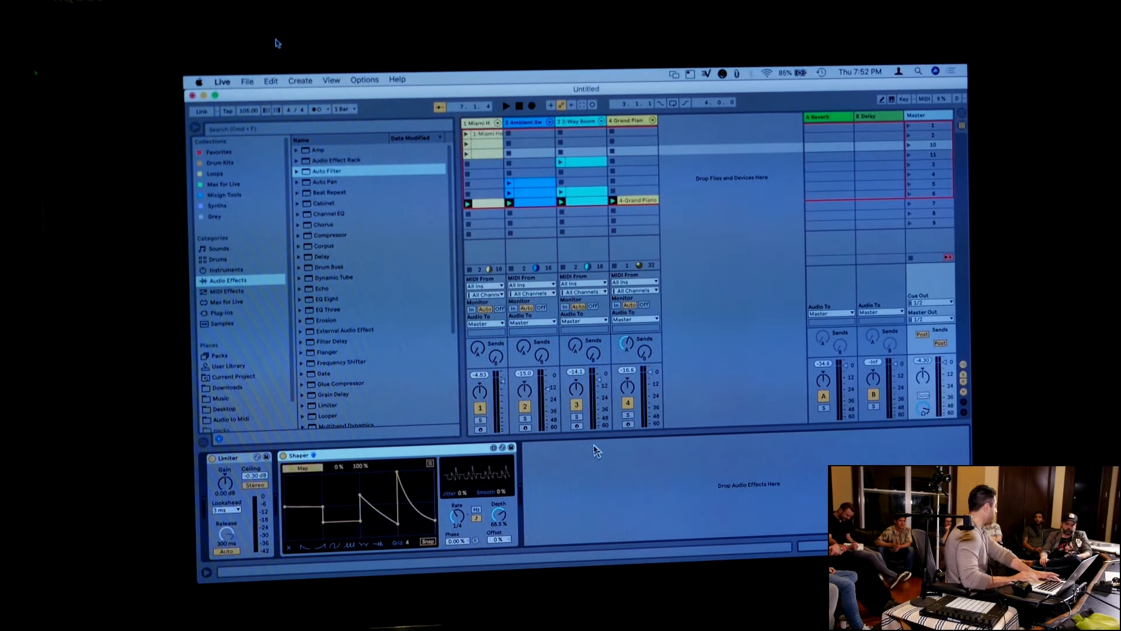
Switch to Arrangement View, return all tracks to arrangement playback and show the automation lanes
key(Tab)
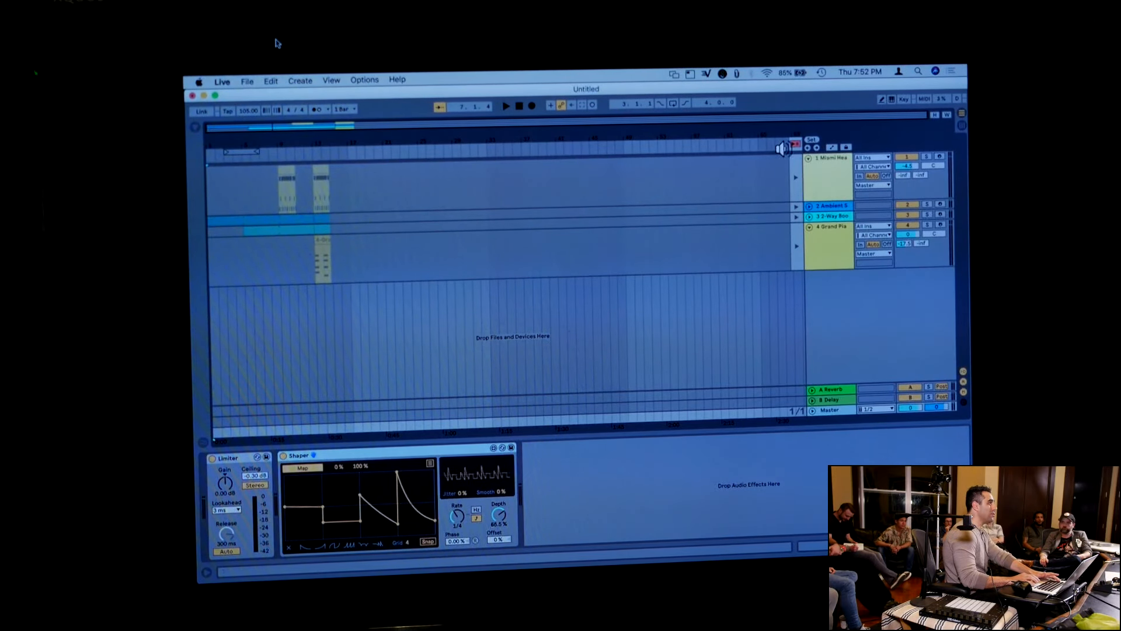
click(796, 144)
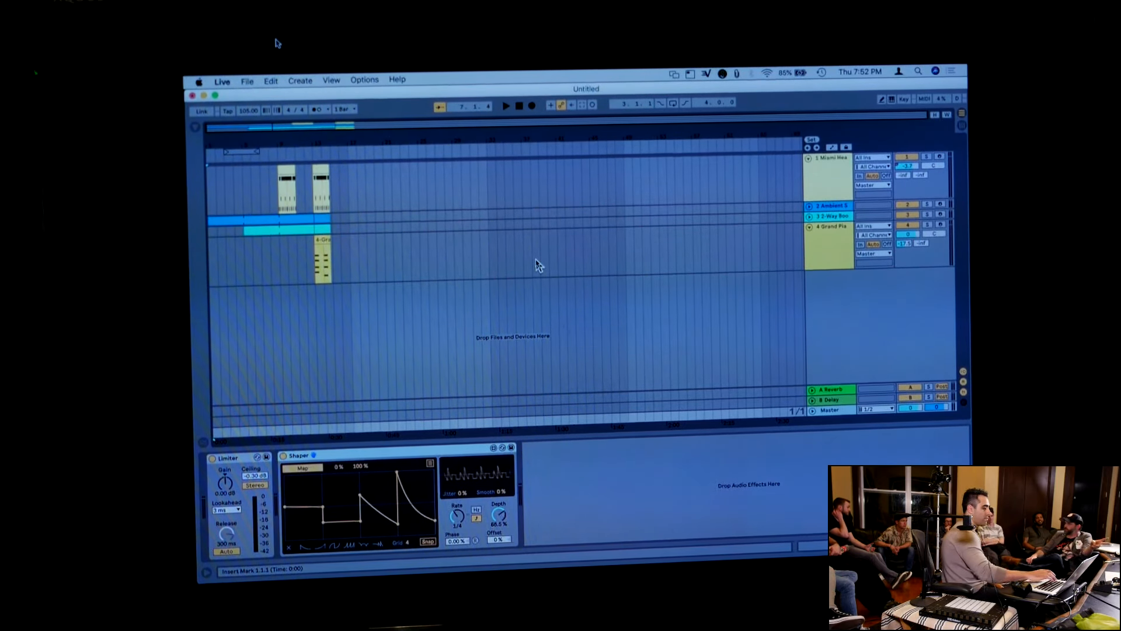
key(a)
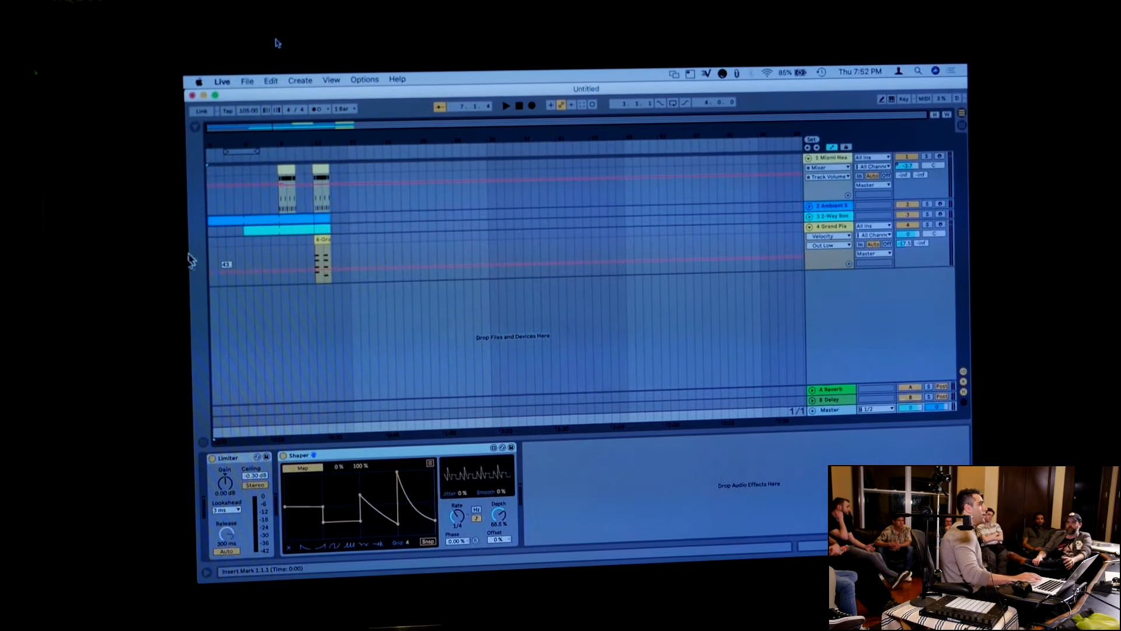
Switch to Finder, examine the Ableton Live 10.1 Beta details in the Applications folder and close the window
click(190, 202)
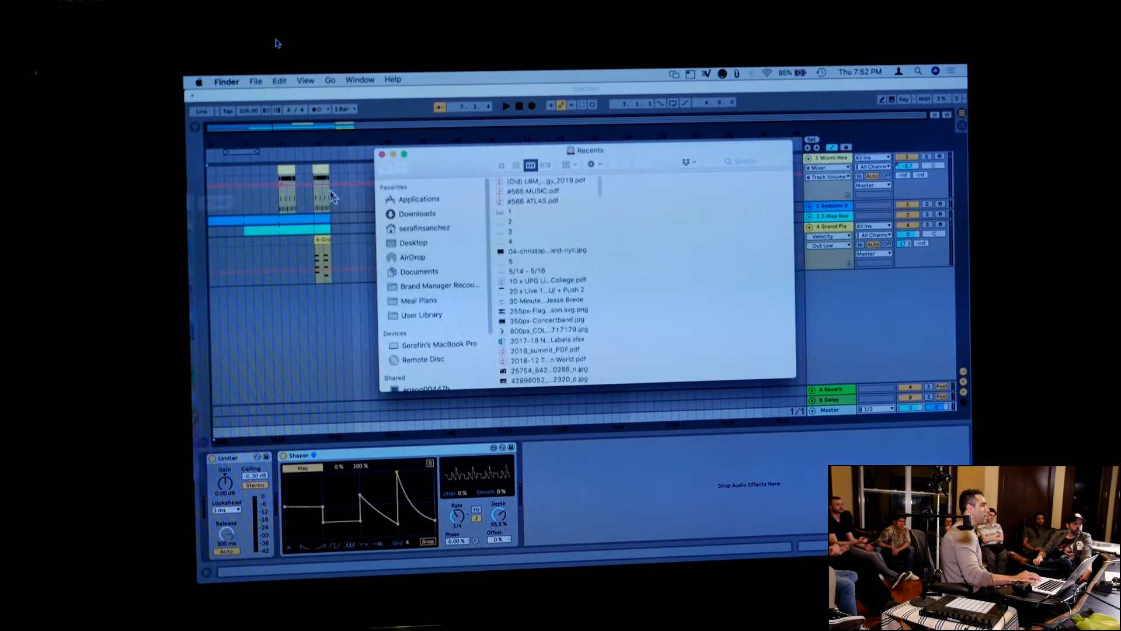
click(390, 203)
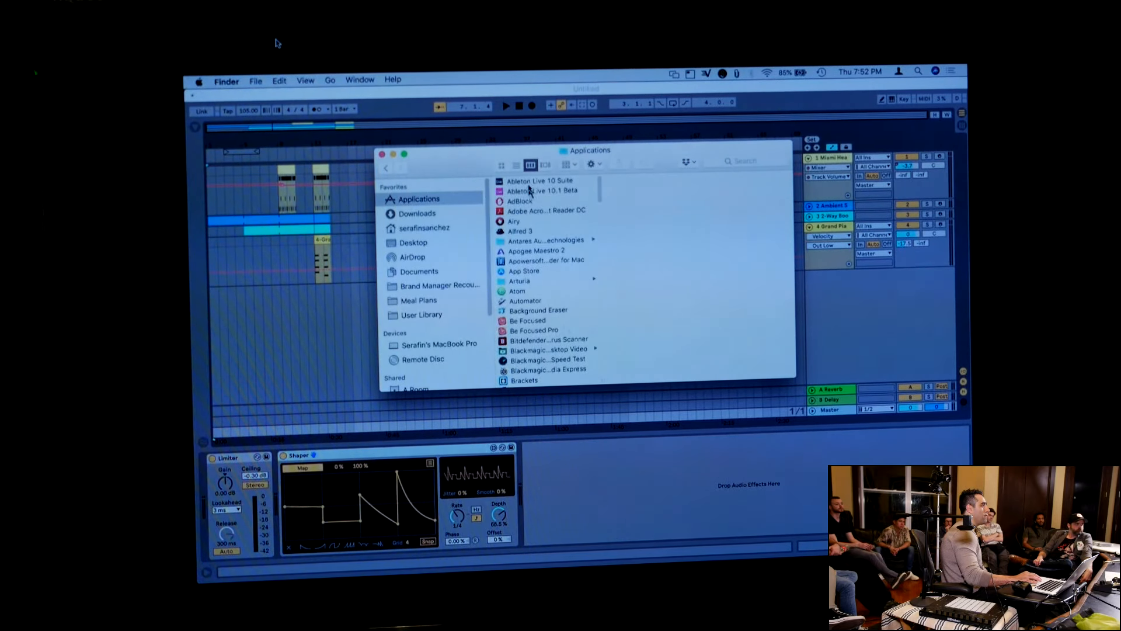
click(529, 189)
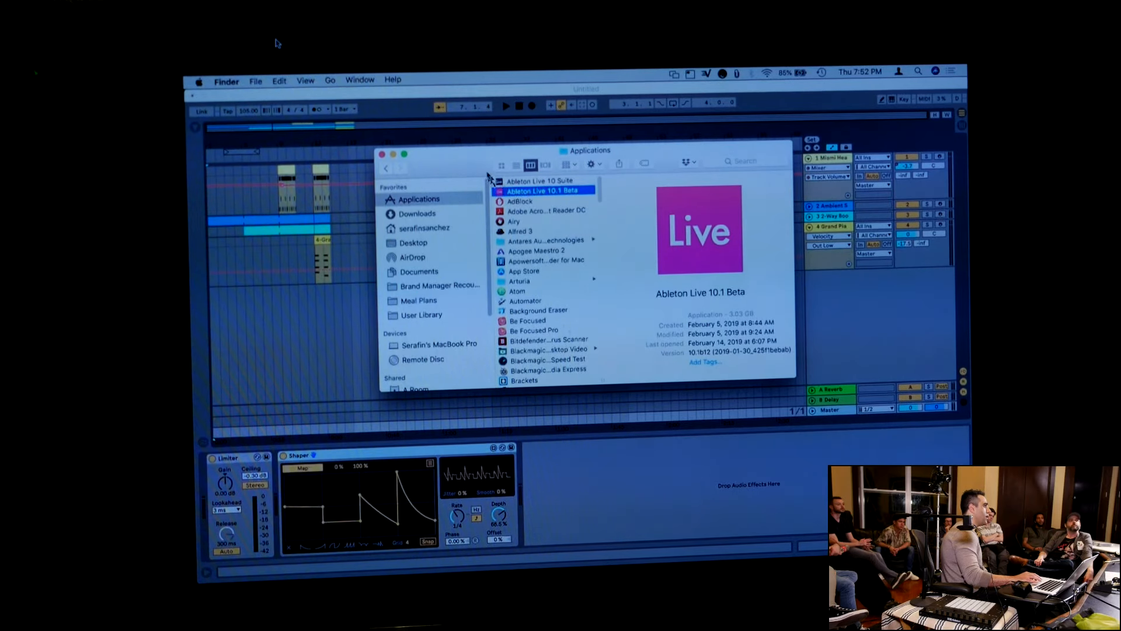
click(382, 154)
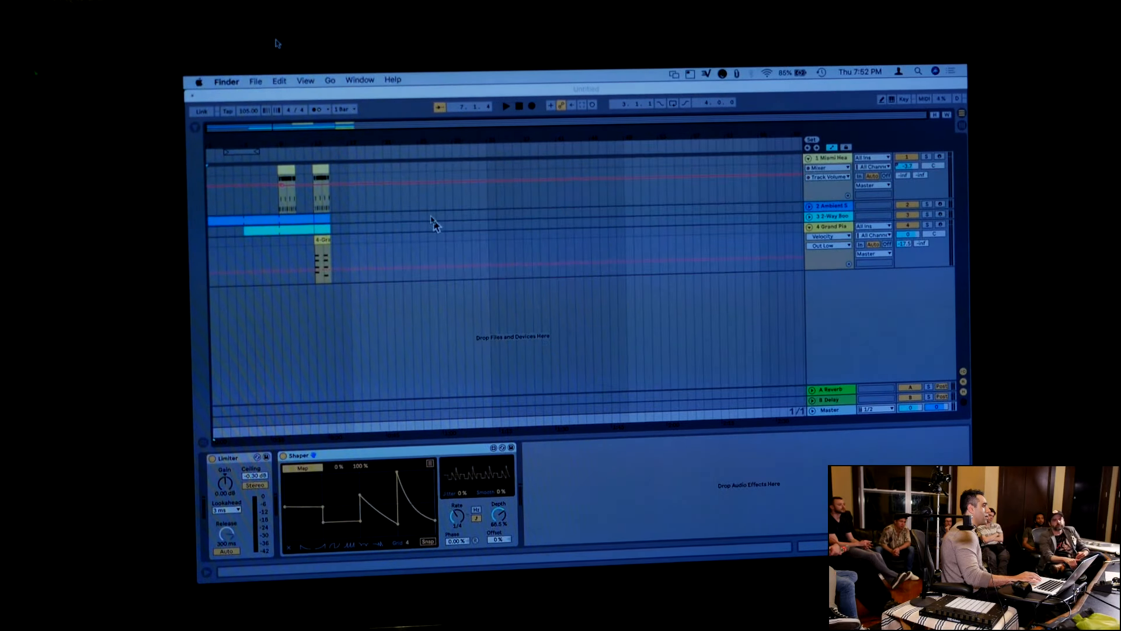
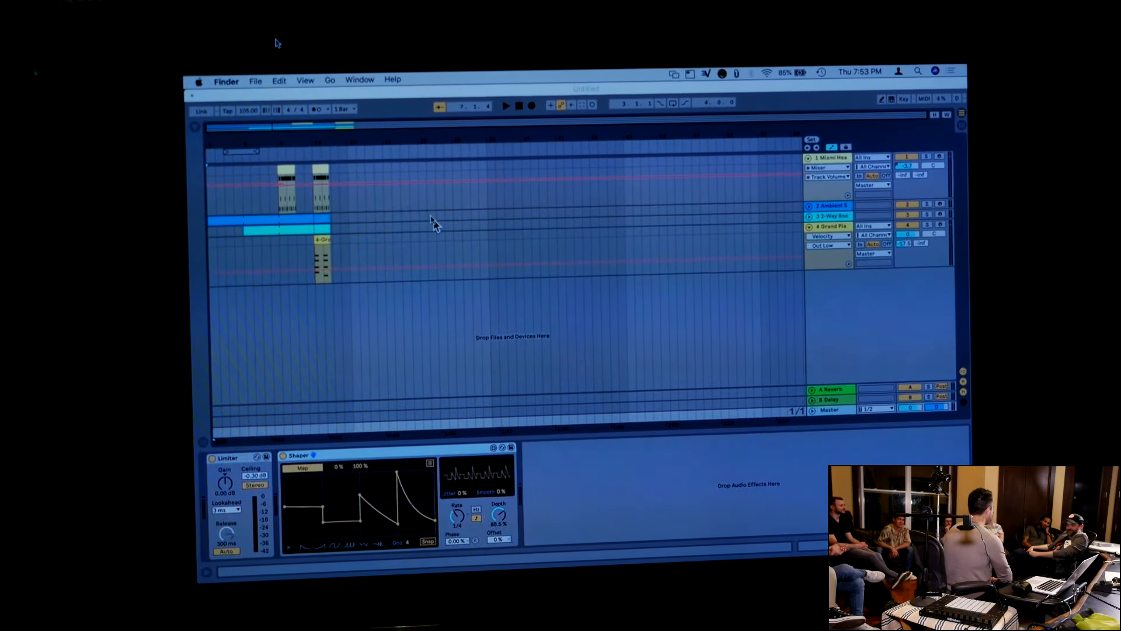
Switch back to Live and raise the Velocity Out Low automation line on the Grand Piano track to about mid-lane
click(437, 255)
click(438, 257)
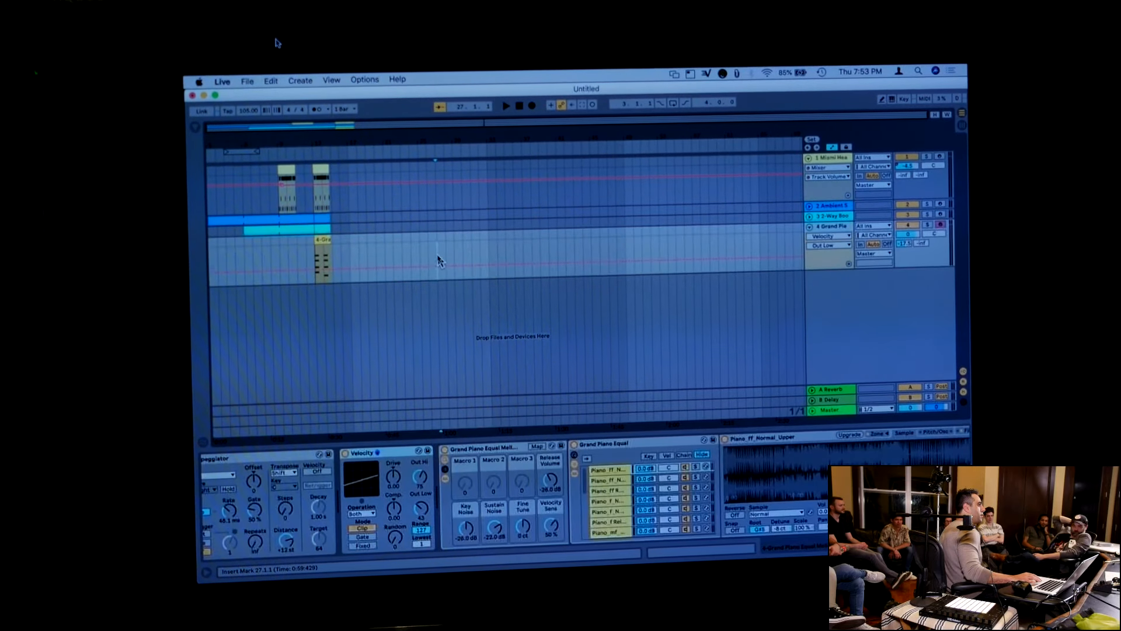
right_click(438, 256)
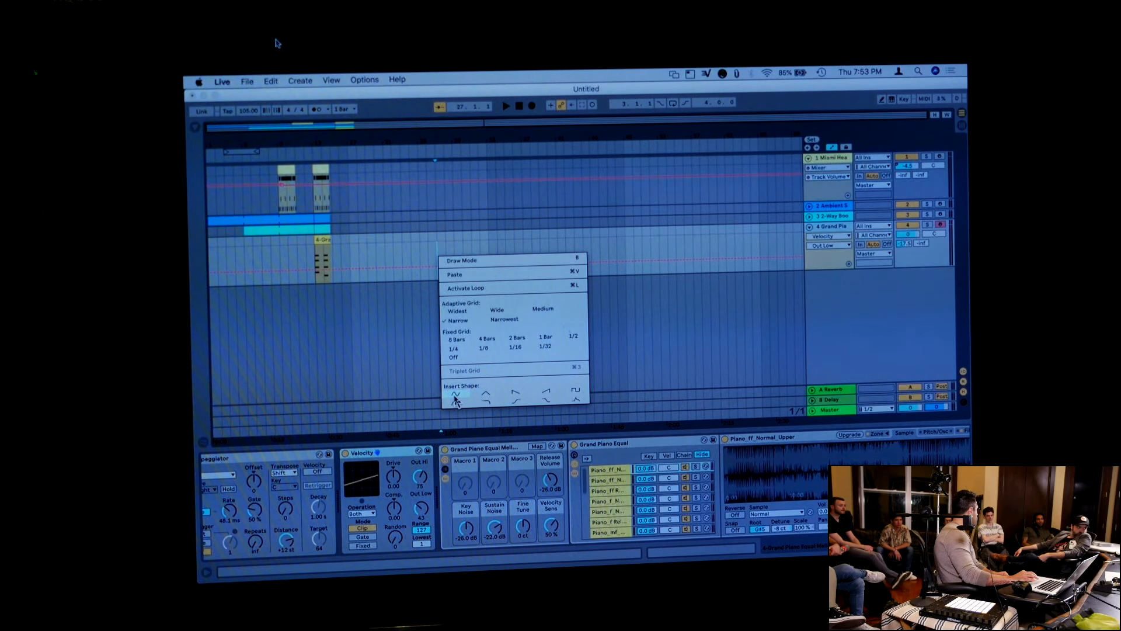
click(409, 259)
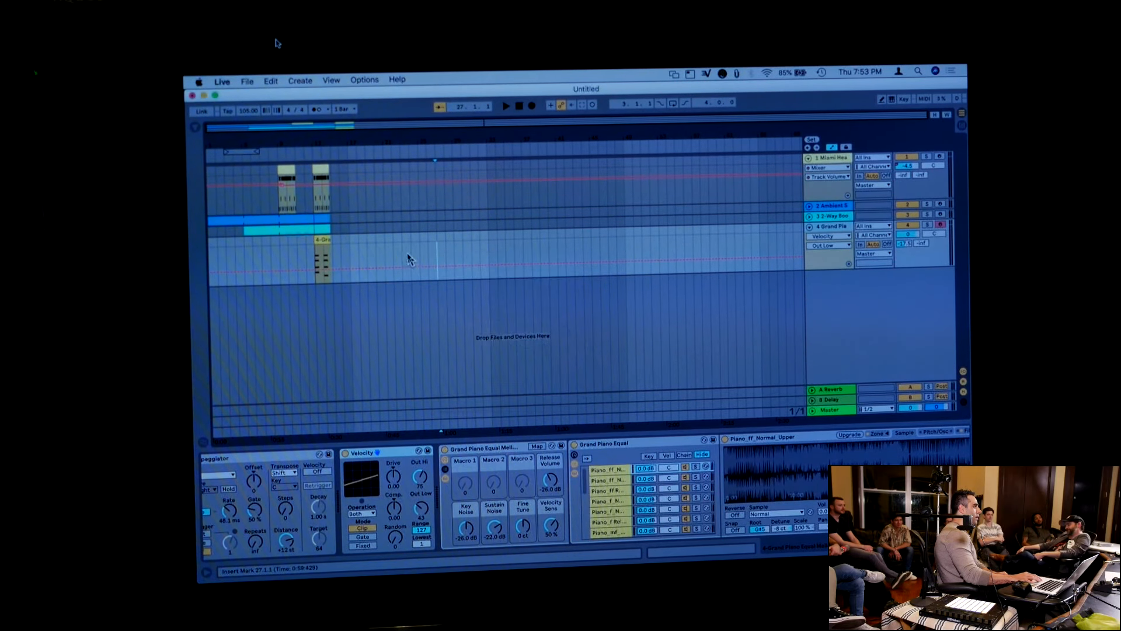
drag(435, 259, 469, 258)
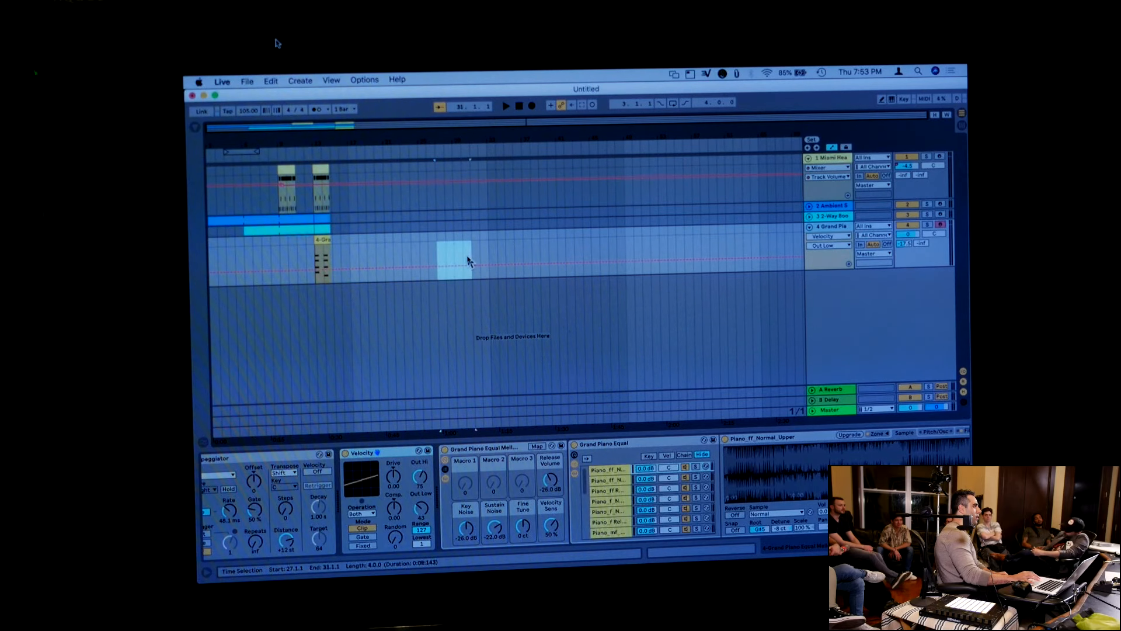
click(449, 254)
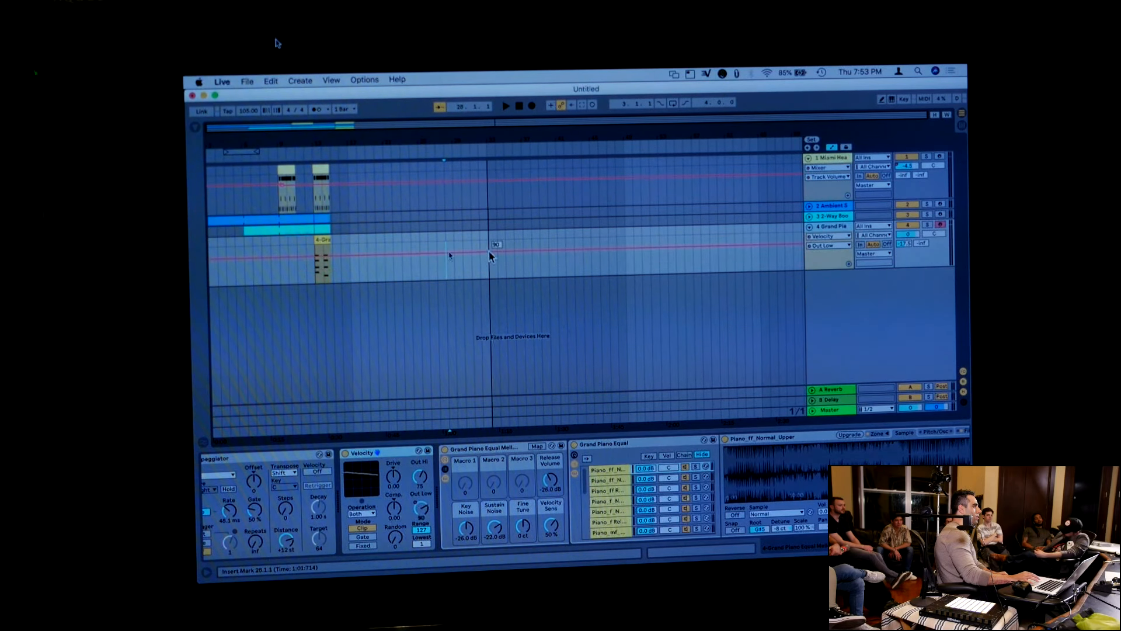
Insert a sine shape into the Grand Piano track's Out Low automation over the five bars from 29.1.1 to 34.1.1
drag(456, 271, 498, 273)
right_click(482, 273)
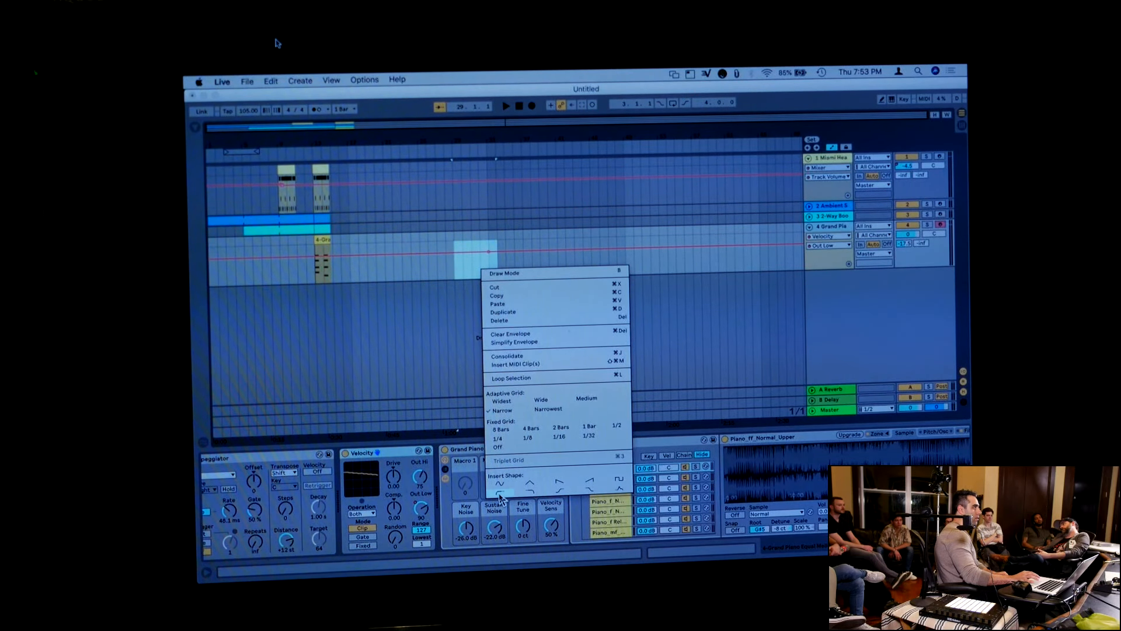
click(499, 493)
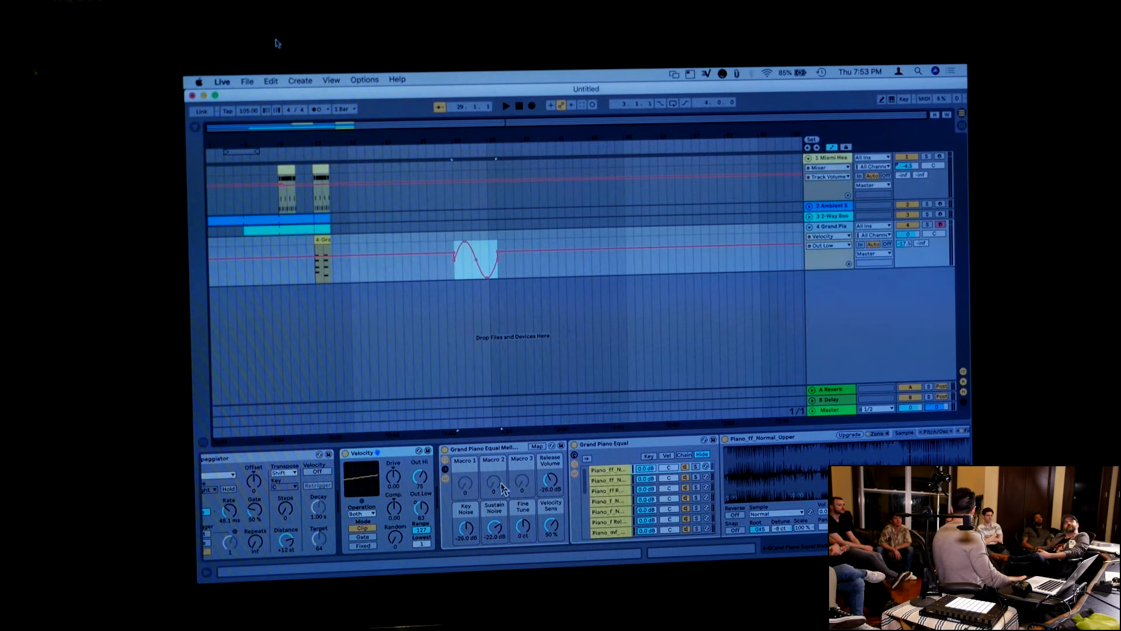
Duplicate the sine automation three times in a row and reduce the height of the last copy
key(super+d)
key(super+d)
key(super+d)
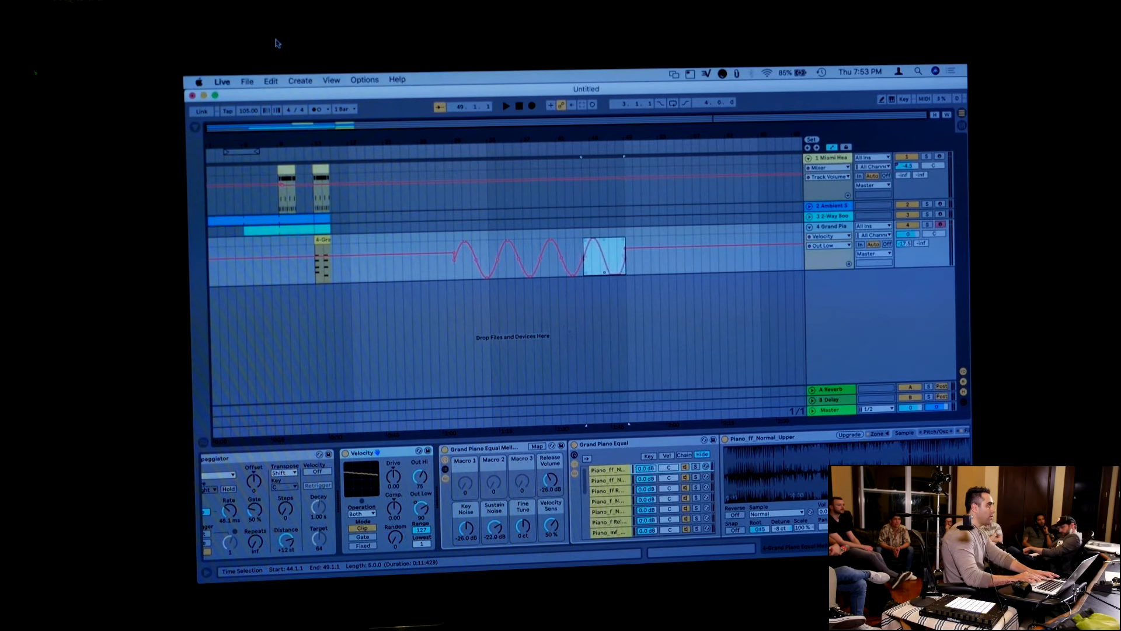
mouse_move(604, 272)
mouse_down()
mouse_move(604, 237)
mouse_move(605, 270)
mouse_up()
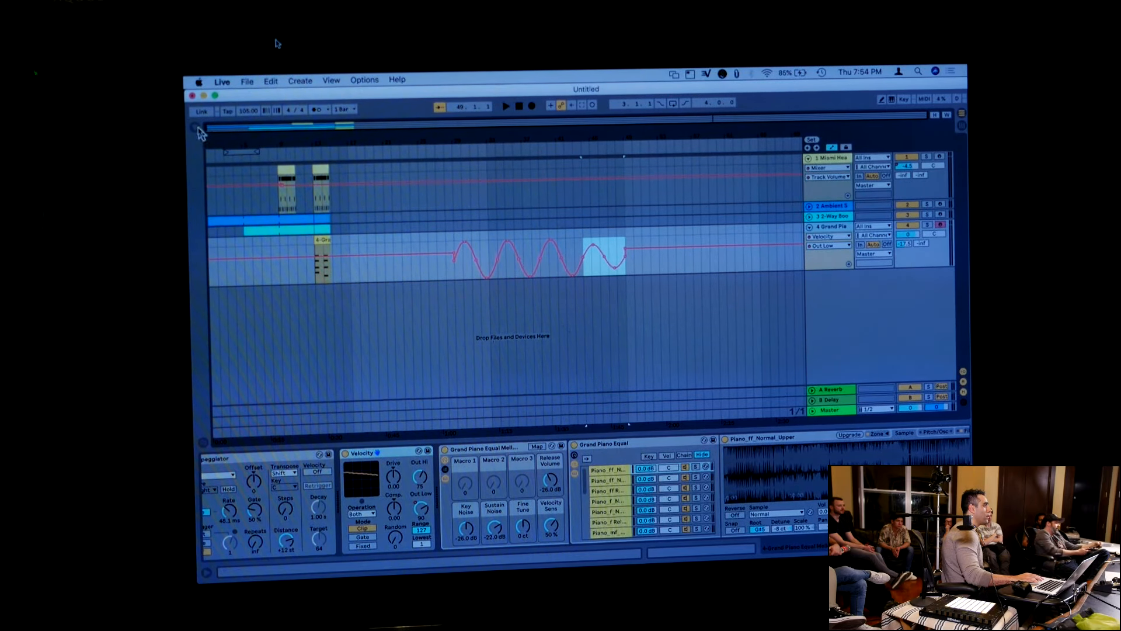
Add Diplocratic Loop 89bpm from the Loops collection to a new audio track at bar 4 and show its sample waveform
click(196, 128)
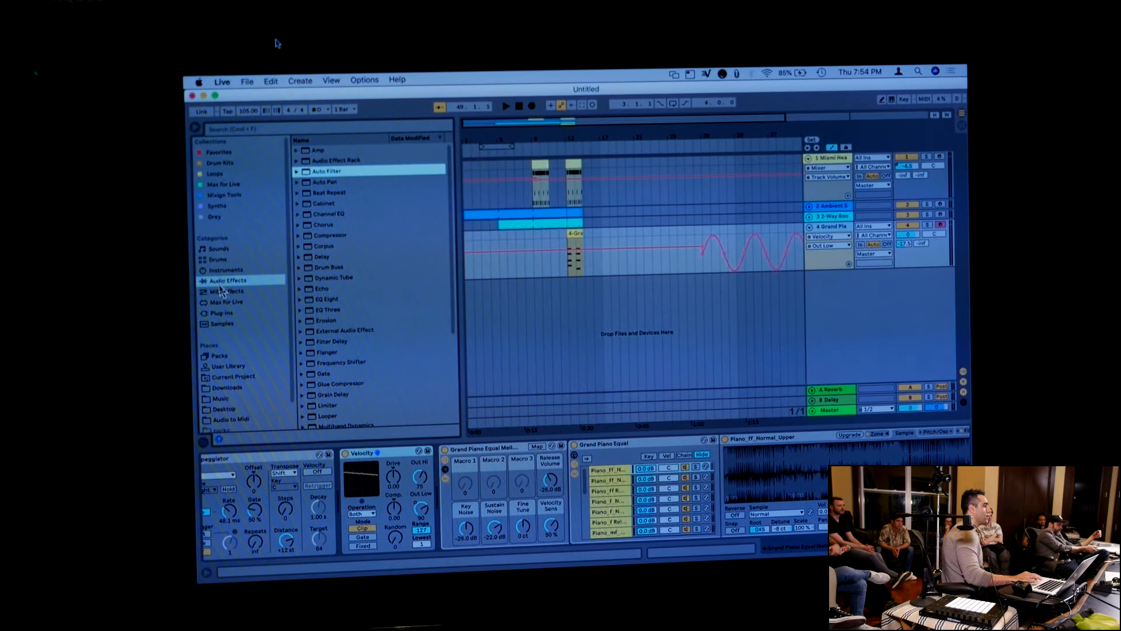
click(225, 174)
drag(303, 182, 491, 295)
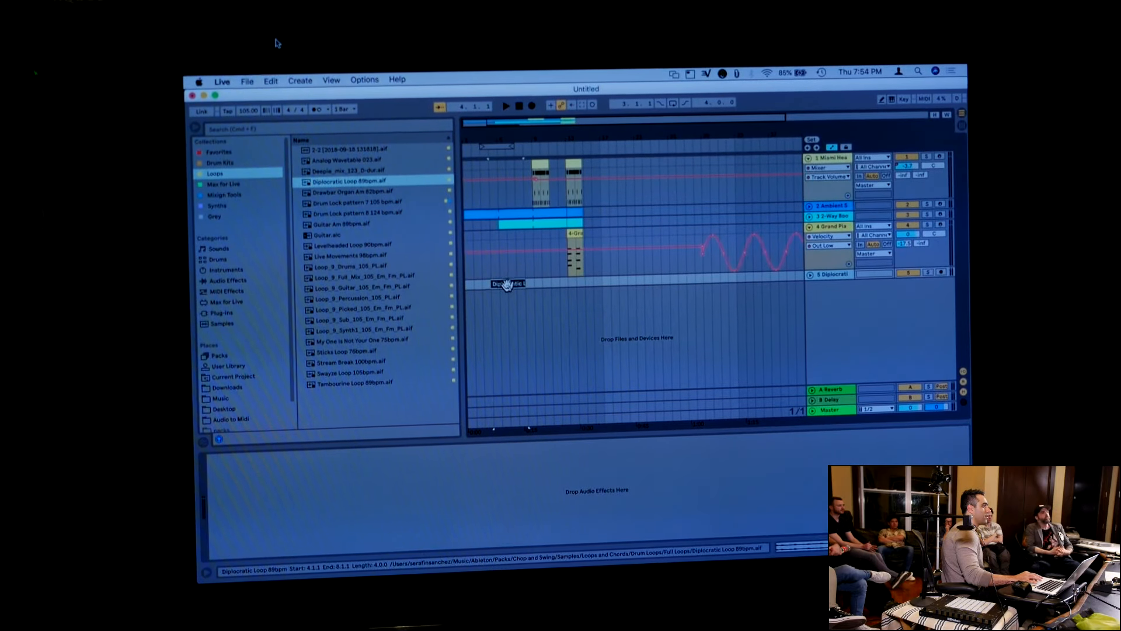
double_click(504, 284)
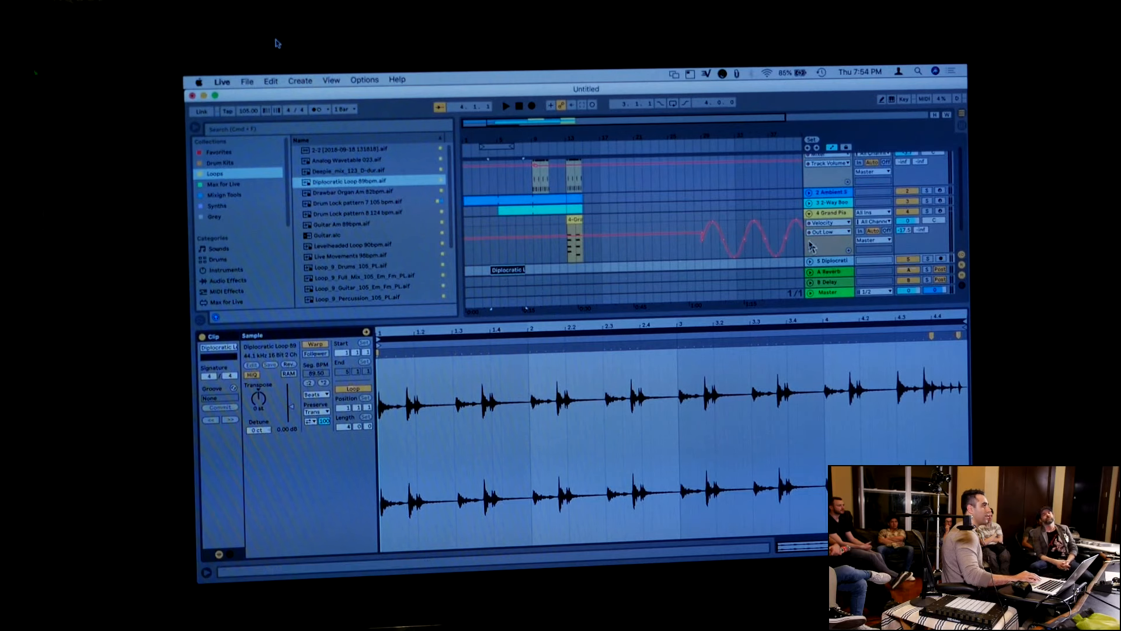
Fold the Grand Piano track, unfold the Diplocratic Loop track and fit its clip to the arrangement's width
click(811, 261)
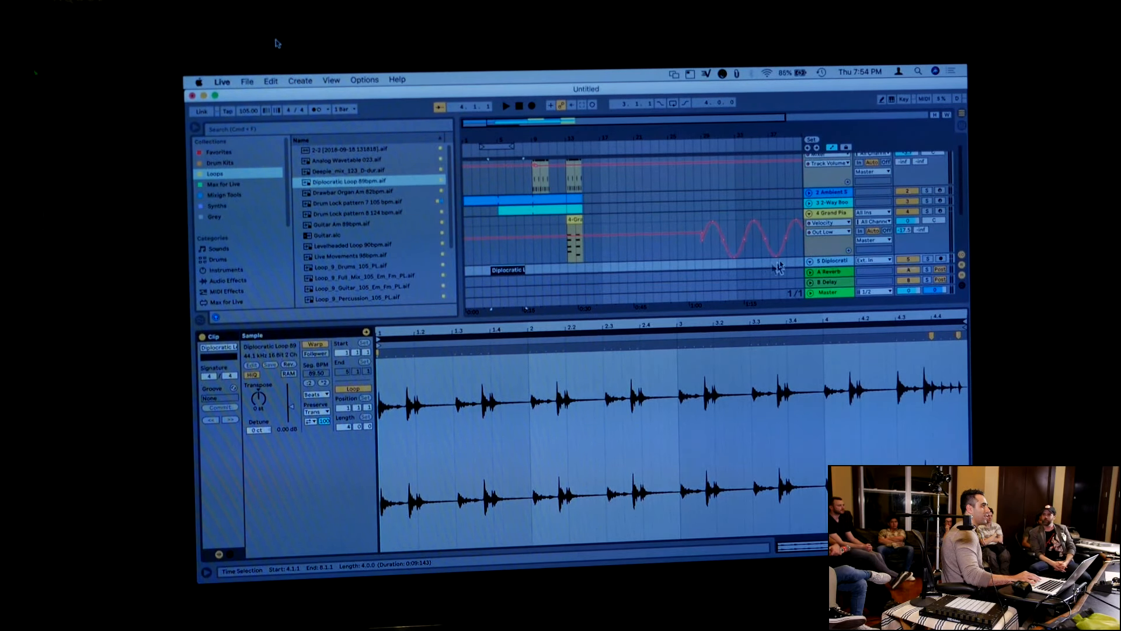
click(819, 268)
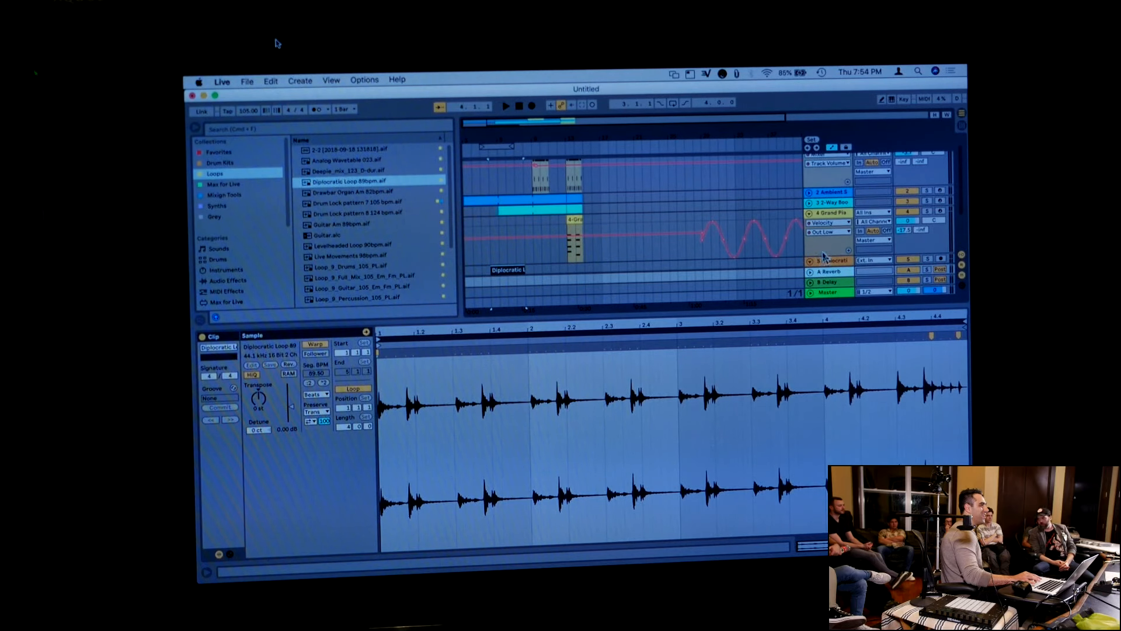
click(826, 261)
drag(824, 255, 823, 219)
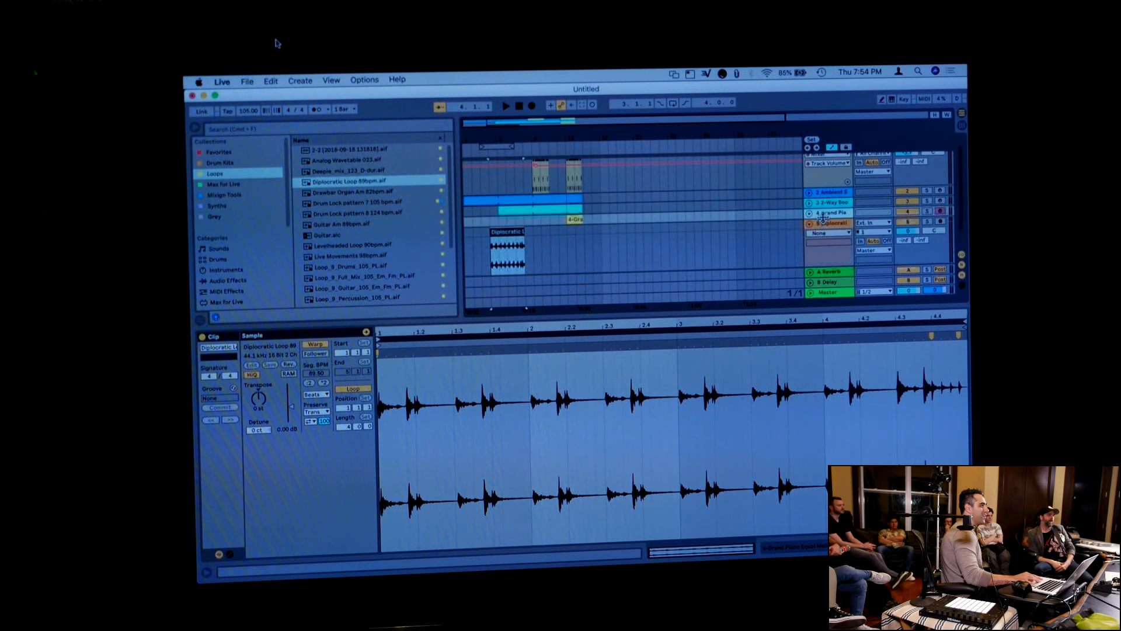
click(516, 232)
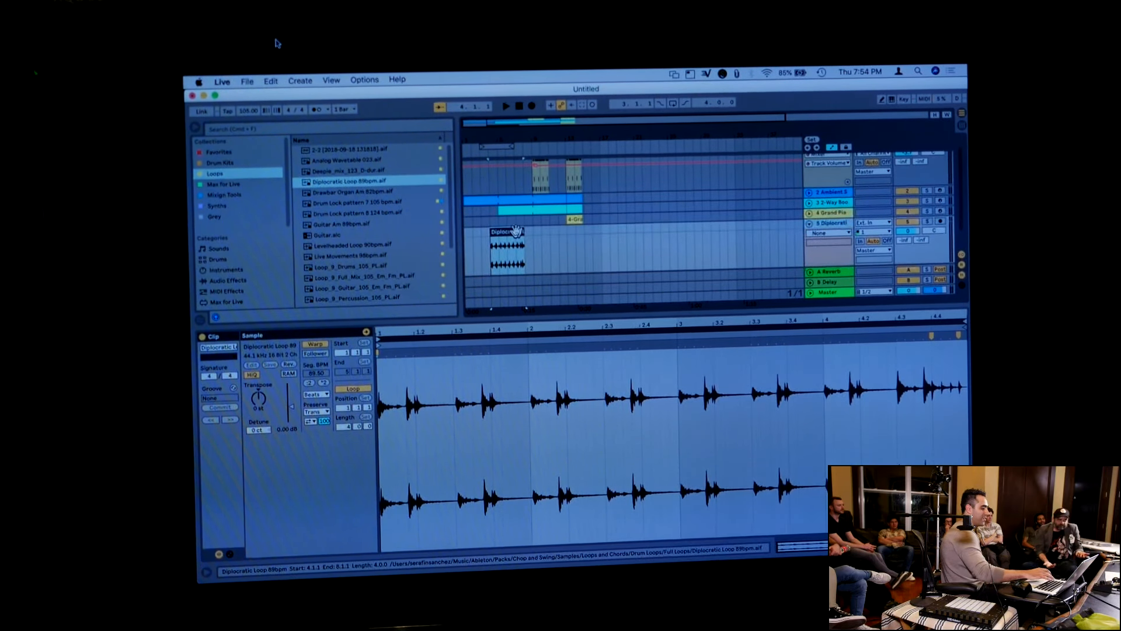
key(z)
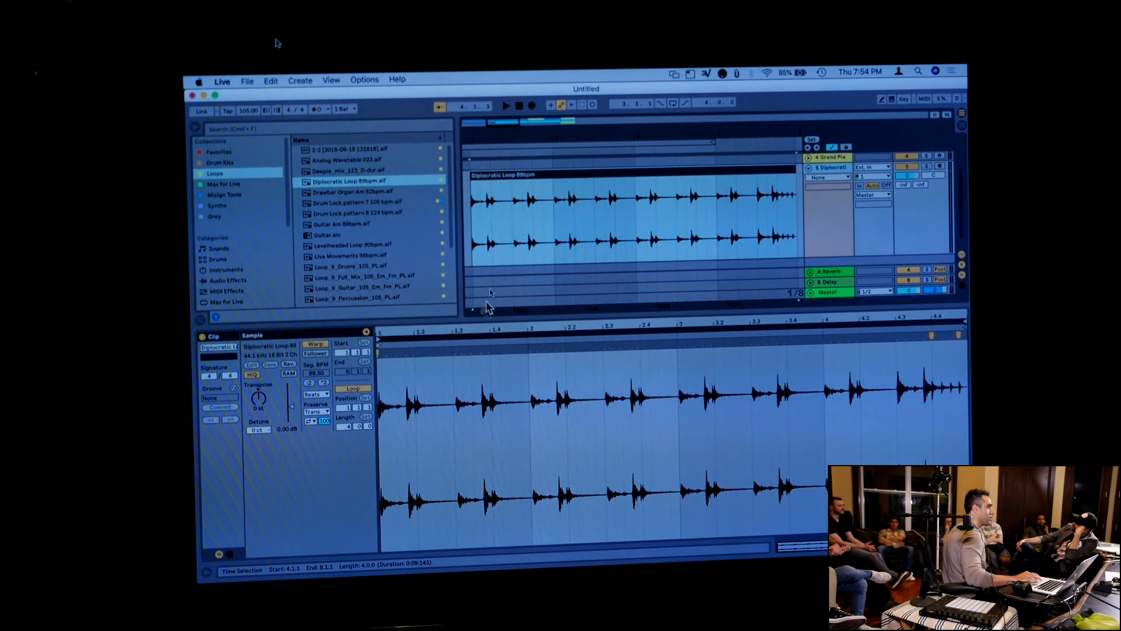
Examine the loop's waveform around position 1.4, from individual sample points back out to the surrounding transients
click(493, 440)
key(plus)
key(plus)
key(plus)
key(plus)
key(plus)
key(plus)
key(plus)
key(plus)
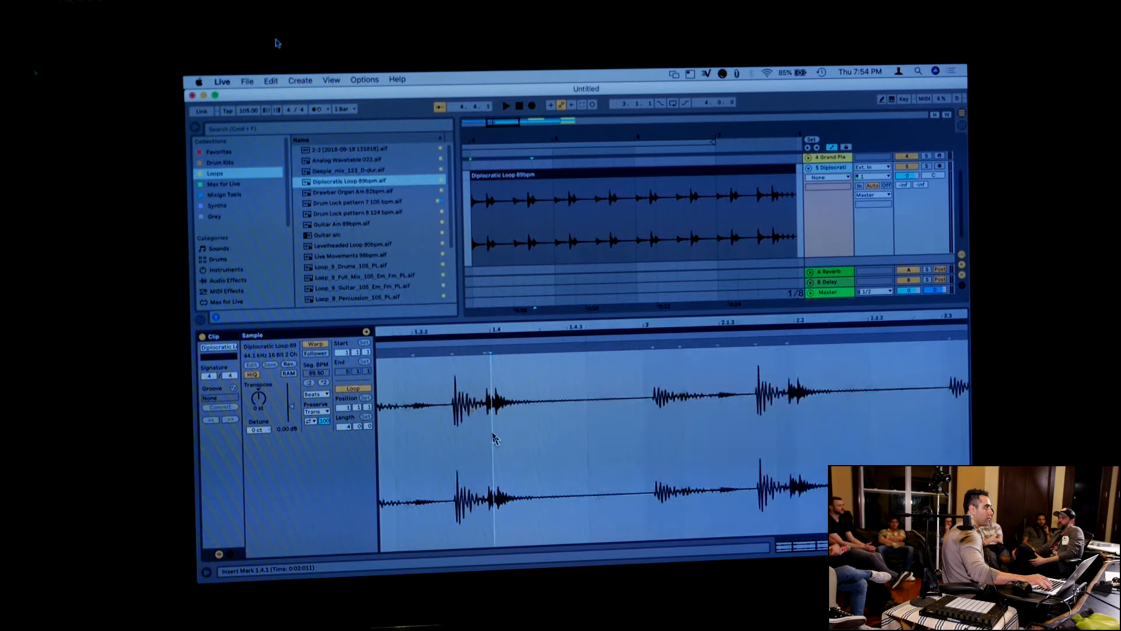
key(plus)
key(plus)
key(plus)
key(plus)
key(plus)
key(plus)
key(plus)
key(plus)
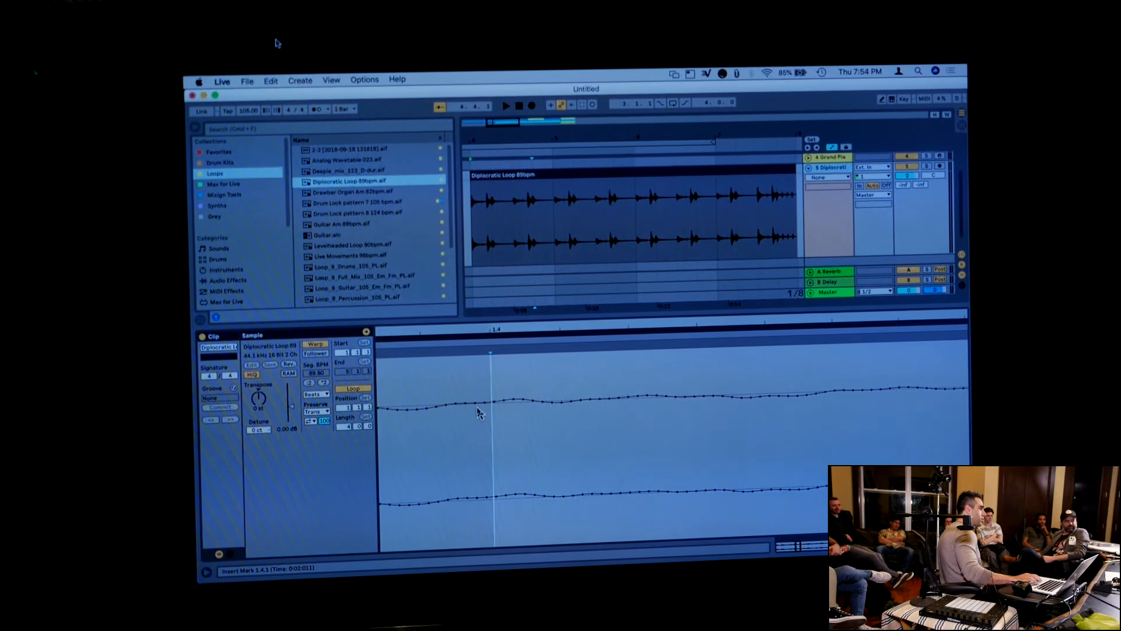
click(494, 404)
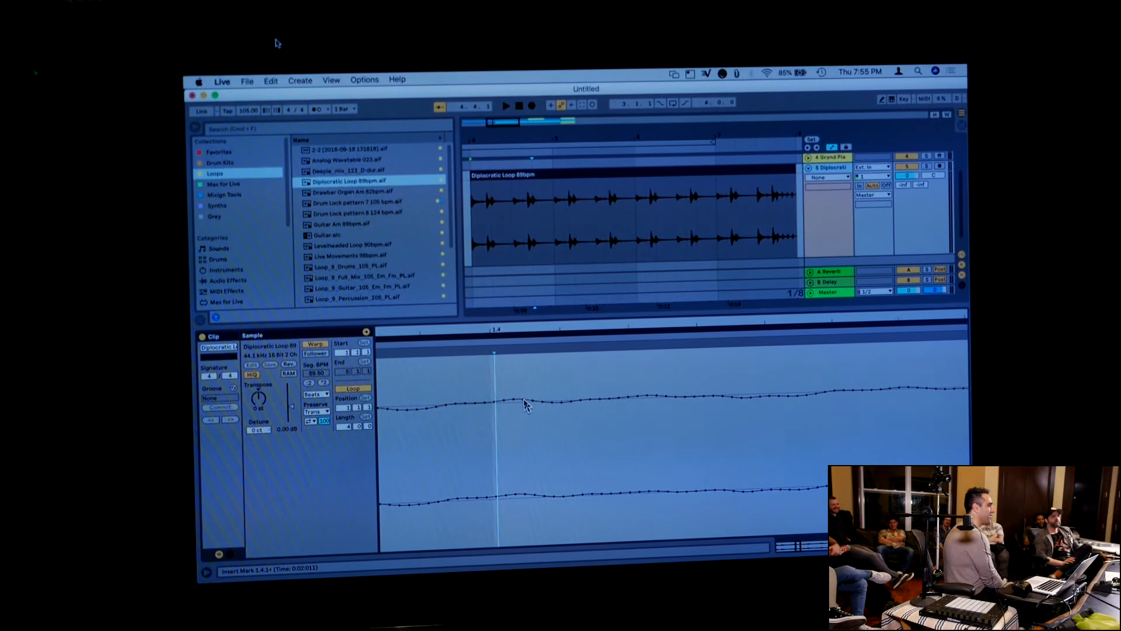
key(minus)
key(minus)
key(minus)
key(minus)
key(minus)
key(minus)
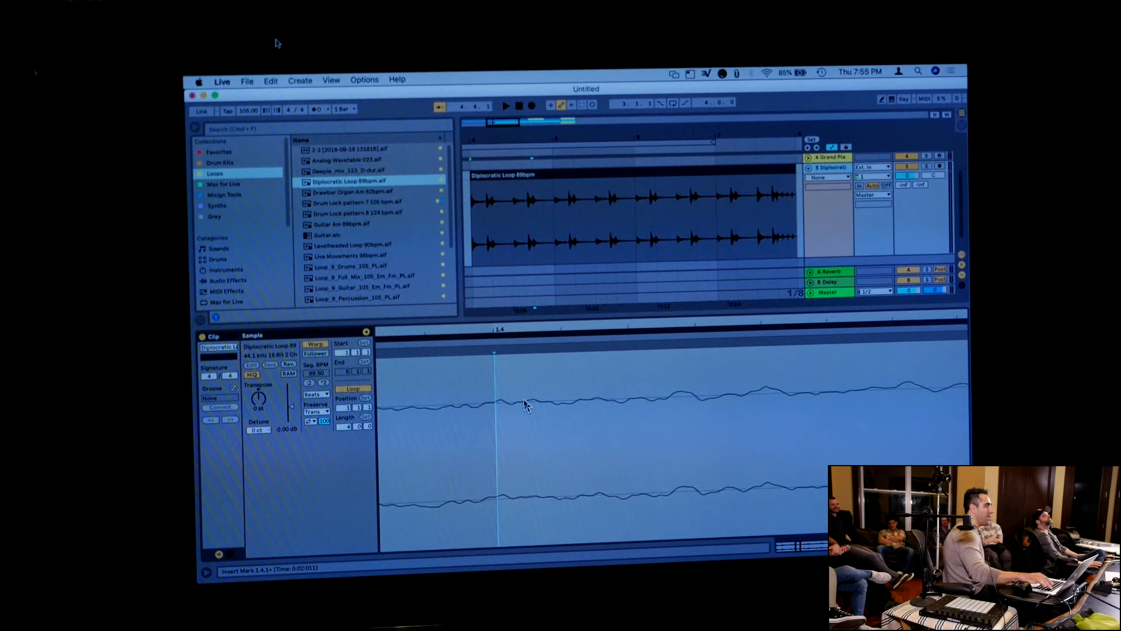
key(minus)
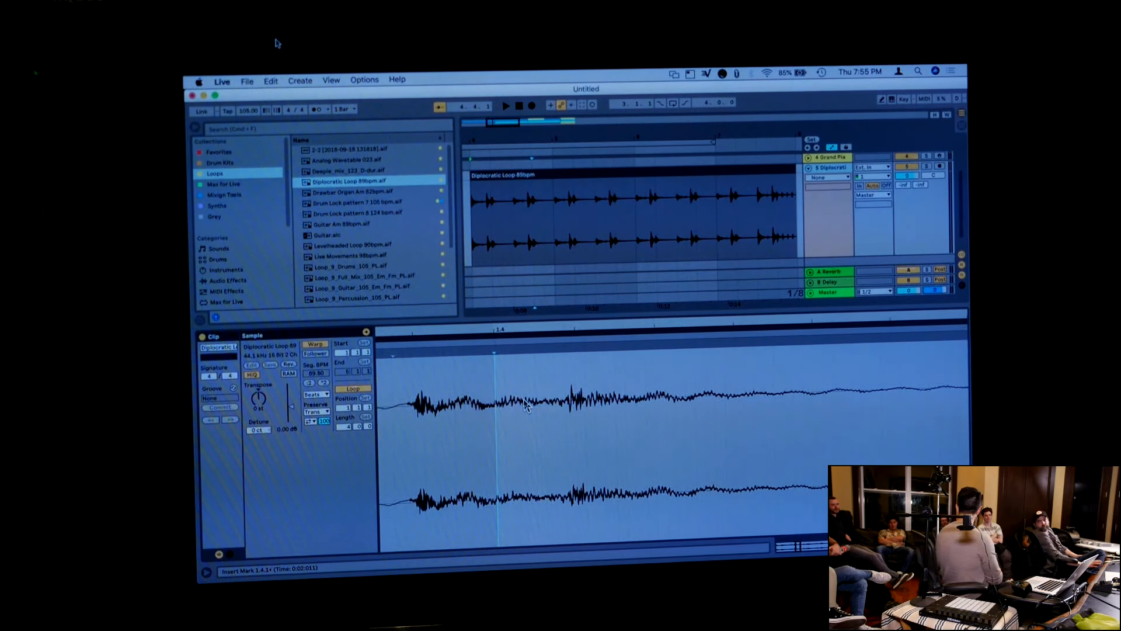